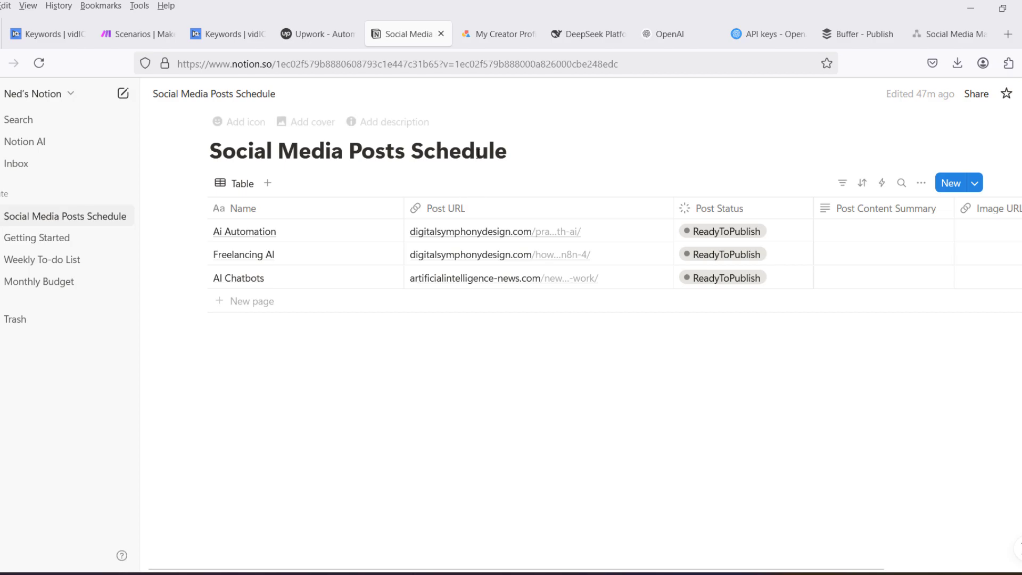
- Switch to the Social Media Management diagram and read through the ideal buyers, value proposition, price range and client-finding notes
key("ctrl+Tab")
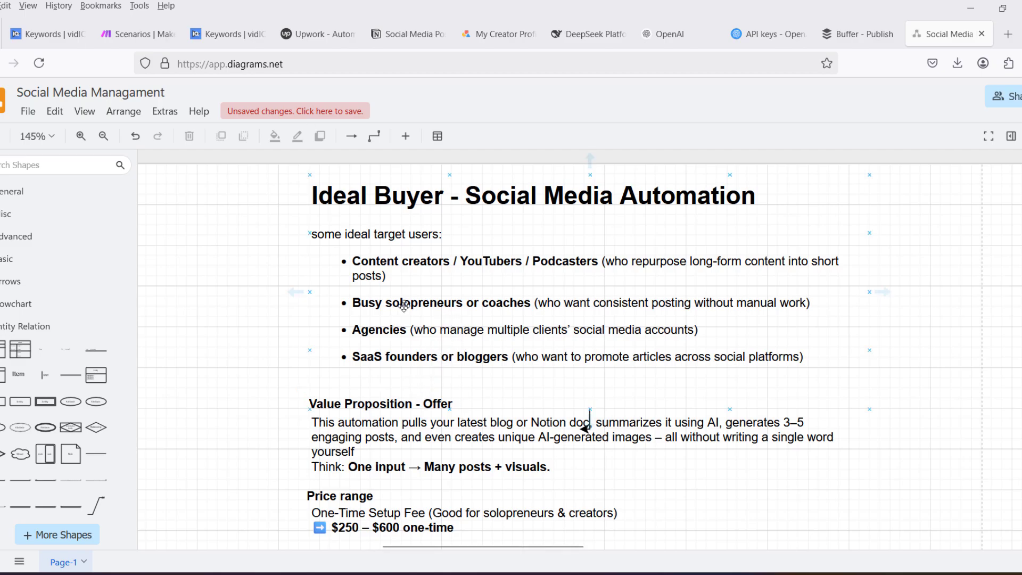
scroll(404, 306, "down", 2)
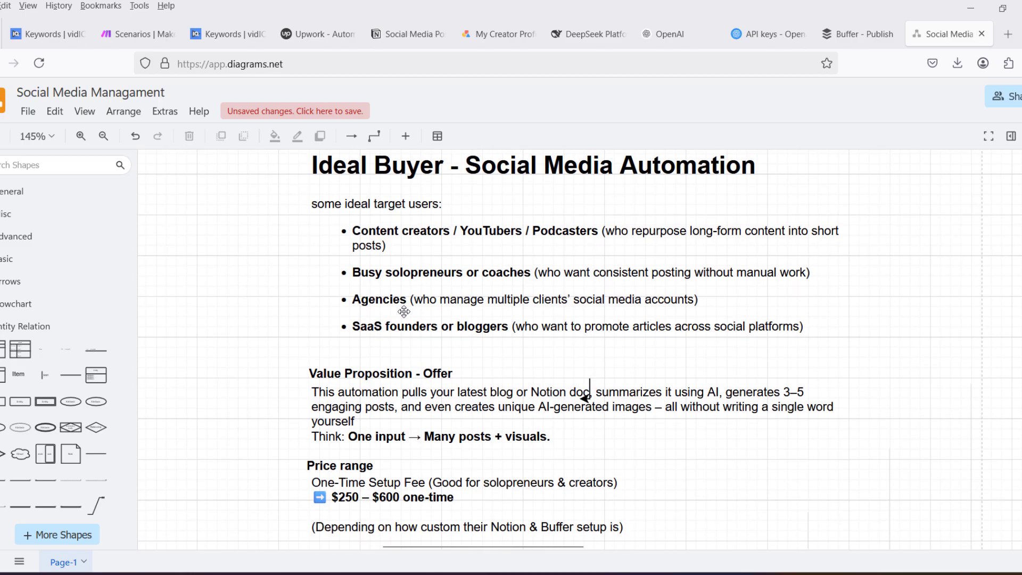
scroll(404, 311, "down", 1)
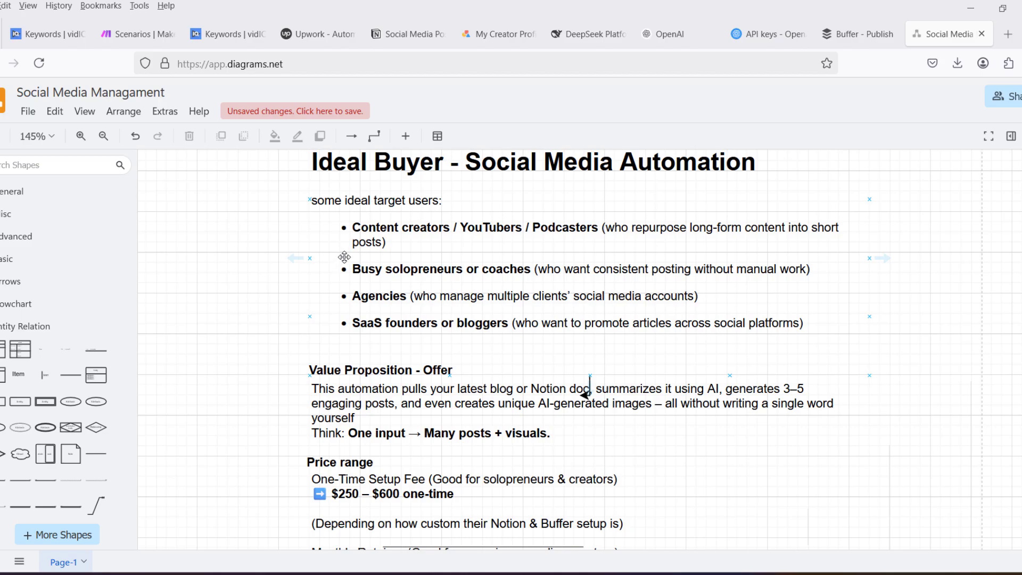
scroll(344, 261, "down", 2)
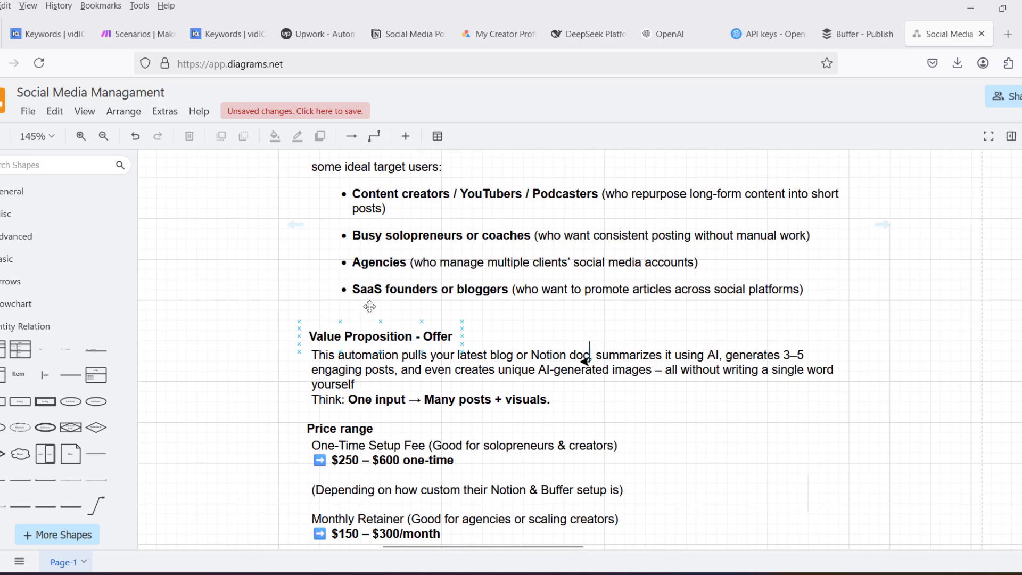
scroll(370, 306, "down", 2)
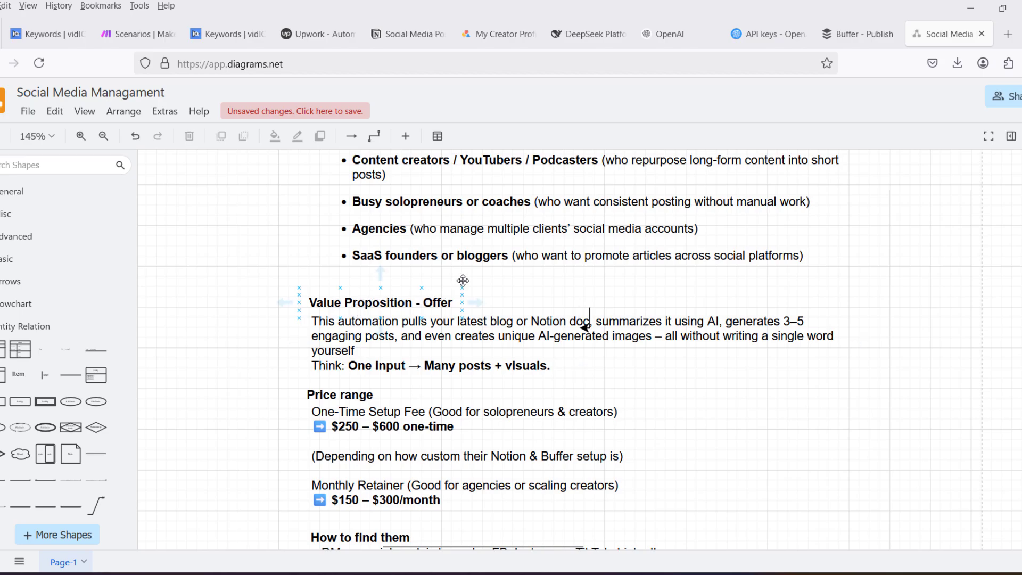
scroll(469, 278, "down", 1)
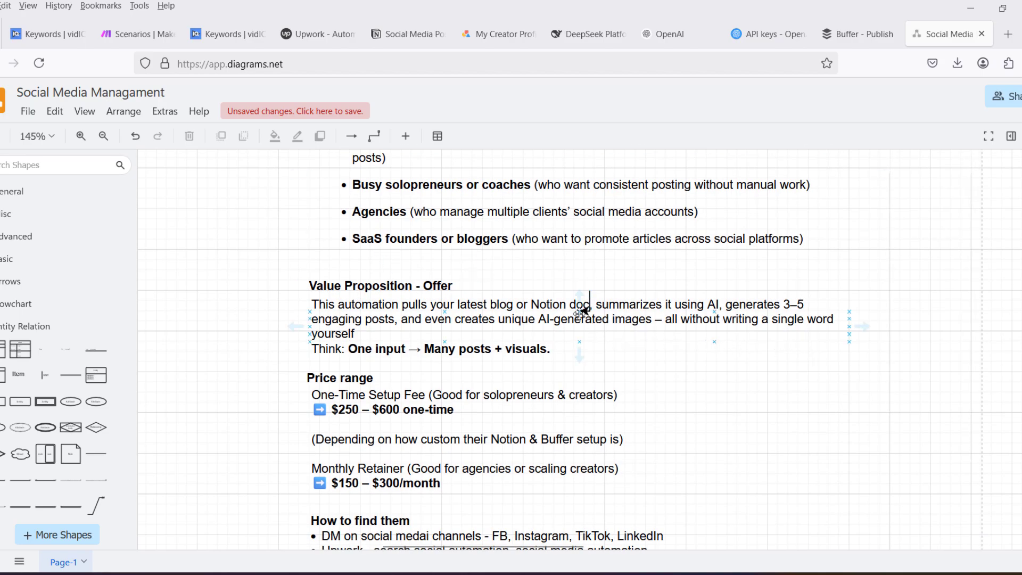
scroll(517, 406, "left", 3)
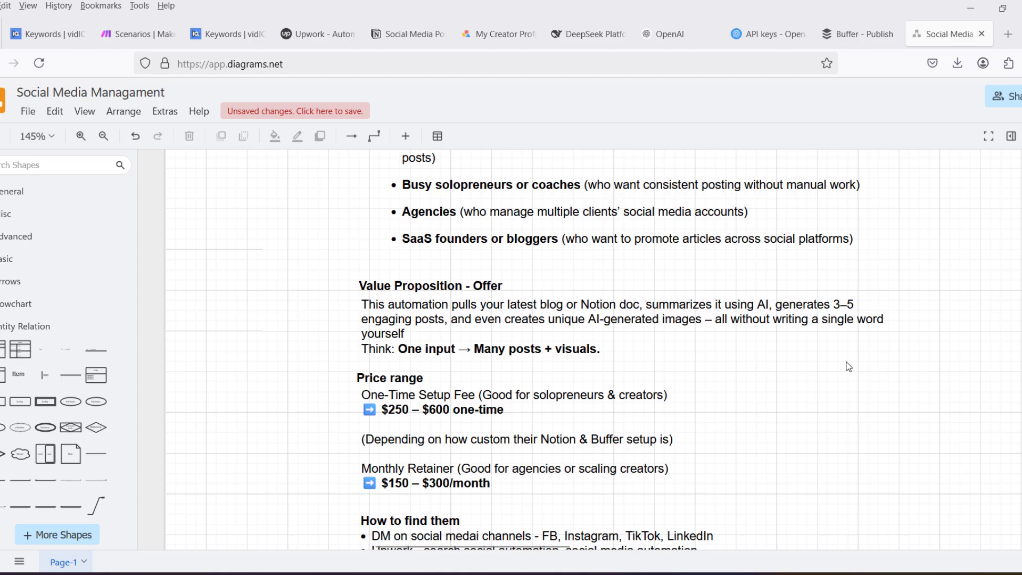
scroll(849, 366, "down", 1)
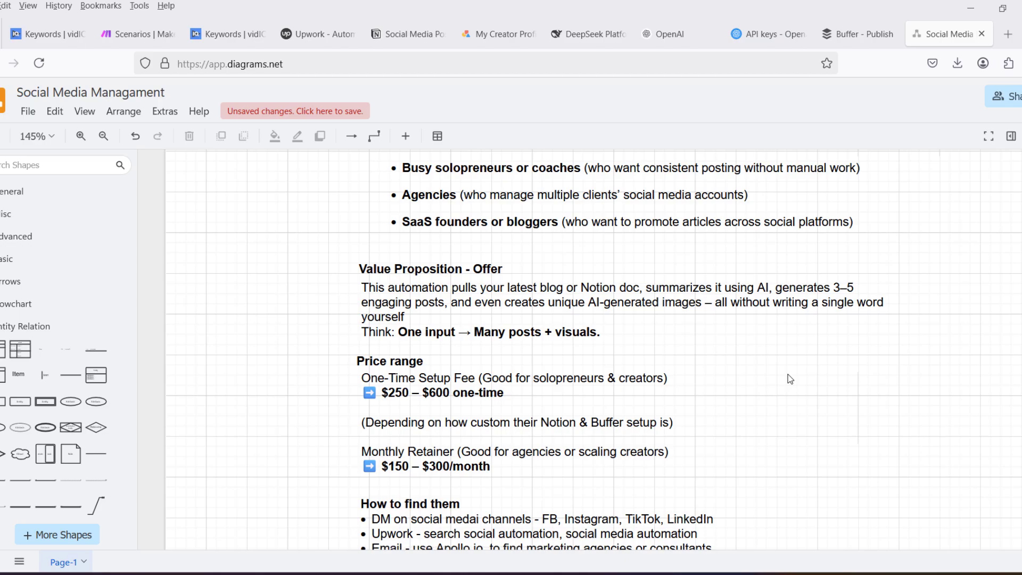
scroll(790, 379, "down", 1)
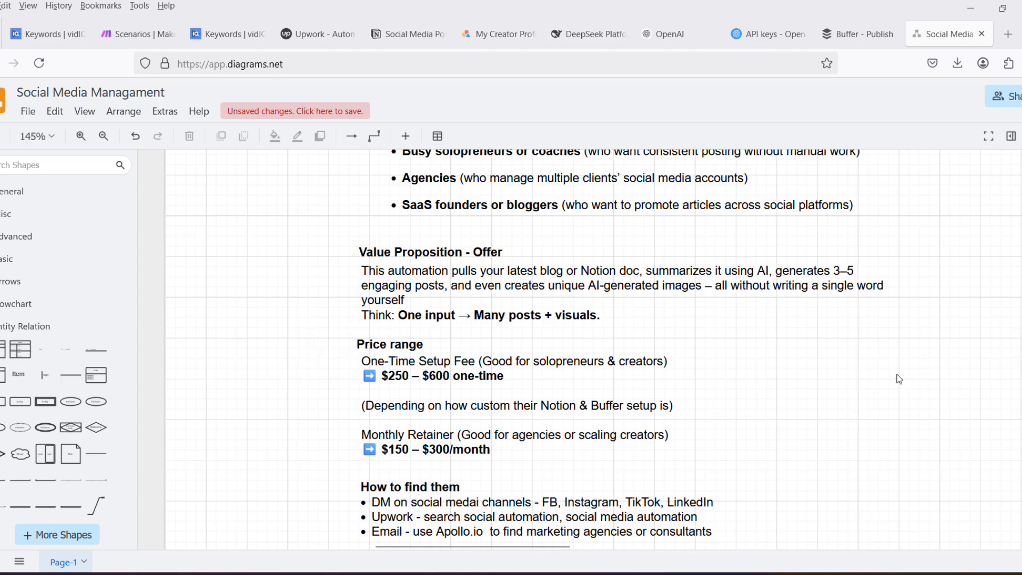
scroll(899, 379, "down", 1)
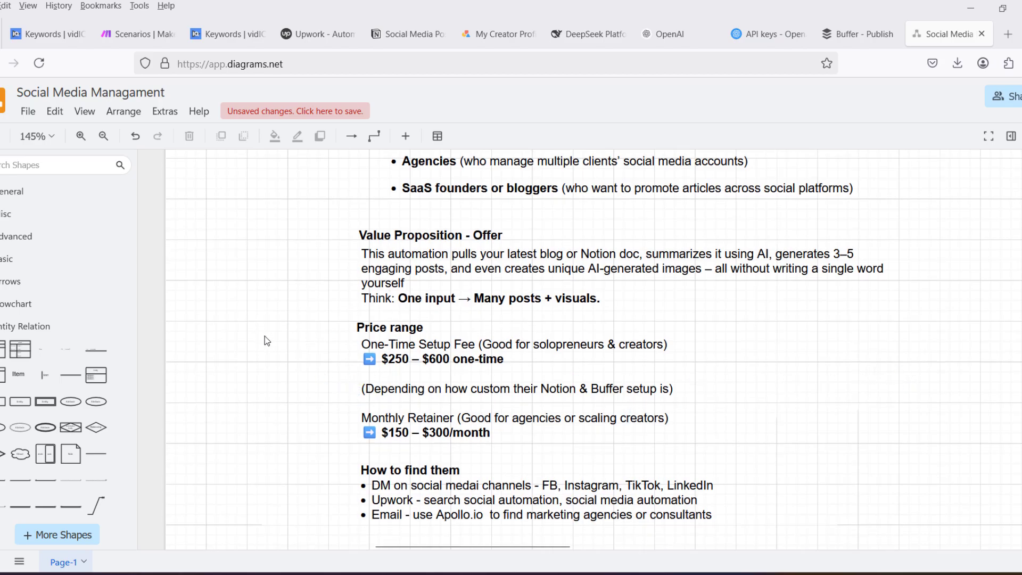
scroll(264, 337, "down", 2)
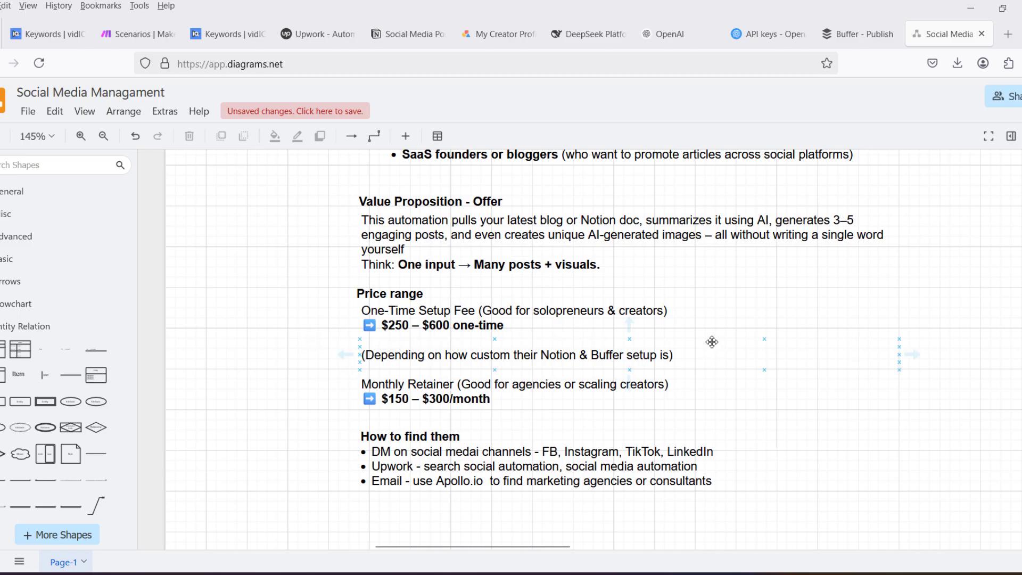
scroll(712, 342, "down", 1)
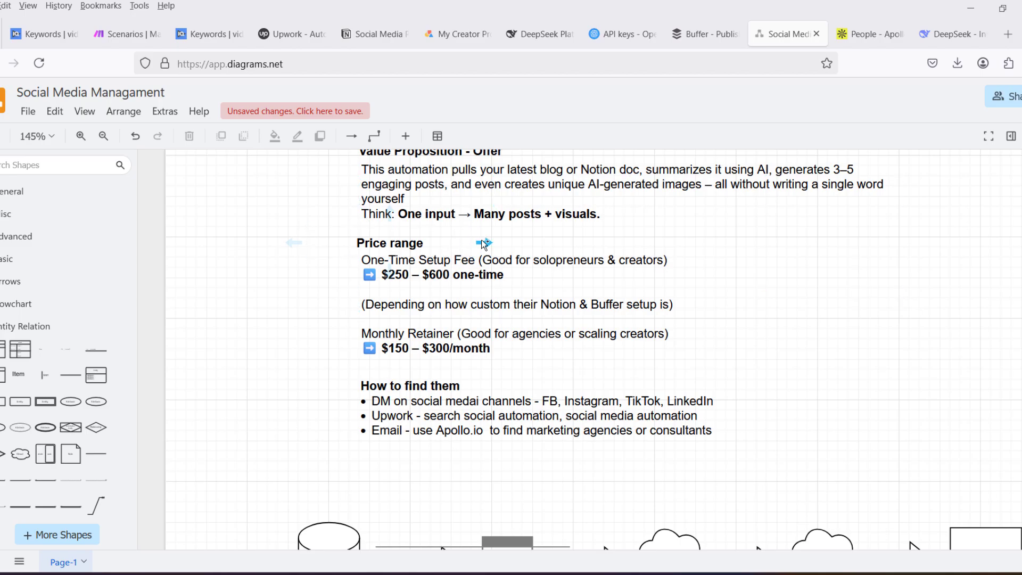
- Switch to the Upwork job search and review the "automation social" query with its applied filters
mouse_move(492, 237)
left_click(286, 34)
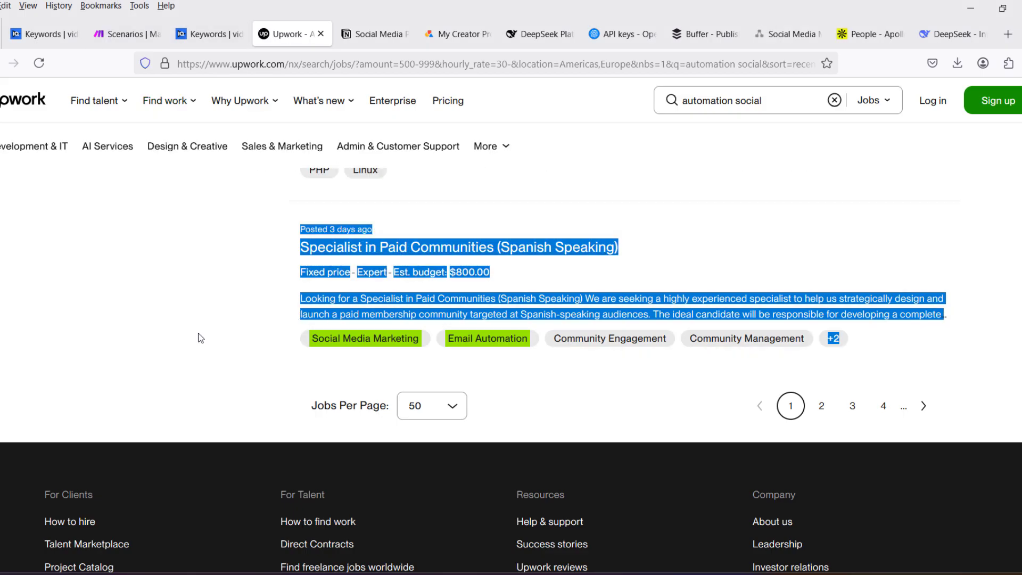
left_click(228, 333)
scroll(228, 333, "up", 10)
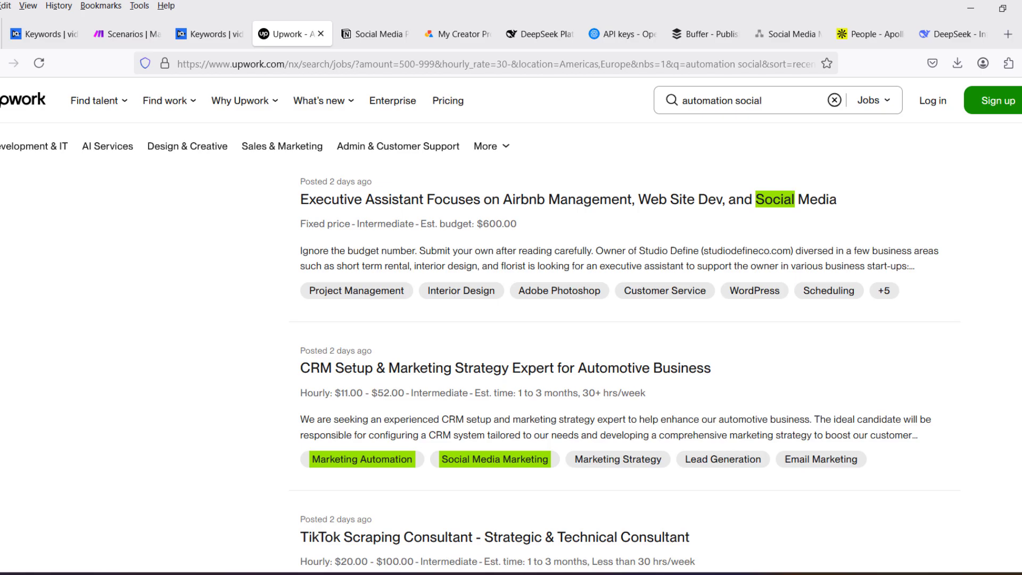
scroll(617, 372, "up", 5)
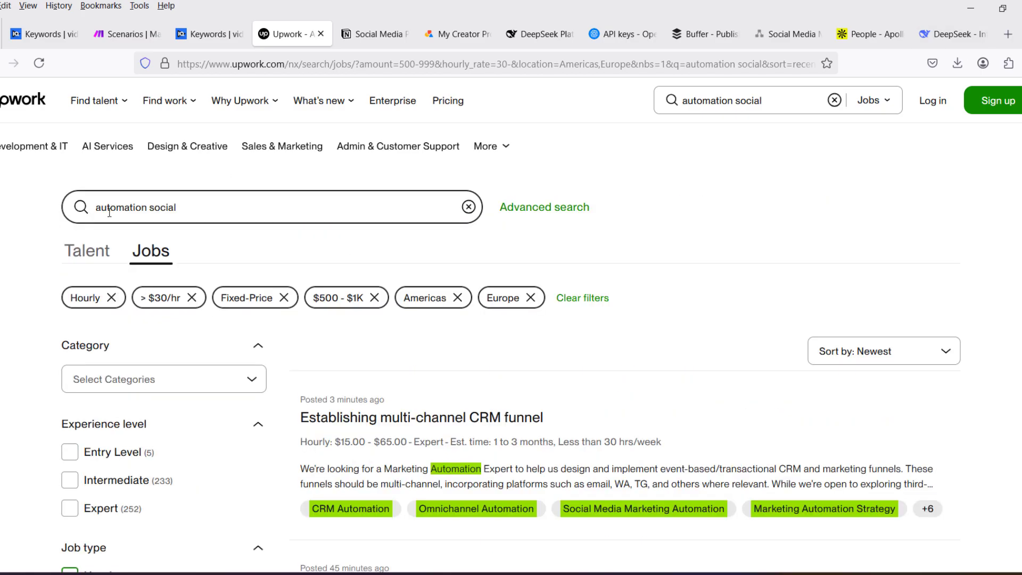
scroll(705, 356, "down", 2)
scroll(705, 355, "down", 1)
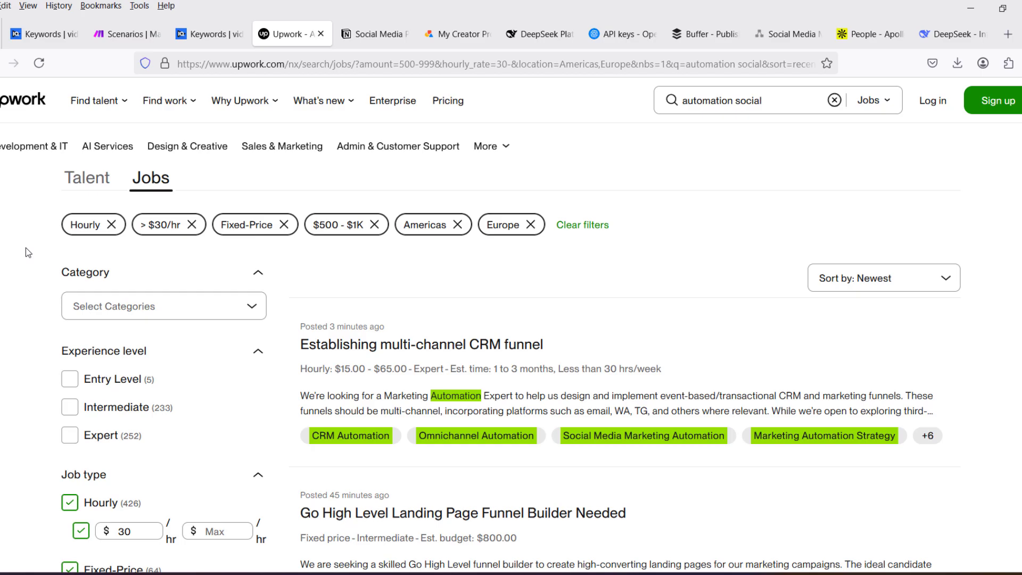
scroll(26, 247, "up", 2)
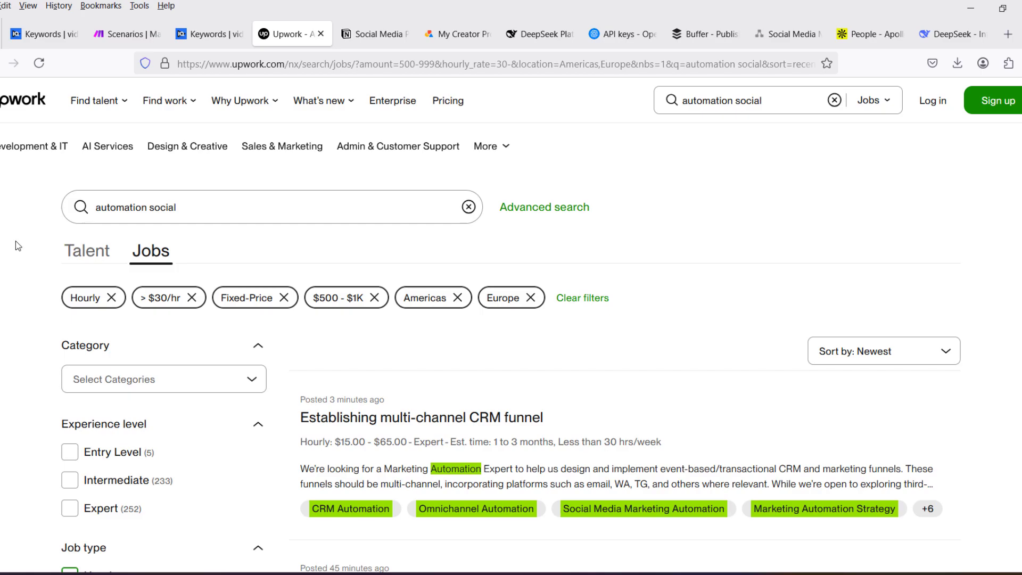
- Examine the experience level and job type filters, including the hourly rate and fixed-price ranges, alongside the job results
left_click_drag(15, 240, 25, 337)
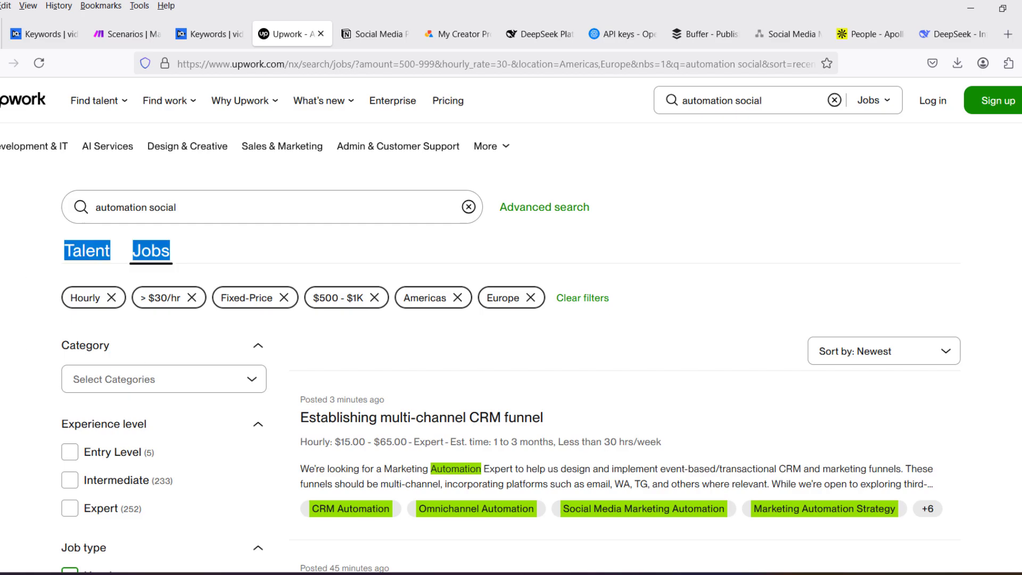
scroll(124, 368, "down", 4)
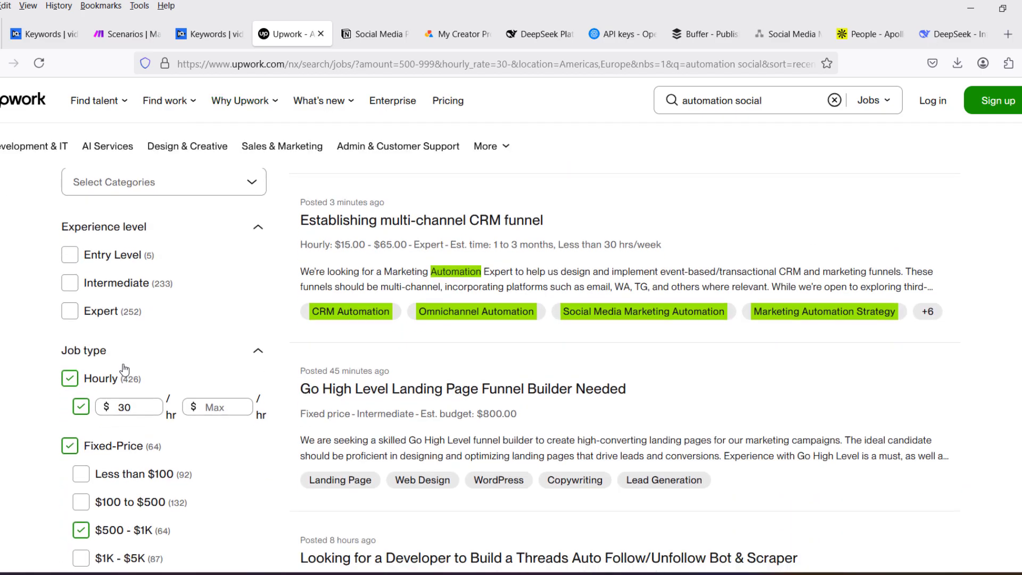
scroll(124, 369, "down", 5)
scroll(55, 347, "up", 4)
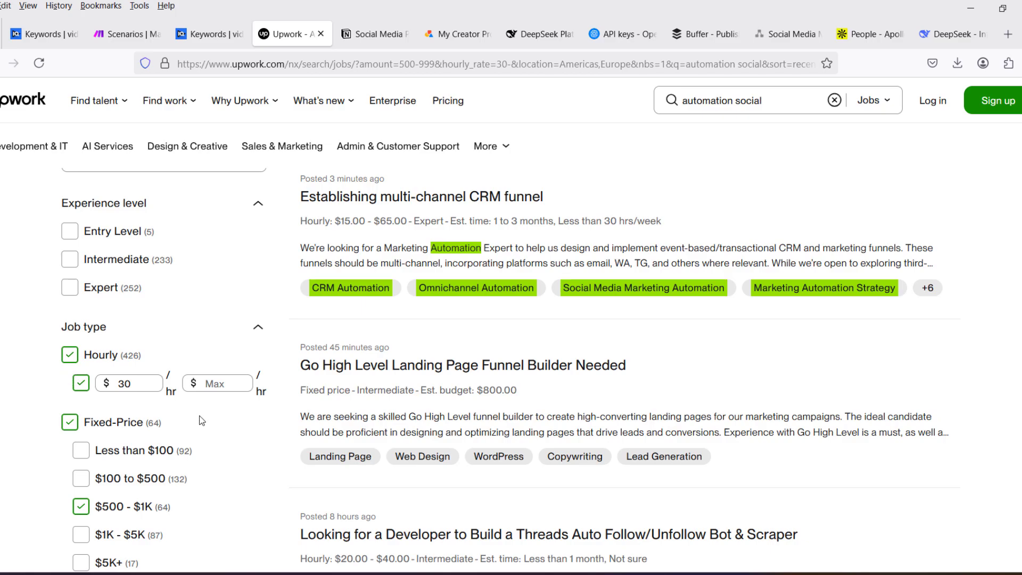
left_click(139, 388)
scroll(34, 333, "up", 2)
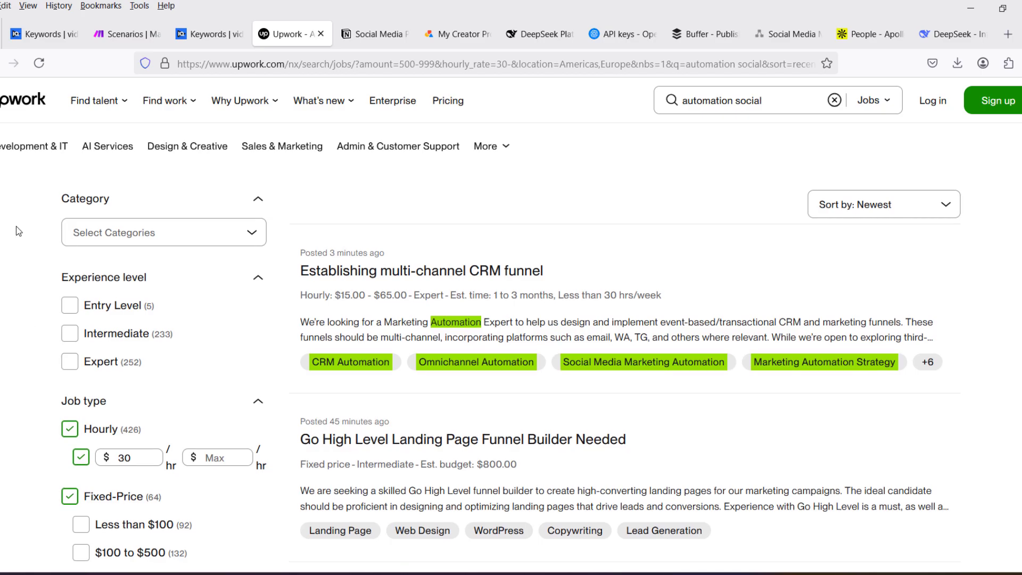
scroll(17, 230, "down", 4)
scroll(21, 234, "up", 6)
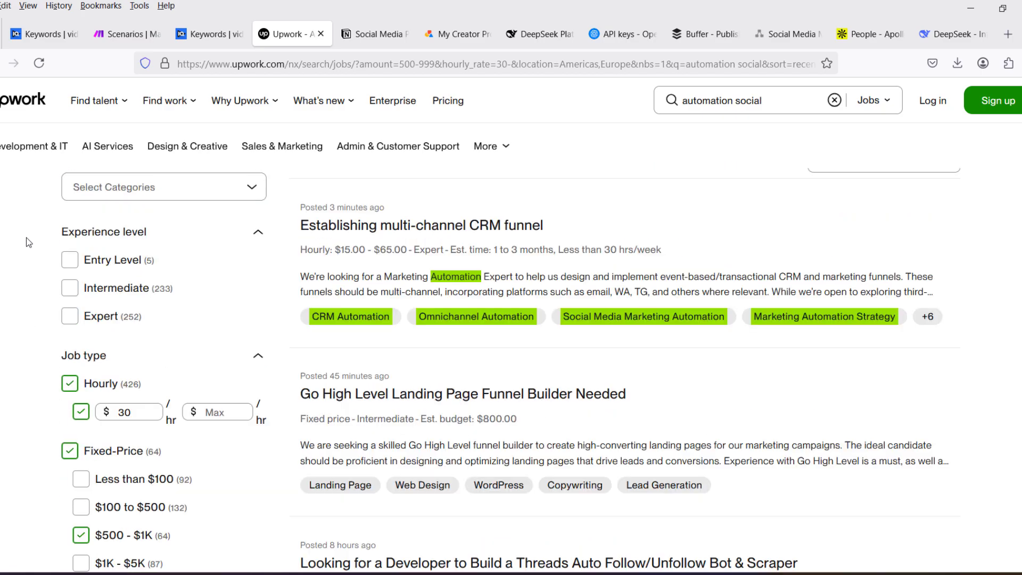
scroll(15, 287, "up", 2)
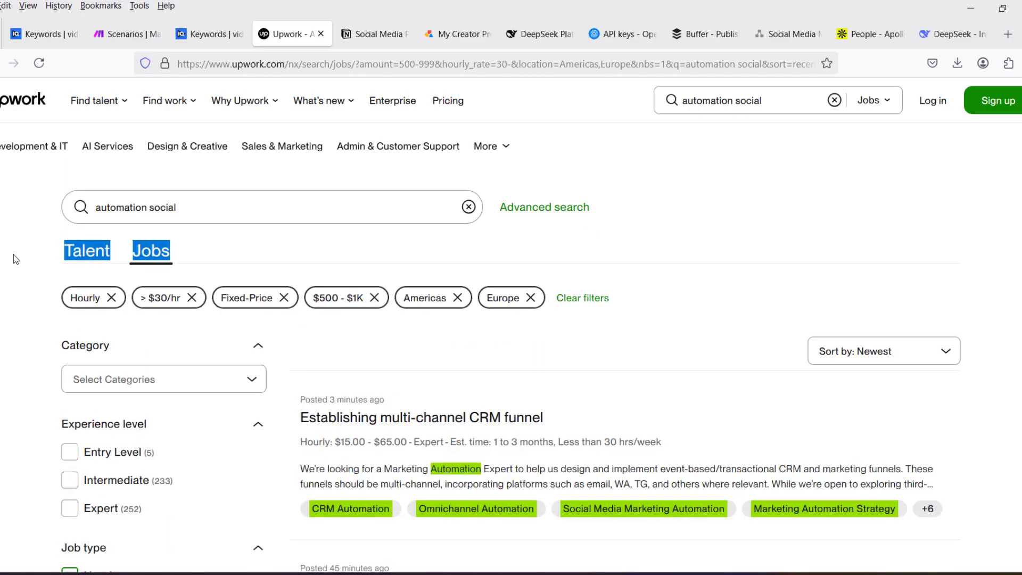
- Select and copy the Upwork job results from the top of the list through the last posting on the page
left_click_drag(13, 254, 541, 277)
scroll(511, 368, "down", 20)
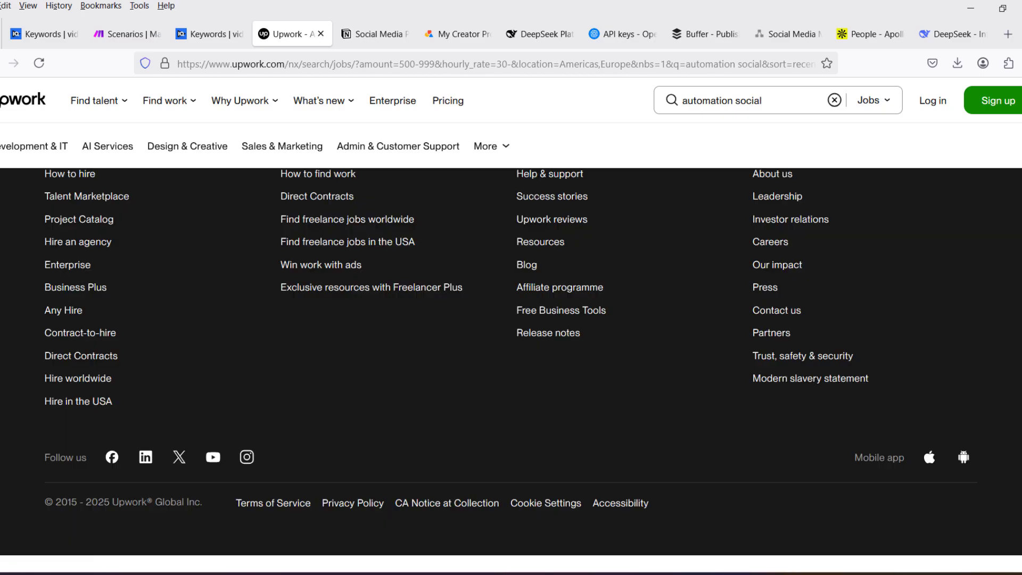
scroll(511, 367, "up", 6)
scroll(511, 367, "down", 1)
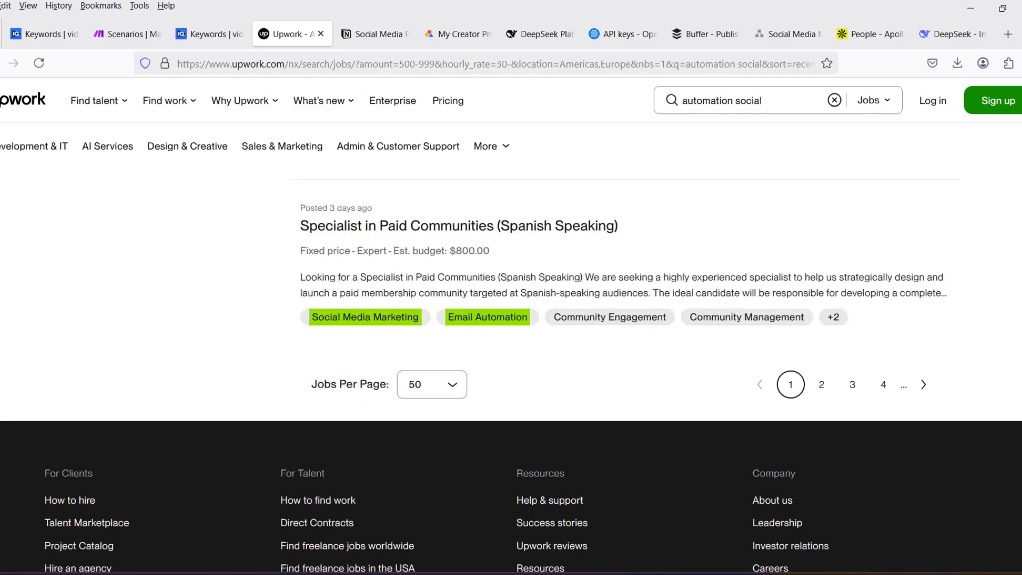
left_click_drag(1016, 329, 1012, 326)
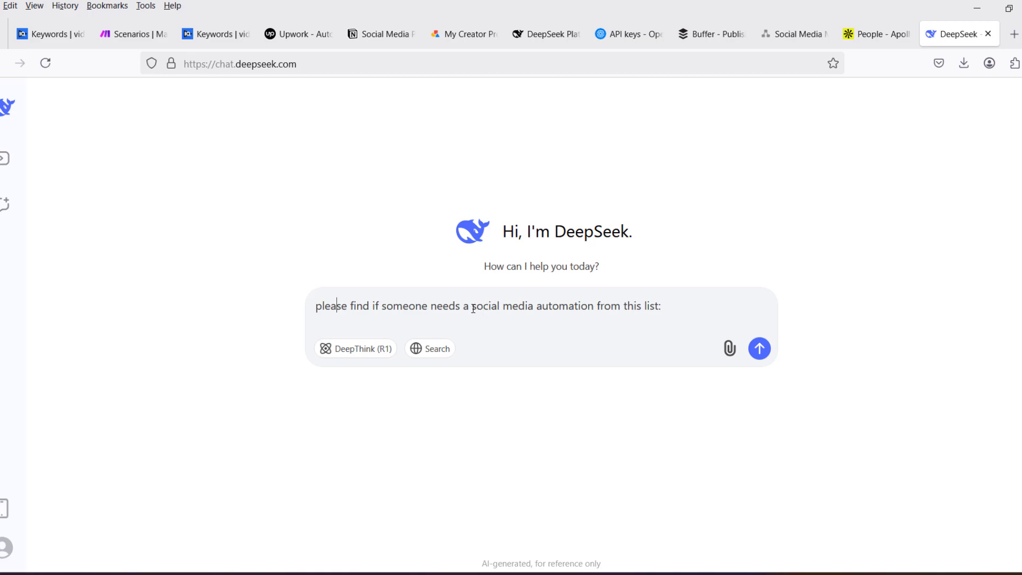
- Switch to DeepSeek, paste the copied job list after the prompt asking who needs a social media automation, and send it
left_click_drag(473, 309, 596, 313)
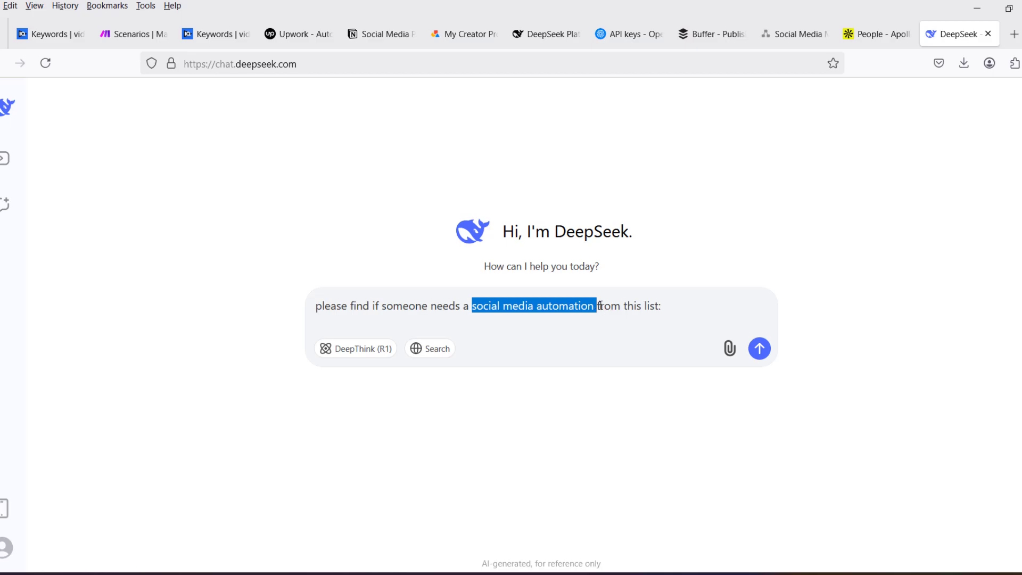
left_click(682, 305)
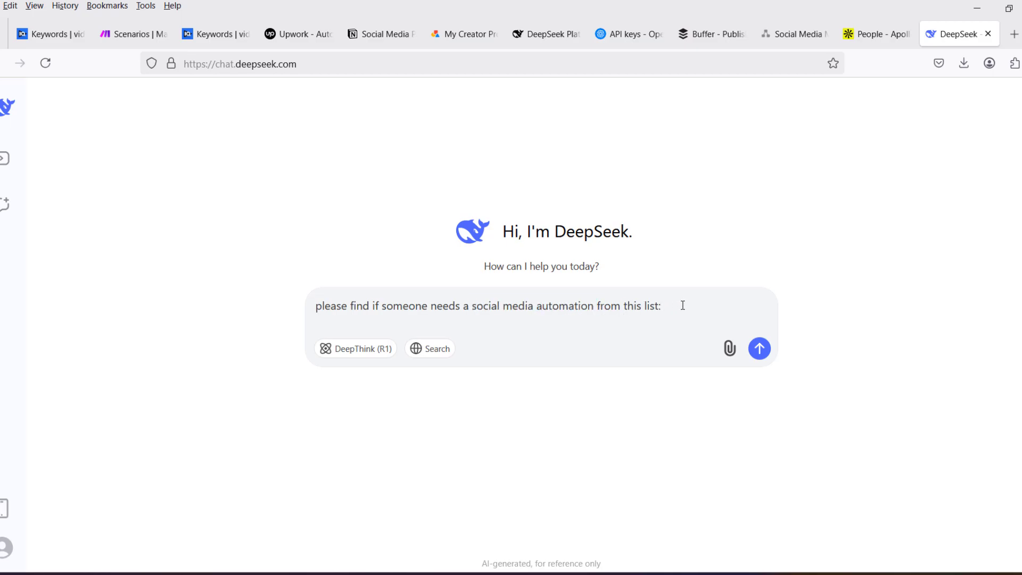
key("ctrl+v")
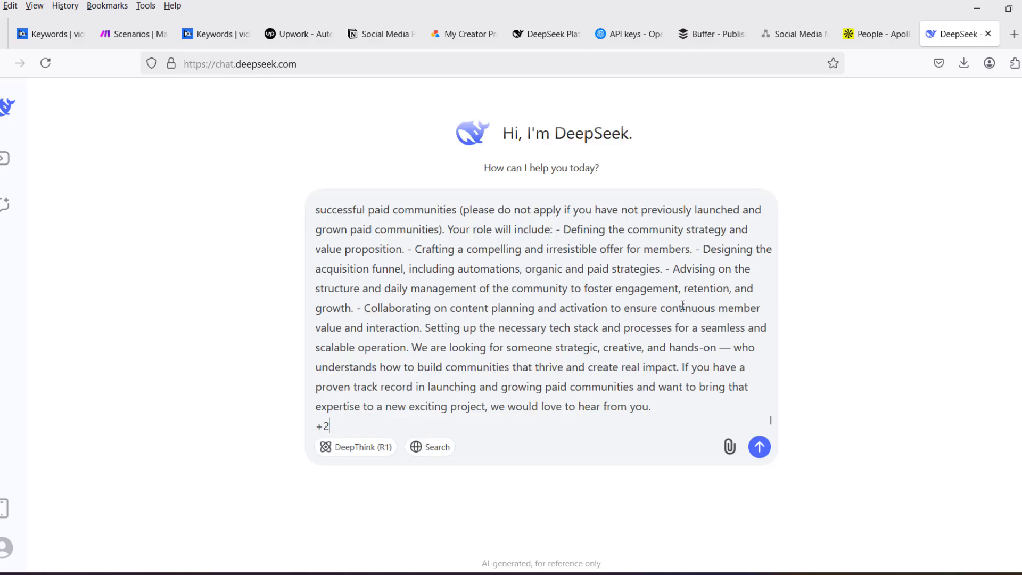
key("Return")
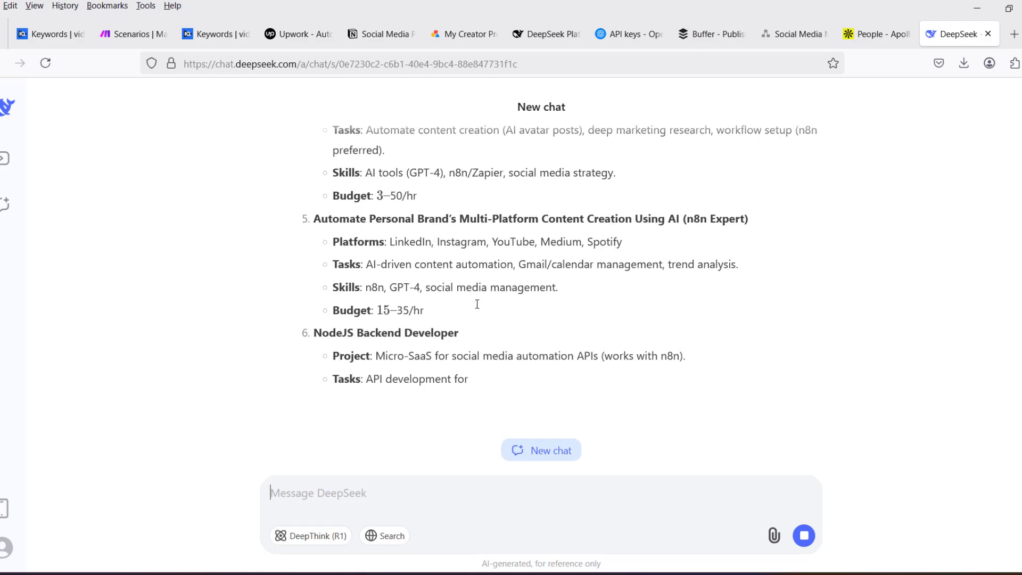
- Review the matching social media automation jobs and key opportunities in DeepSeek's answer
scroll(478, 296, "up", 3)
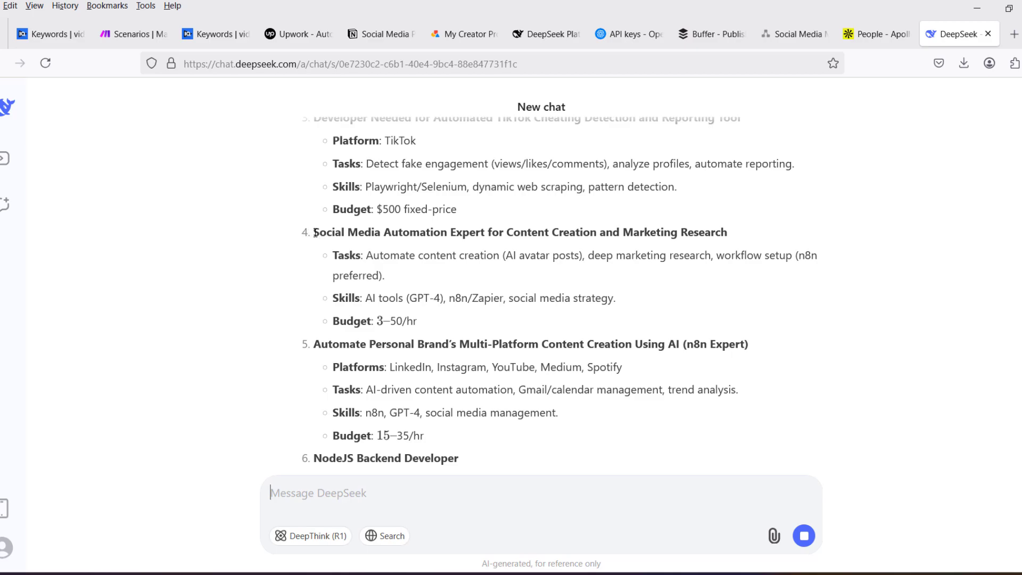
left_click_drag(315, 233, 481, 273)
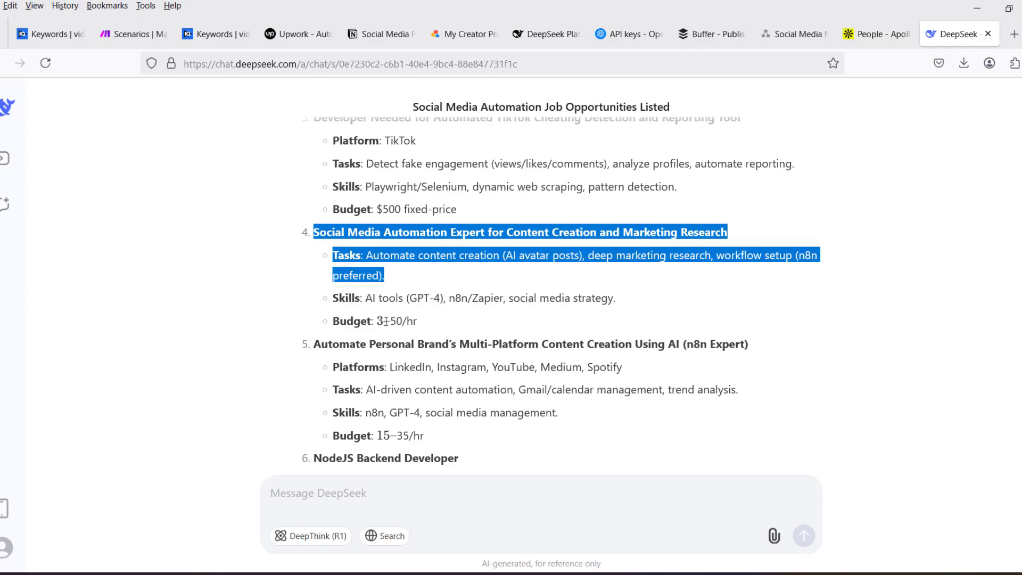
left_click(118, 324)
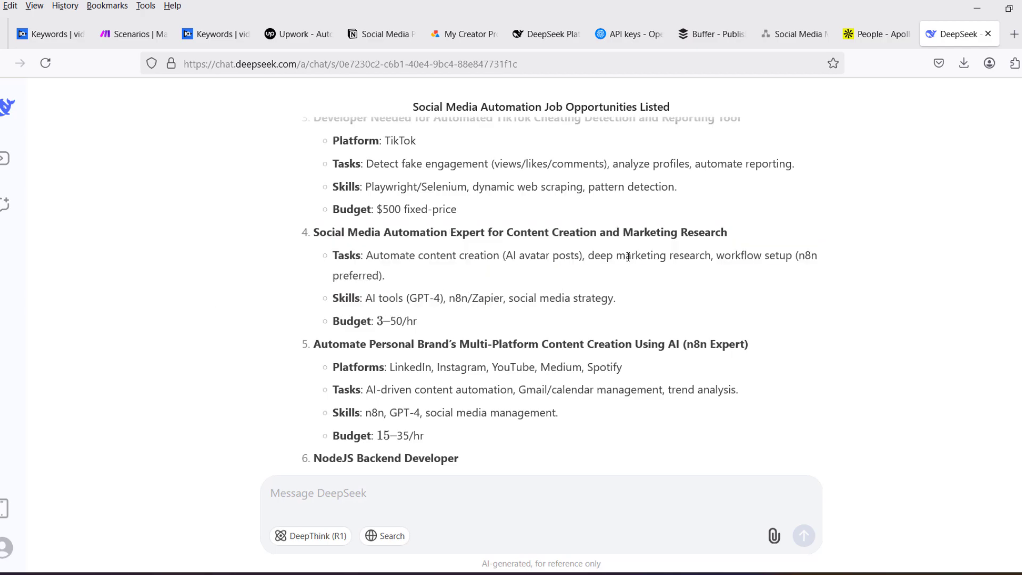
scroll(389, 249, "down", 3)
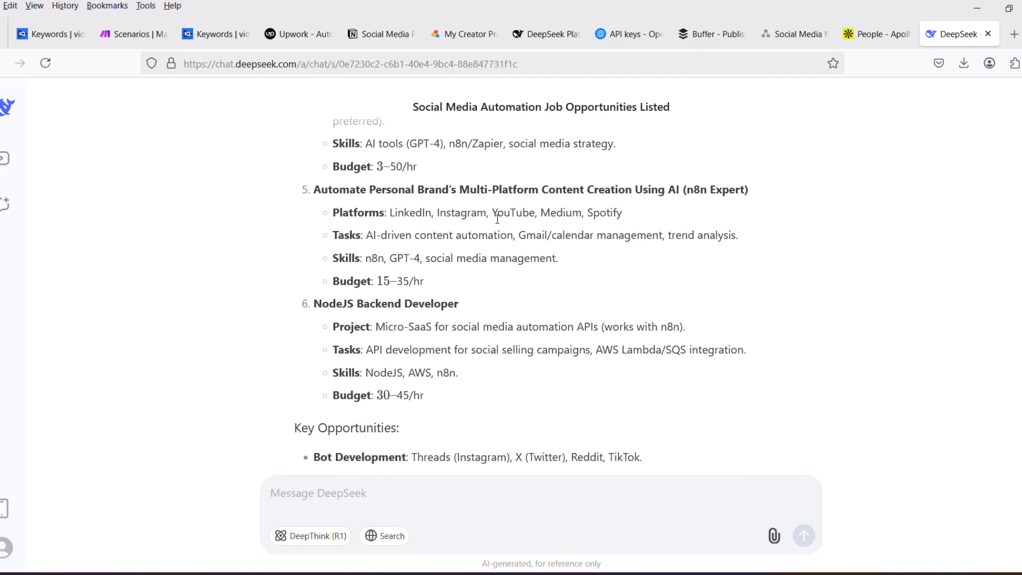
scroll(225, 269, "down", 3)
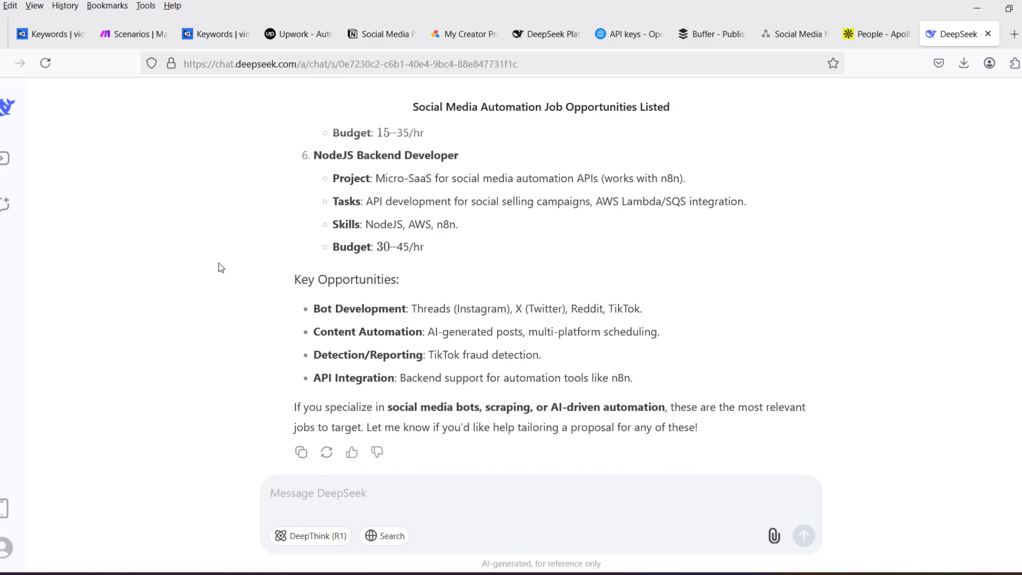
- Examine the listing for automating a personal brand's multi-platform content with AI in DeepSeek's answer, highlighting its n8n expert requirement
scroll(222, 305, "up", 4)
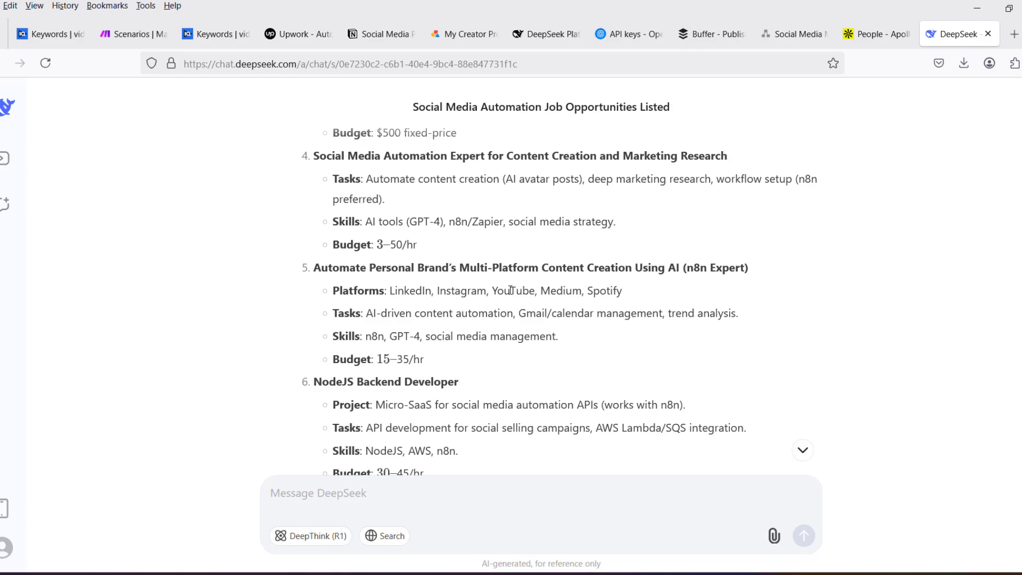
left_click_drag(654, 269, 741, 268)
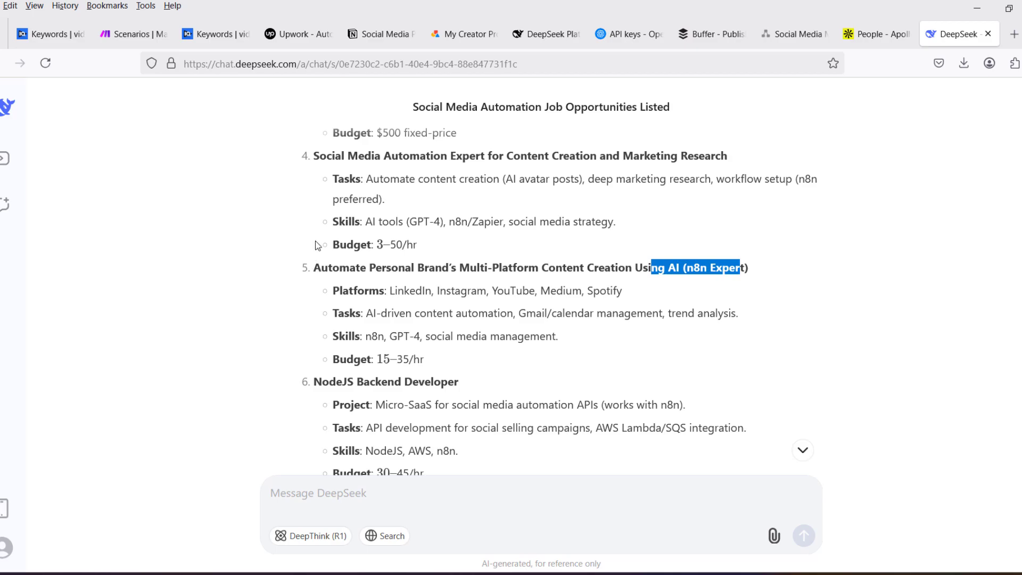
left_click(262, 217)
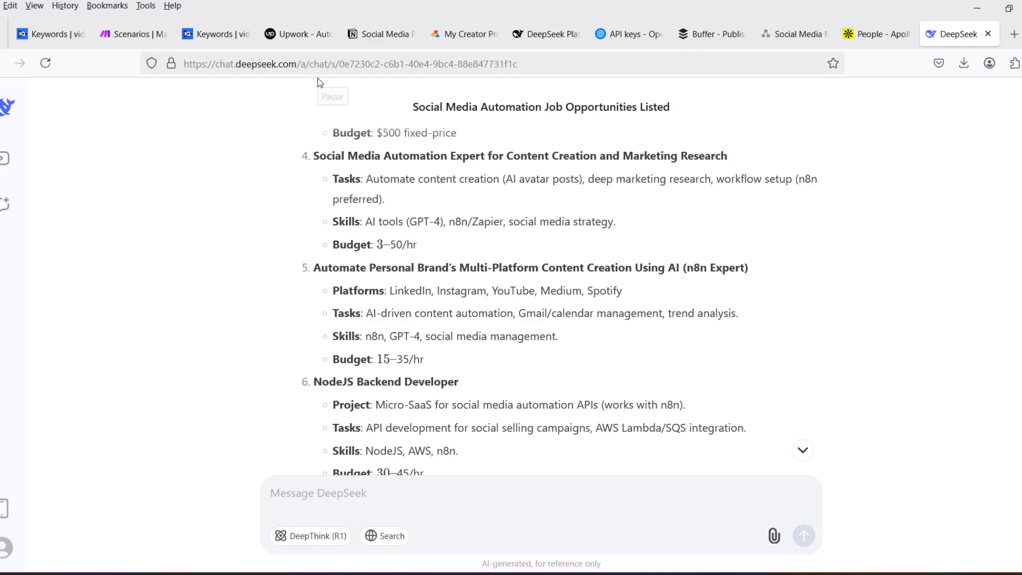
- Switch to Apollo's people search, expand the Company filter, and look through the available filters
key("ctrl+Tab")
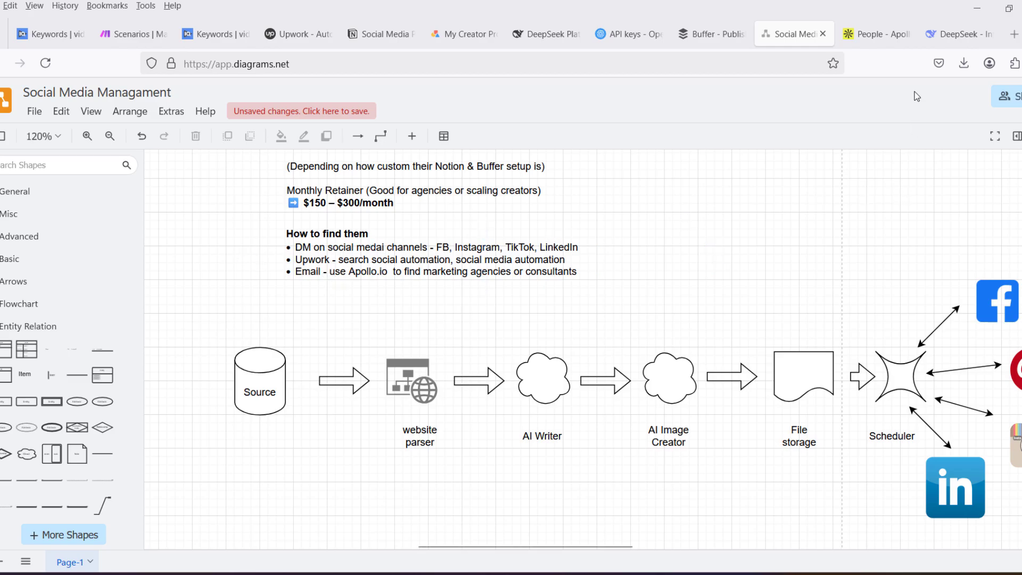
left_click(876, 39)
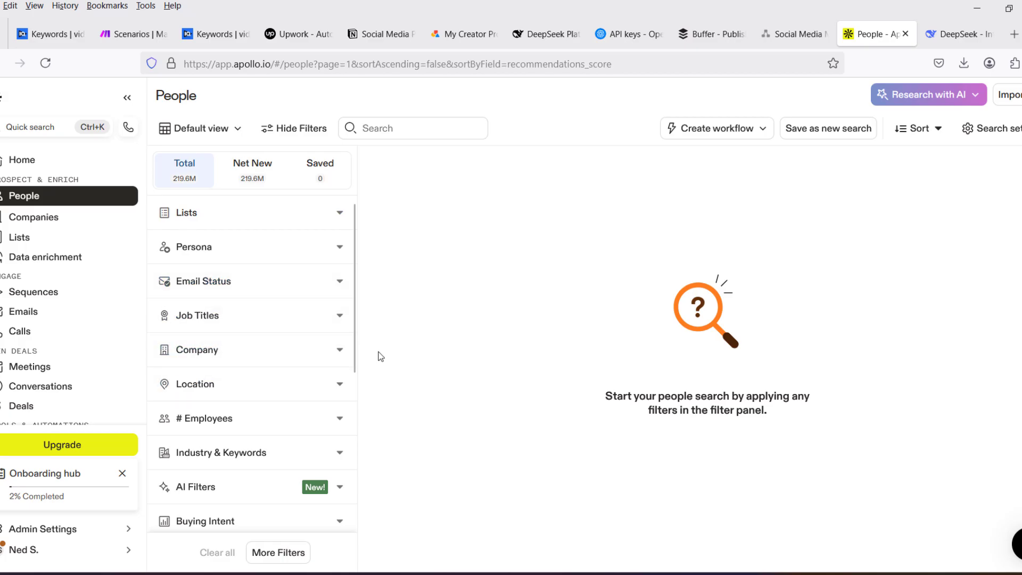
left_click(340, 354)
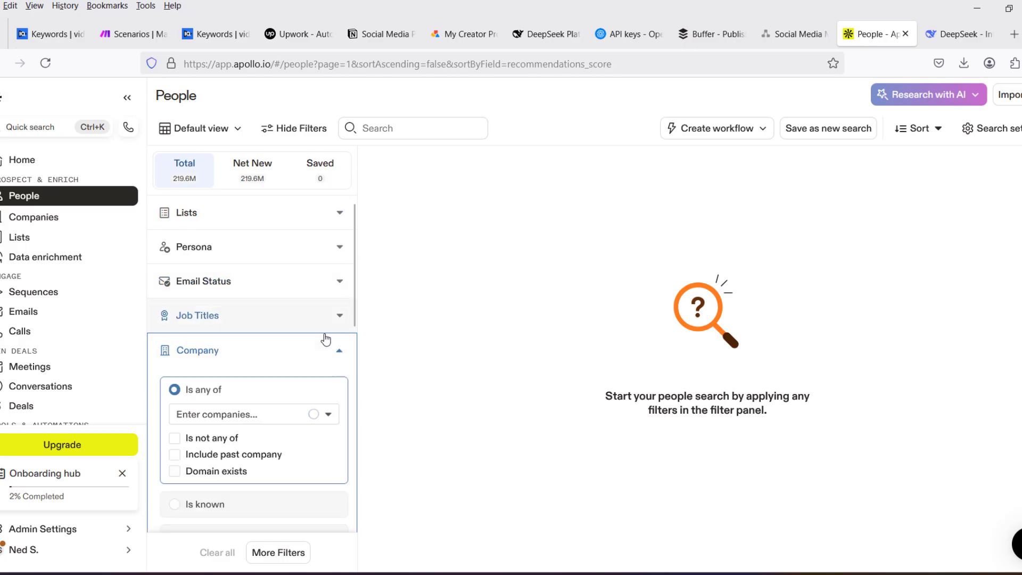
scroll(325, 339, "down", 5)
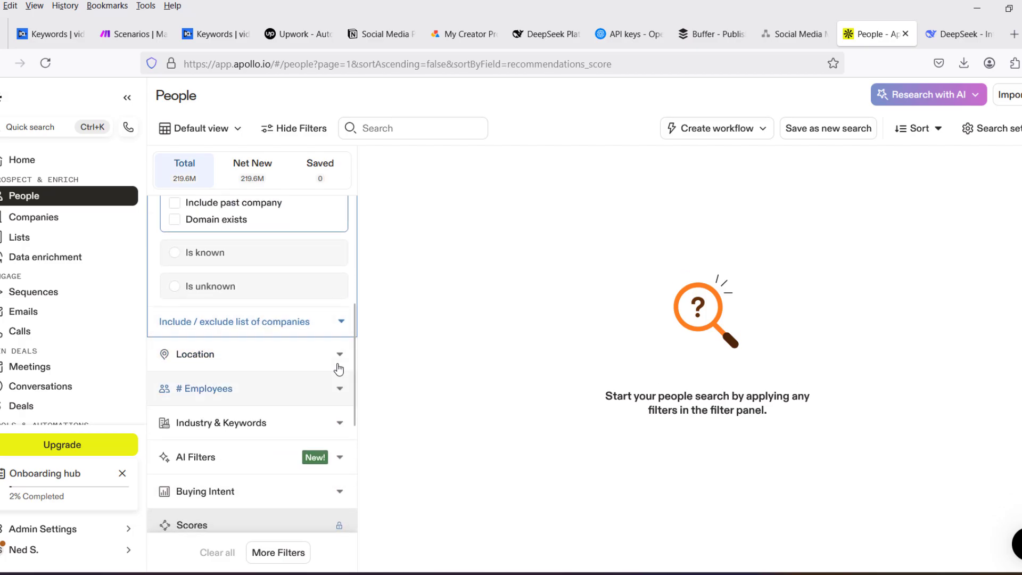
scroll(336, 340, "up", 5)
scroll(311, 367, "down", 6)
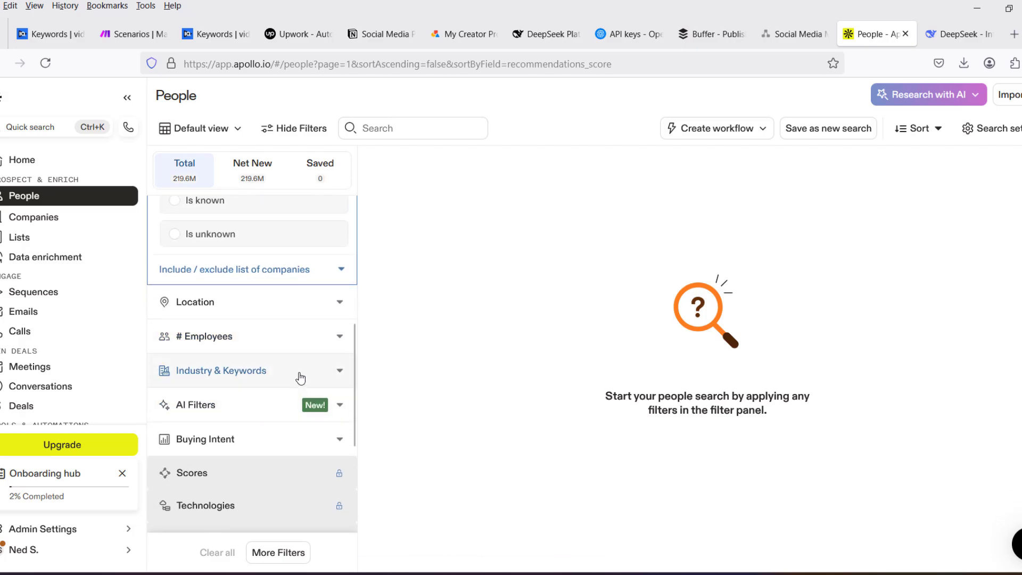
- Filter the people search by the marketing & advertising industry
left_click(340, 371)
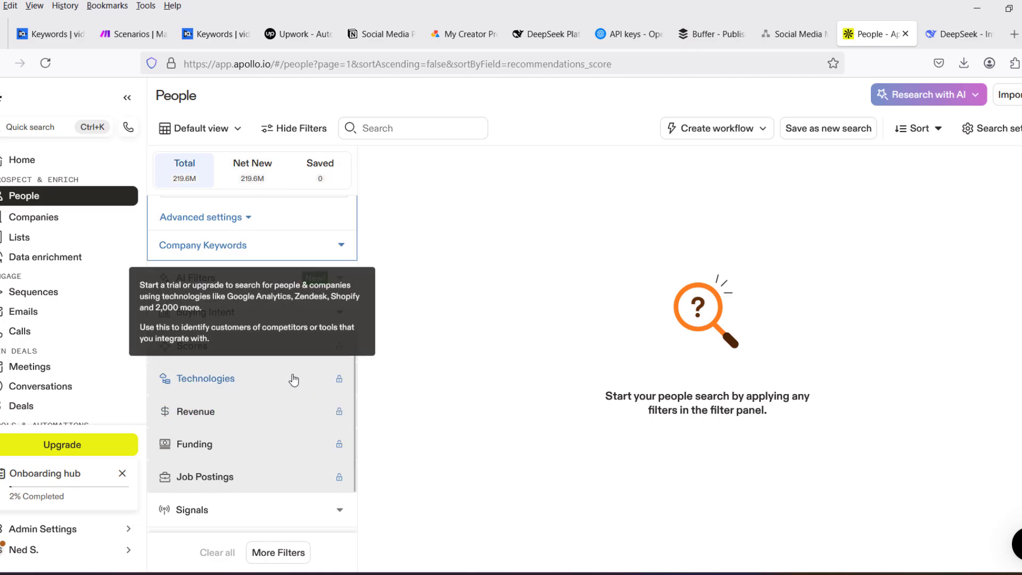
scroll(237, 282, "up", 2)
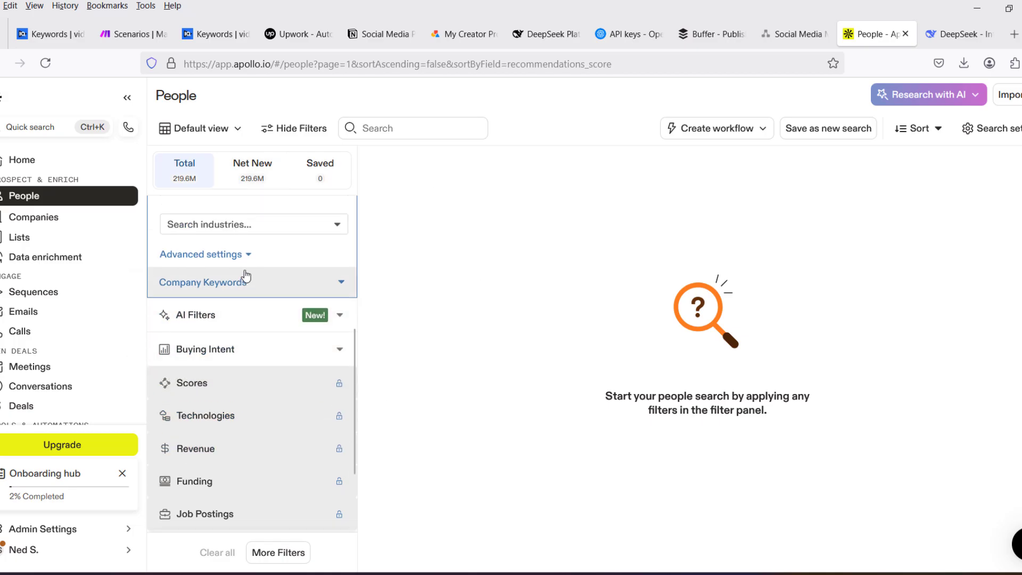
left_click(250, 292)
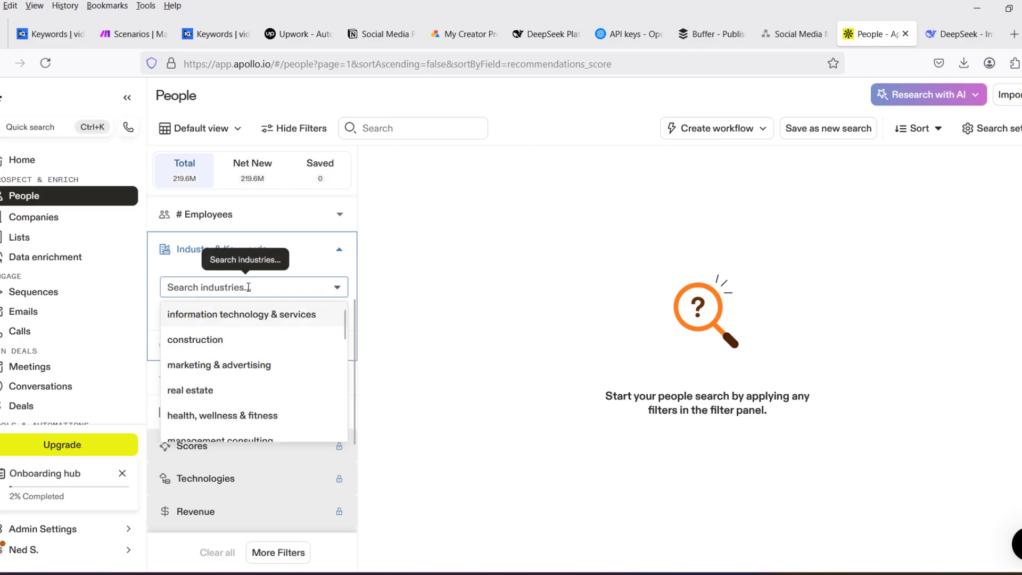
left_click(256, 366)
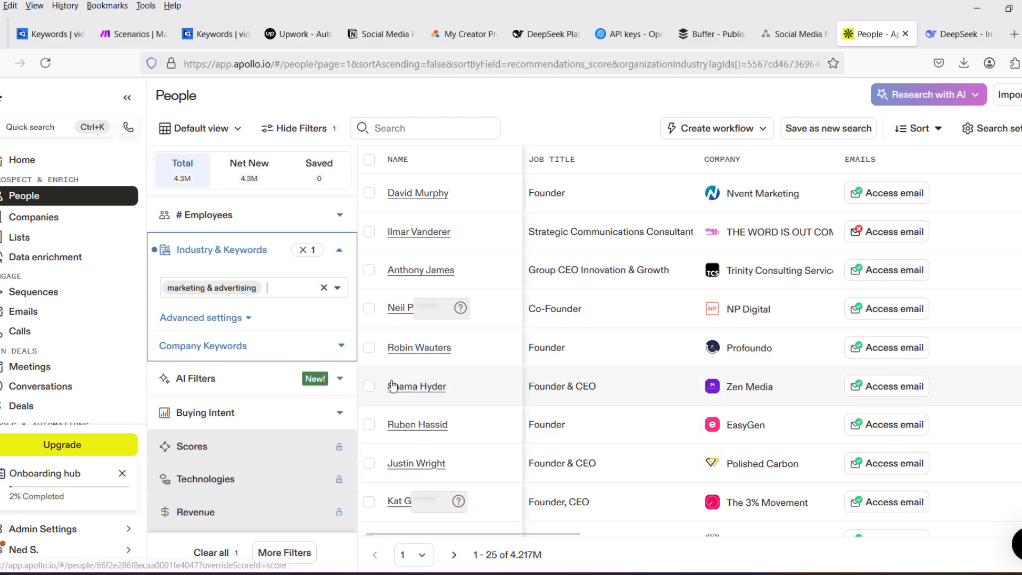
- Narrow the people search to the job title manager and look over the remaining filters
scroll(290, 408, "up", 4)
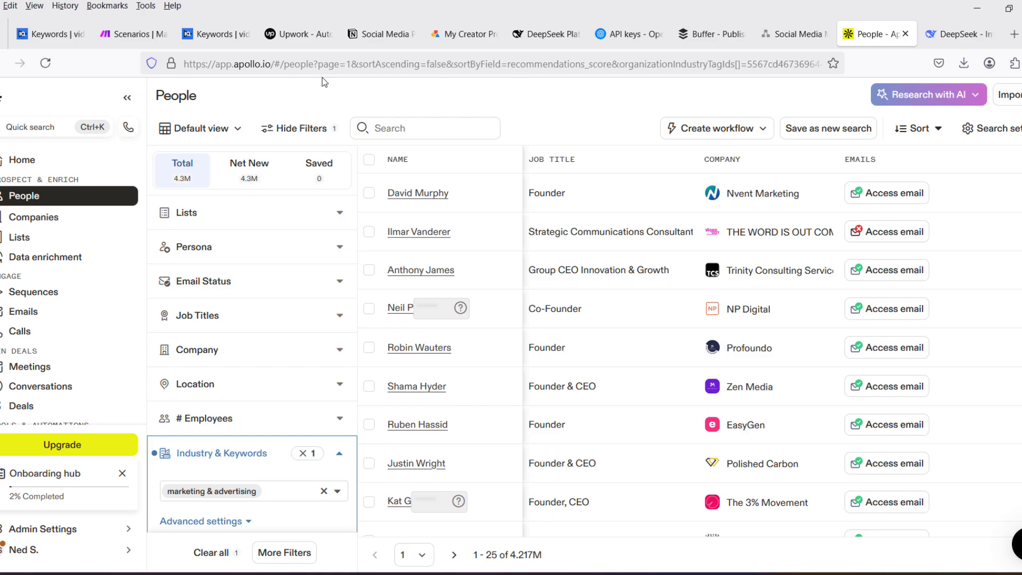
left_click(340, 319)
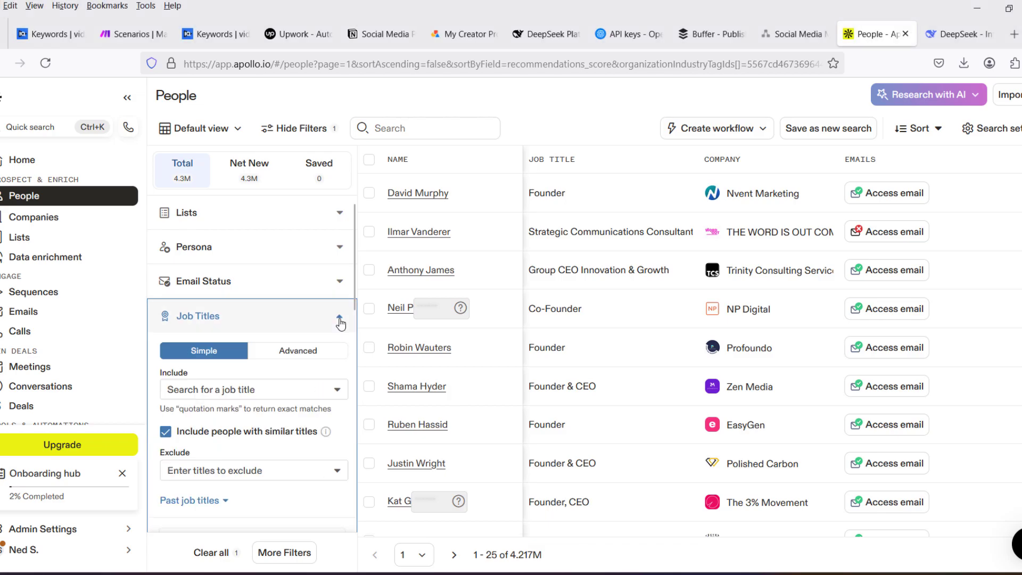
scroll(264, 290, "down", 1)
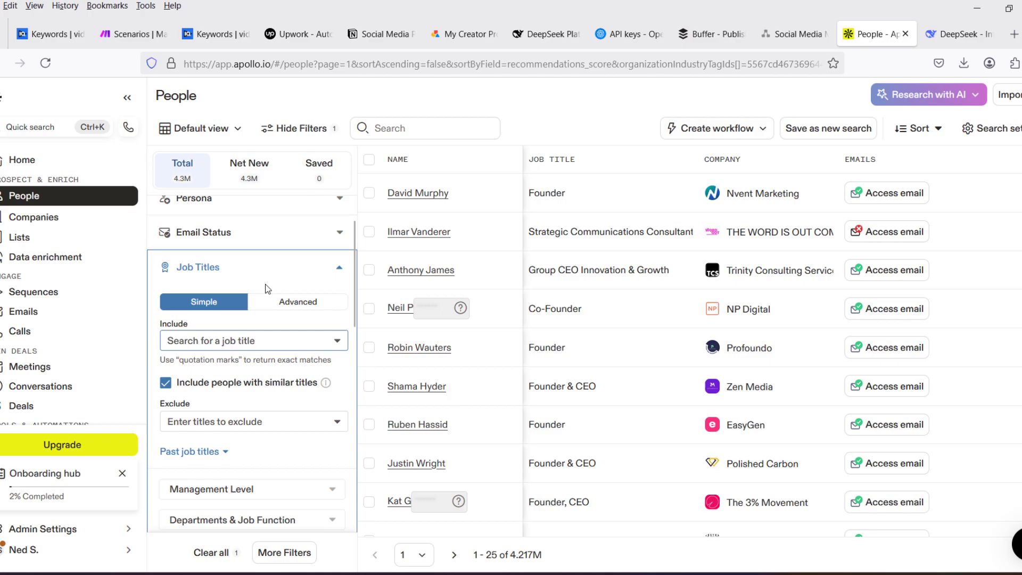
left_click(251, 342)
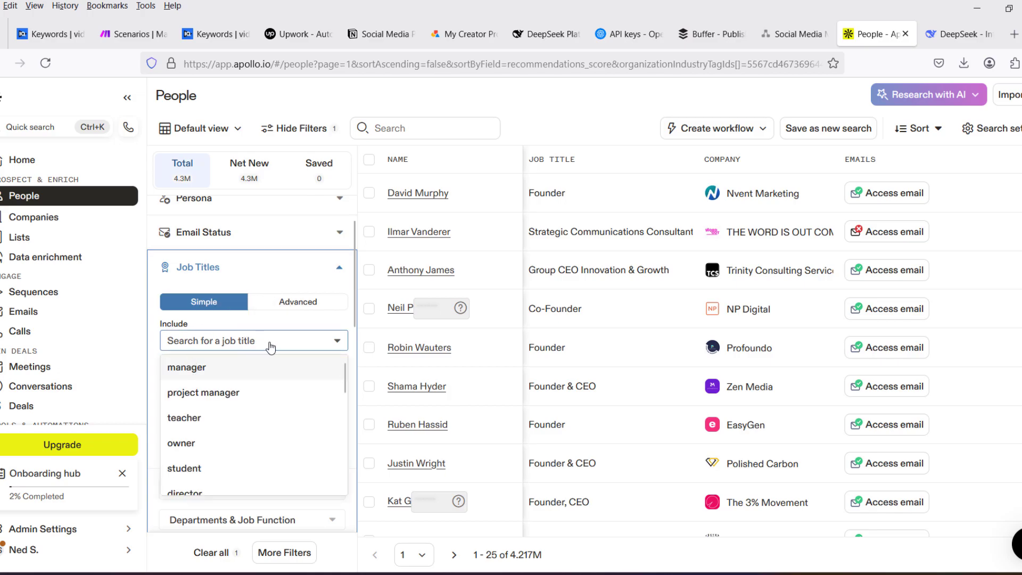
left_click(261, 356)
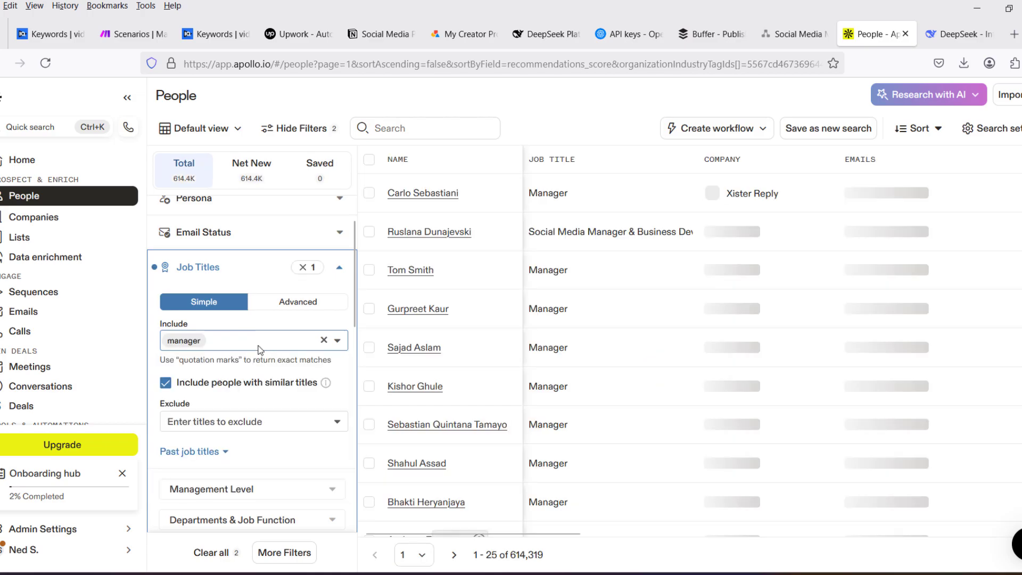
scroll(260, 351, "down", 2)
scroll(259, 350, "down", 3)
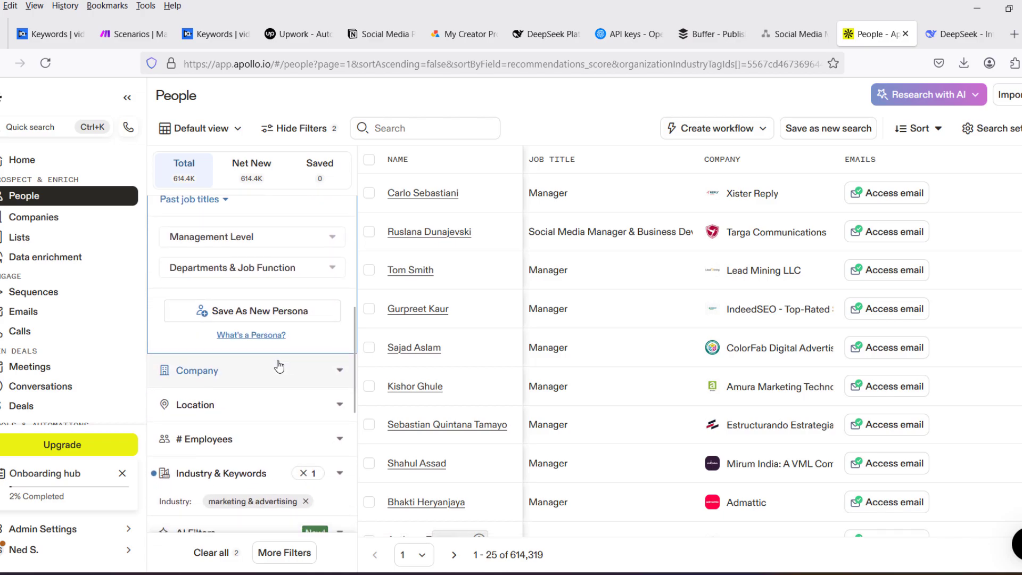
scroll(278, 363, "up", 5)
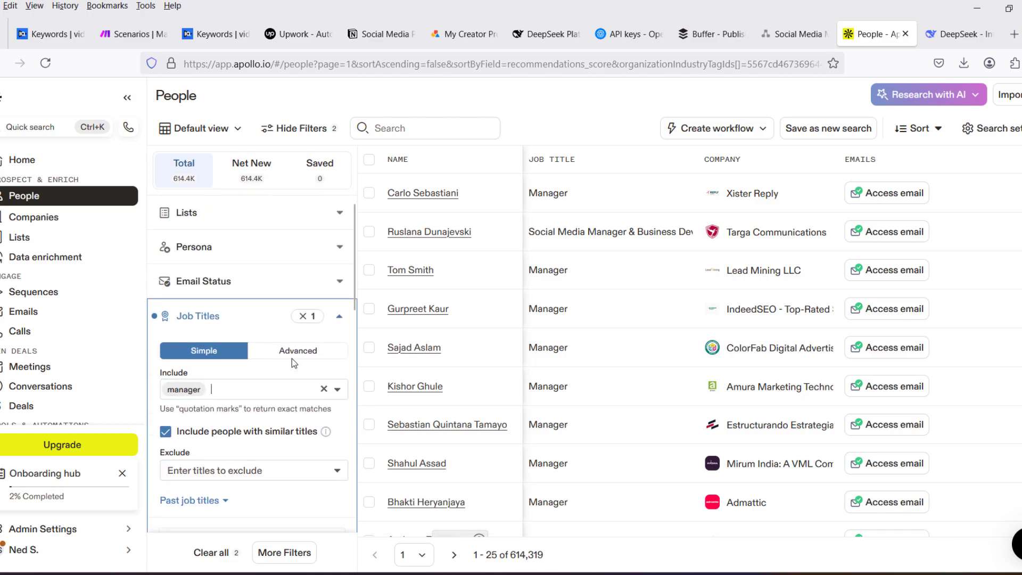
scroll(300, 356, "down", 2)
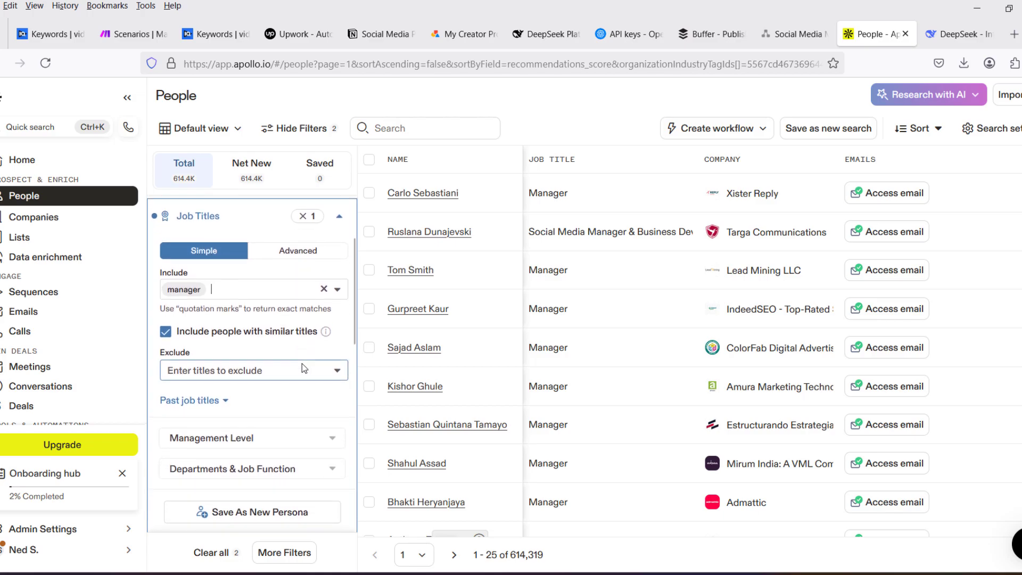
scroll(302, 363, "up", 2)
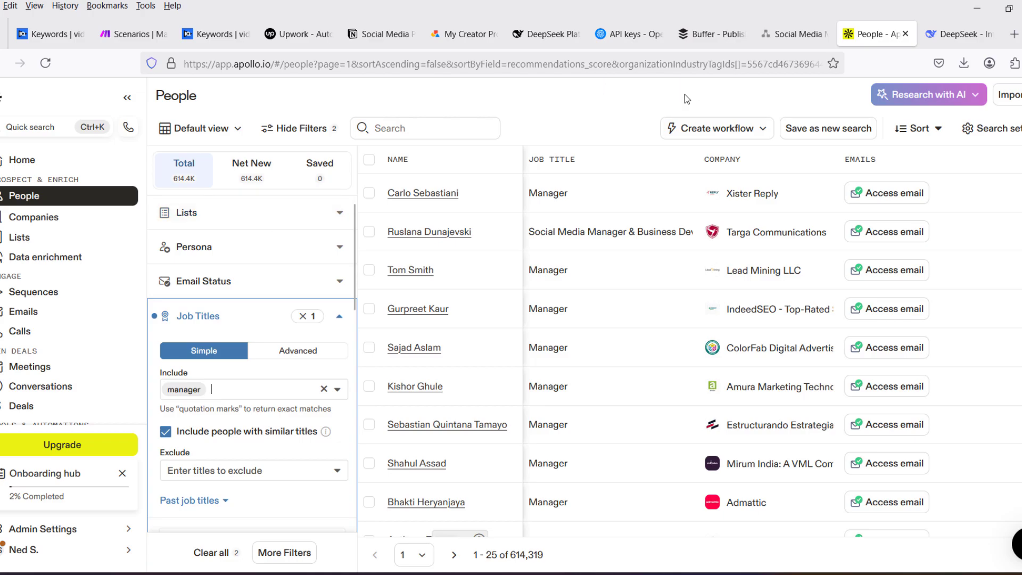
- Switch to the Social Media Managament diagram and review the value proposition, price range, client sources, and workflow from source to scheduler
left_click(793, 34)
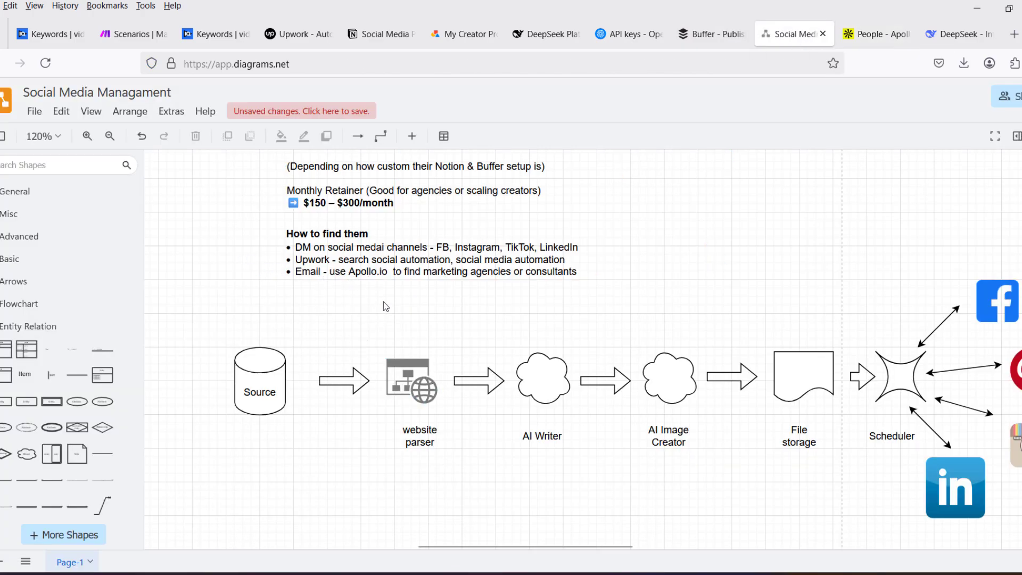
scroll(386, 306, "up", 5)
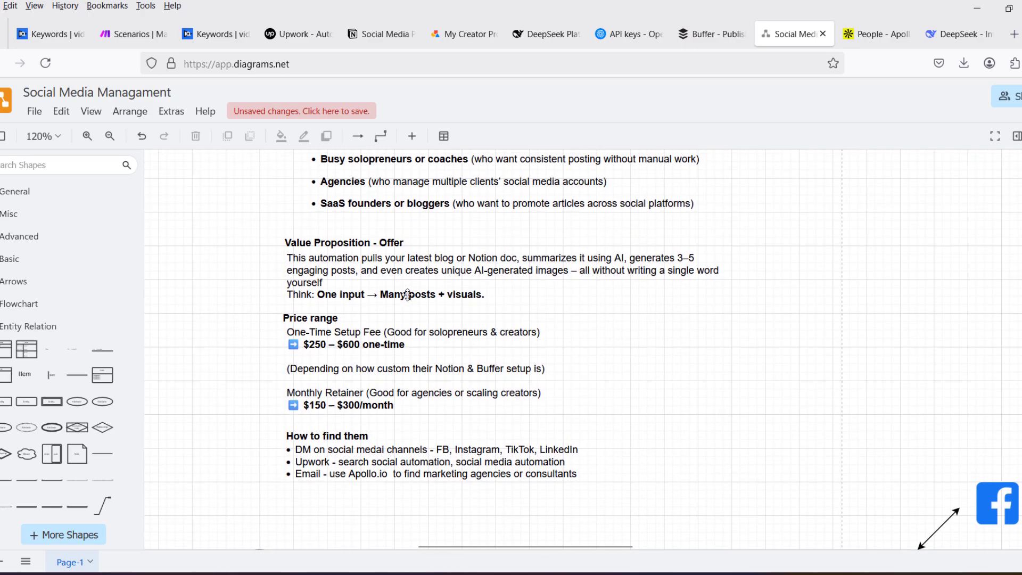
scroll(407, 294, "up", 2)
scroll(406, 294, "down", 3)
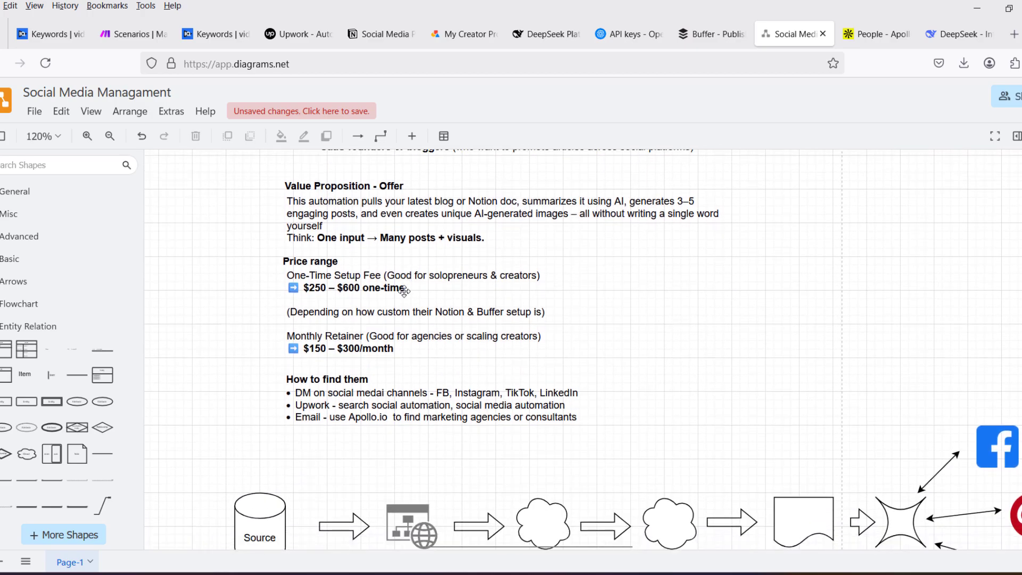
scroll(404, 291, "down", 3)
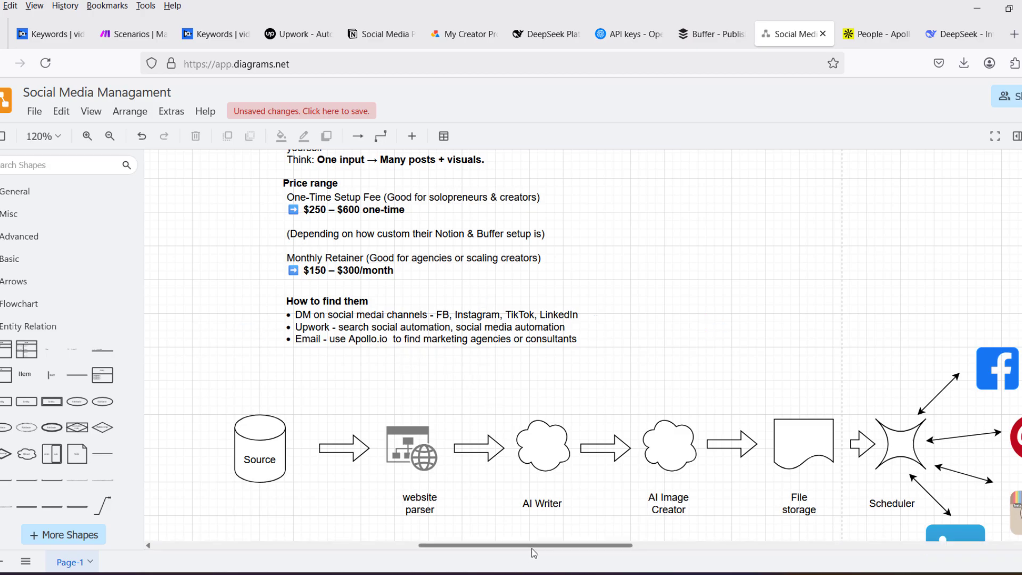
left_click_drag(553, 549, 568, 550)
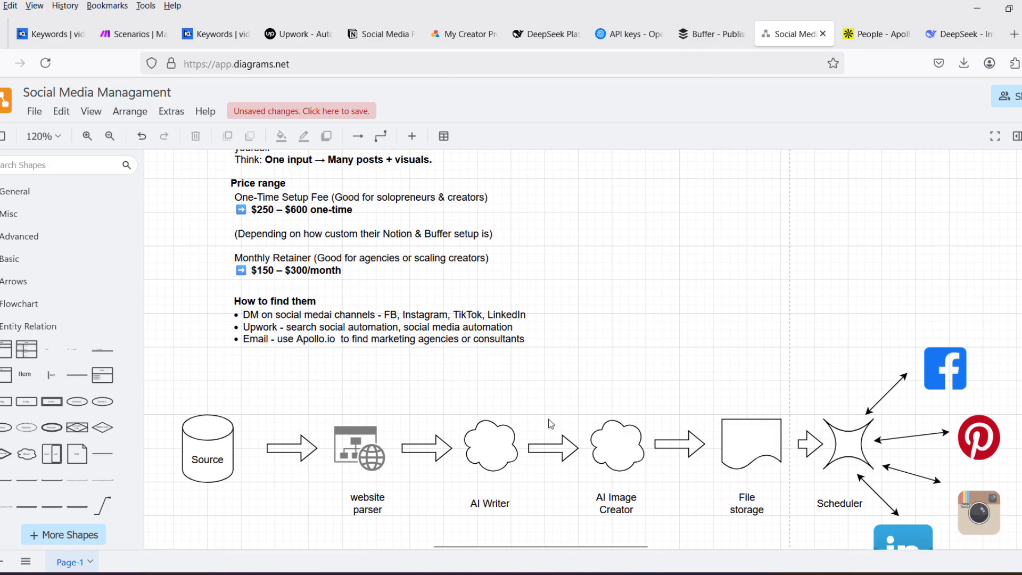
scroll(403, 390, "down", 1)
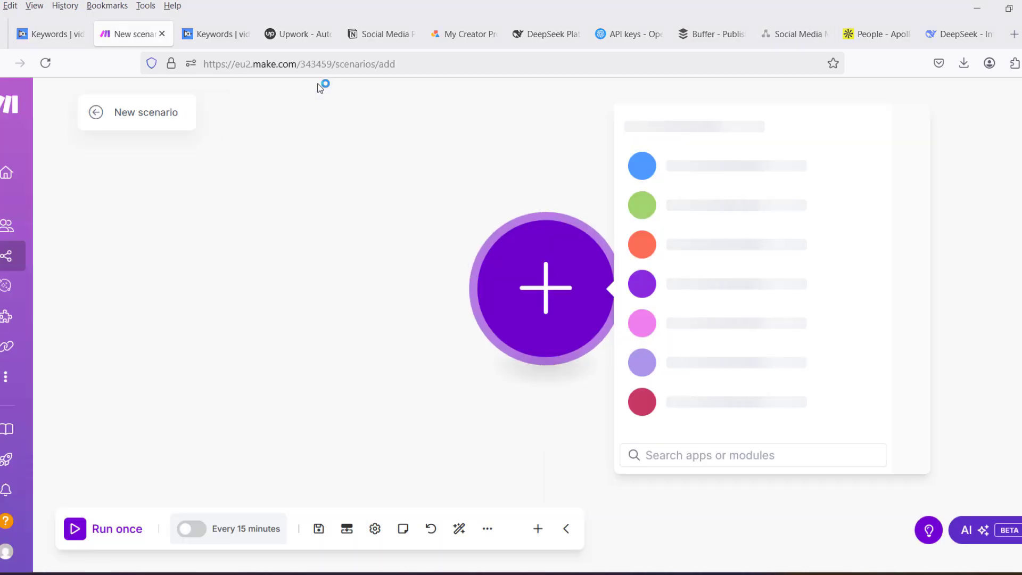
- Switch to the Social Media Posts Schedule in Notion, expand its sidebar entry to show the table view, and select the Ai Automation name cell
left_click(372, 35)
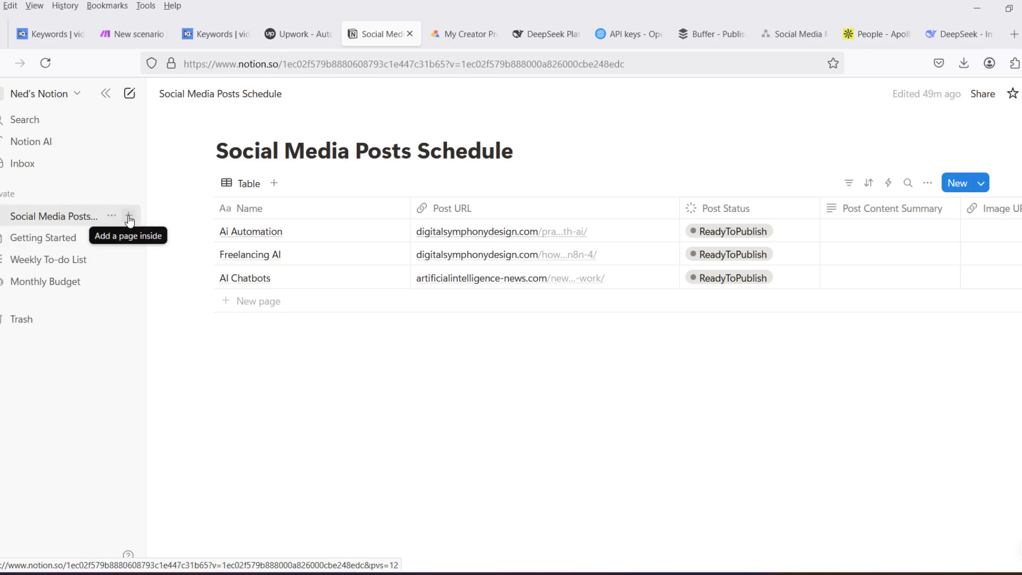
left_click(3, 215)
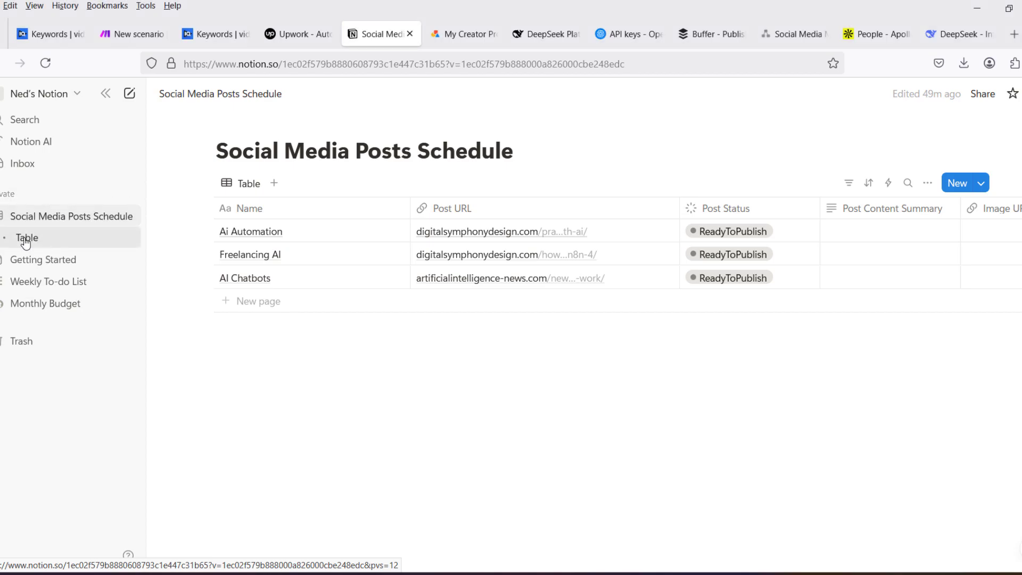
left_click(258, 238)
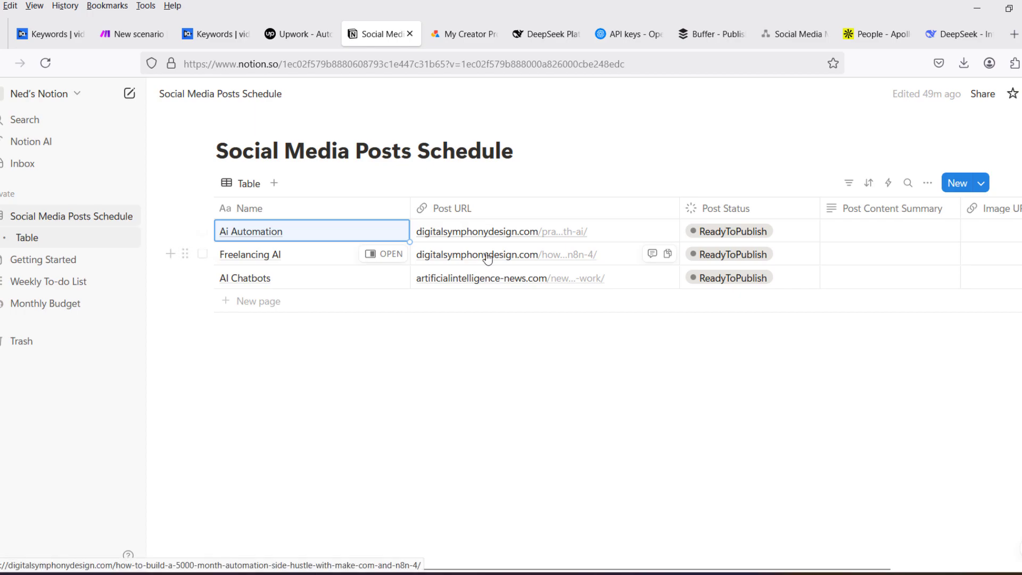
- Open the Ai Automation entry's post URL and look through the source article about earning income with AI
left_click(523, 240)
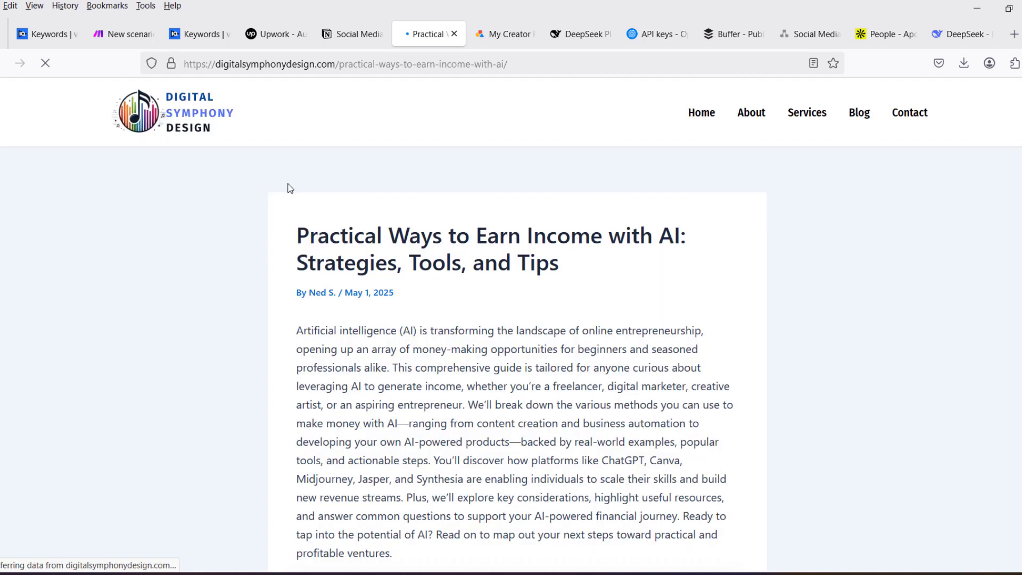
scroll(463, 276, "down", 8)
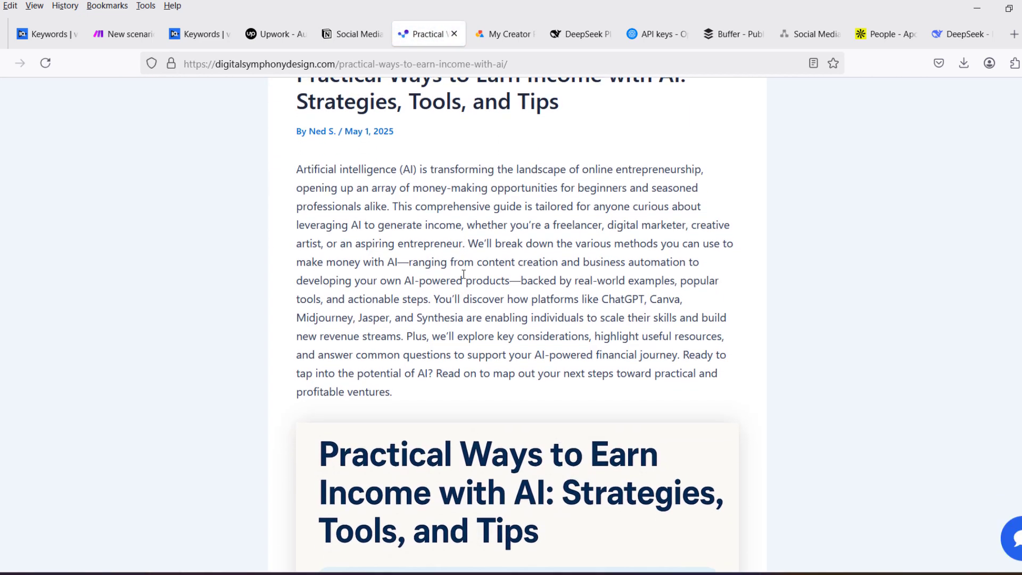
scroll(463, 276, "down", 15)
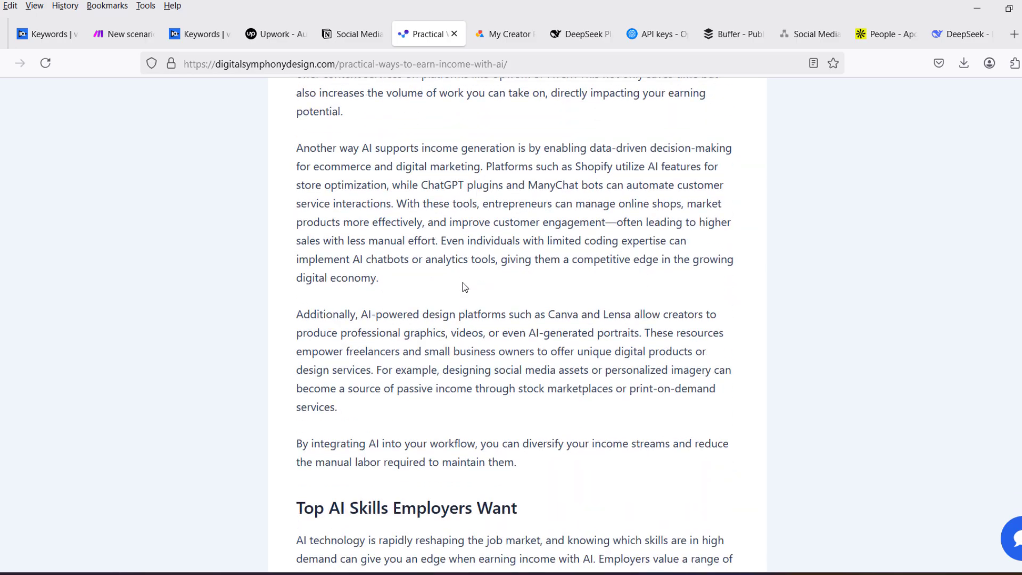
scroll(464, 287, "down", 15)
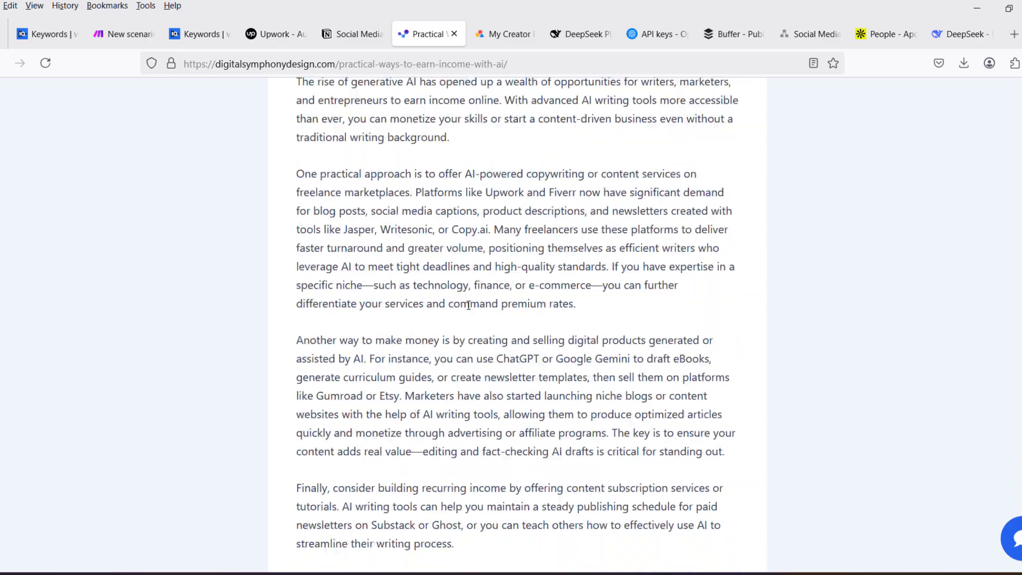
scroll(467, 313, "down", 15)
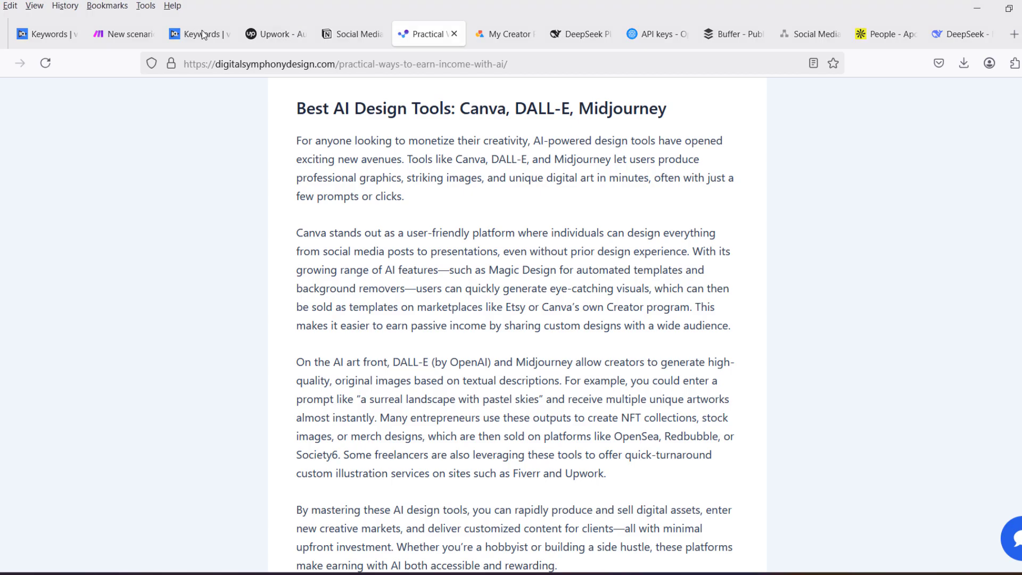
- Close the income article, look through the source article in the AI Chatbots entry's post URL, and return to the posts schedule
left_click(455, 34)
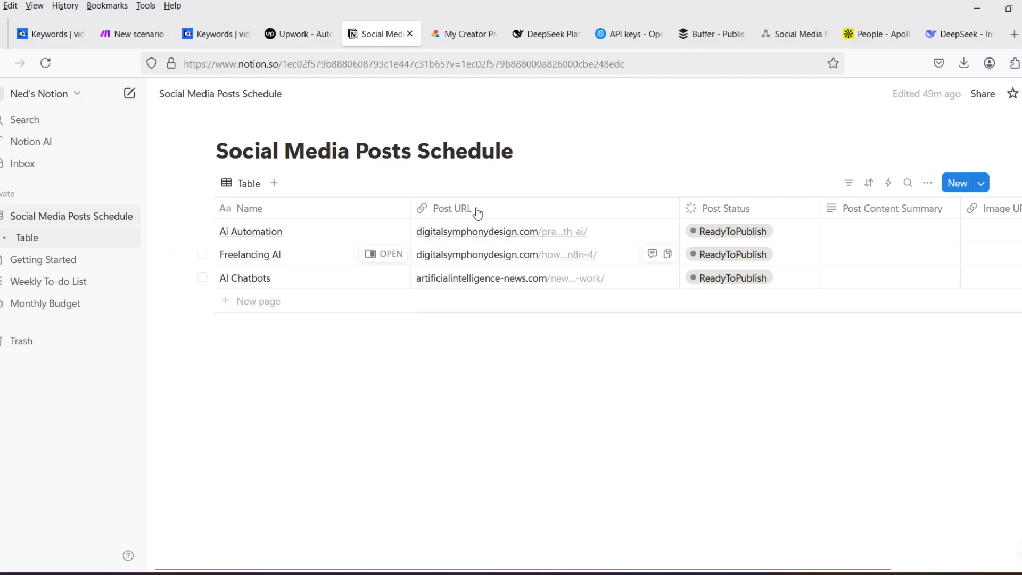
left_click(482, 279)
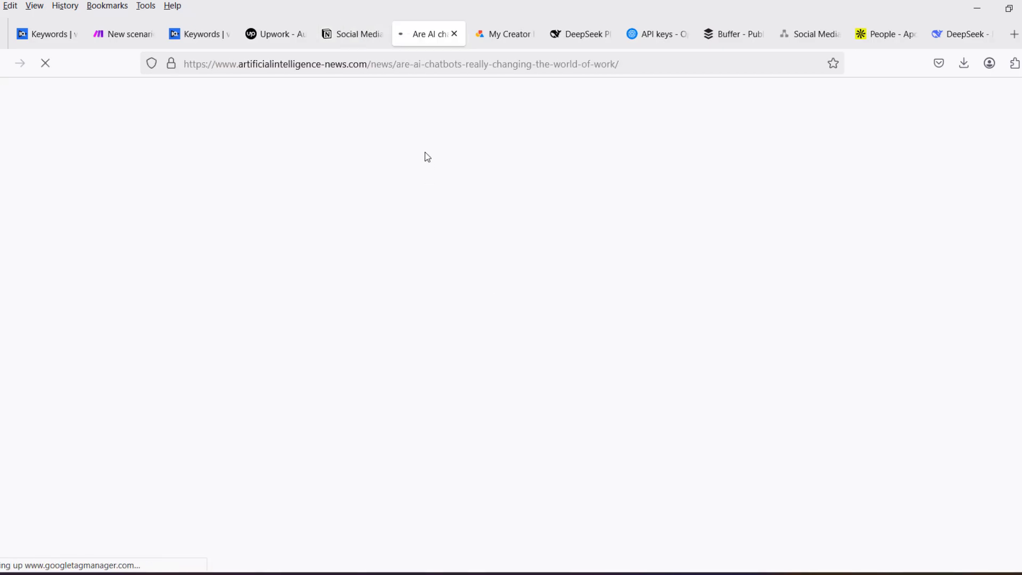
scroll(420, 268, "down", 10)
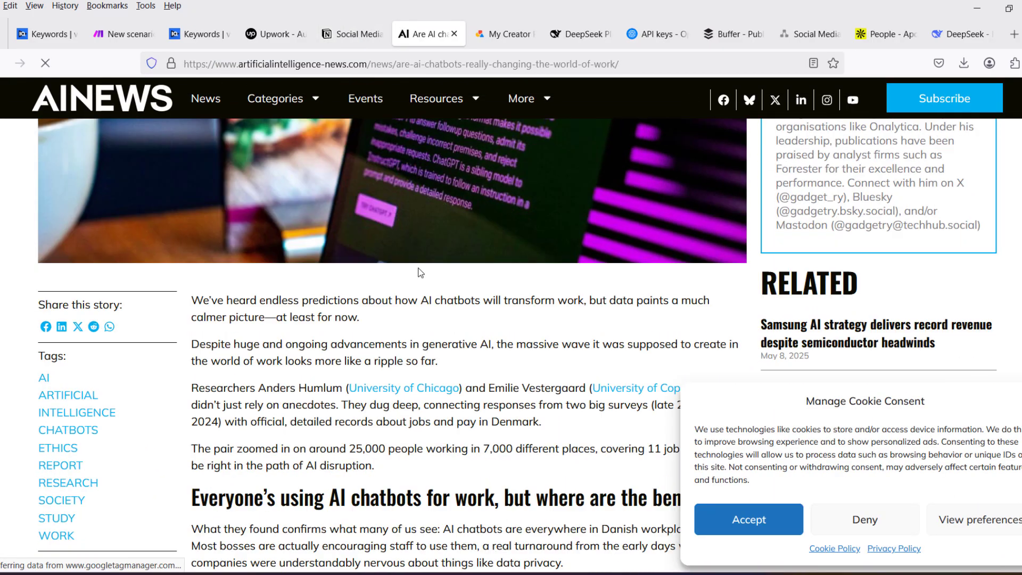
scroll(420, 268, "down", 15)
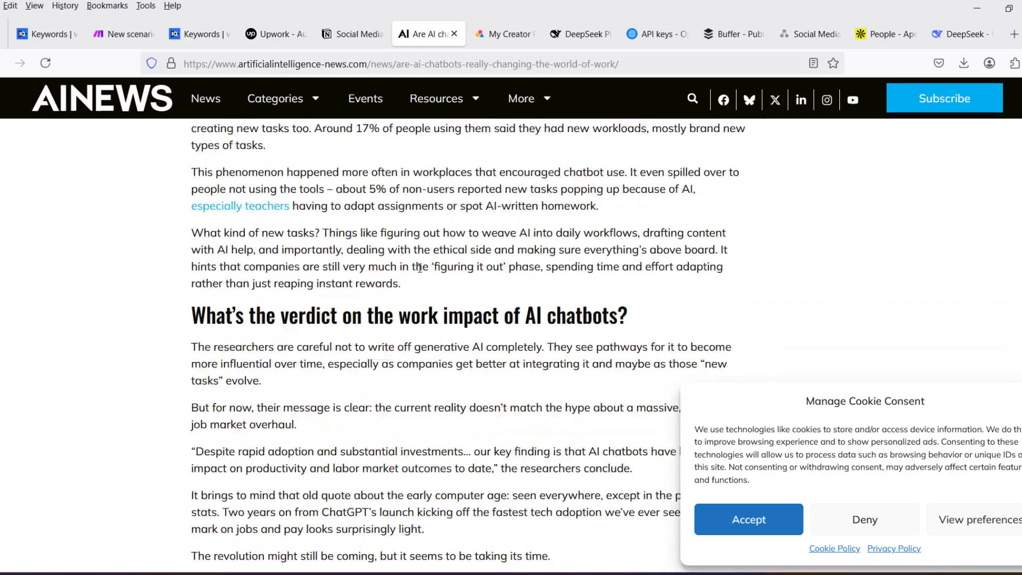
left_click(455, 35)
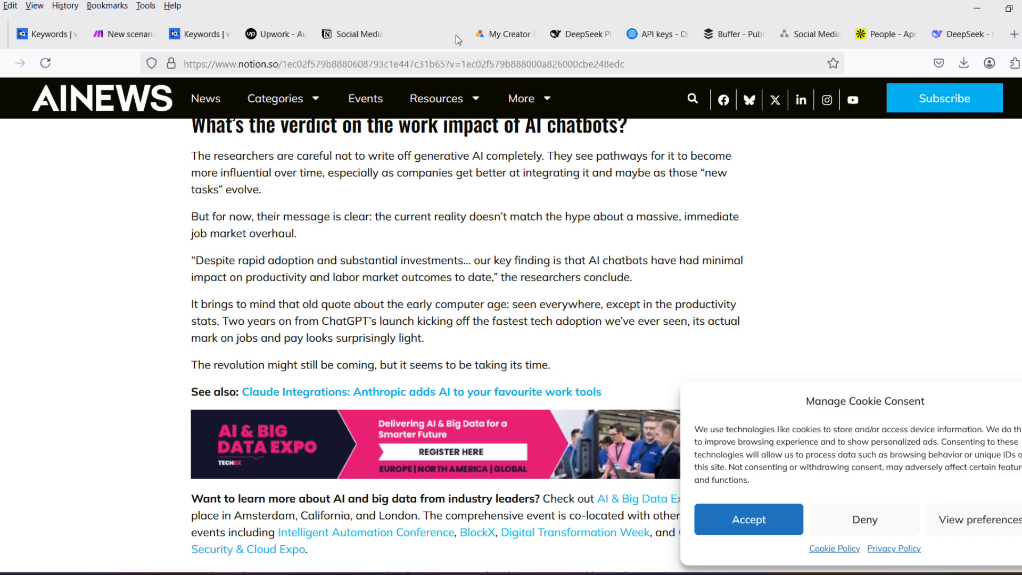
left_click(456, 35)
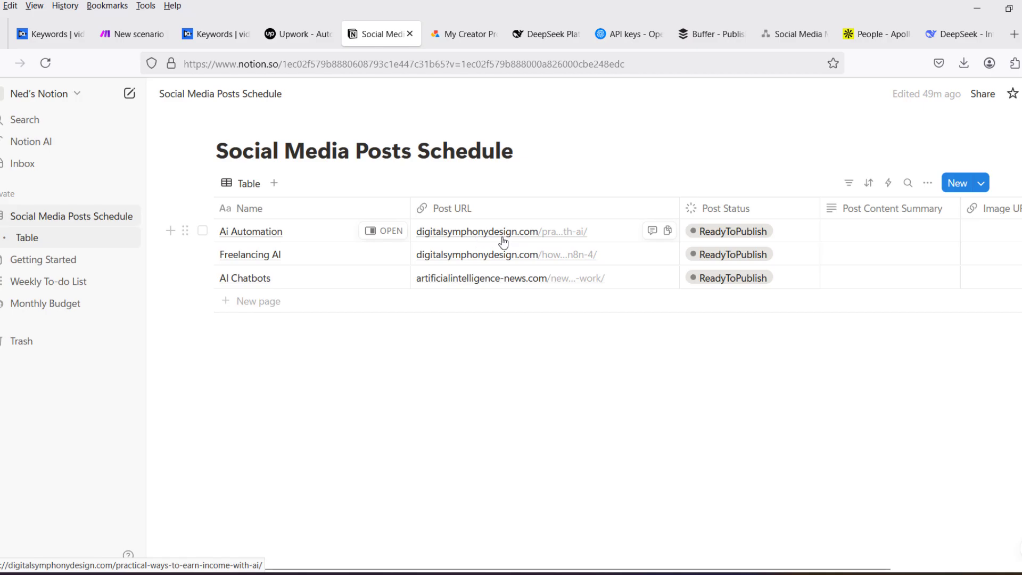
- Examine the Post Status property's settings and its to-do, in-progress, and complete options, leaving the settings closed
left_click(752, 240)
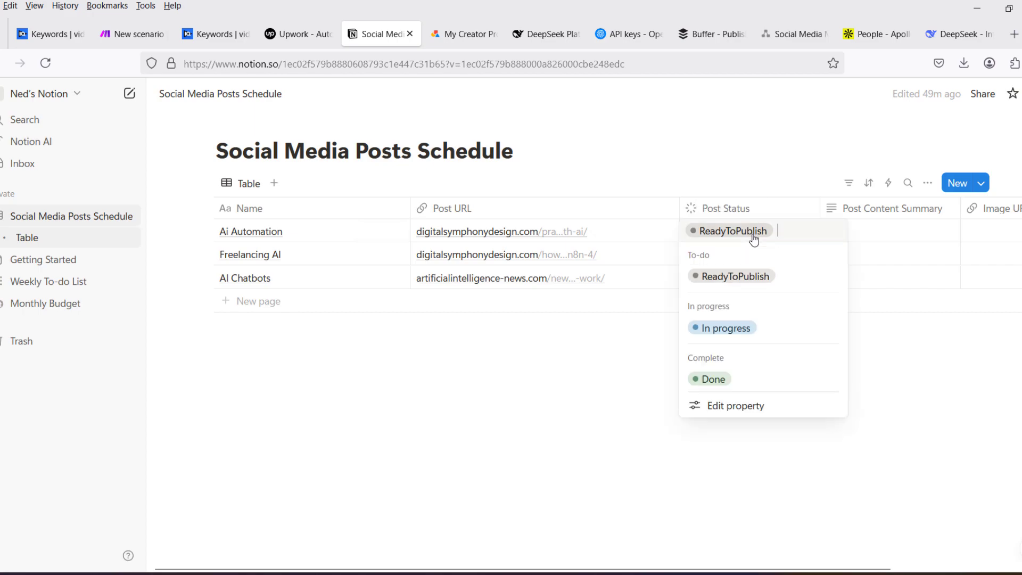
left_click(741, 412)
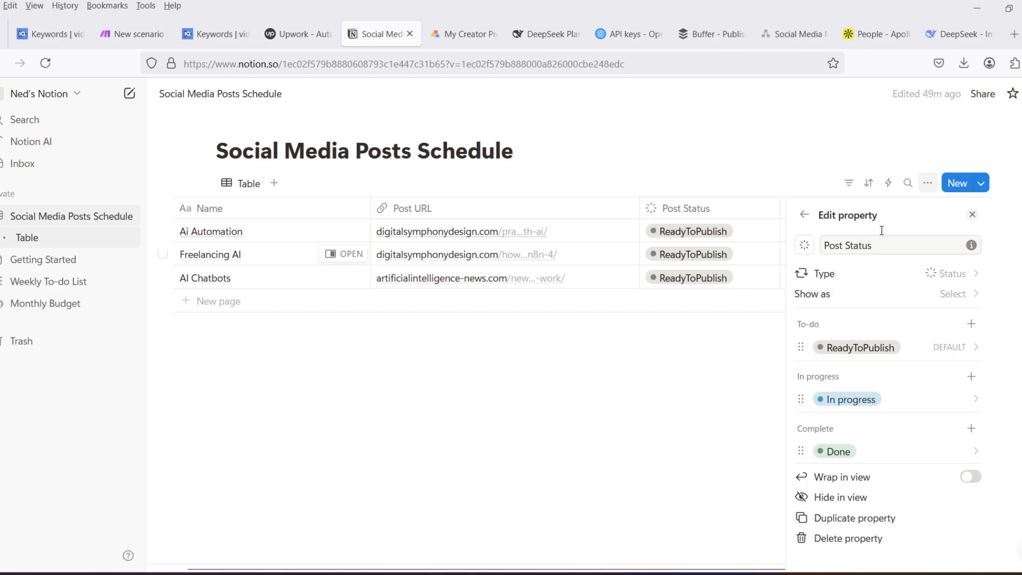
left_click(804, 214)
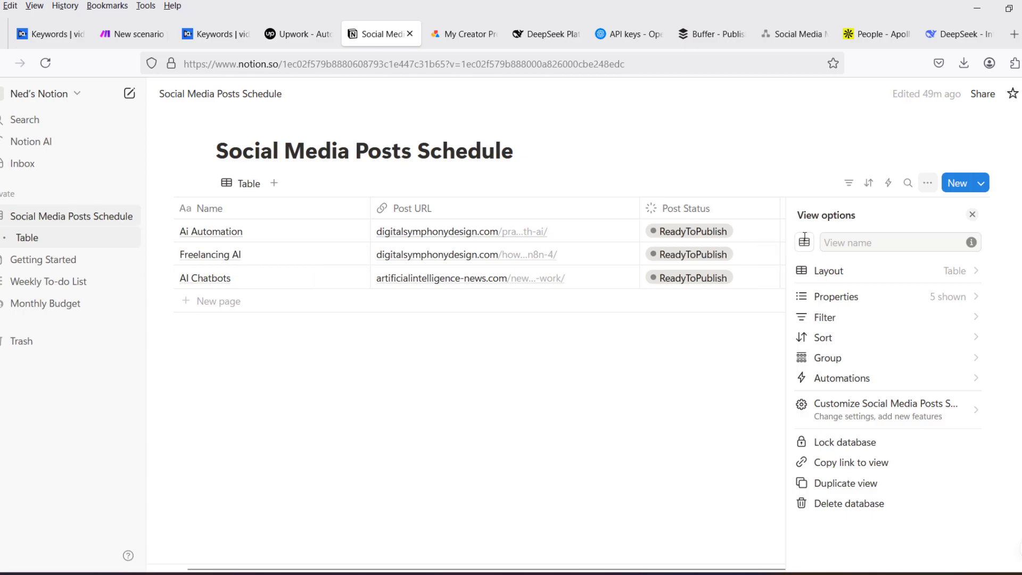
left_click(702, 342)
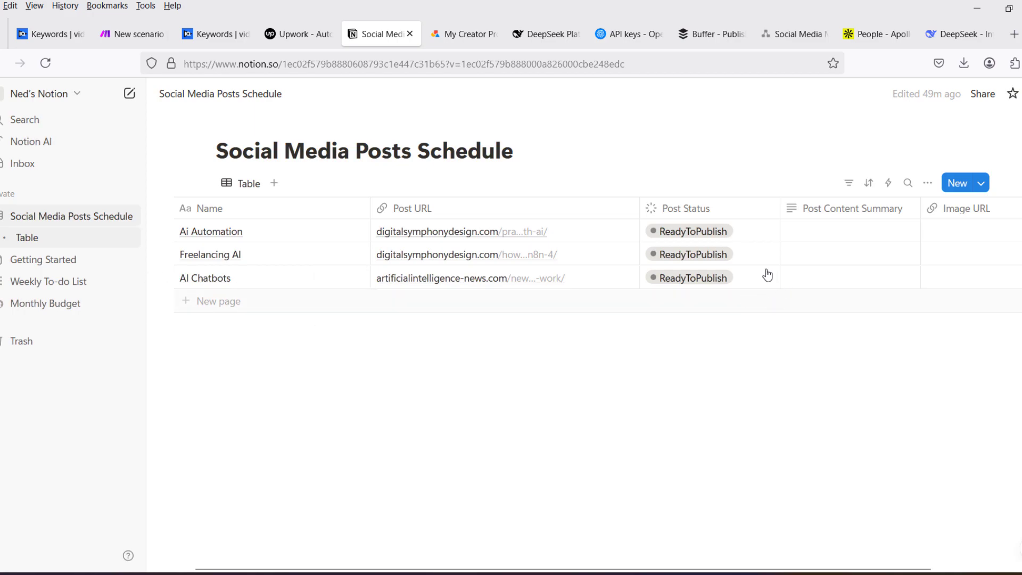
- Set the Post Status of the Freelancing AI and AI Chatbots entries to Done
left_click(744, 258)
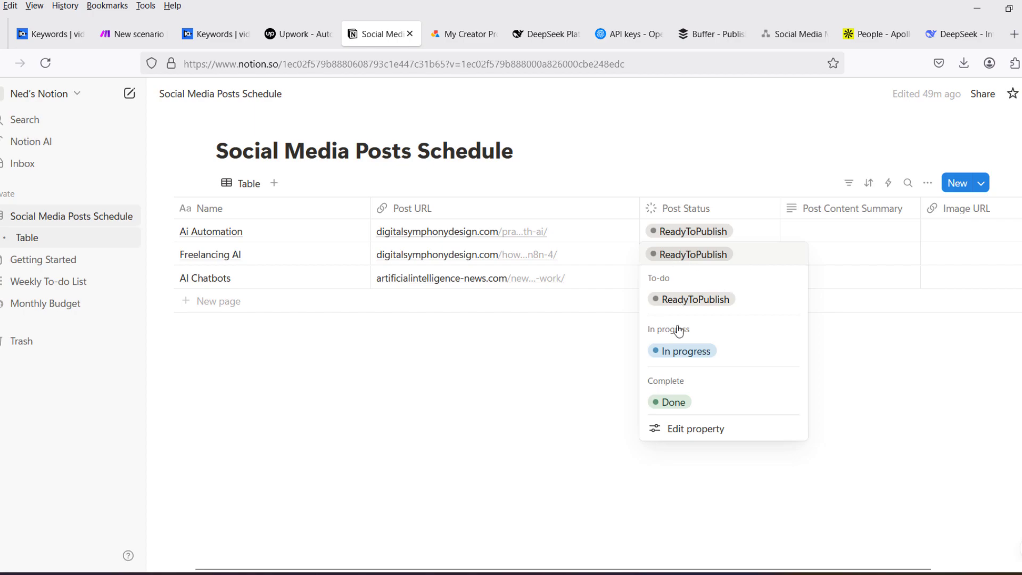
left_click(673, 404)
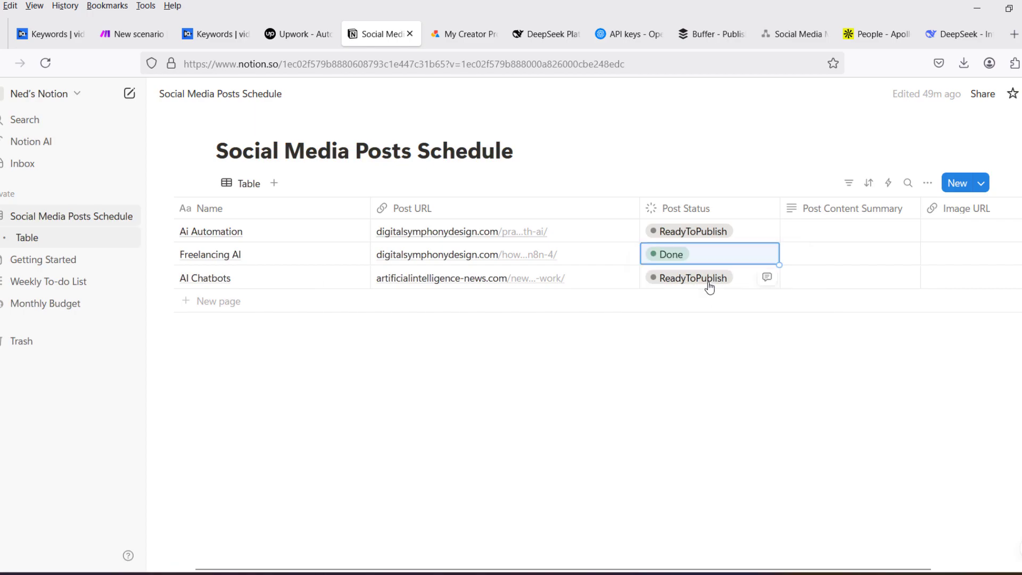
left_click(745, 279)
left_click(674, 426)
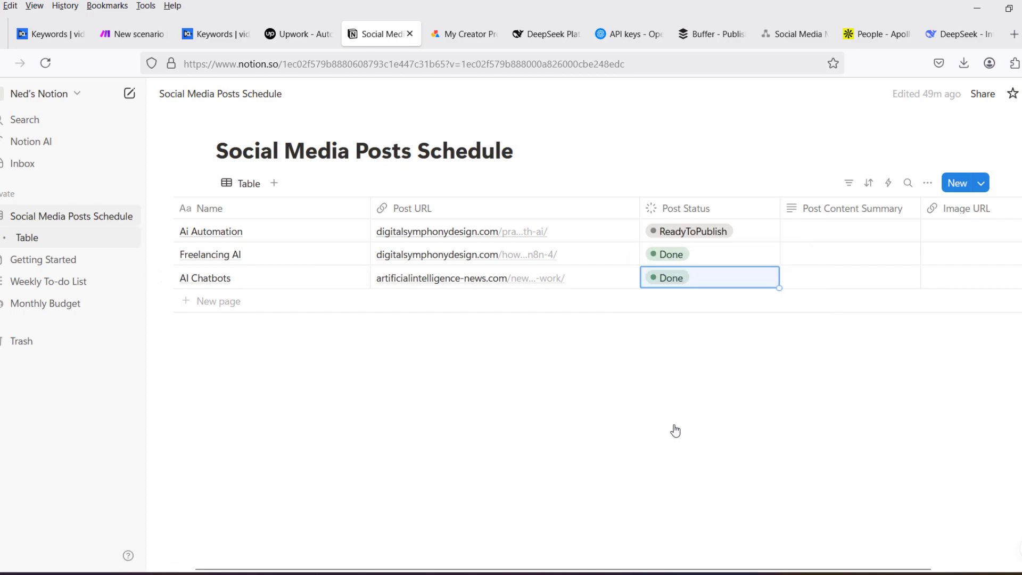
left_click(620, 338)
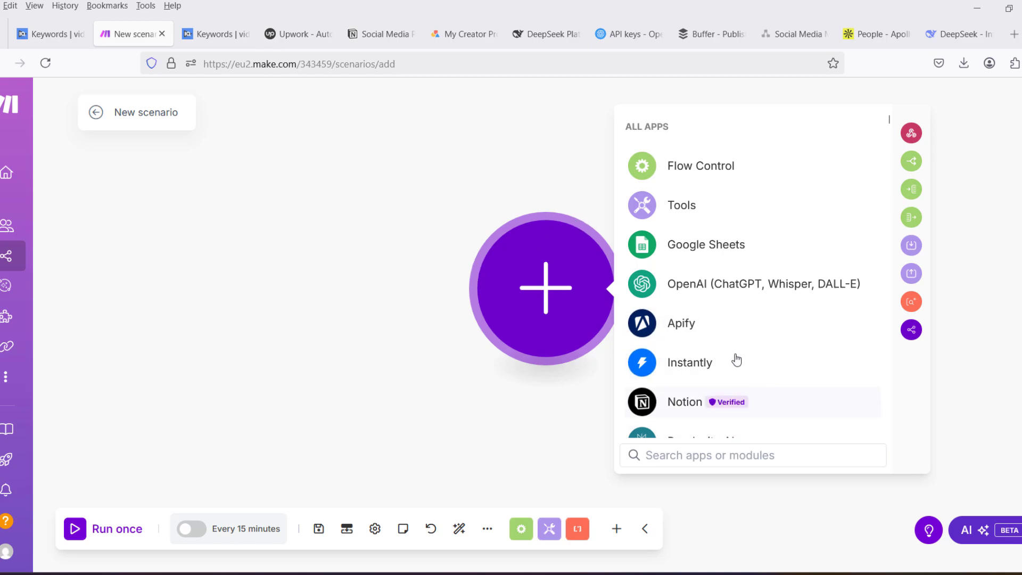
- Switch to the Social Media Posts Schedule in Notion and open the integration management page through its connections settings
left_click(372, 35)
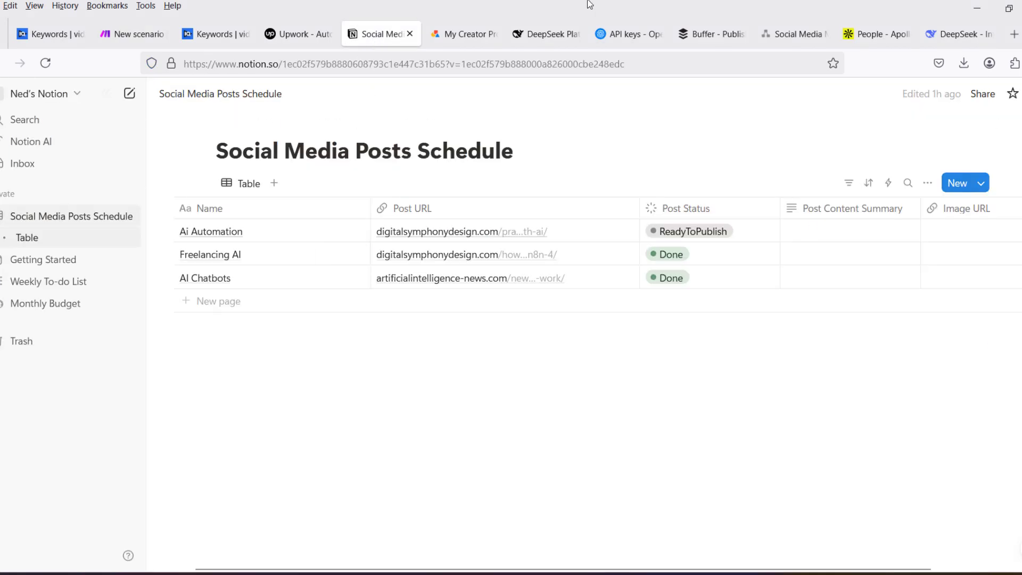
left_click(1021, 93)
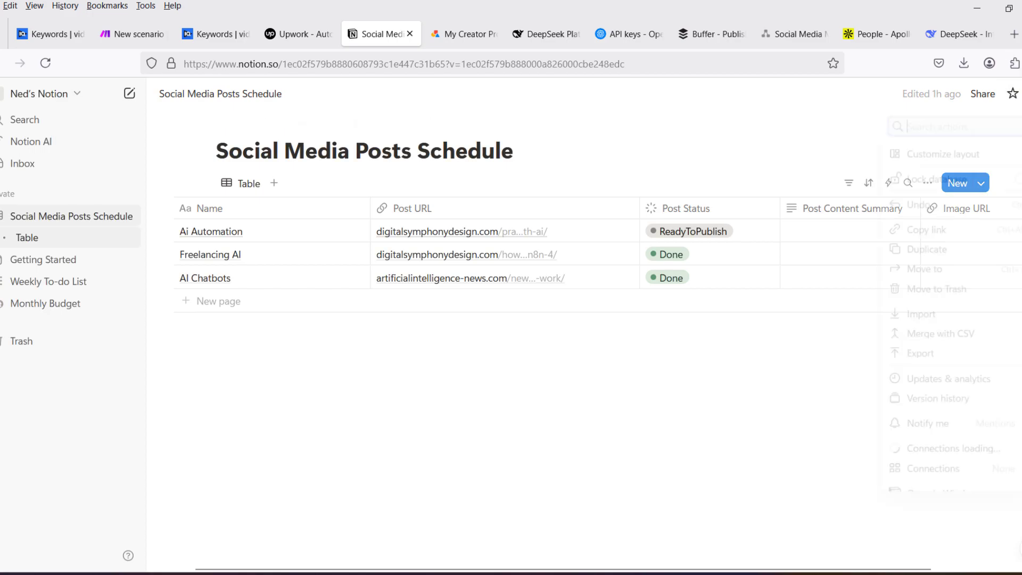
mouse_move(940, 468)
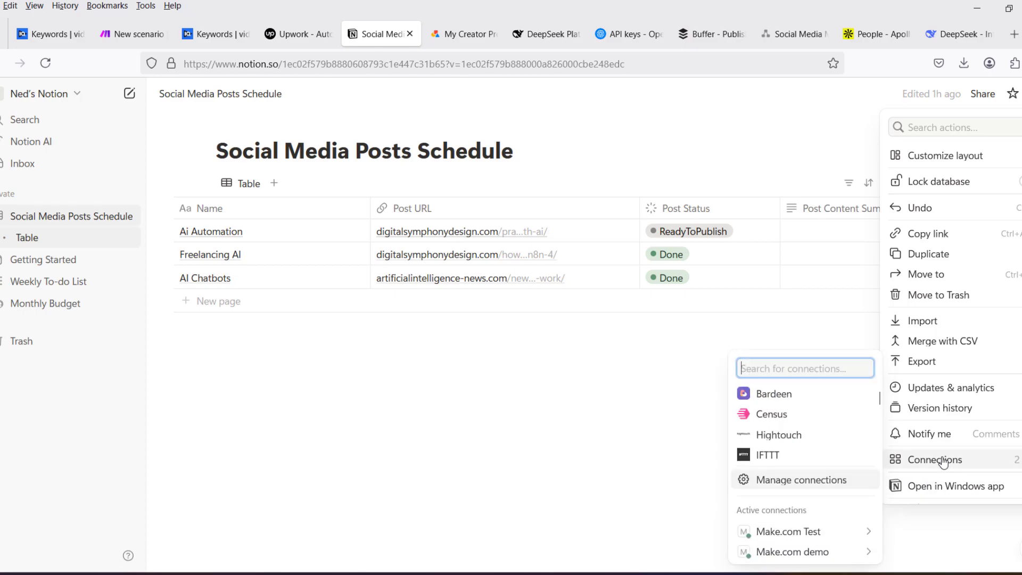
left_click(813, 481)
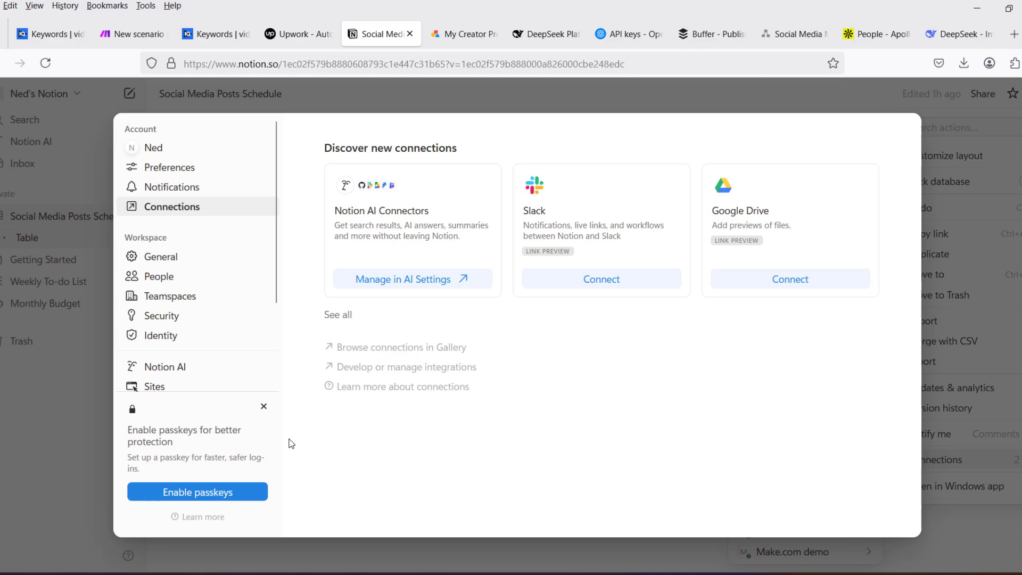
left_click(433, 368)
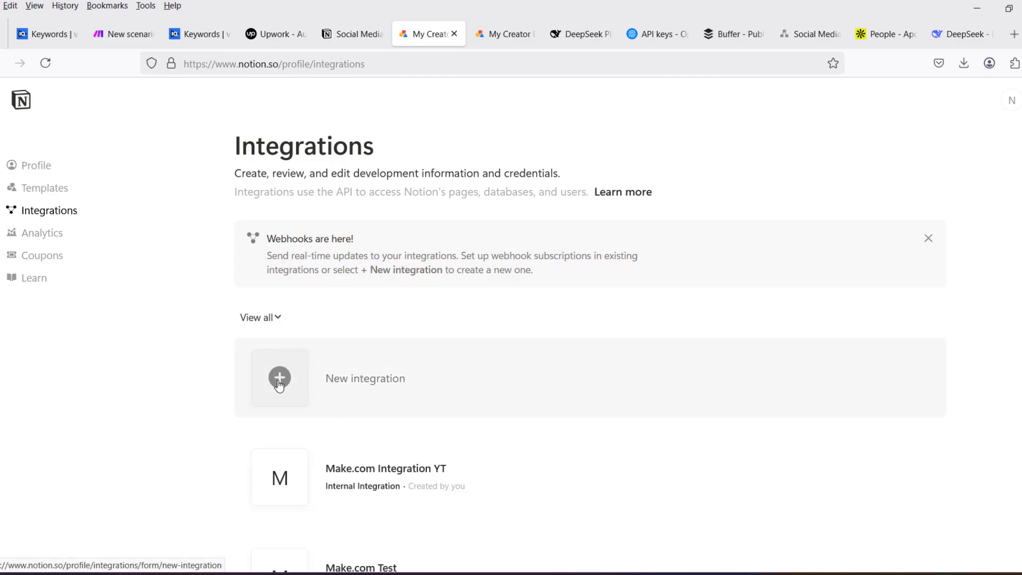
- Start a new integration of type Internal, associate it with the account's own workspace, and try to save it unnamed
left_click(276, 377)
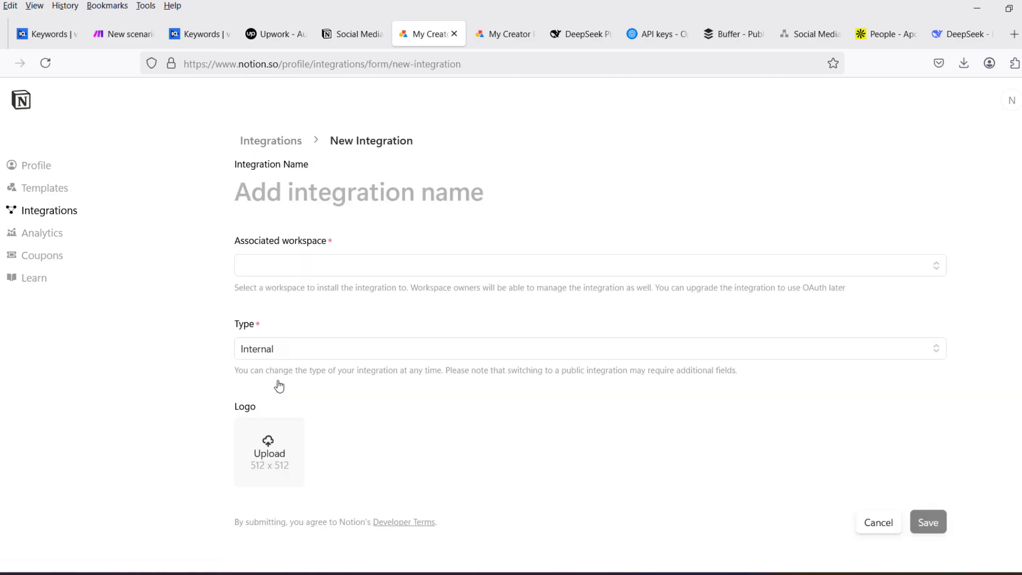
left_click(314, 354)
left_click(314, 353)
left_click(308, 269)
left_click(290, 292)
scroll(665, 533, "down", 2)
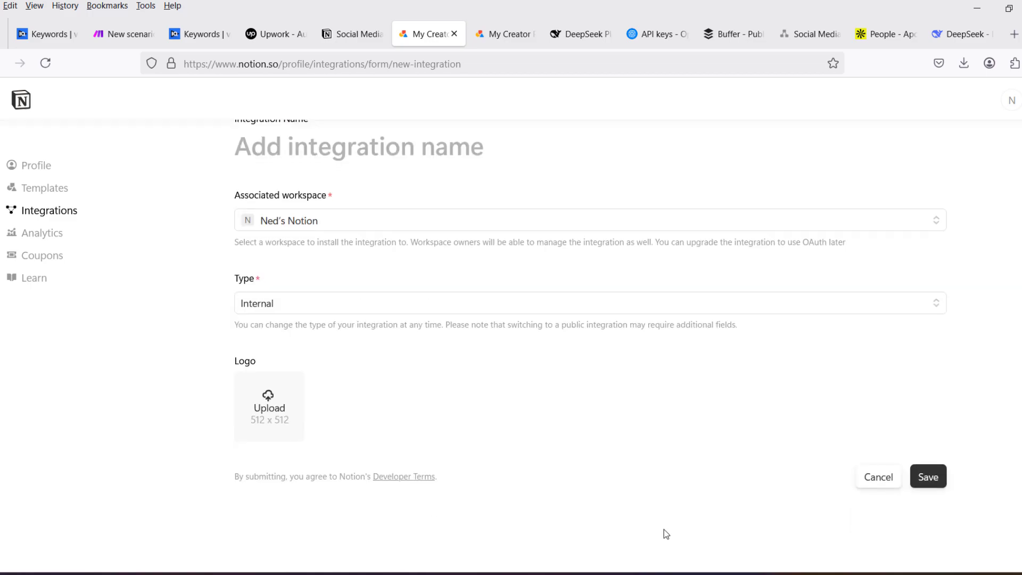
left_click(928, 477)
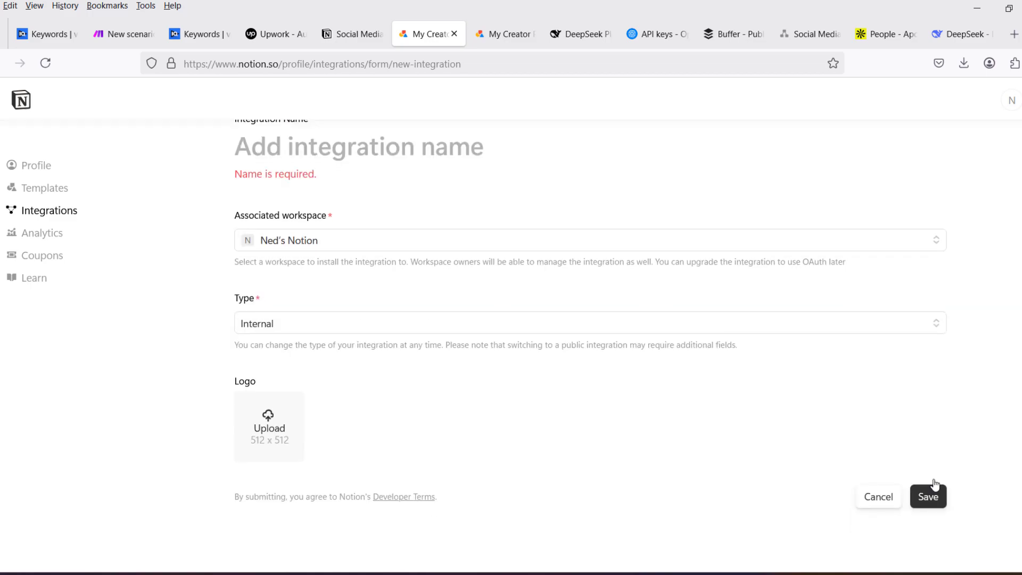
- Name the integration Make Social Demo, save it, and open its configuration settings
scroll(365, 238, "up", 2)
left_click(294, 204)
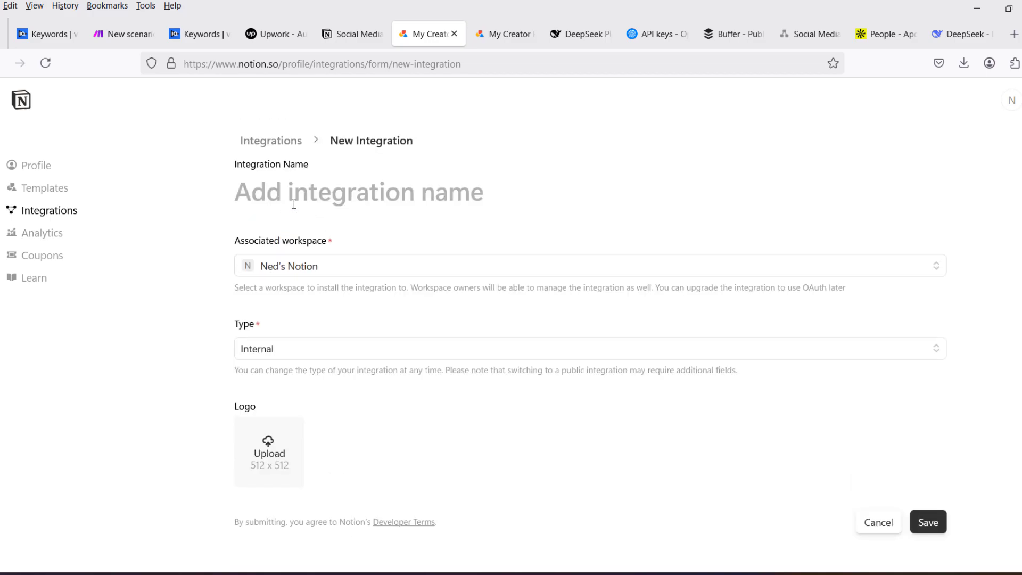
type("Make")
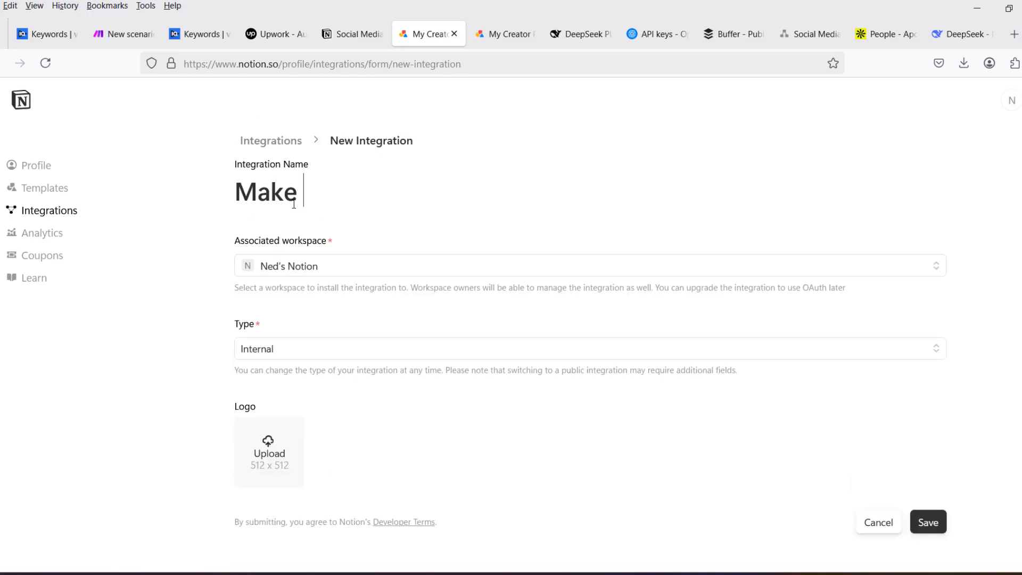
type(" Social Demo")
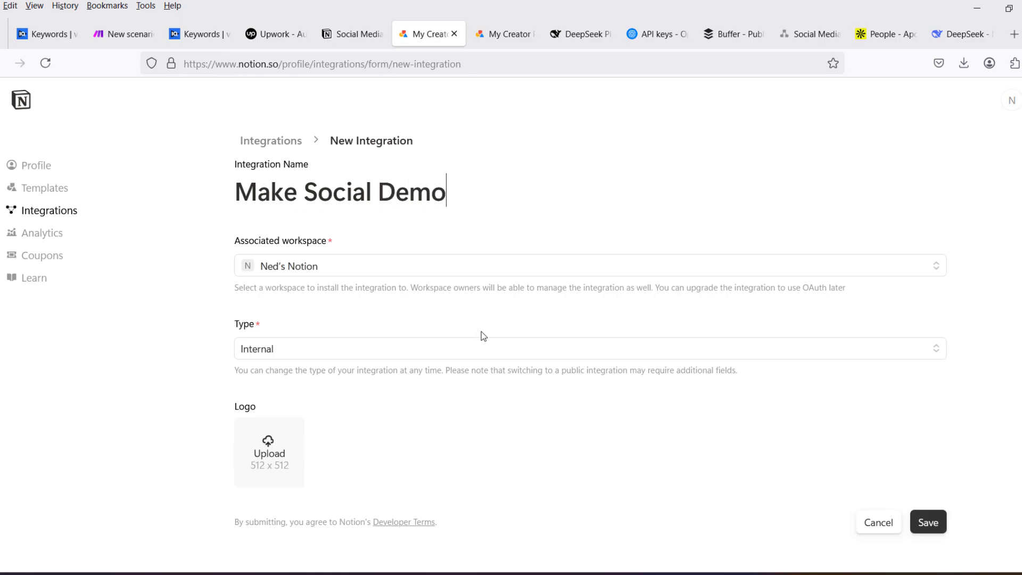
scroll(483, 336, "down", 2)
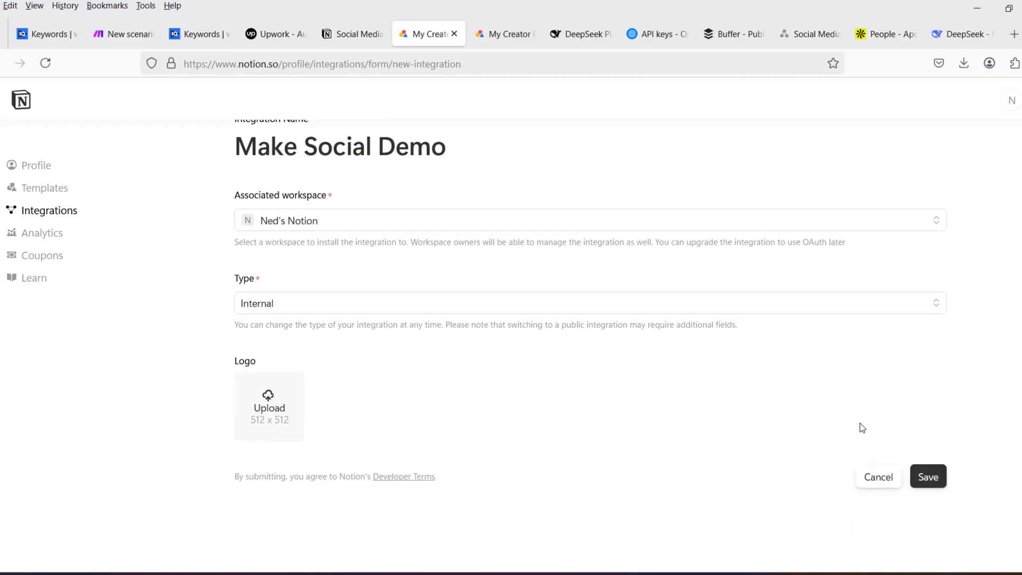
left_click(928, 477)
left_click(539, 364)
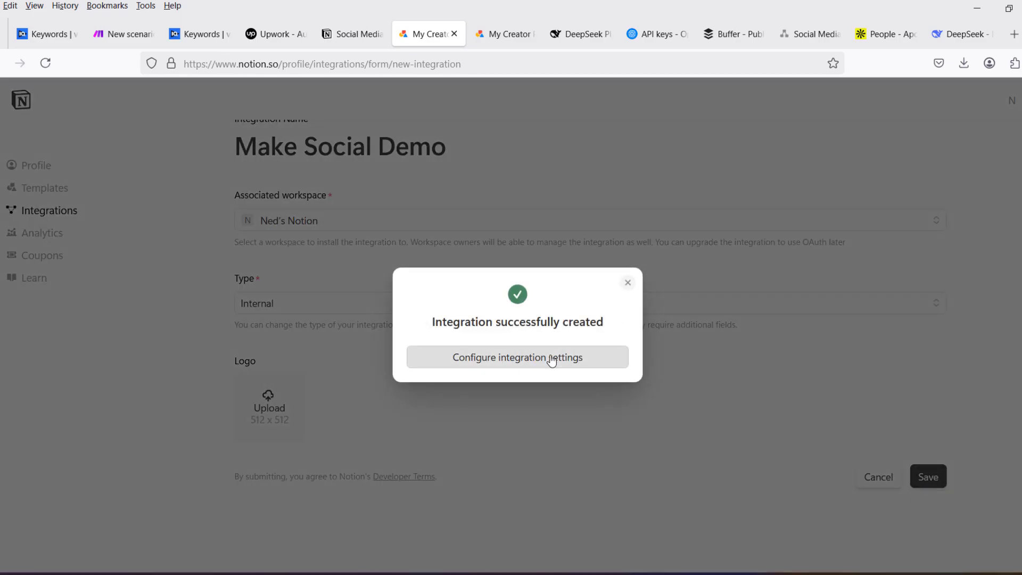
- Review the integration's capabilities, then reveal and copy its internal integration secret
scroll(382, 315, "down", 7)
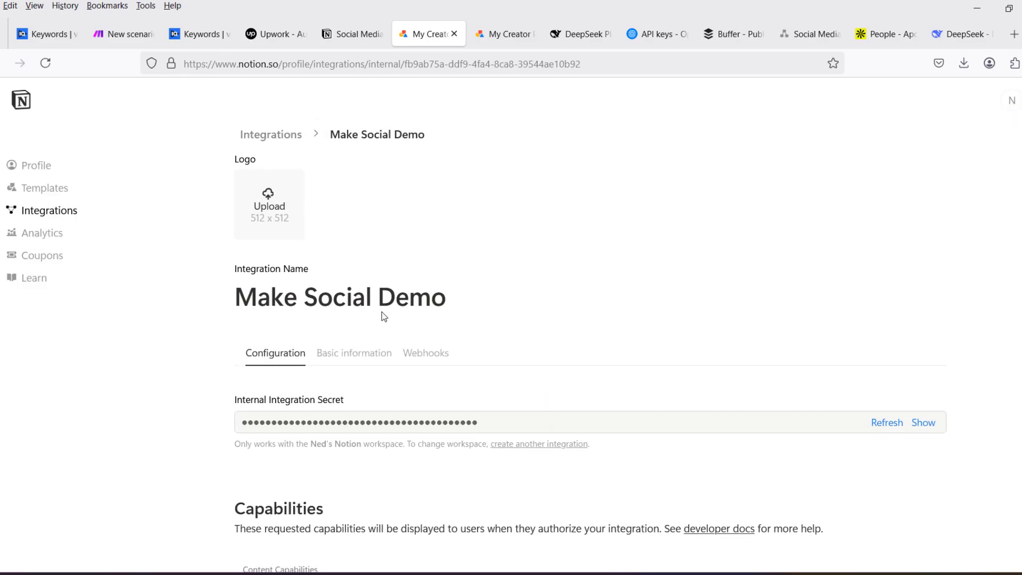
scroll(349, 373, "up", 1)
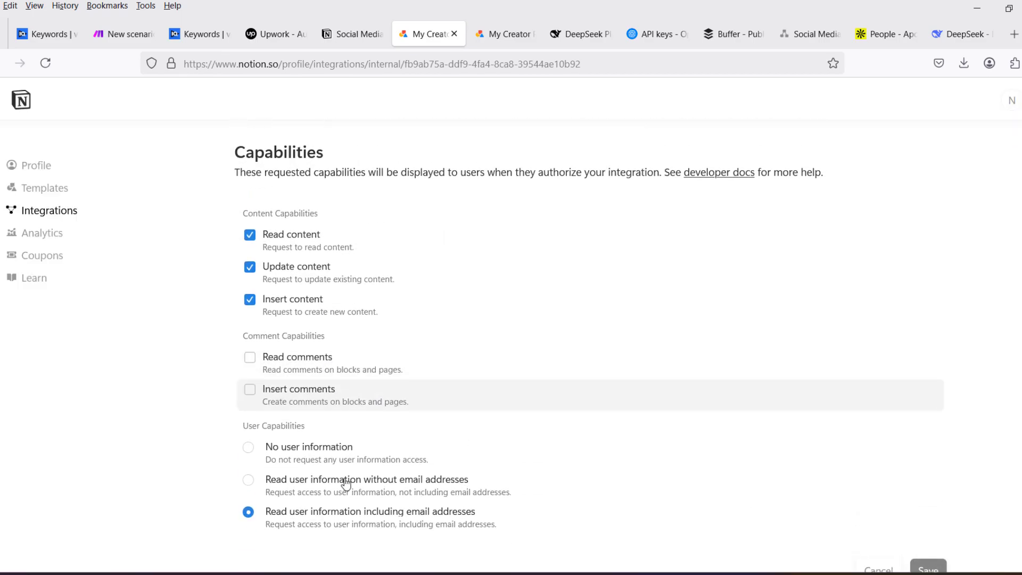
scroll(668, 445, "up", 4)
scroll(675, 437, "up", 2)
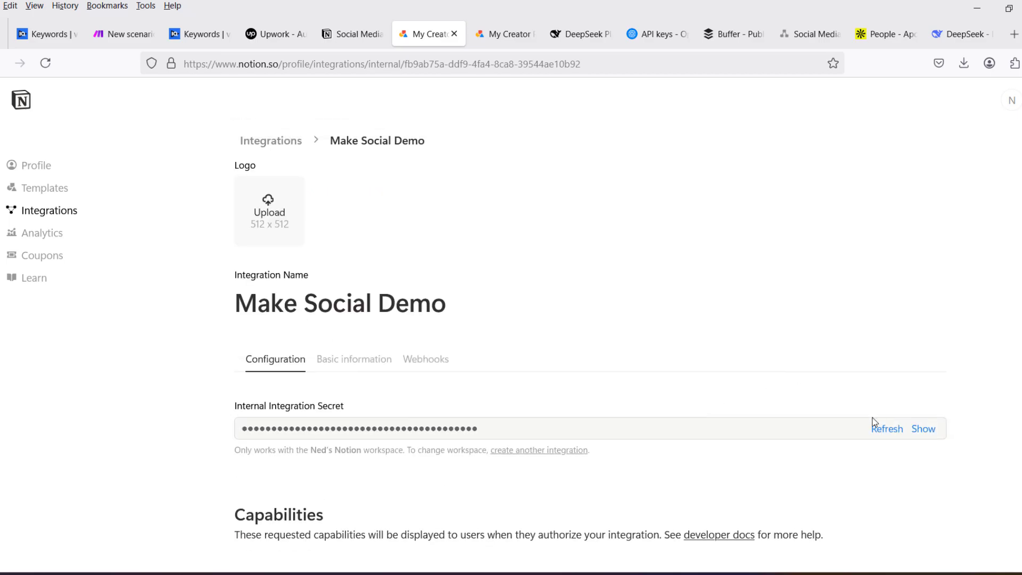
left_click(924, 429)
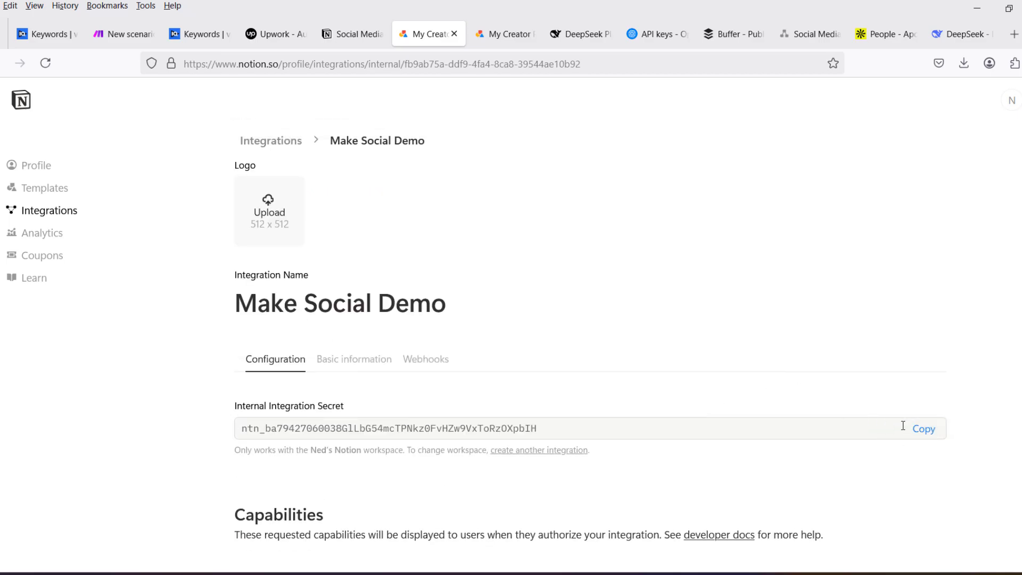
left_click(929, 429)
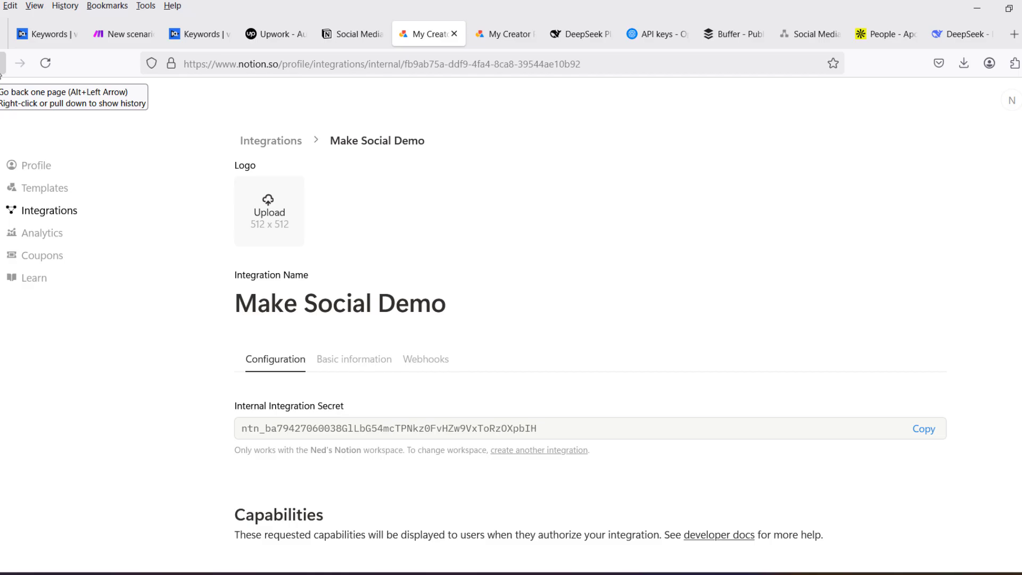
- Switch to the Social Media Posts Schedule in Notion, connect the Make Social Demo integration to it, and check its active connections
left_click(352, 37)
left_click(969, 264)
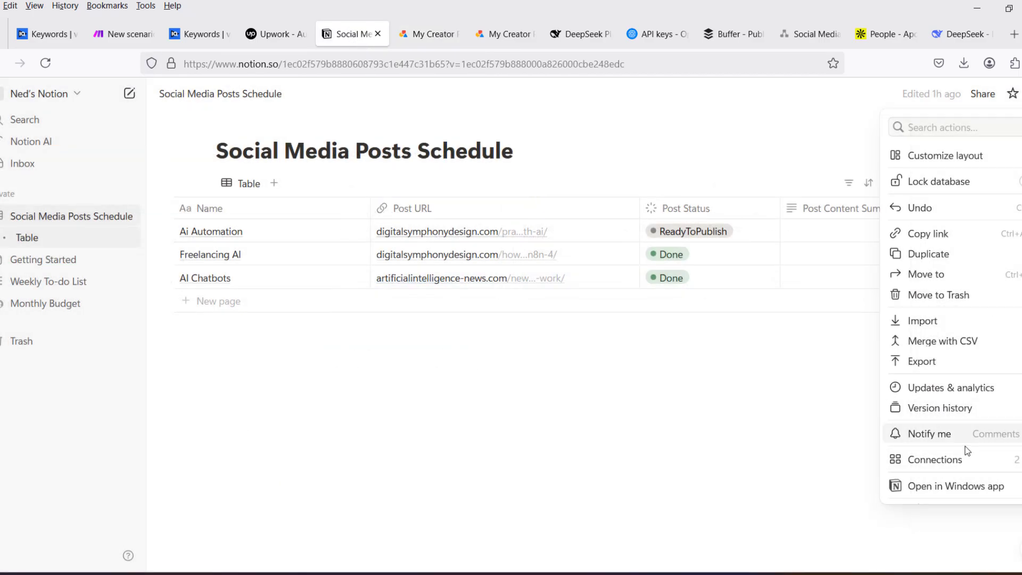
mouse_move(965, 465)
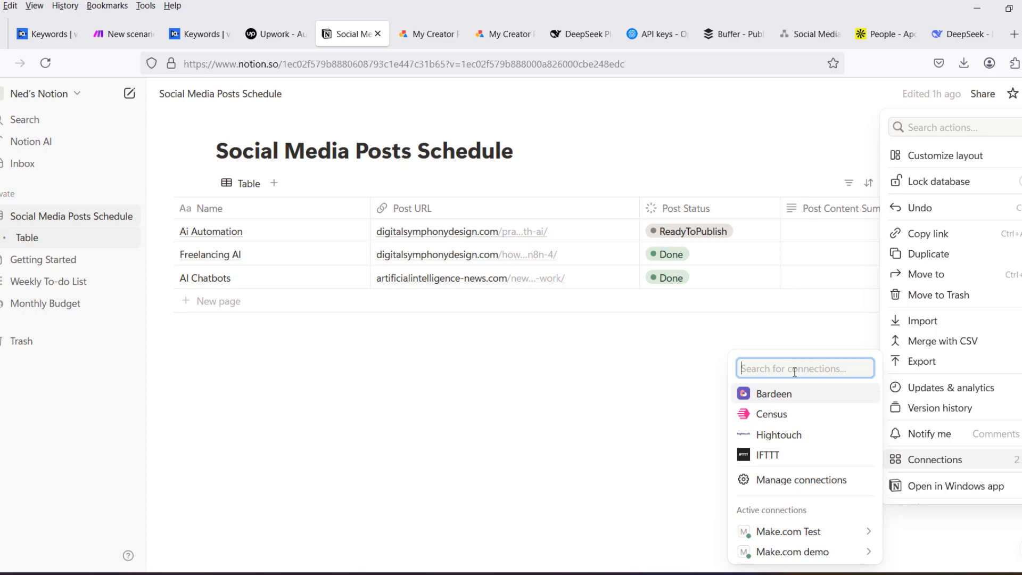
type("mak")
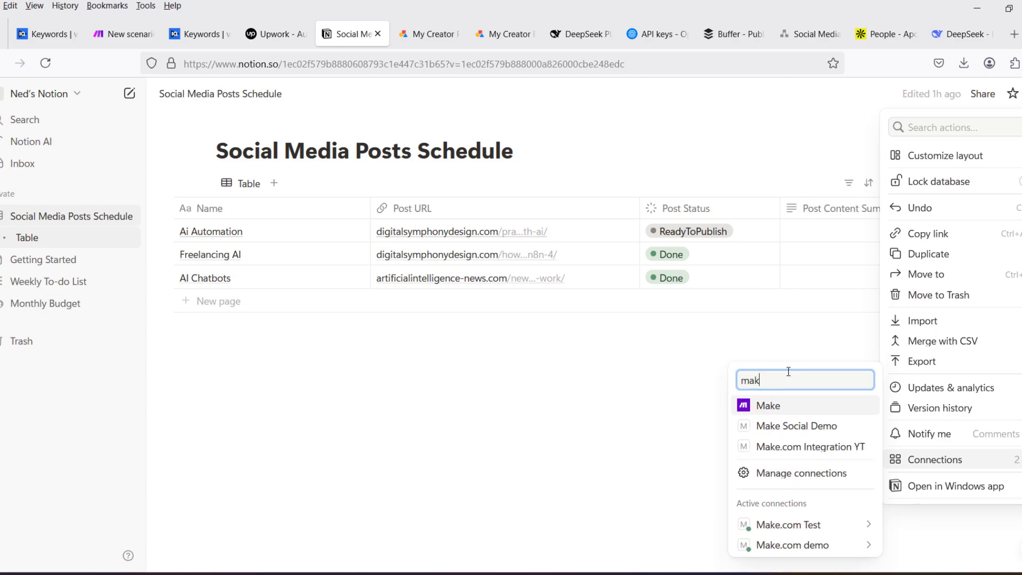
left_click(805, 430)
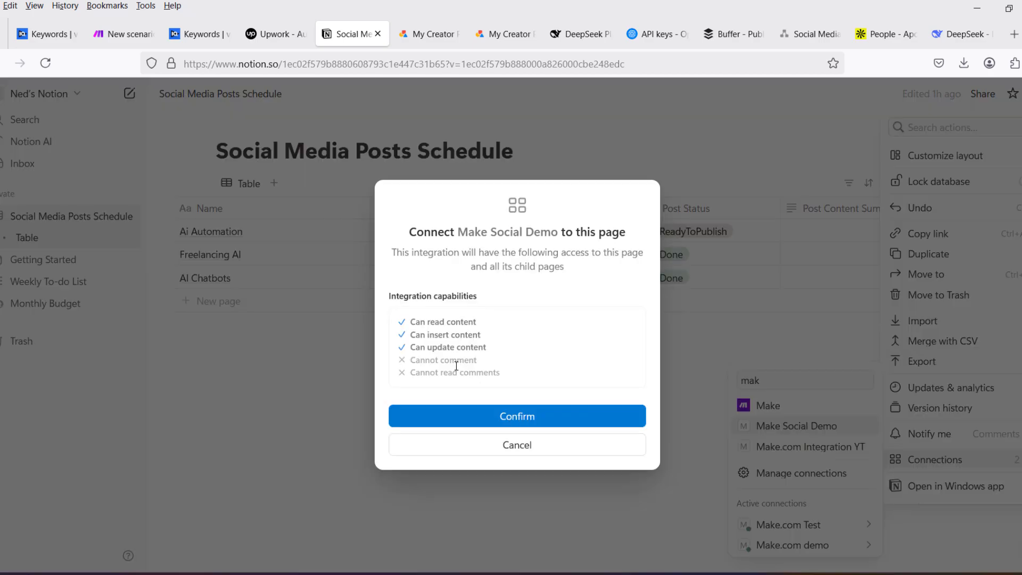
left_click(530, 418)
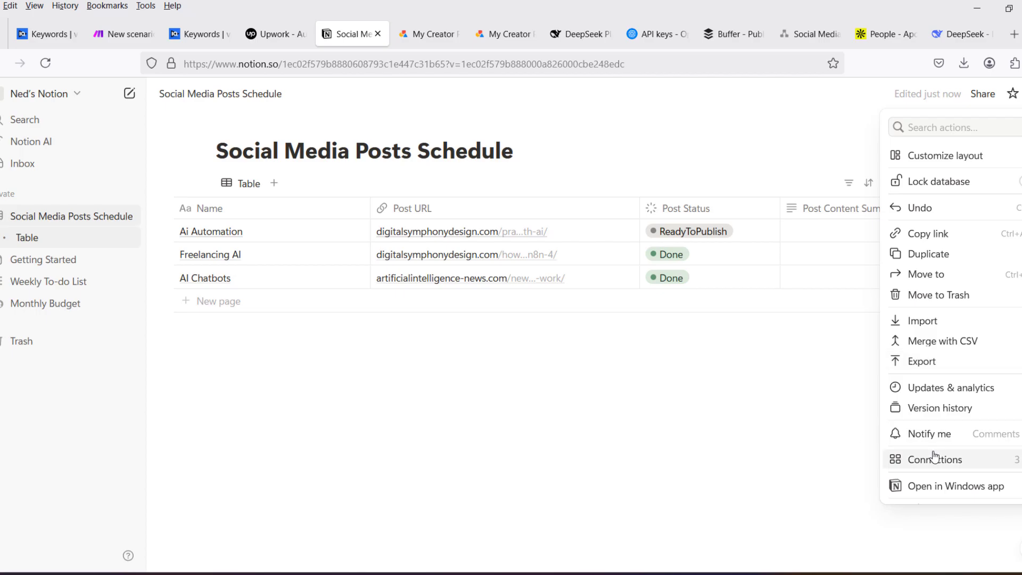
mouse_move(934, 460)
mouse_move(800, 501)
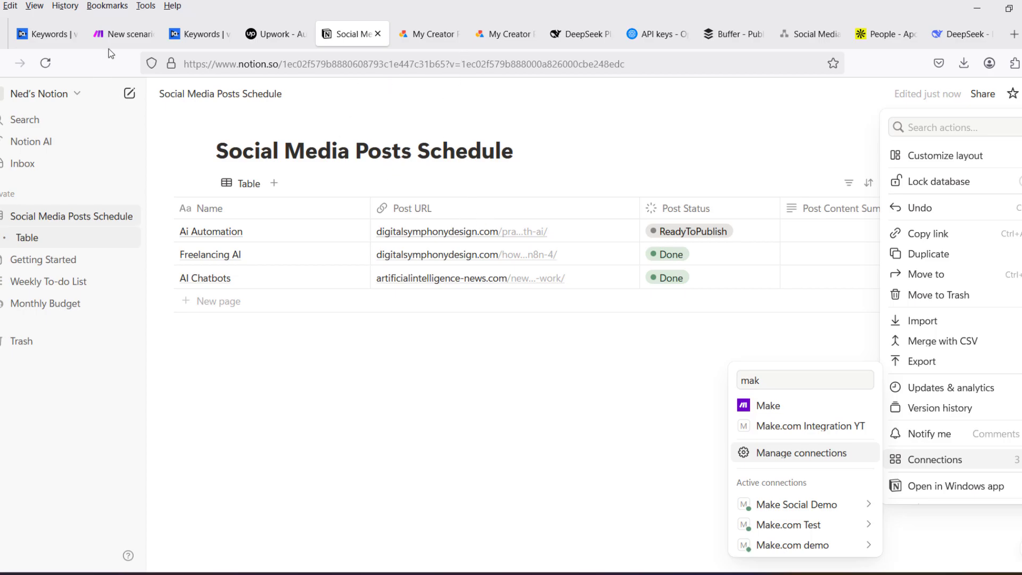
- Switch to the new Make scenario and add Notion's Search Objects module as its first module
left_click(123, 35)
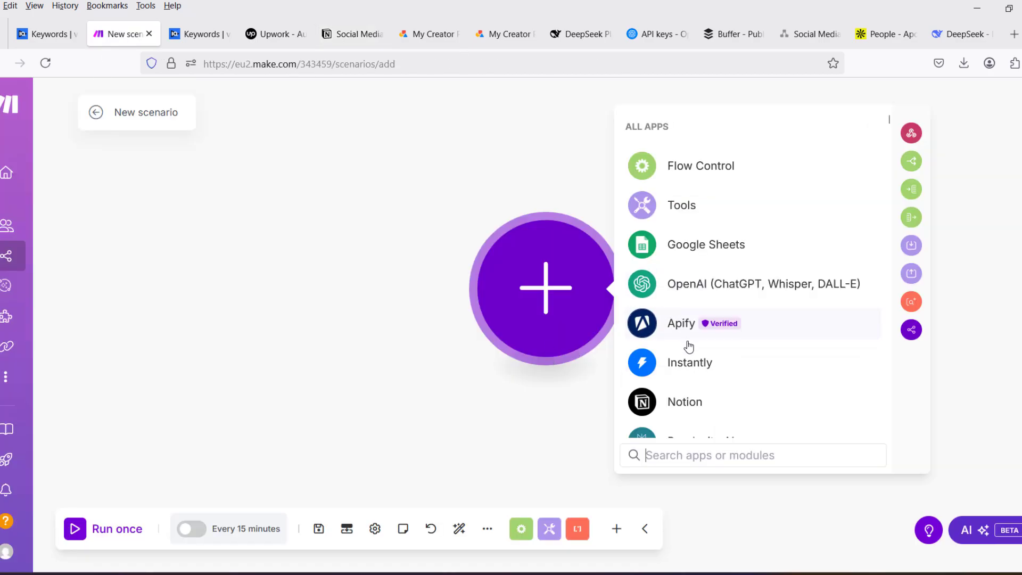
left_click(680, 409)
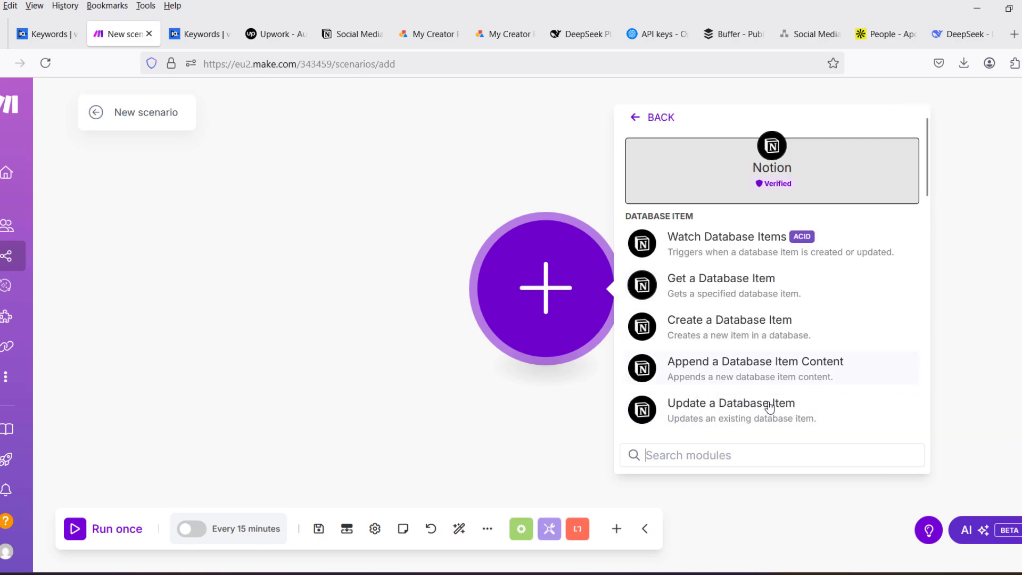
scroll(753, 388, "down", 5)
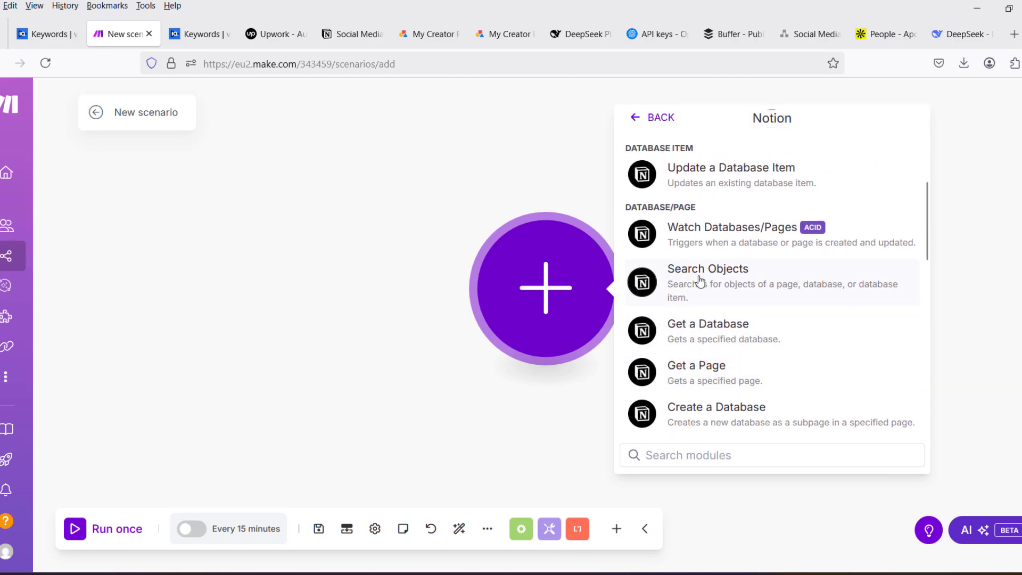
left_click(700, 282)
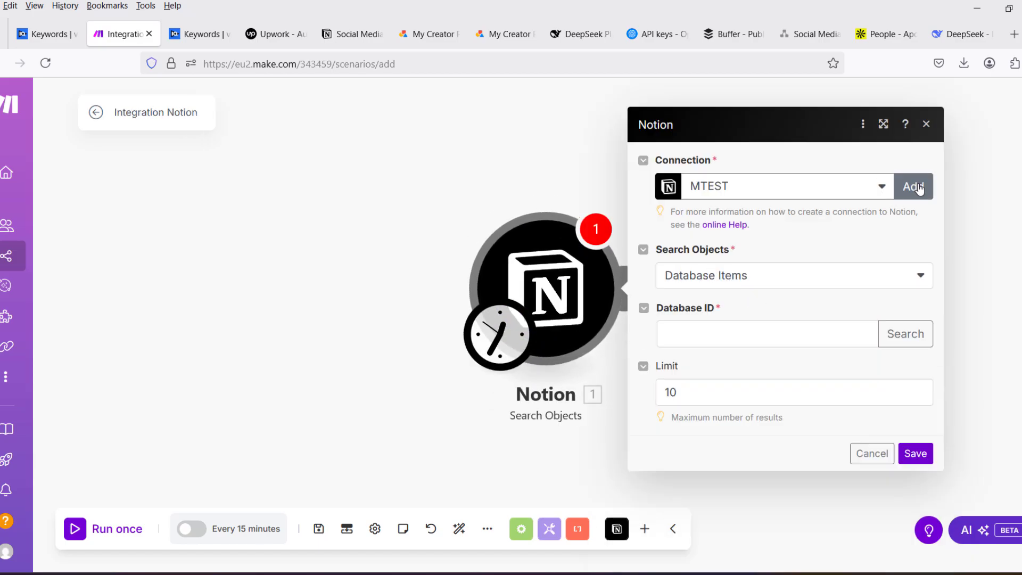
- Start a new connection of type Notion Internal for the module and name it NotionDemo
left_click(914, 186)
left_click(674, 189)
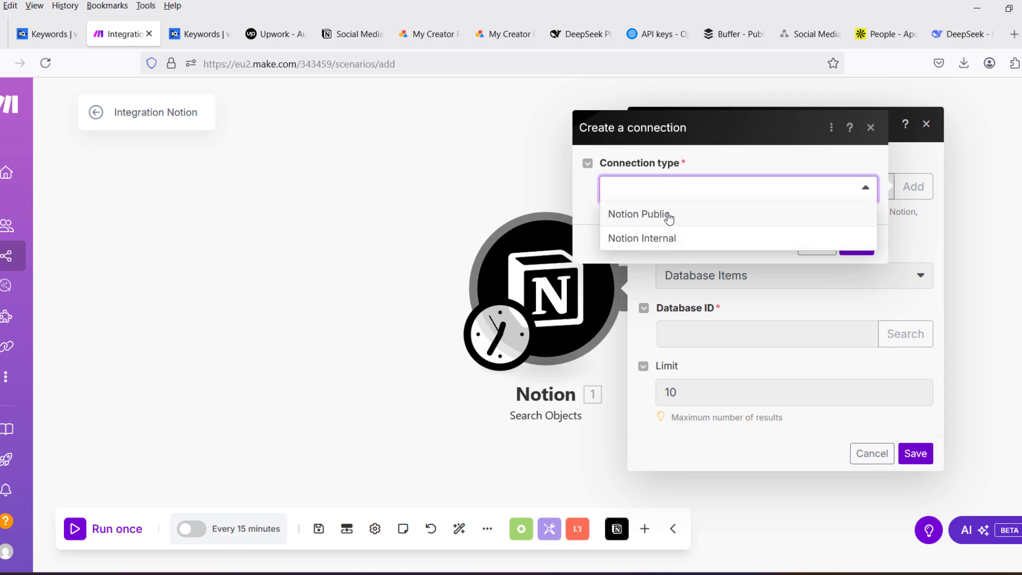
left_click(672, 238)
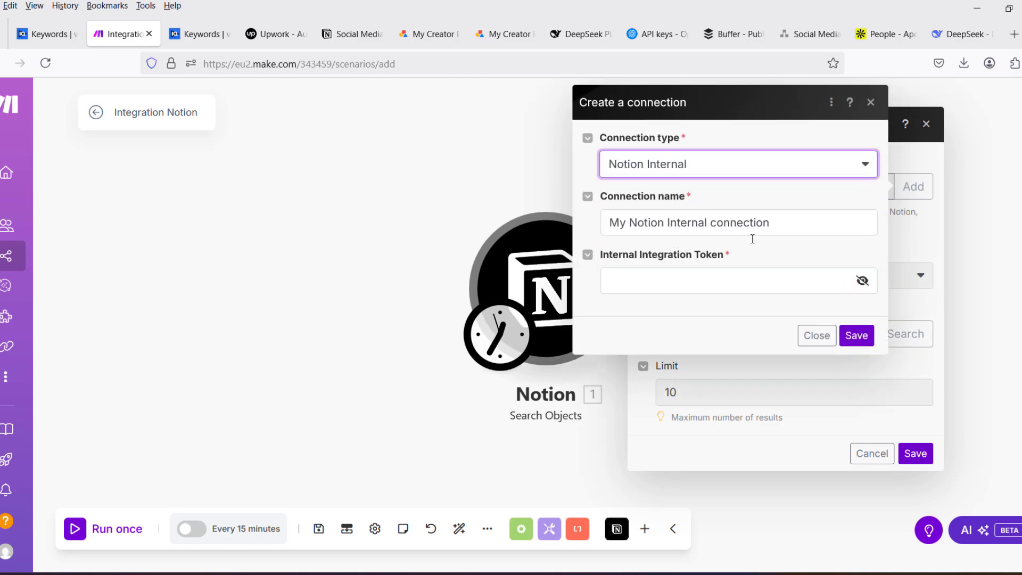
left_click(812, 222)
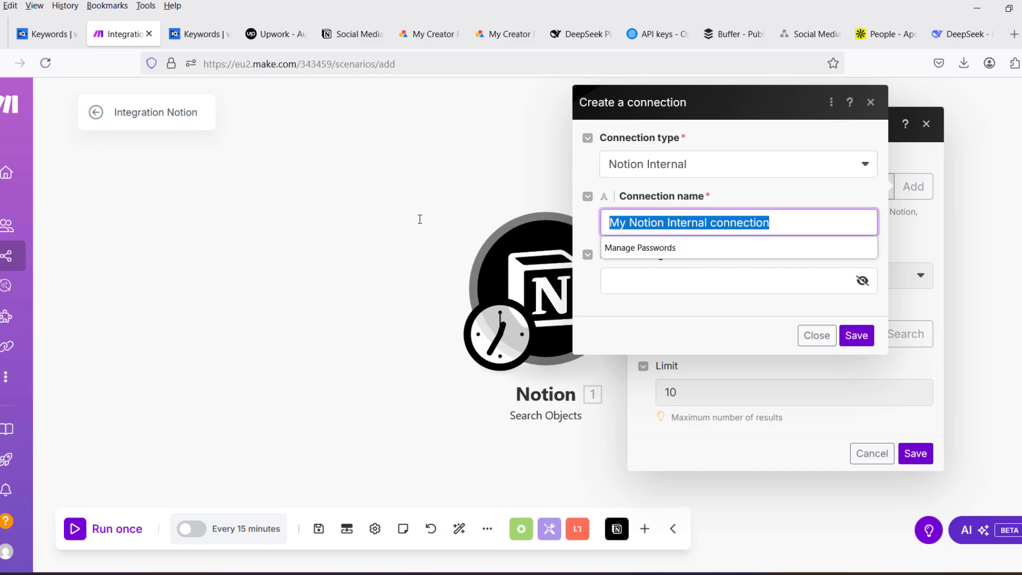
type("N")
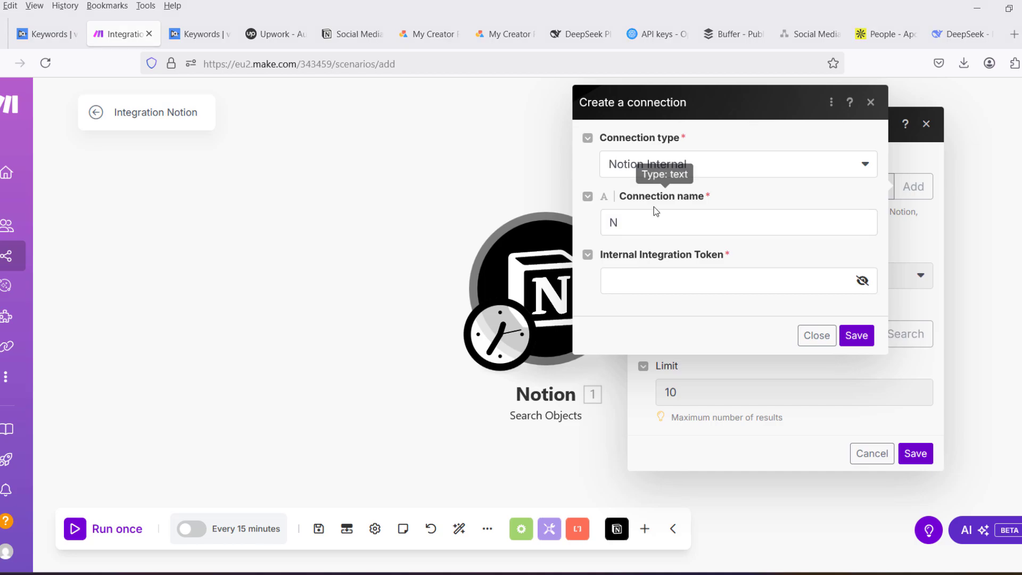
left_click(650, 219)
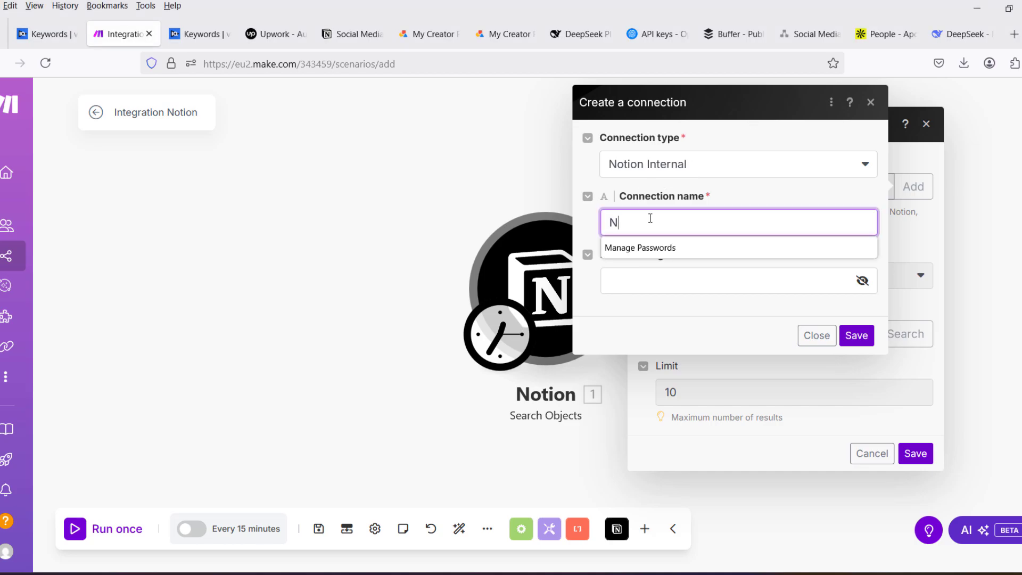
type("otionDemo")
left_click(756, 197)
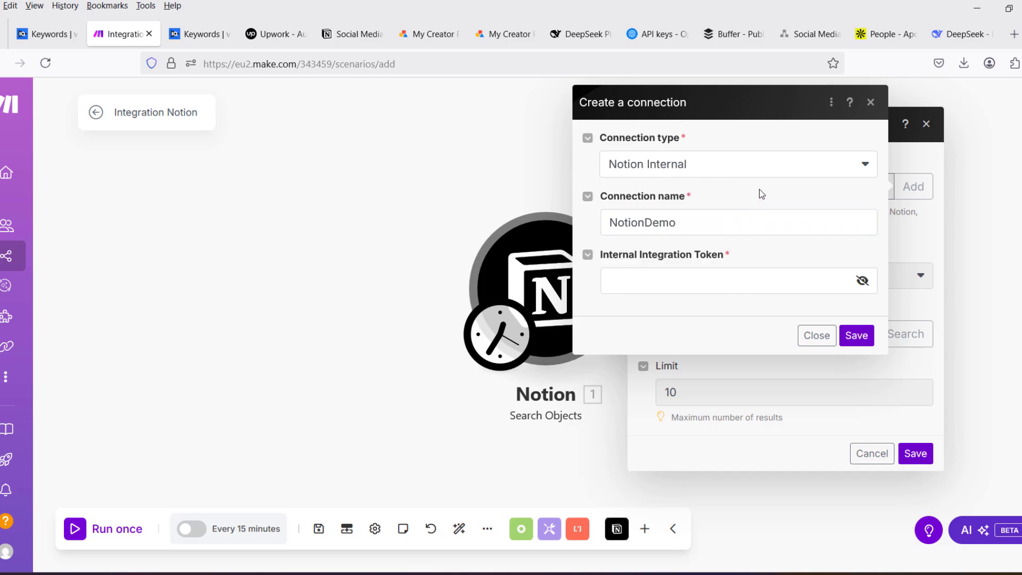
- Paste the copied secret as the connection's internal integration token and save the connection
left_click(728, 276)
key("ctrl+v")
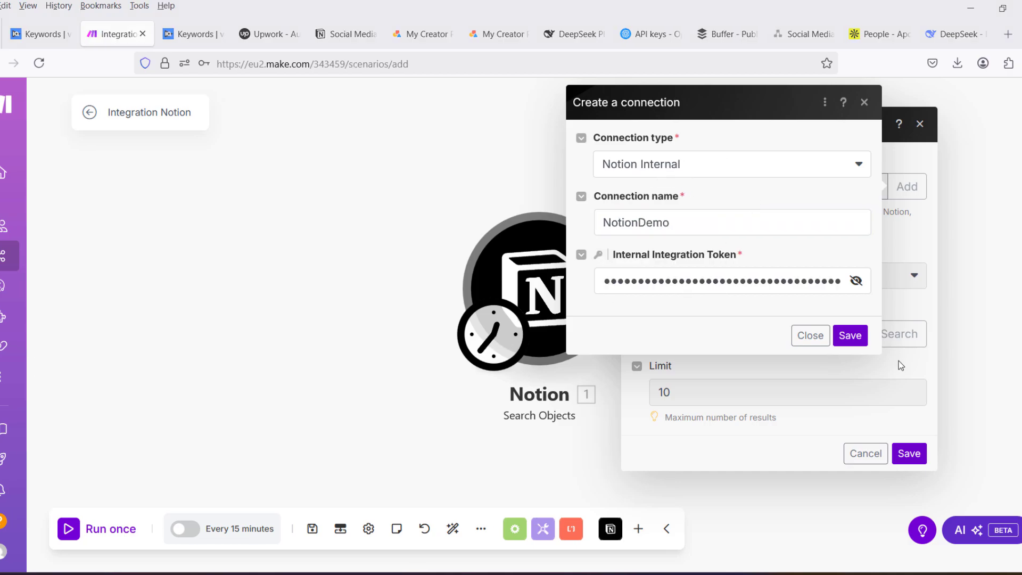
left_click(855, 345)
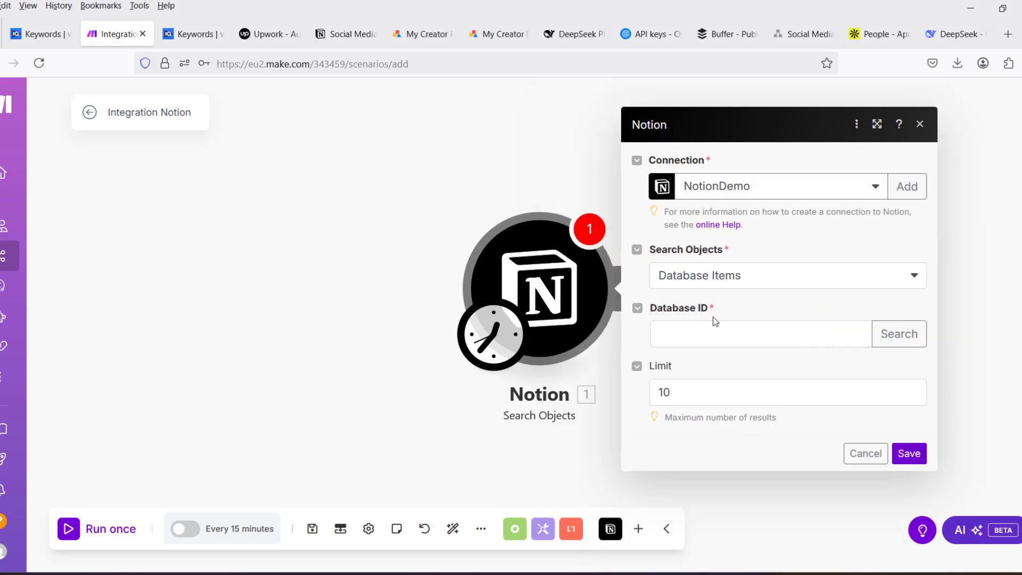
- Set the module to search Database Items and paste the database ID copied from the posts schedule's Notion URL
left_click(760, 282)
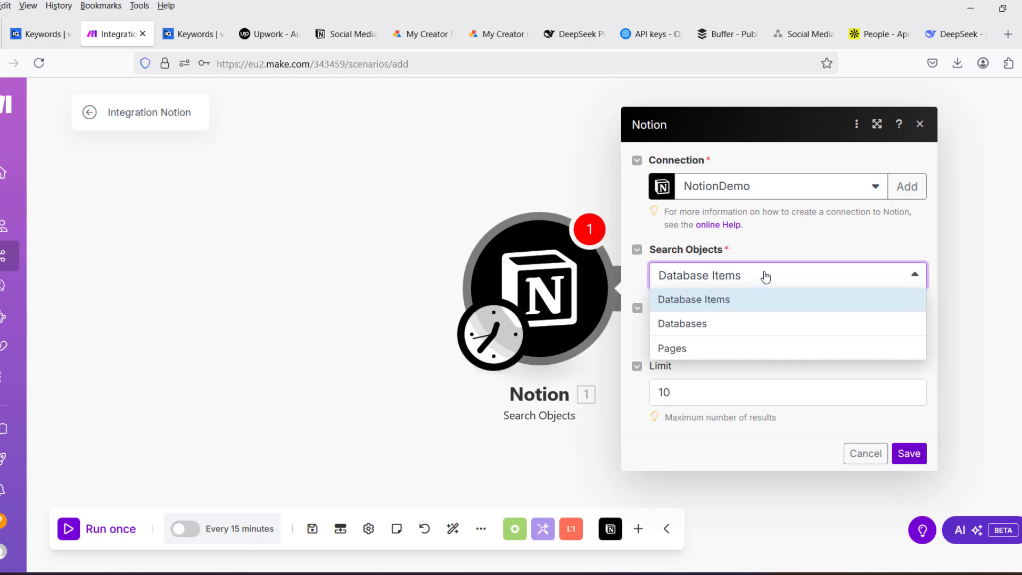
left_click(750, 302)
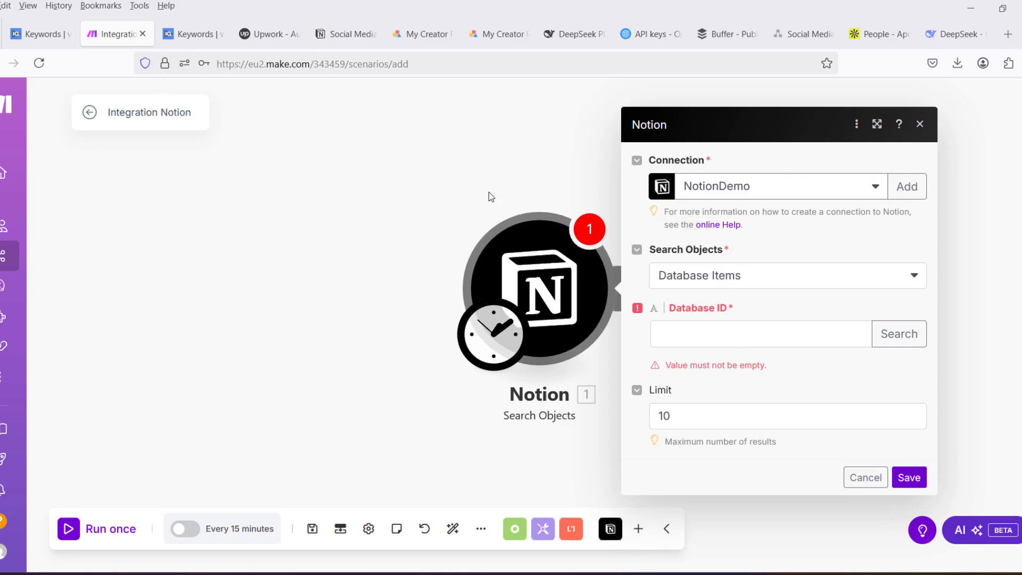
left_click(349, 34)
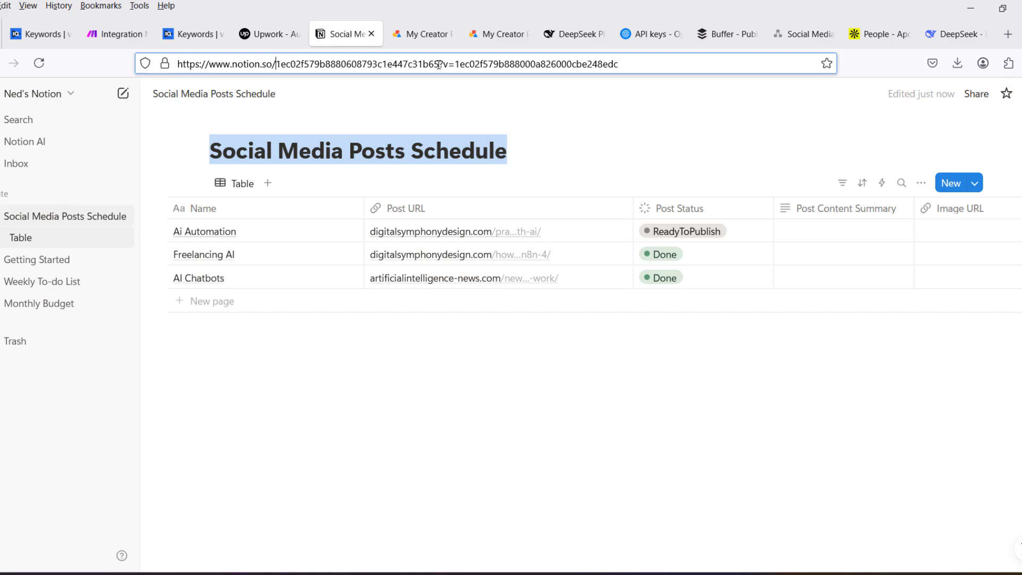
key("ctrl+shift+Right")
key("ctrl+c")
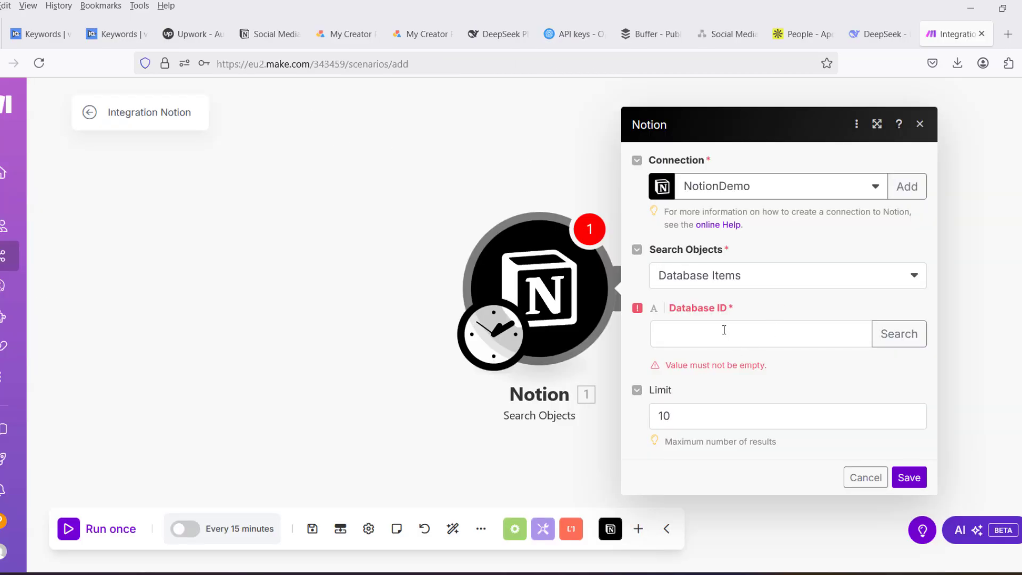
left_click(724, 330)
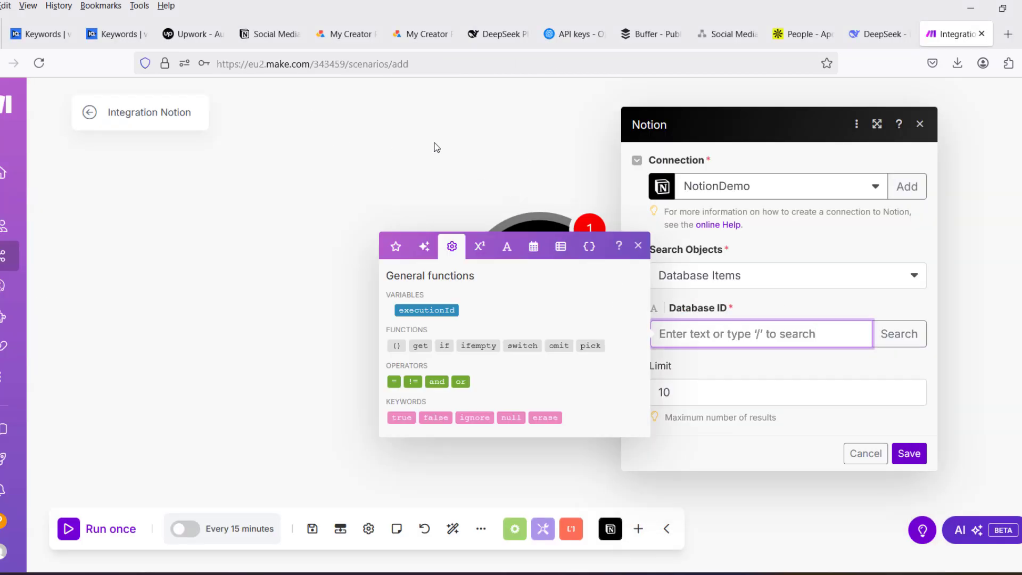
key("ctrl+v")
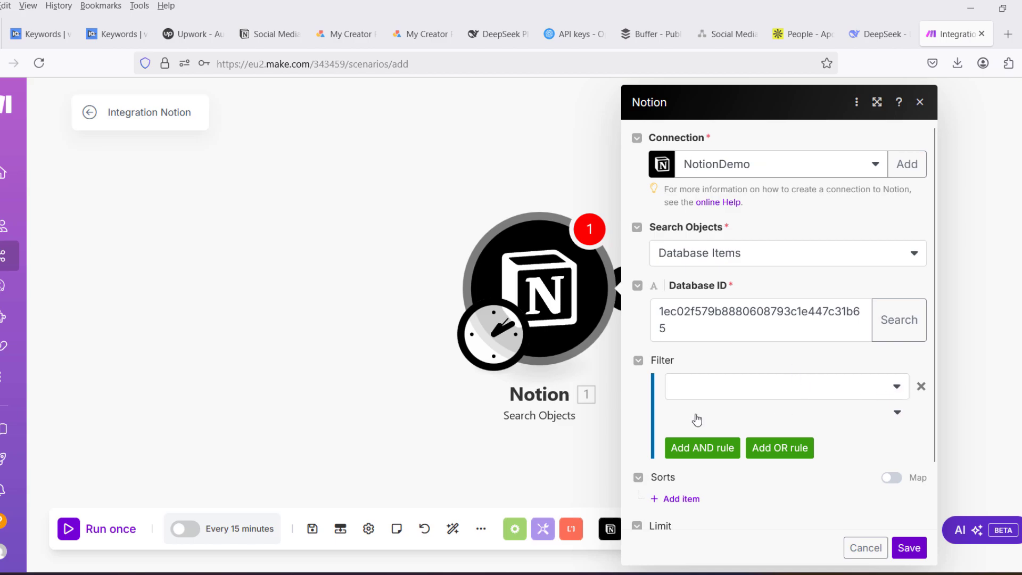
- Set the search filter to the Post Status (Status) field with the Text: Equals operator
left_click(898, 391)
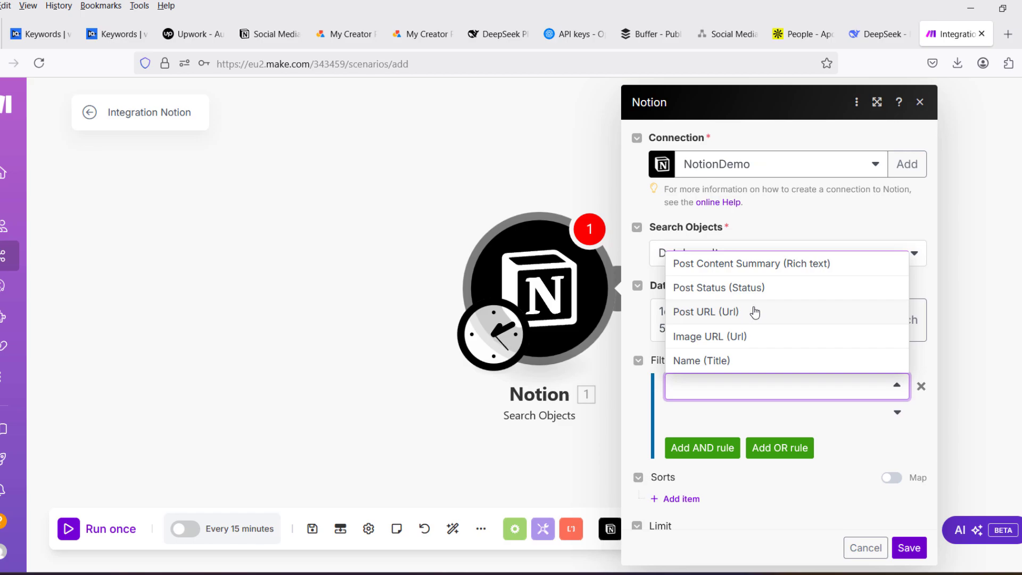
left_click(753, 290)
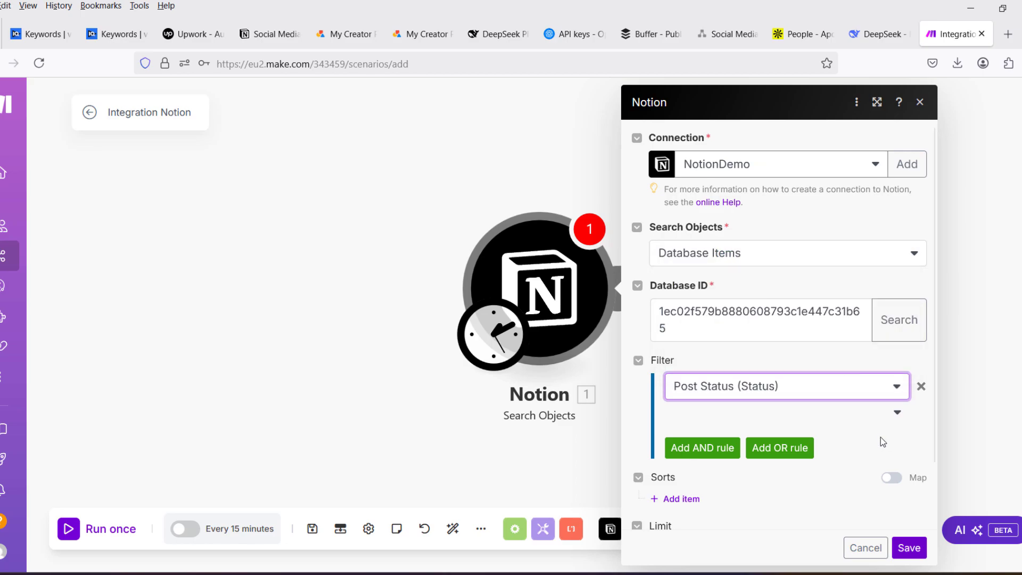
left_click(897, 414)
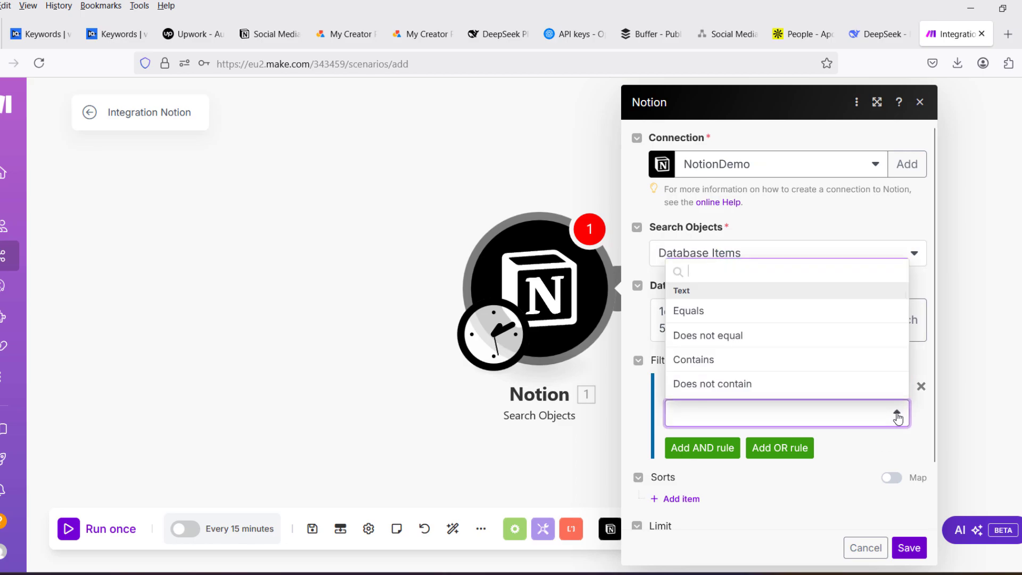
left_click(700, 318)
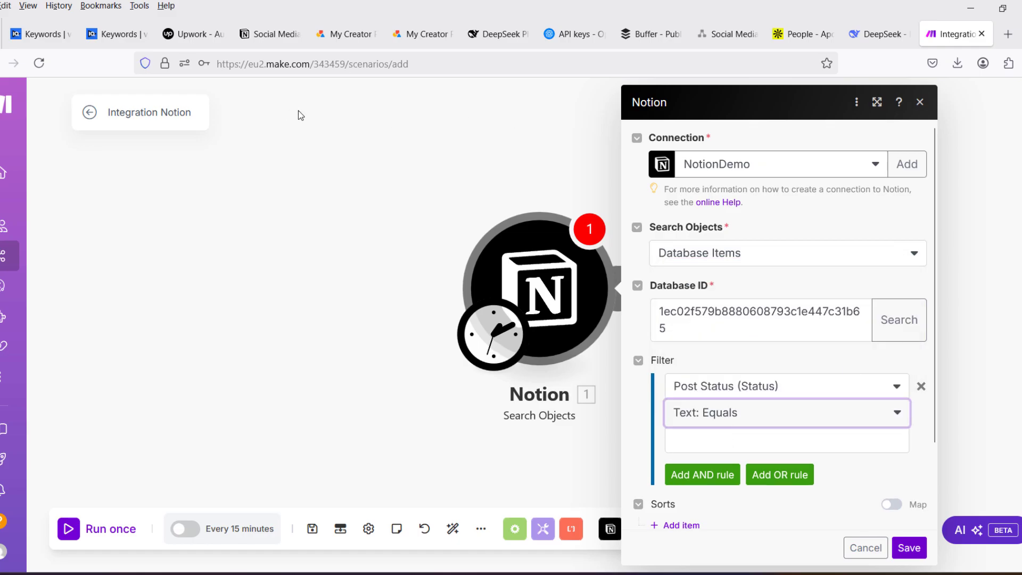
- Switch to the Notion schedule and copy the ReadyToPublish option name from the Post Status property settings
left_click(268, 33)
left_click(693, 232)
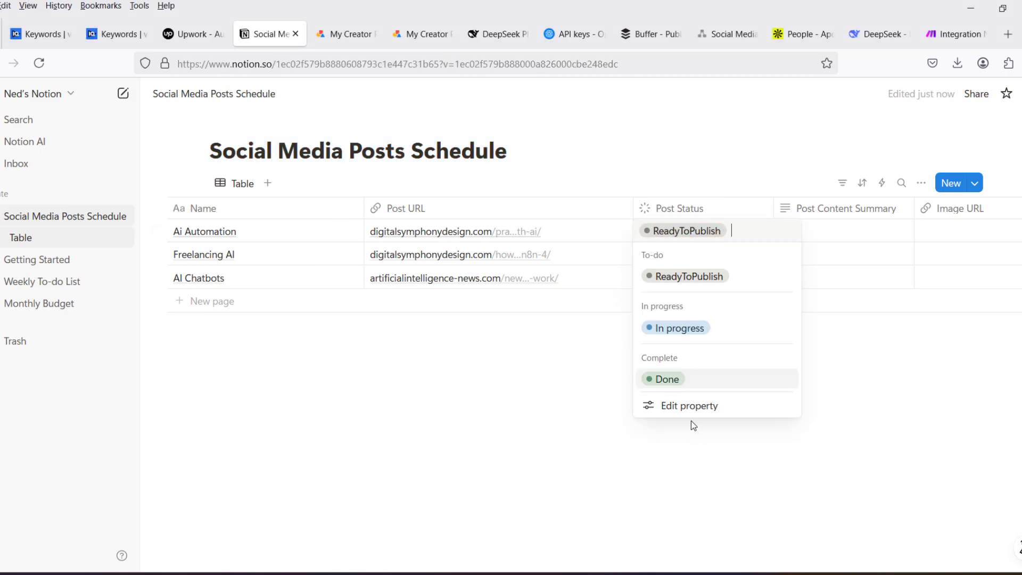
left_click(690, 407)
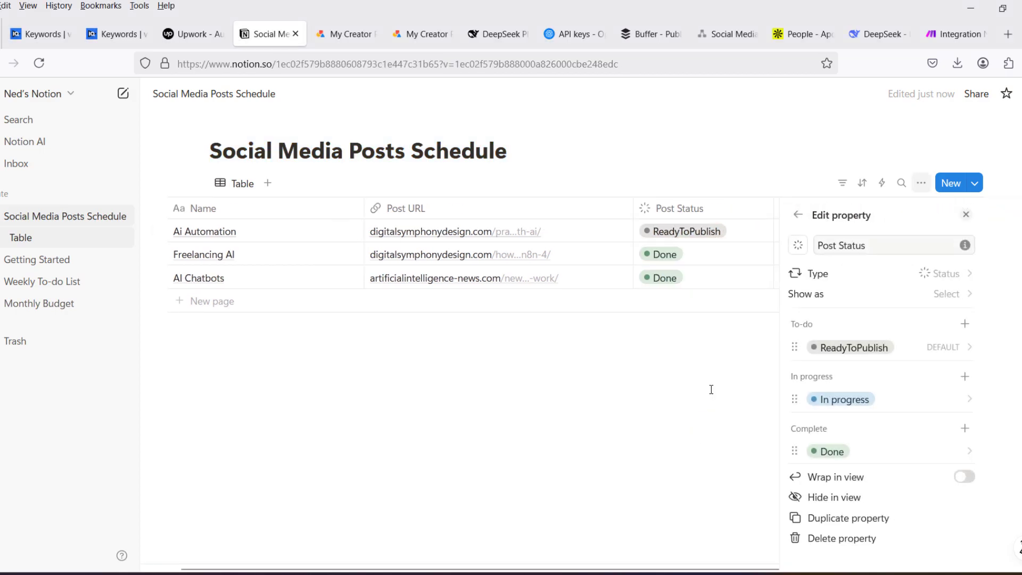
left_click(884, 353)
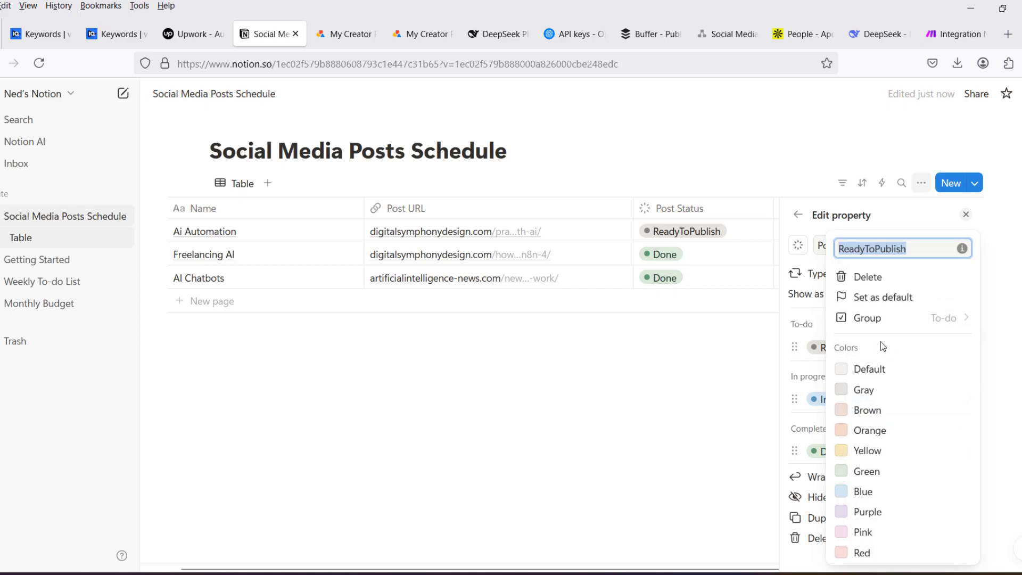
right_click(888, 250)
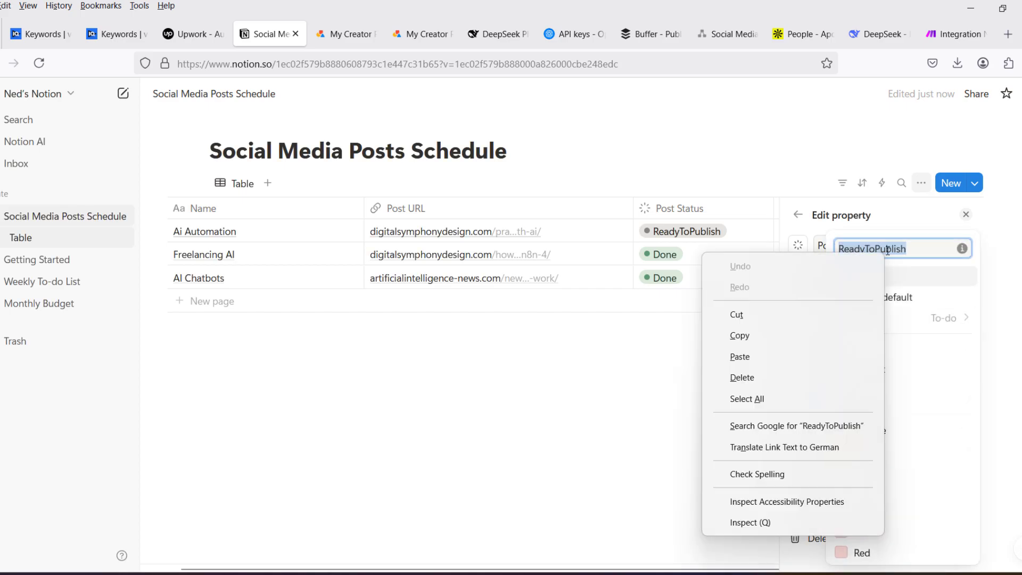
left_click(759, 342)
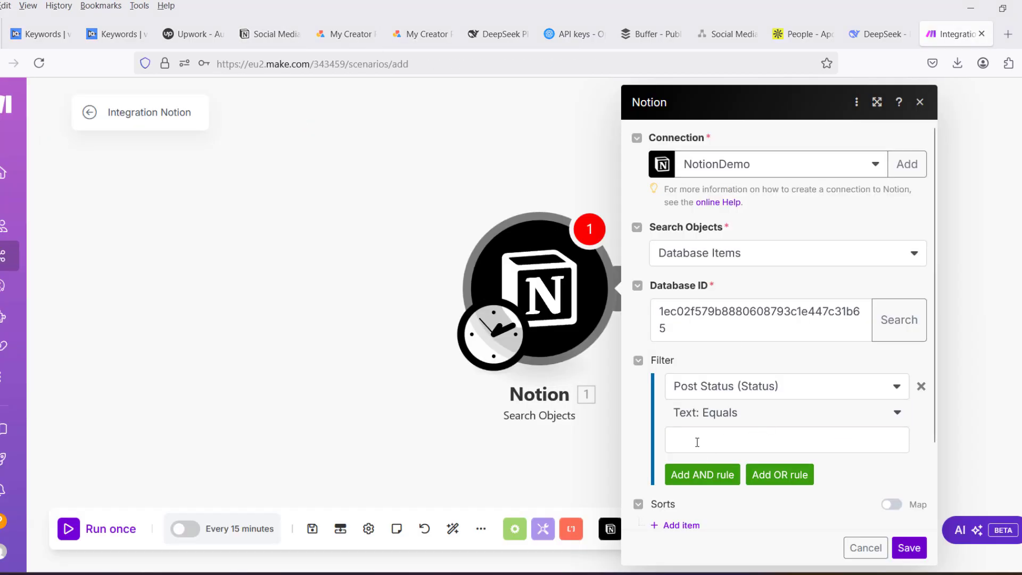
- Switch back to the Make scenario and paste ReadyToPublish as the Post Status filter value
left_click(698, 441)
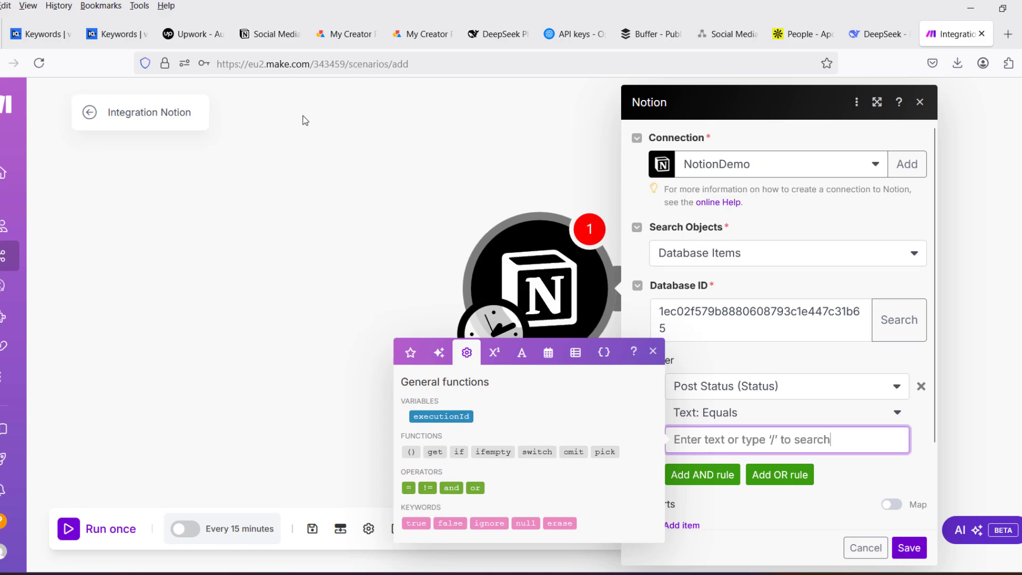
key("ctrl+v")
left_click(639, 451)
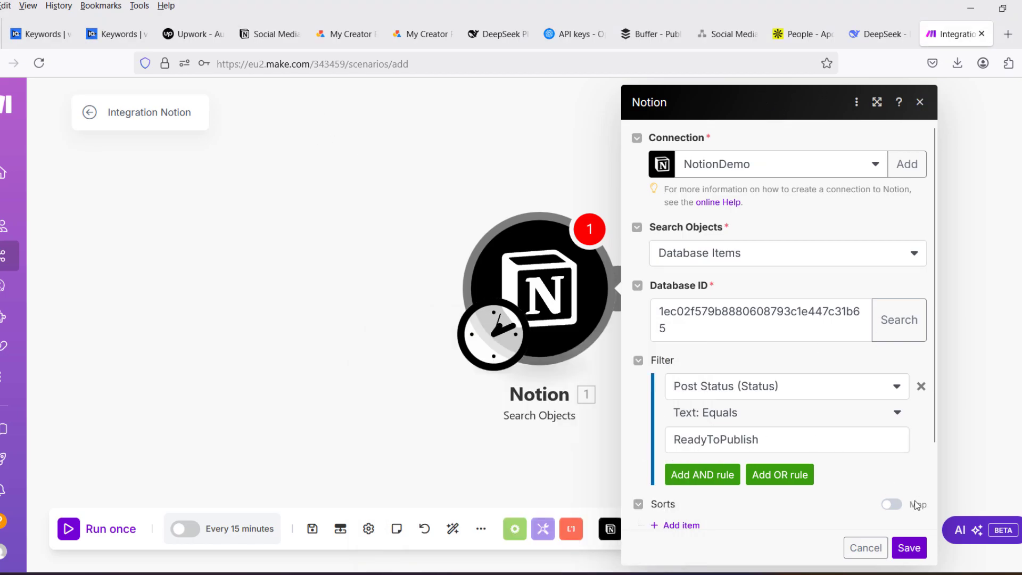
- Save the Notion search module's settings and run the scenario once
left_click(911, 550)
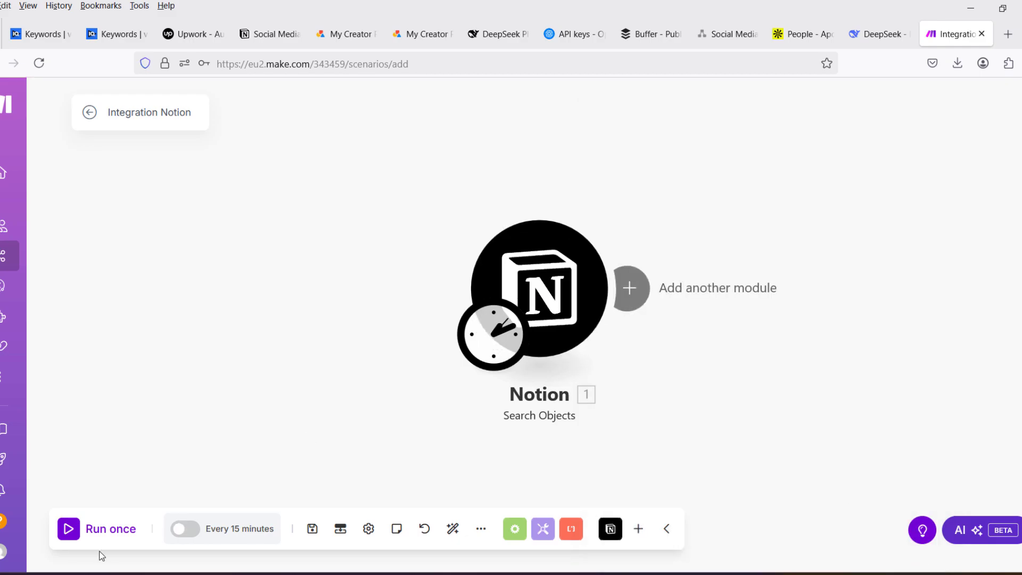
left_click(69, 532)
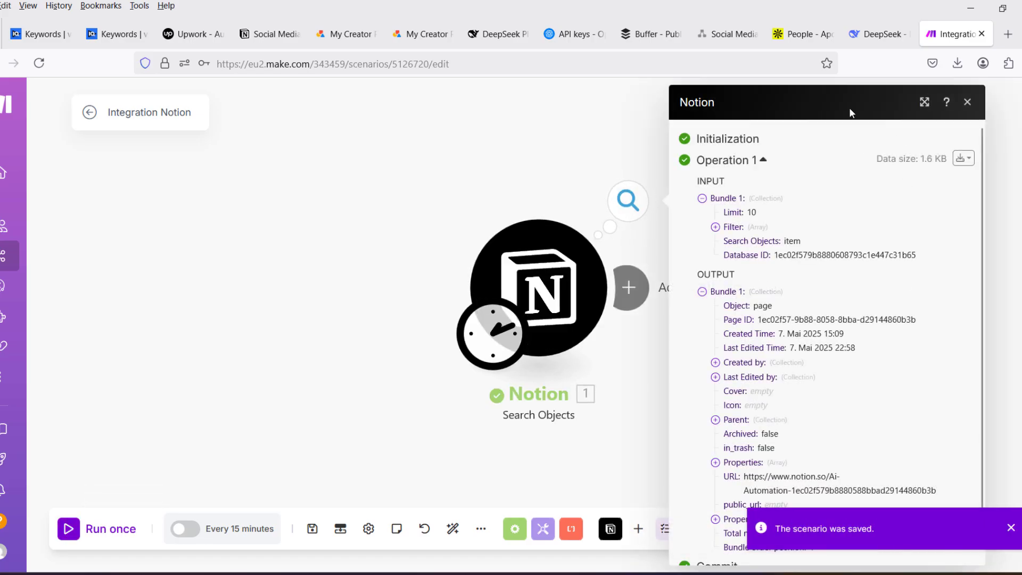
- Examine the Notion module's output bundle, expanding Properties Value down to the Name and Post Content Summary entries
scroll(861, 305, "down", 1)
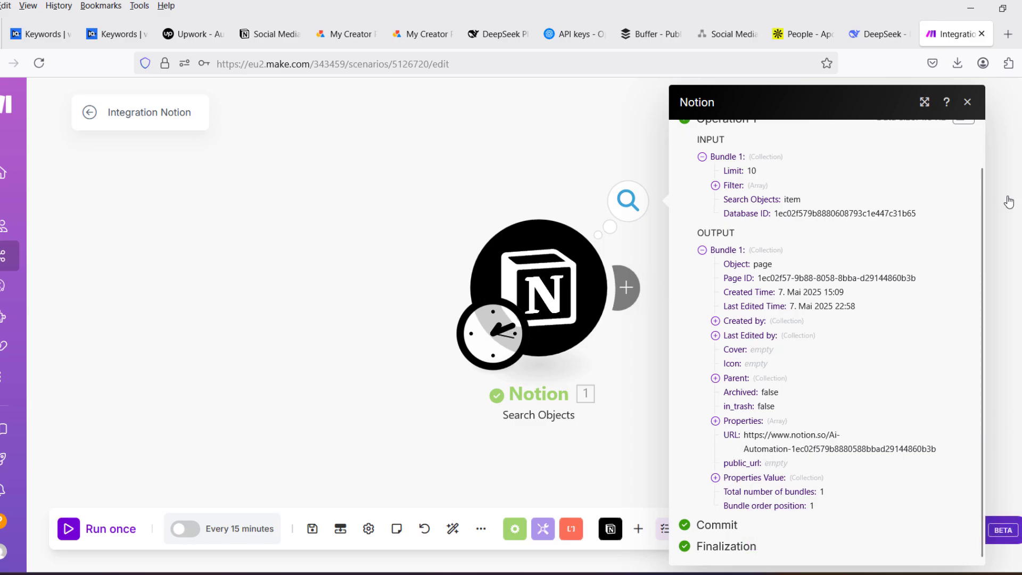
left_click(716, 478)
scroll(764, 436, "down", 2)
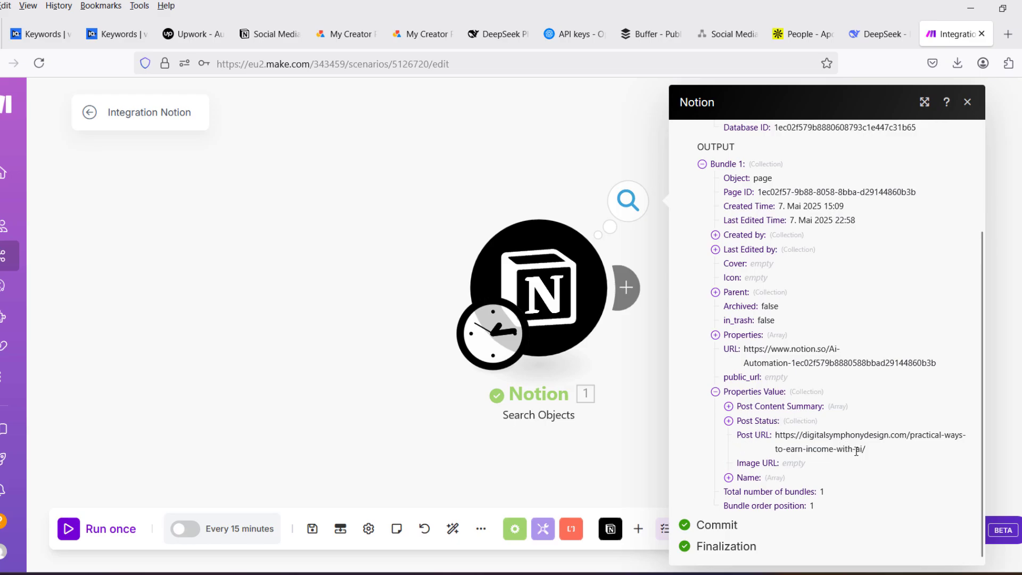
left_click(729, 477)
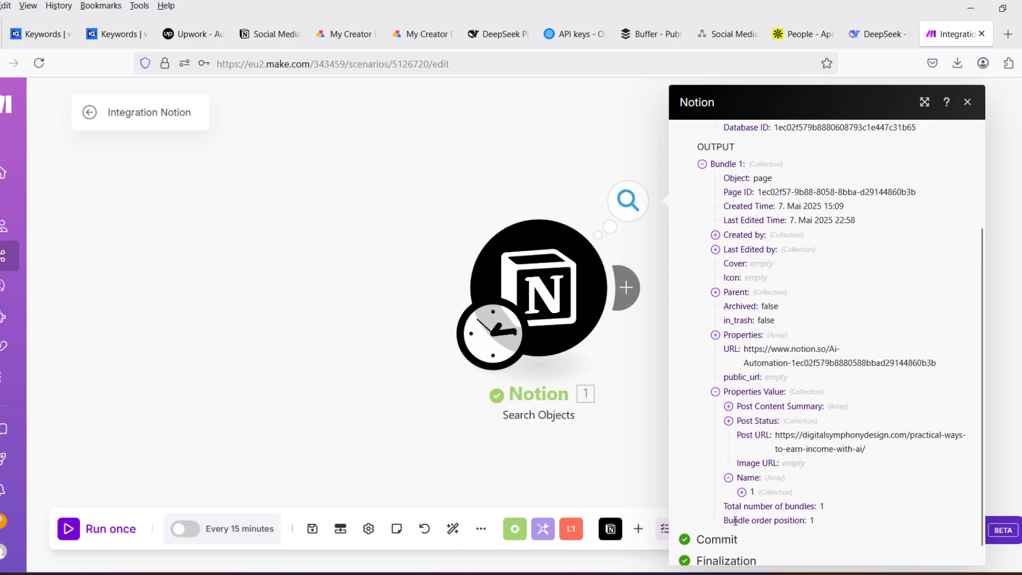
left_click(742, 492)
scroll(749, 469, "down", 2)
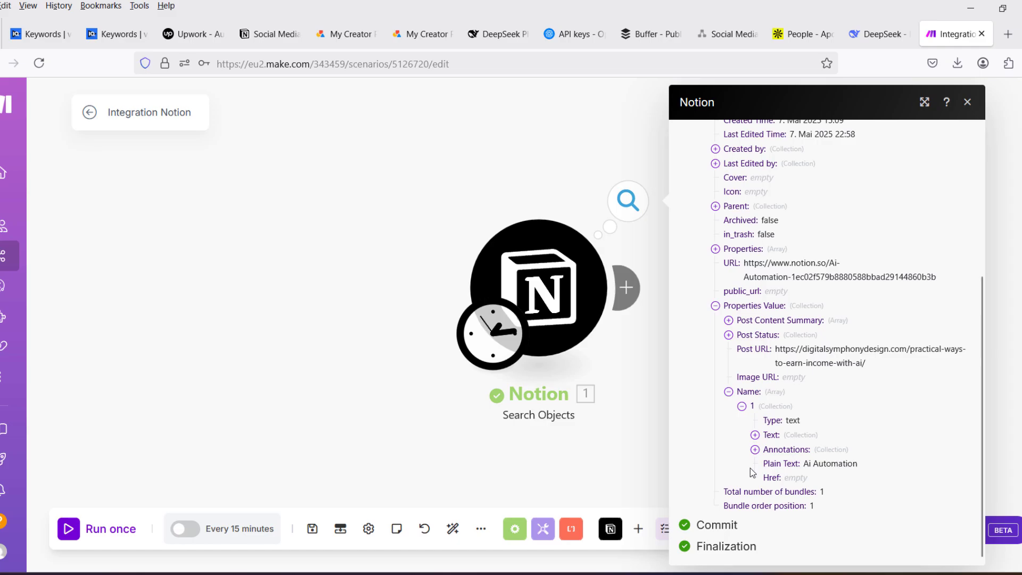
left_click(729, 320)
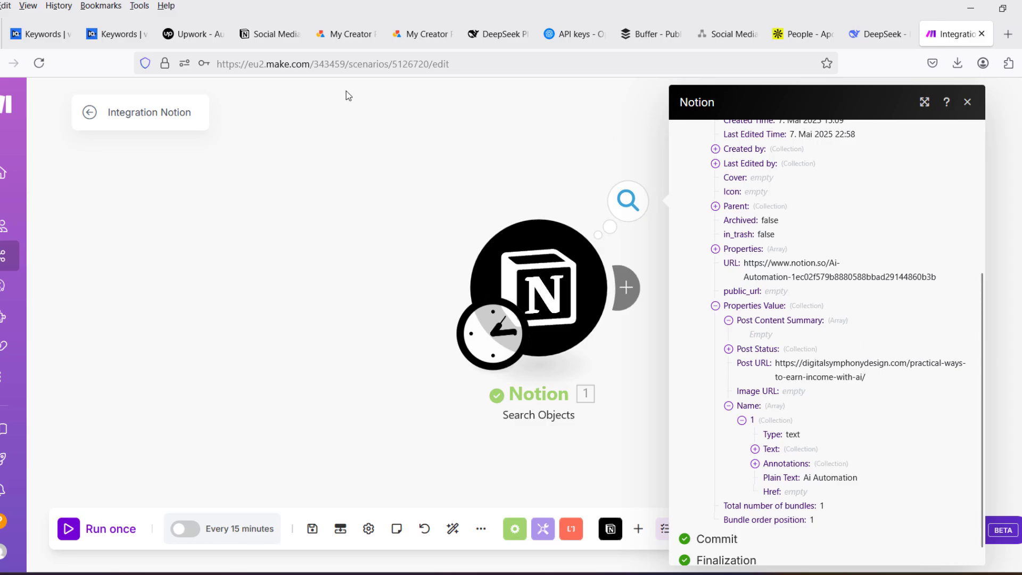
- Compare the output with the Social Media Posts Schedule in Notion, closing its property settings, and return to Make to close the output
left_click(271, 34)
key("Escape")
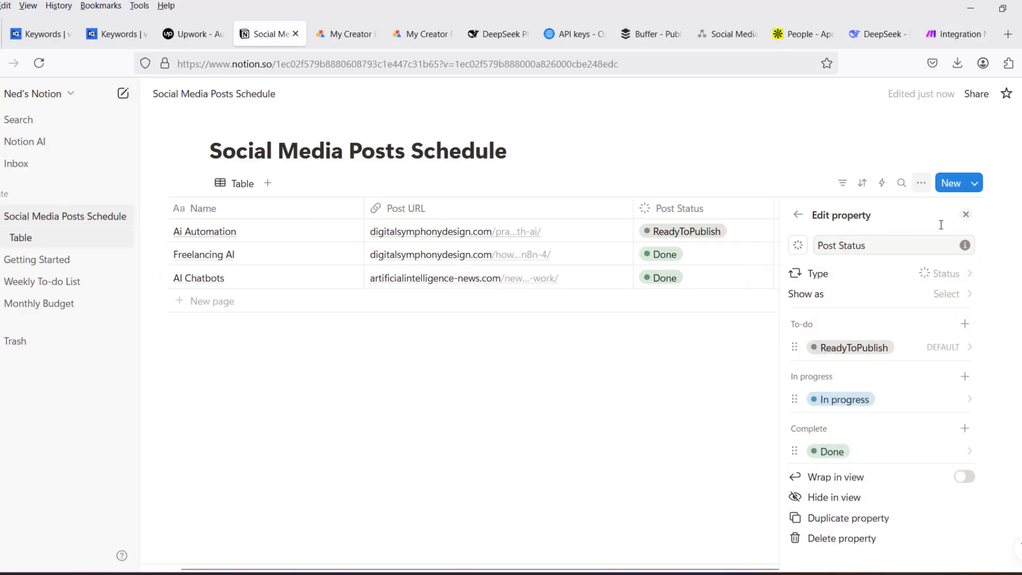
left_click(965, 214)
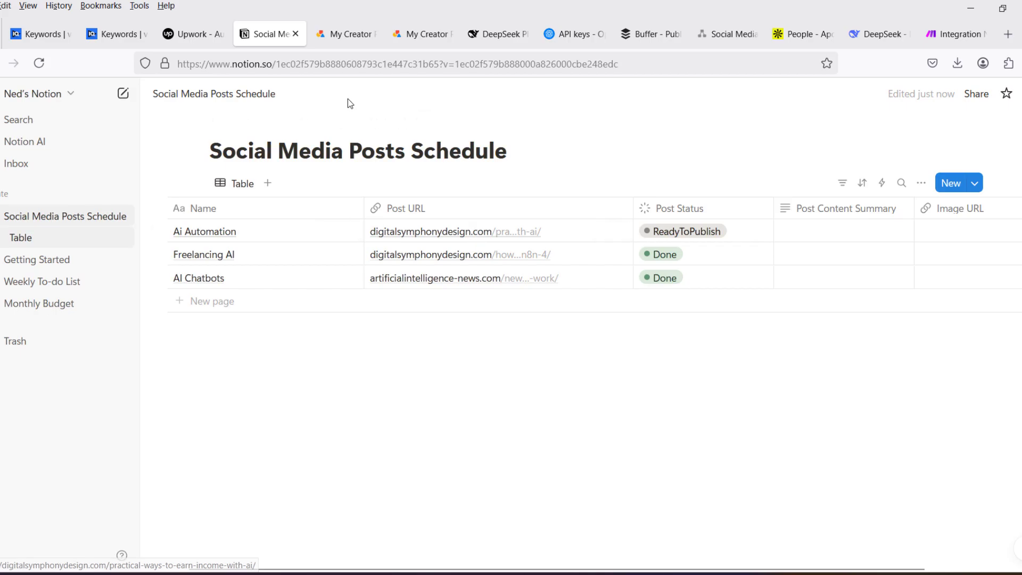
key("ctrl+Tab")
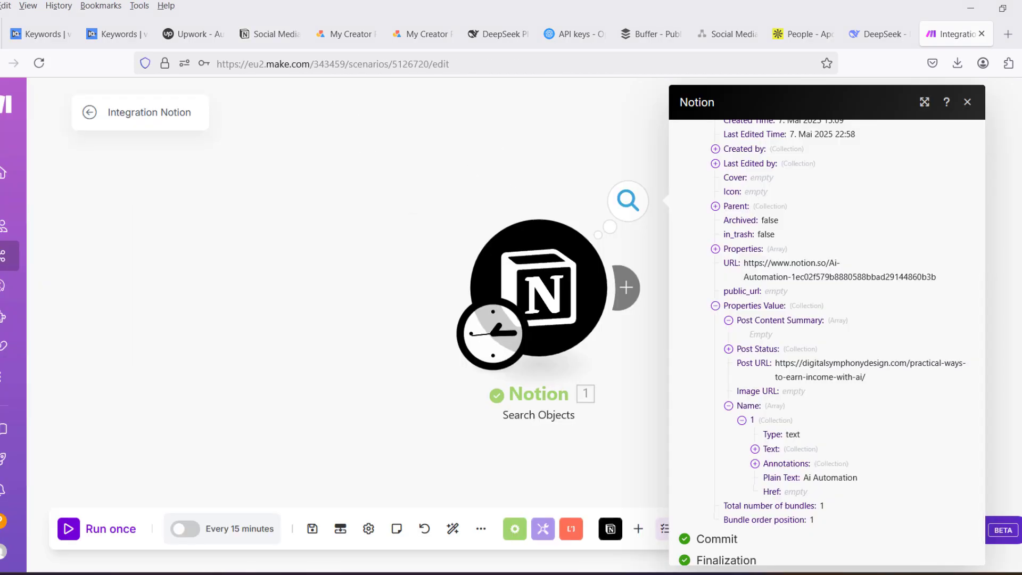
left_click(967, 103)
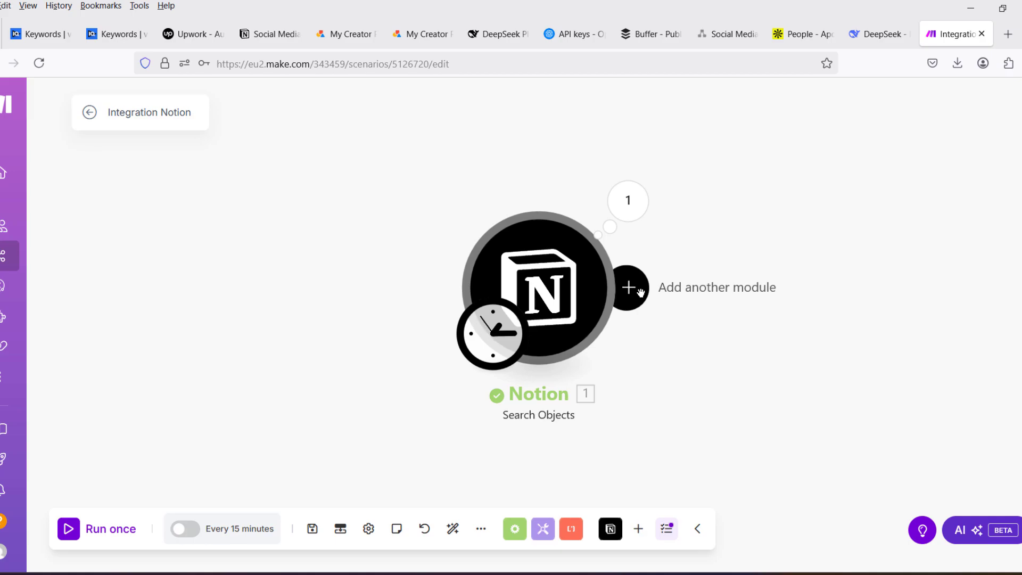
- Add a Tools Set variable module after the Notion module and name the variable post_link
left_click(640, 291)
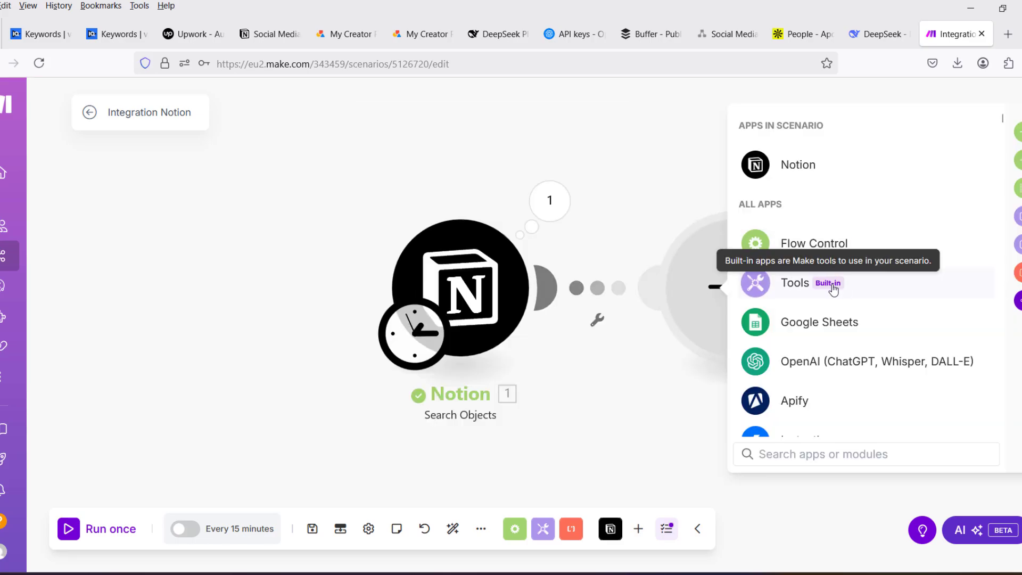
left_click(789, 286)
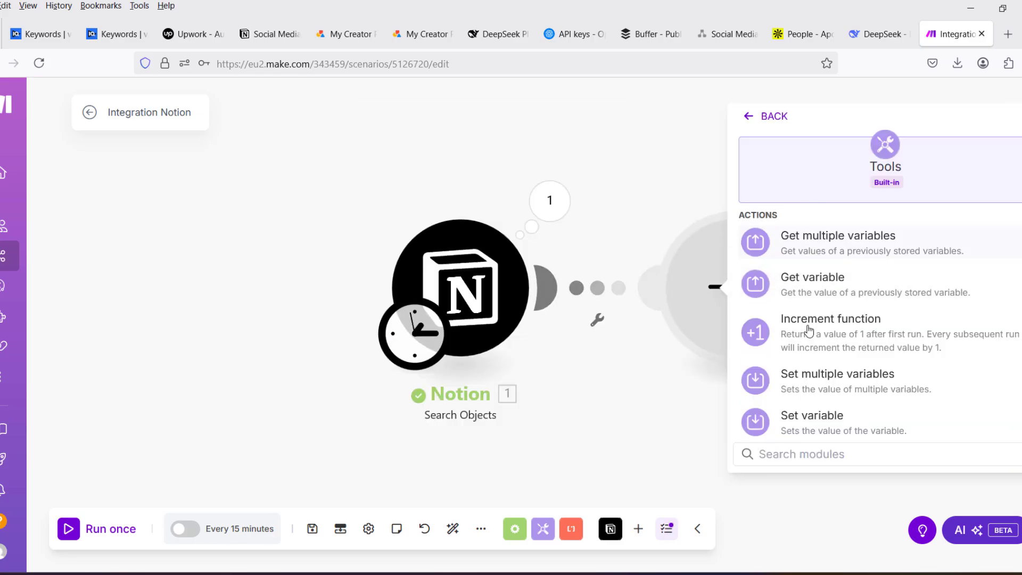
left_click(819, 427)
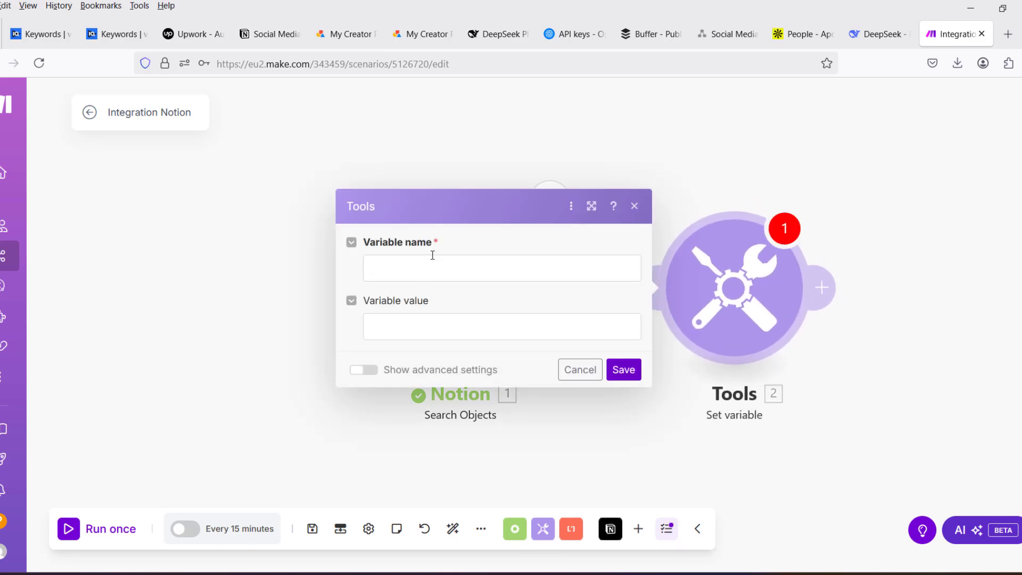
left_click(402, 269)
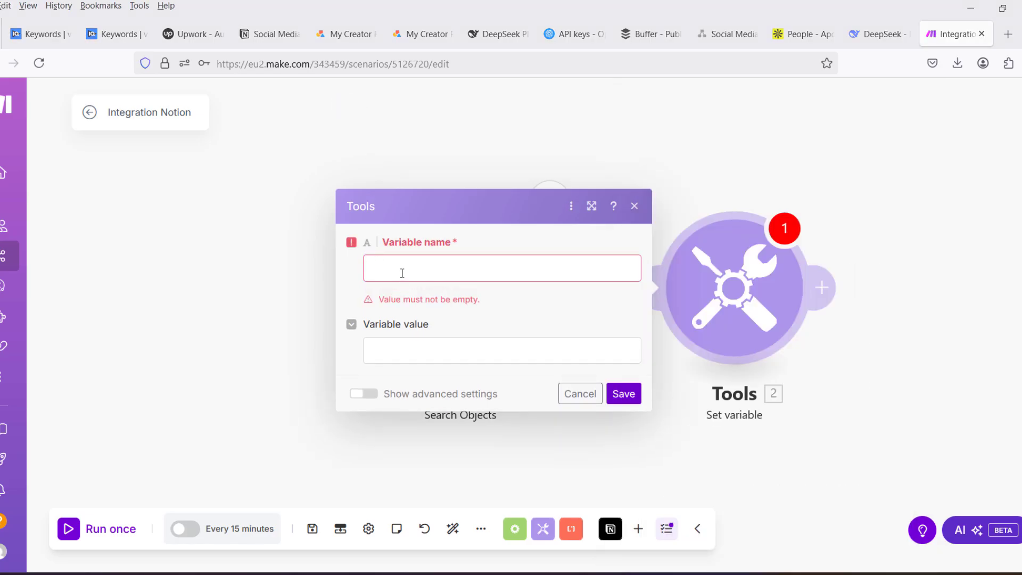
type("[p")
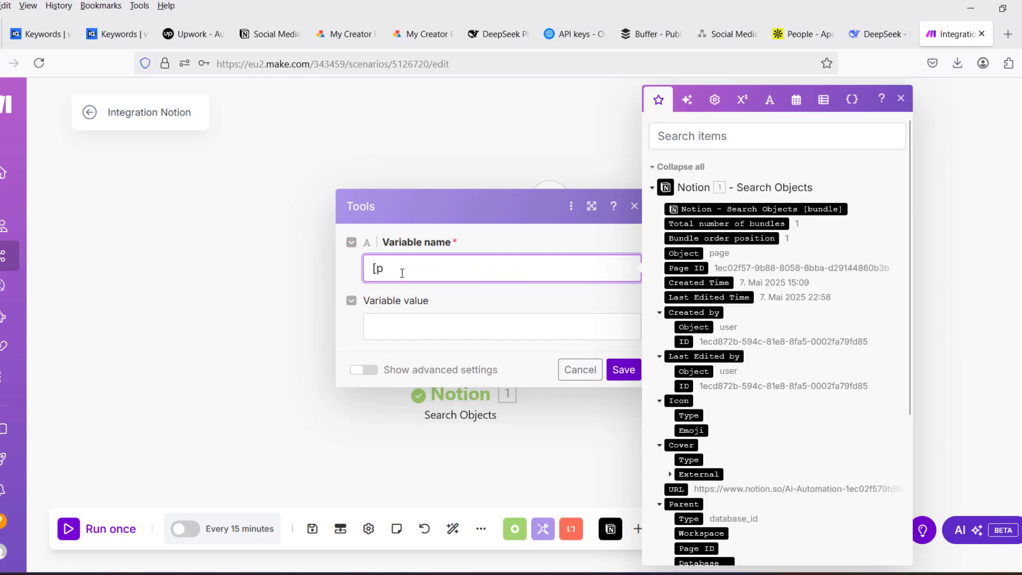
key("BackSpace")
key("BackSpace")
type("post")
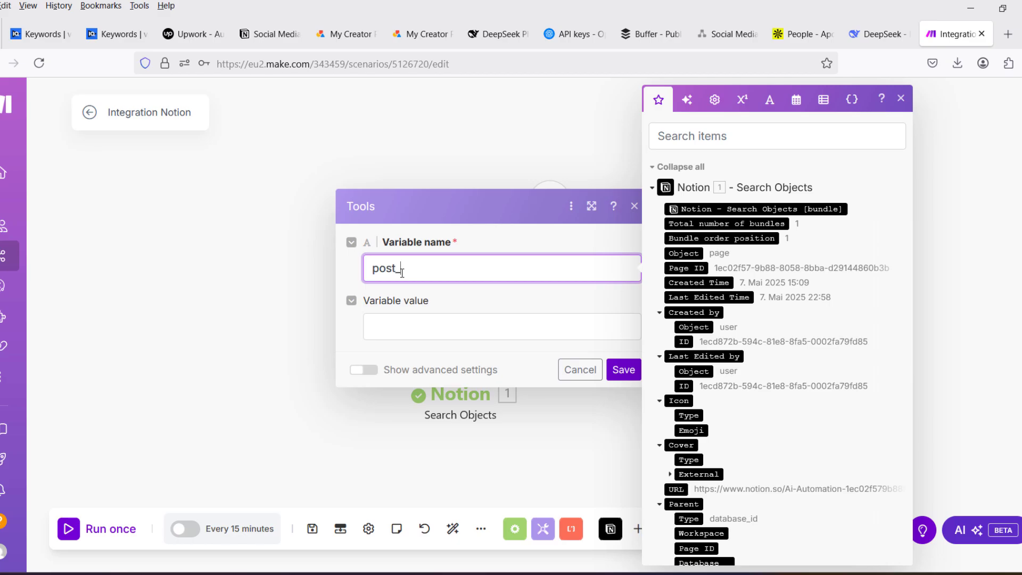
type("_link")
- Map the variable's value to the Notion Properties Value: Post URL item and save the module
left_click(429, 328)
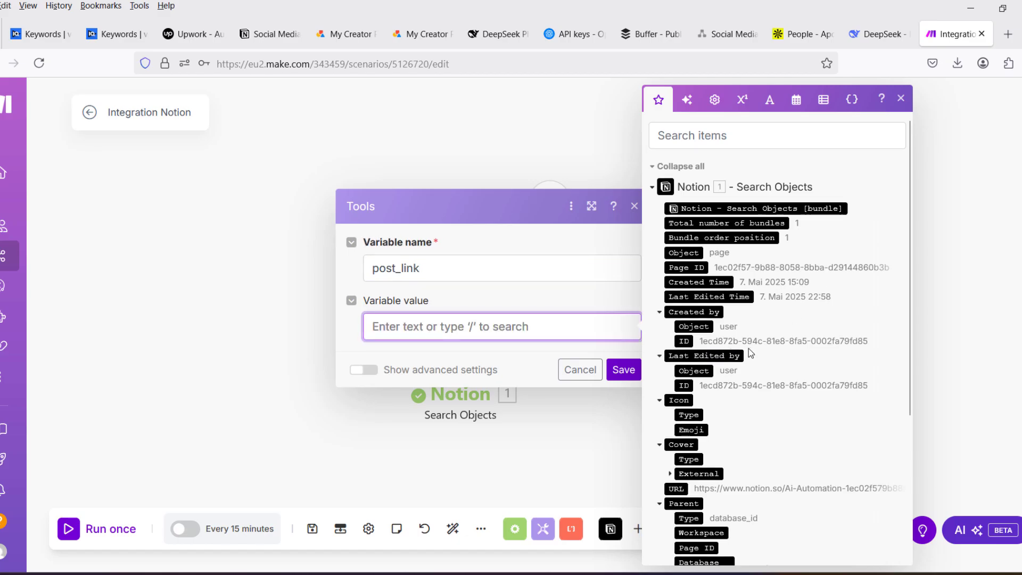
scroll(748, 348, "down", 3)
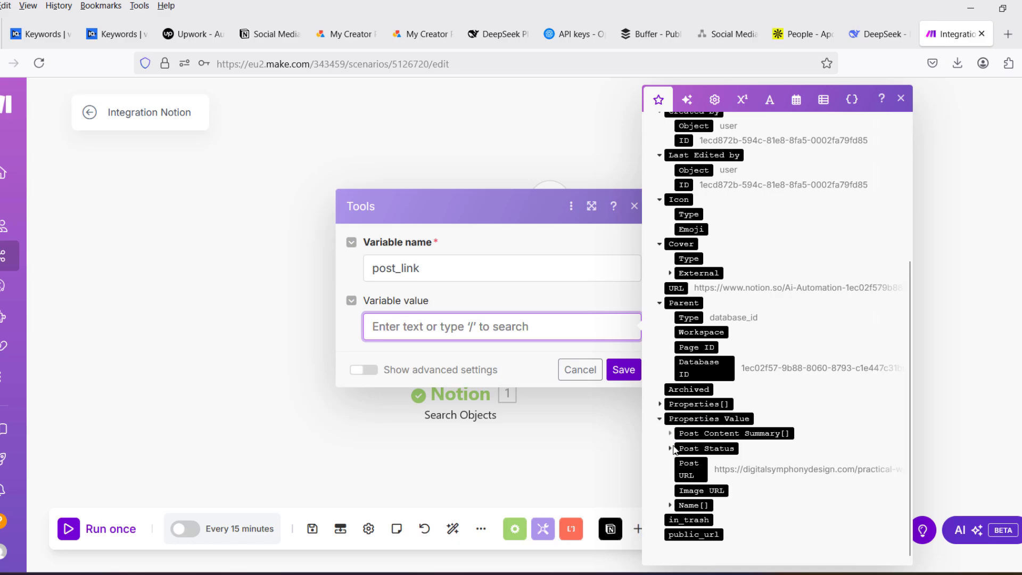
left_click_drag(694, 484, 445, 329)
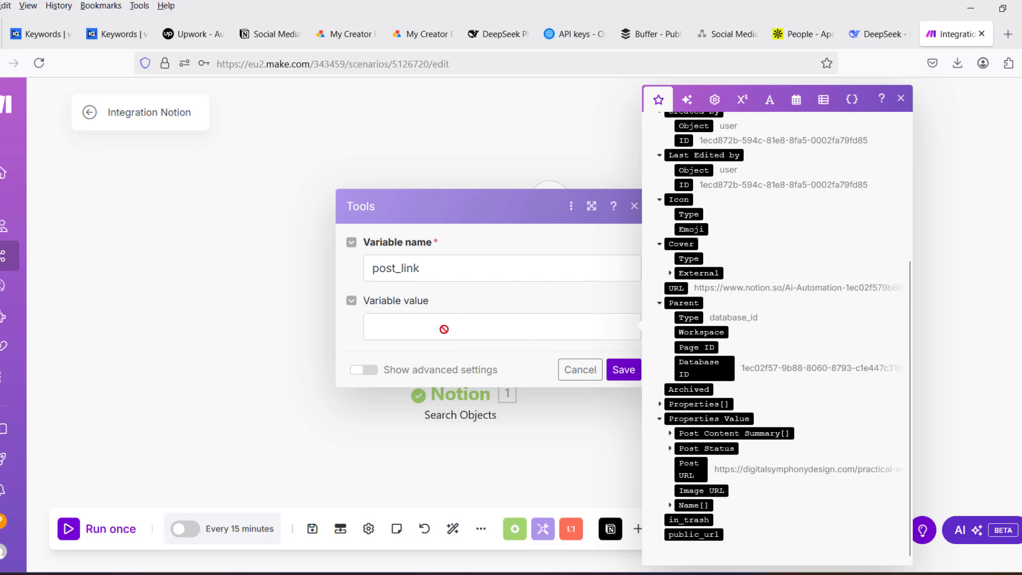
left_click_drag(693, 472, 456, 330)
left_click(690, 469)
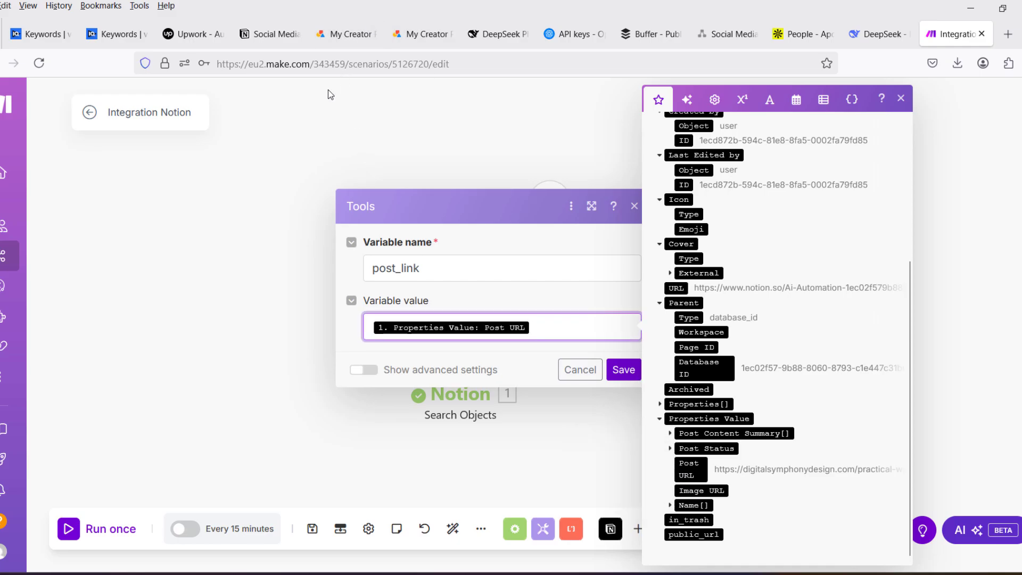
left_click(624, 372)
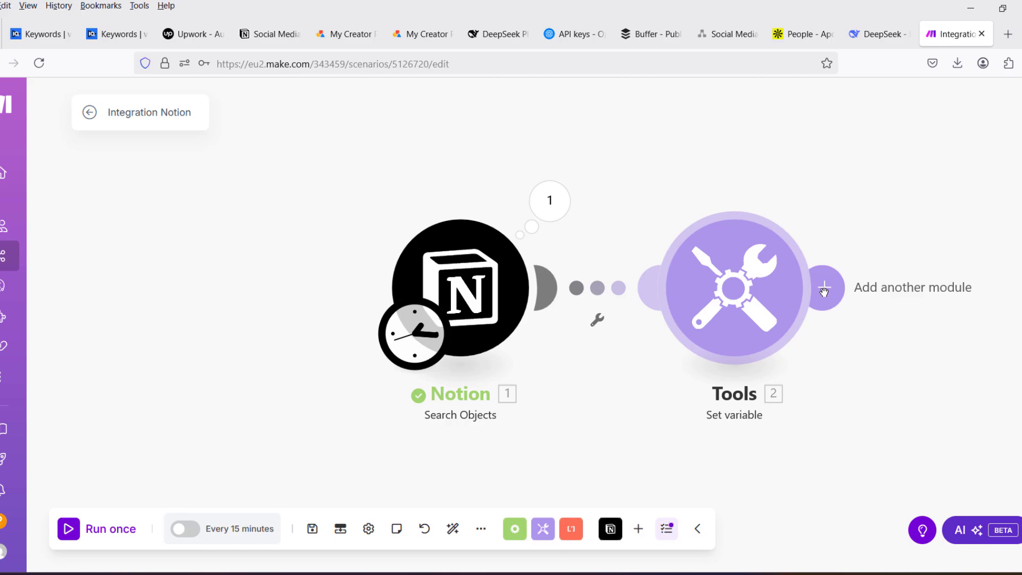
- Run the scenario once and check the post_link output of the Set variable module
left_click(75, 529)
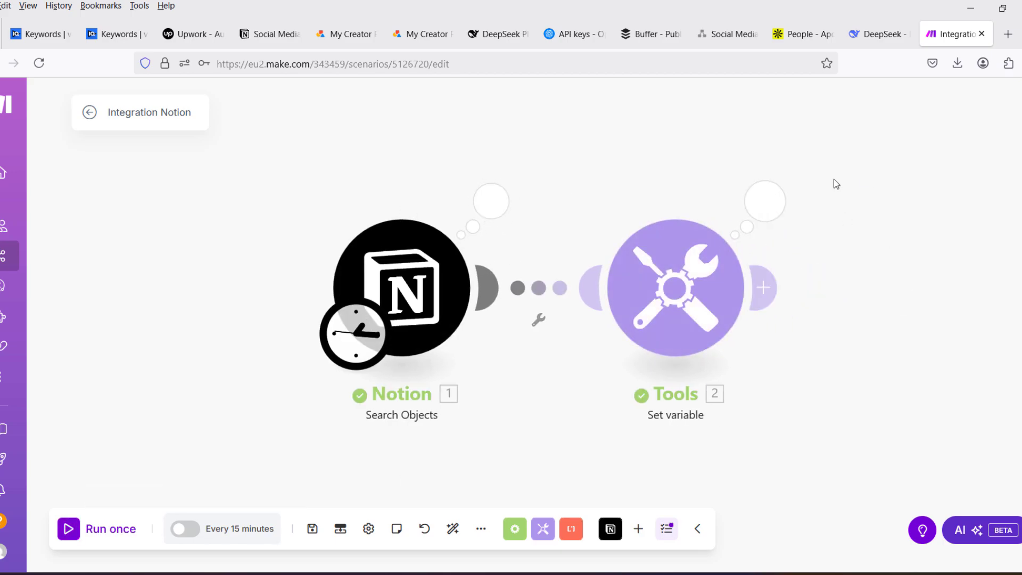
left_click(766, 202)
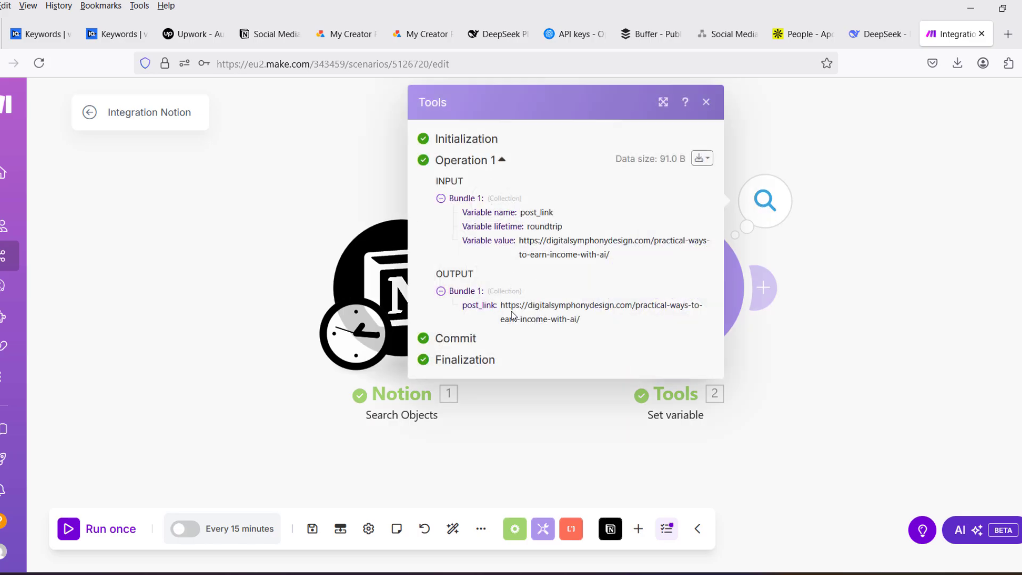
left_click(857, 319)
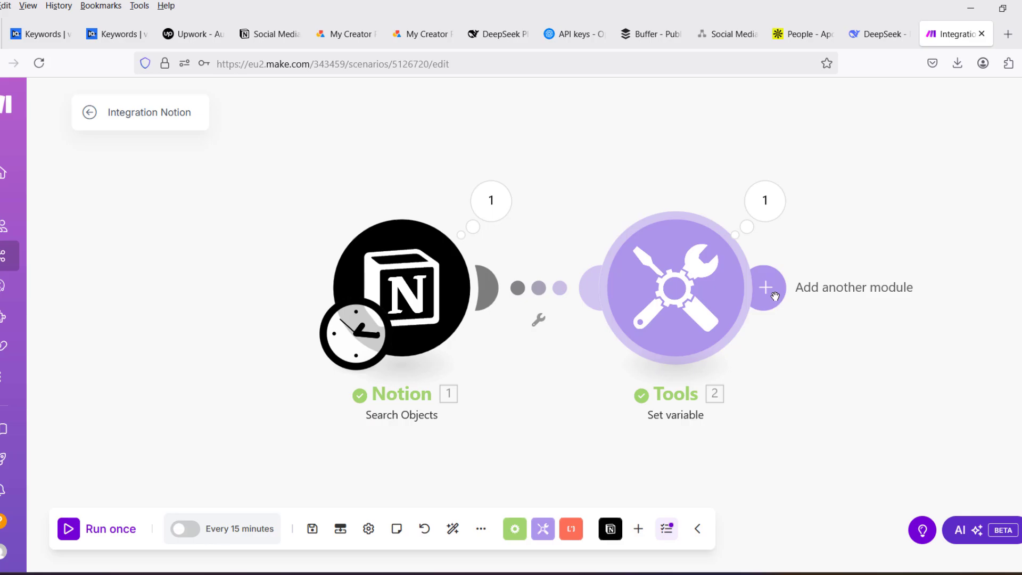
- Search the modules for "make request" and add an HTTP Make a request module after the Set variable module
left_click(775, 296)
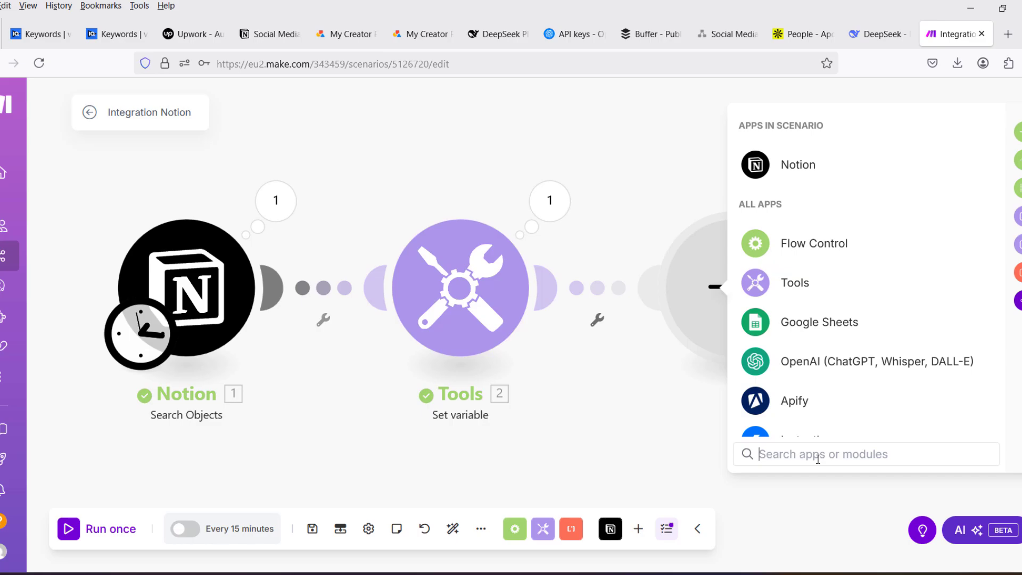
type("make")
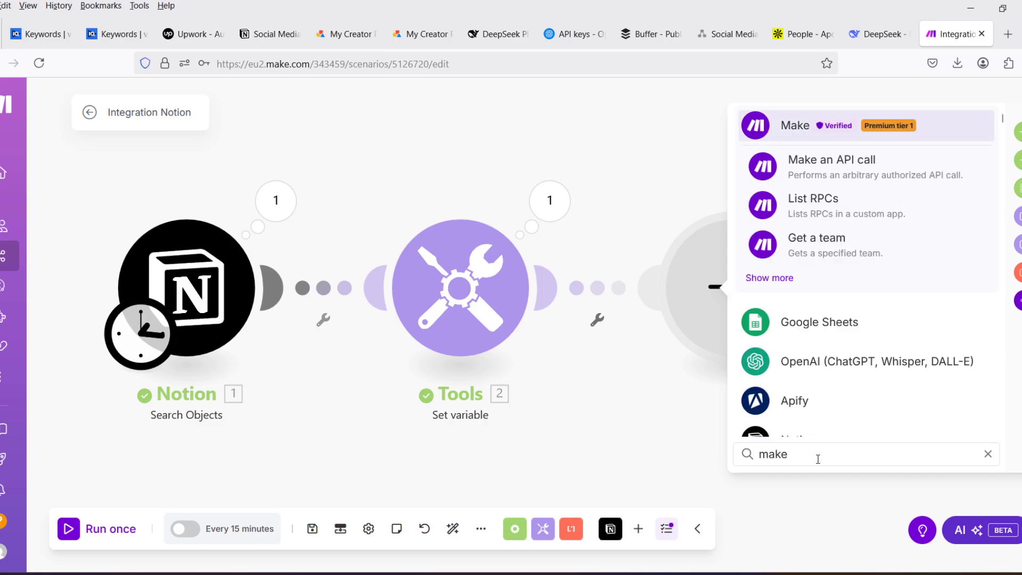
type(" re")
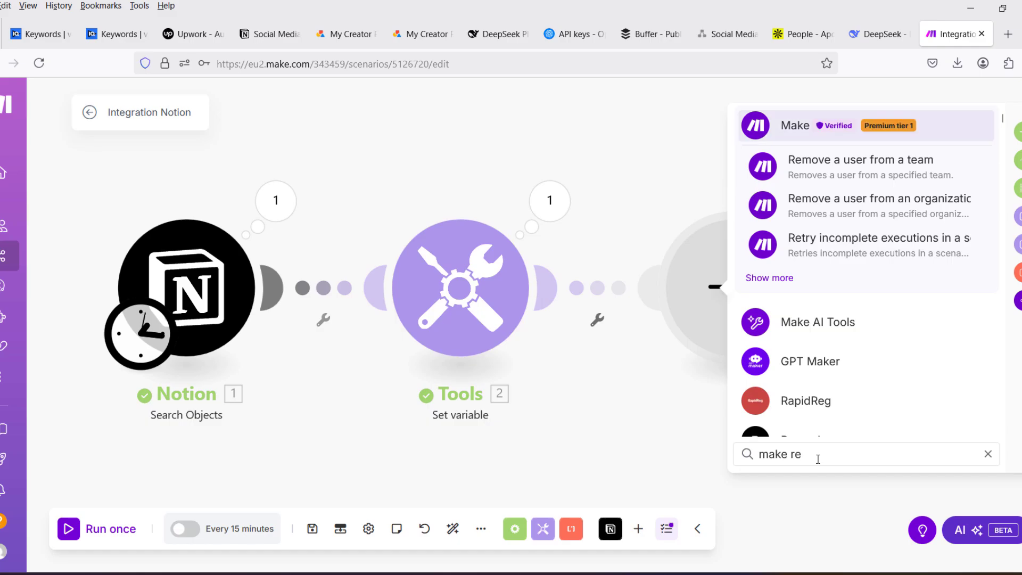
type("q")
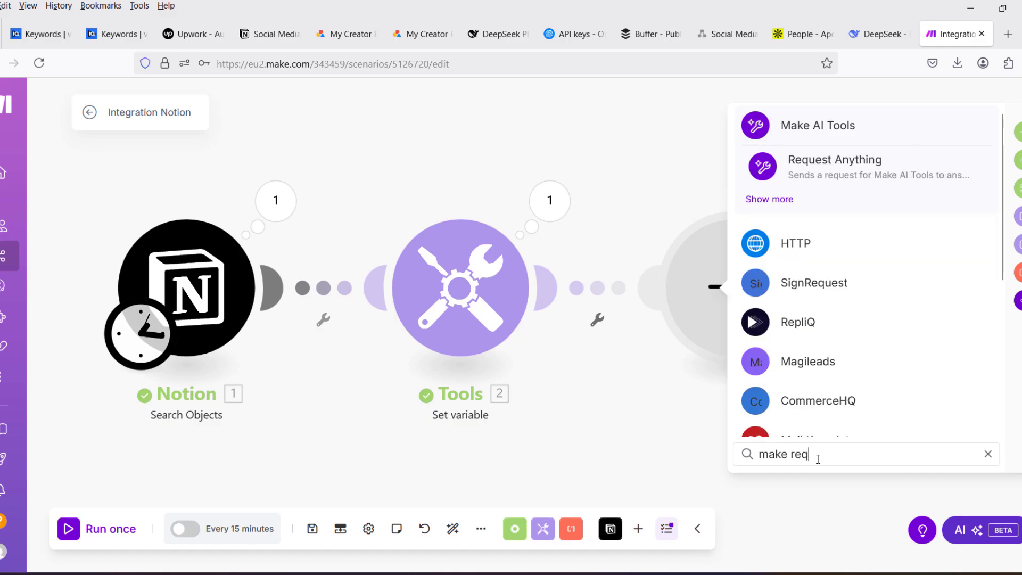
type("ues")
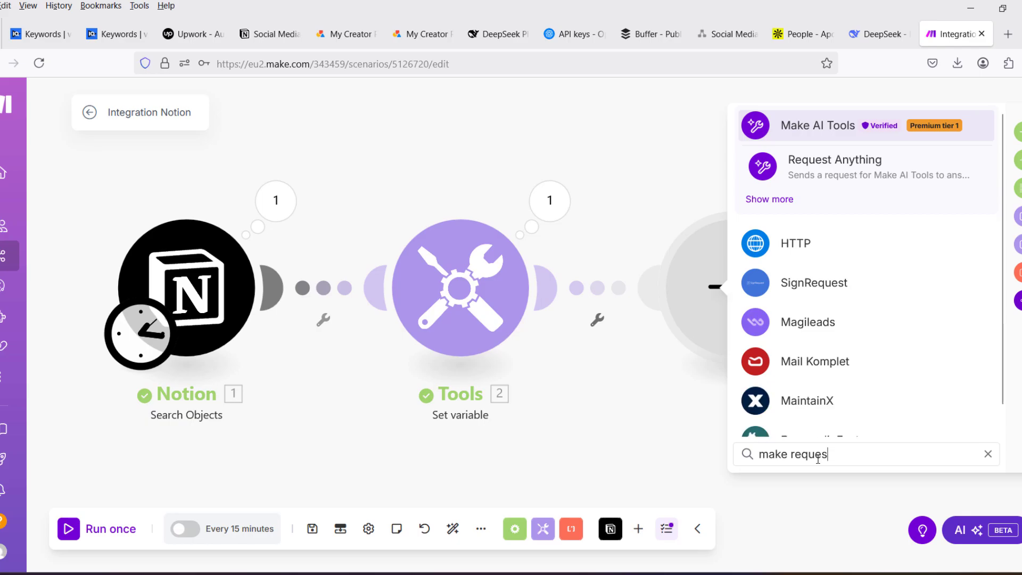
type("t")
left_click(765, 244)
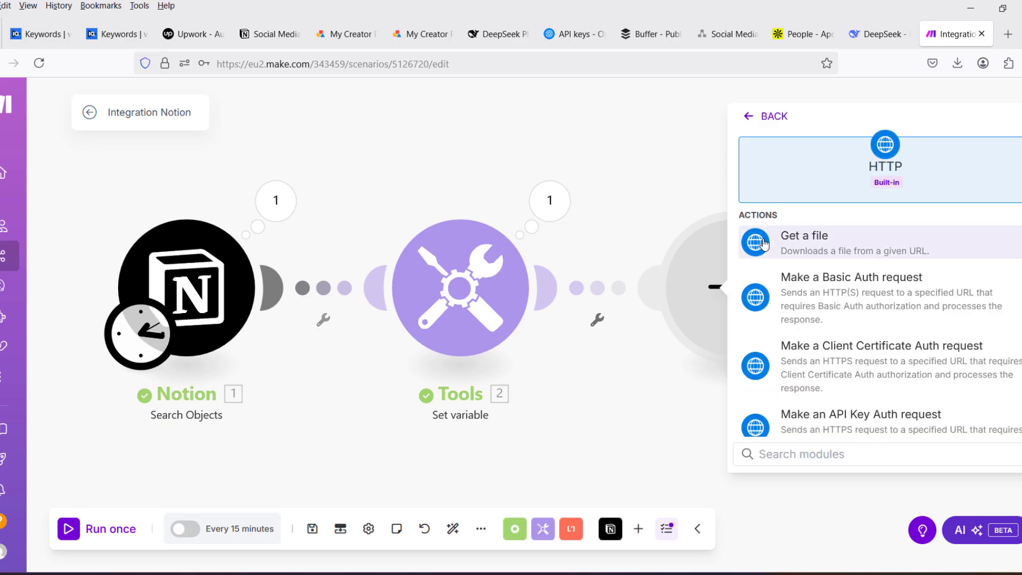
scroll(863, 362, "down", 3)
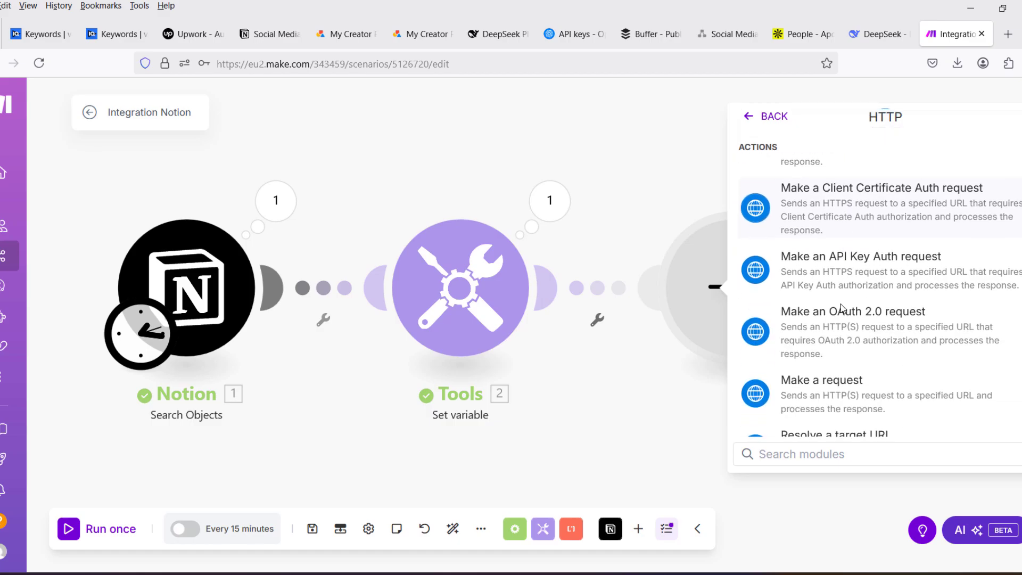
left_click(797, 393)
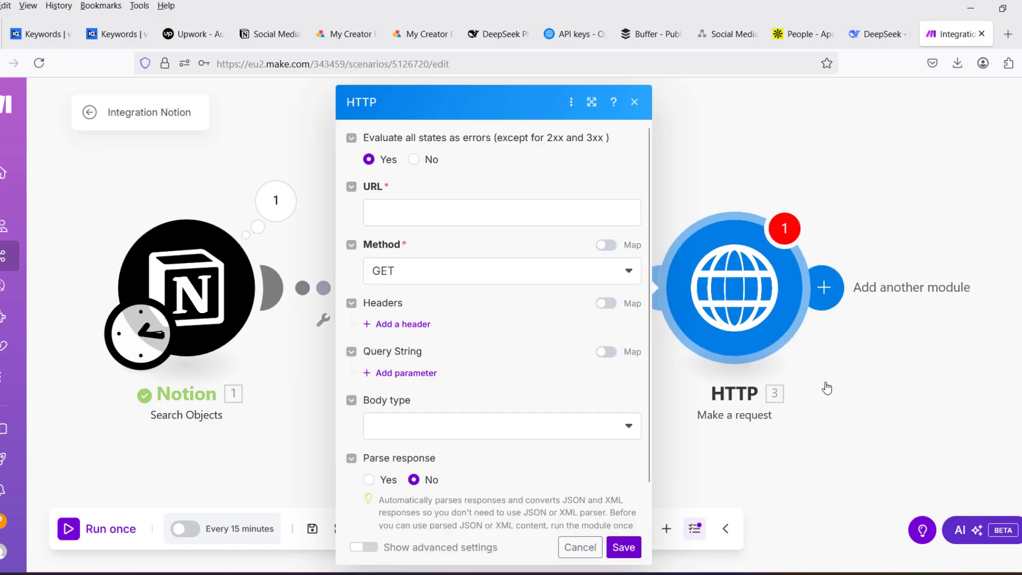
- Map the HTTP request's URL to the post_link variable from the Set variable module
left_click(442, 213)
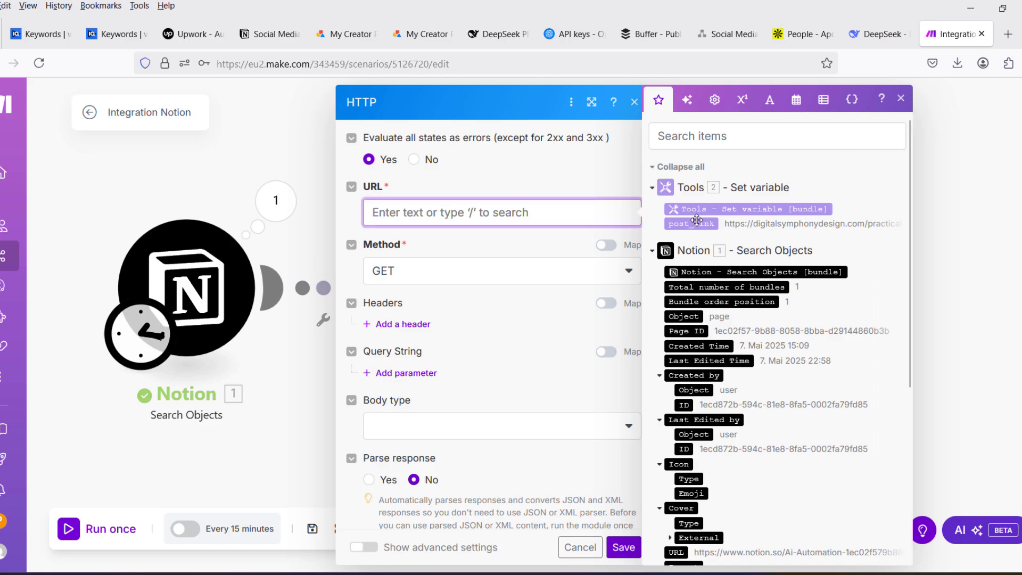
left_click_drag(703, 227, 481, 228)
left_click(901, 99)
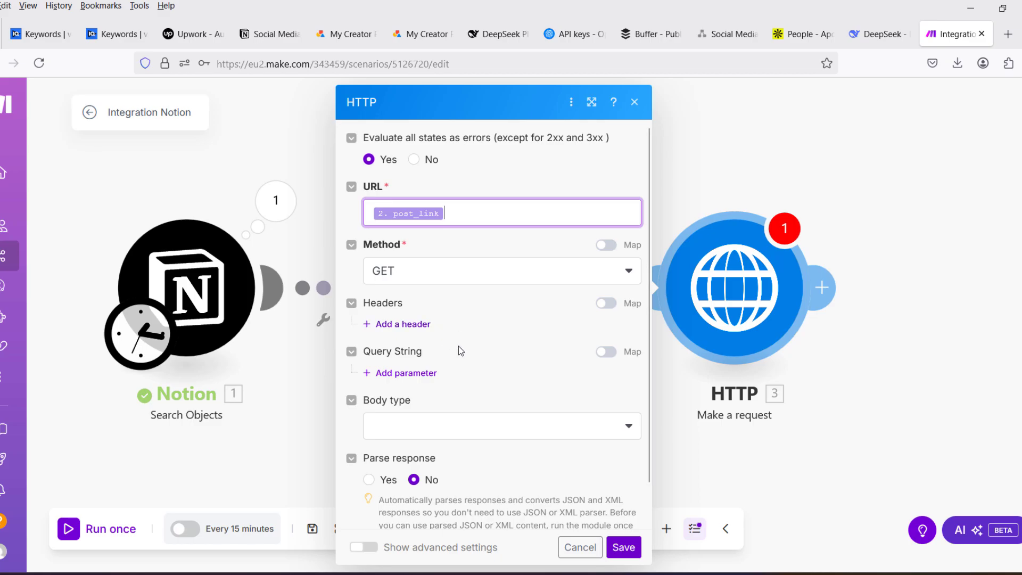
- Save the HTTP module, search the modules for "mark" and add a Markdown HTML to Markdown module after it
scroll(487, 361, "down", 1)
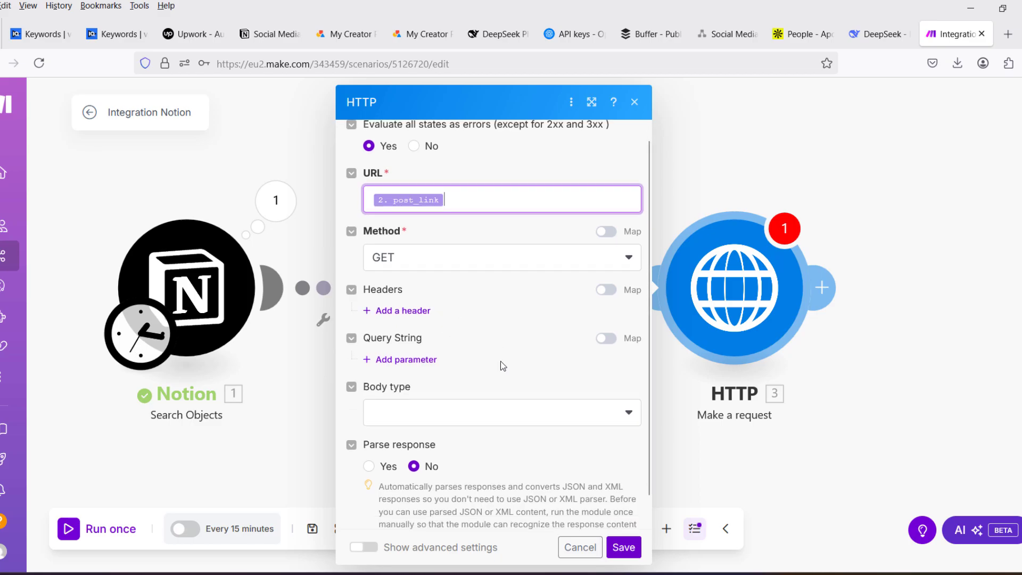
left_click(625, 550)
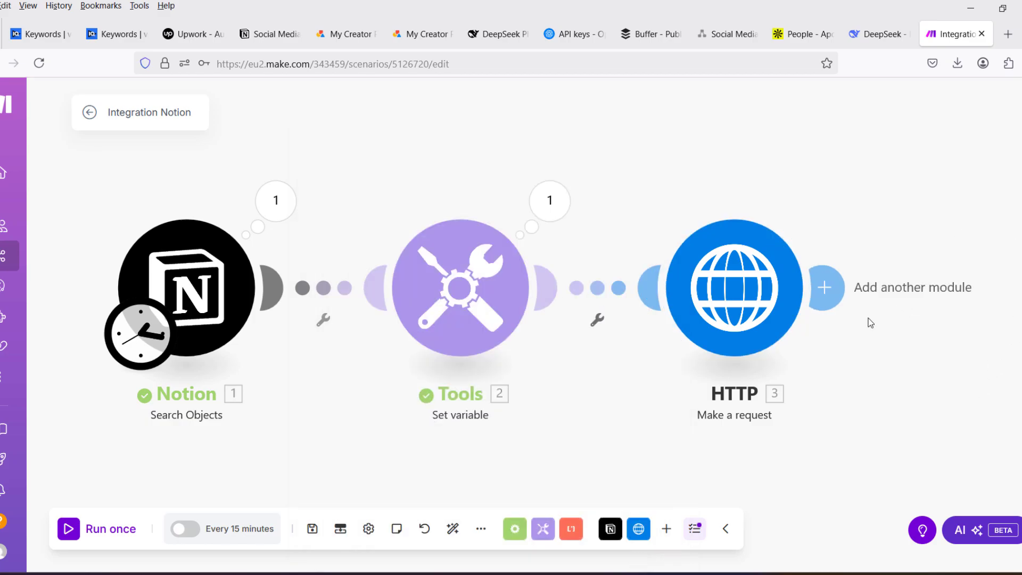
left_click(825, 287)
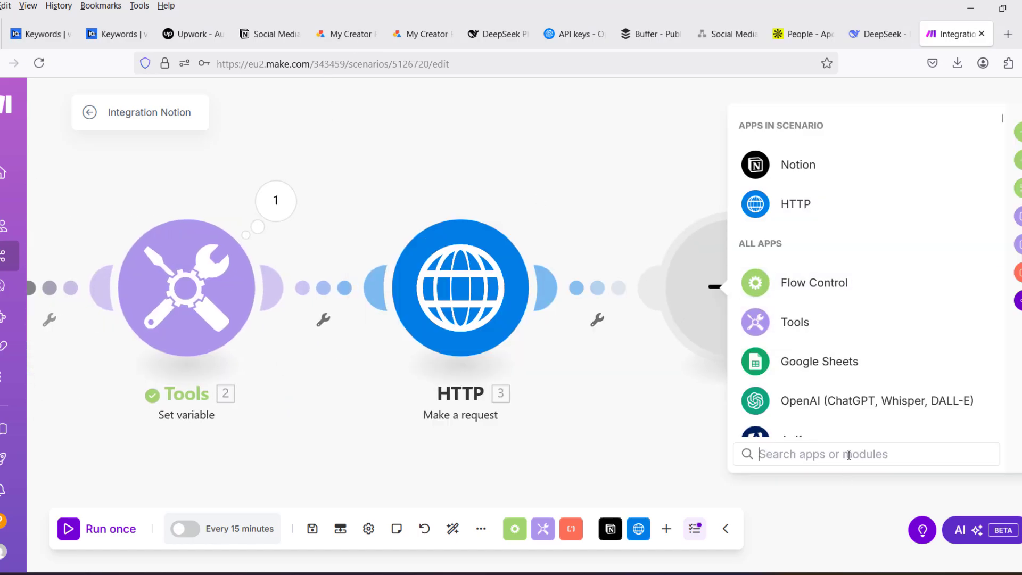
type("mark")
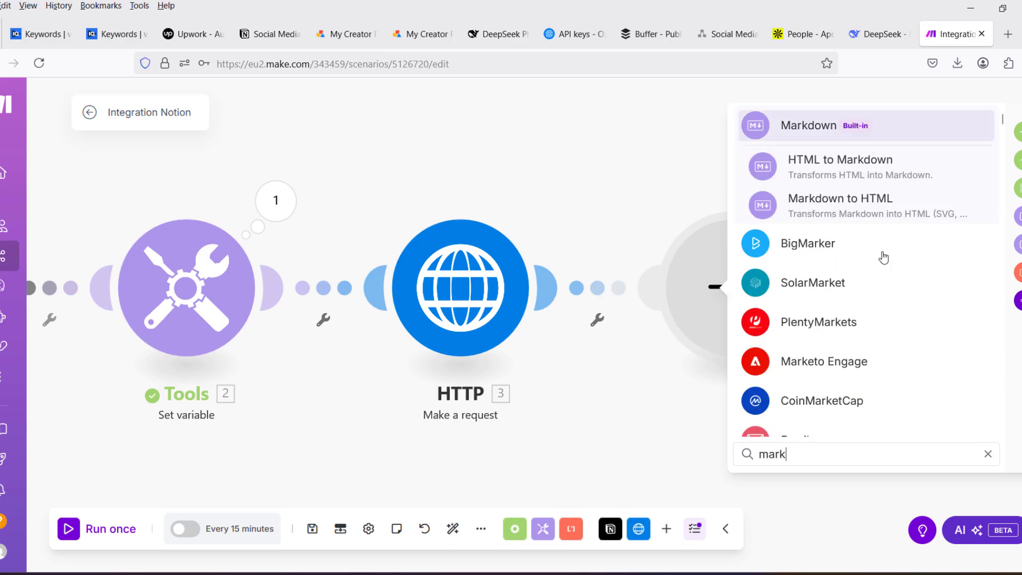
left_click(829, 170)
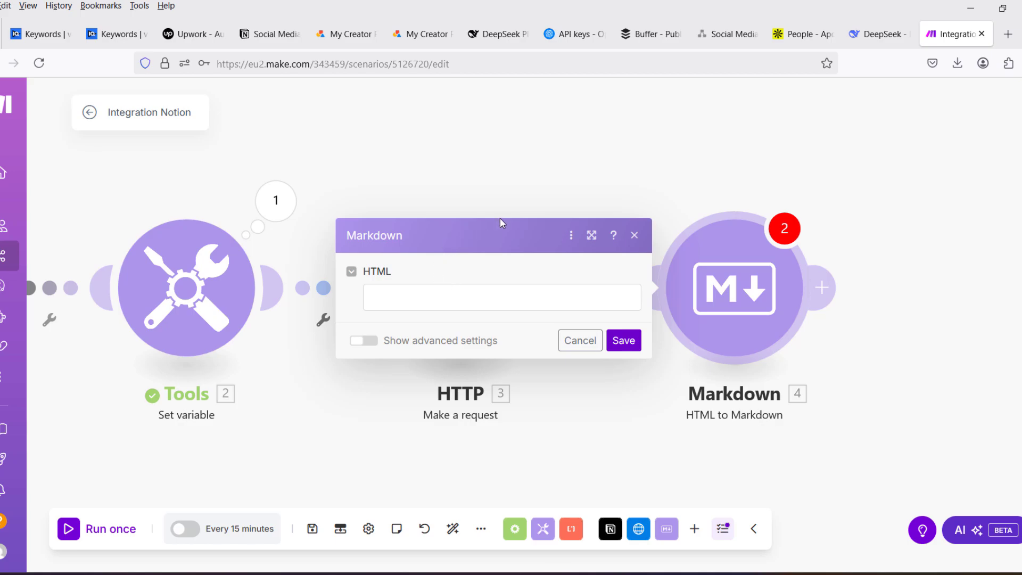
- Save the Markdown module with its HTML field left empty and run the scenario once anyway
left_click(440, 299)
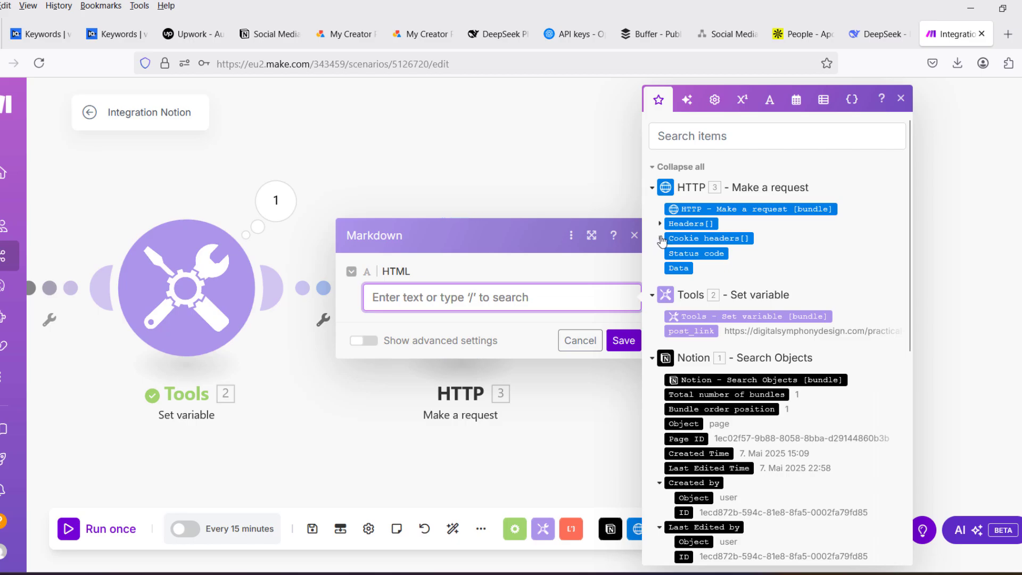
left_click(623, 340)
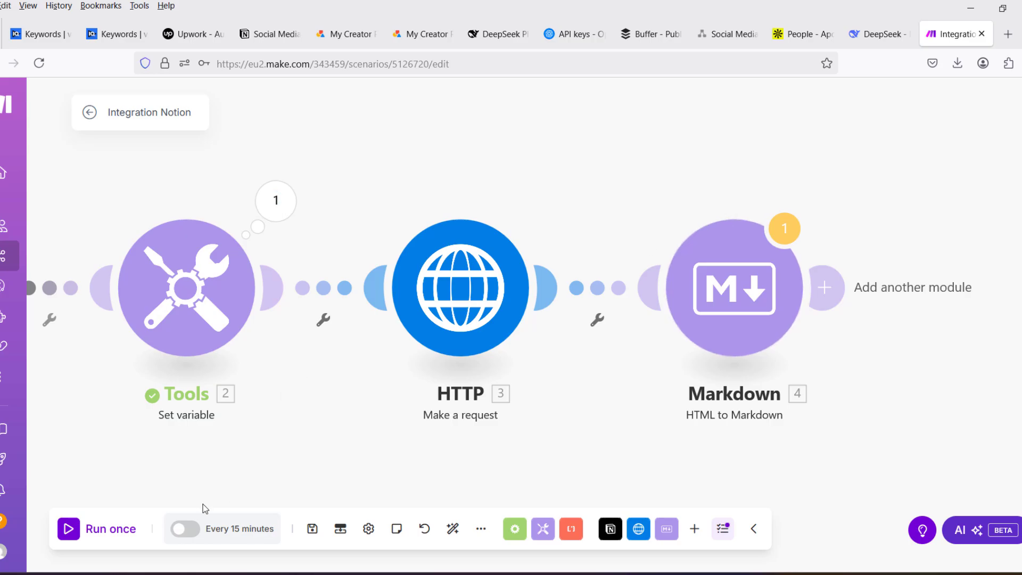
left_click(69, 539)
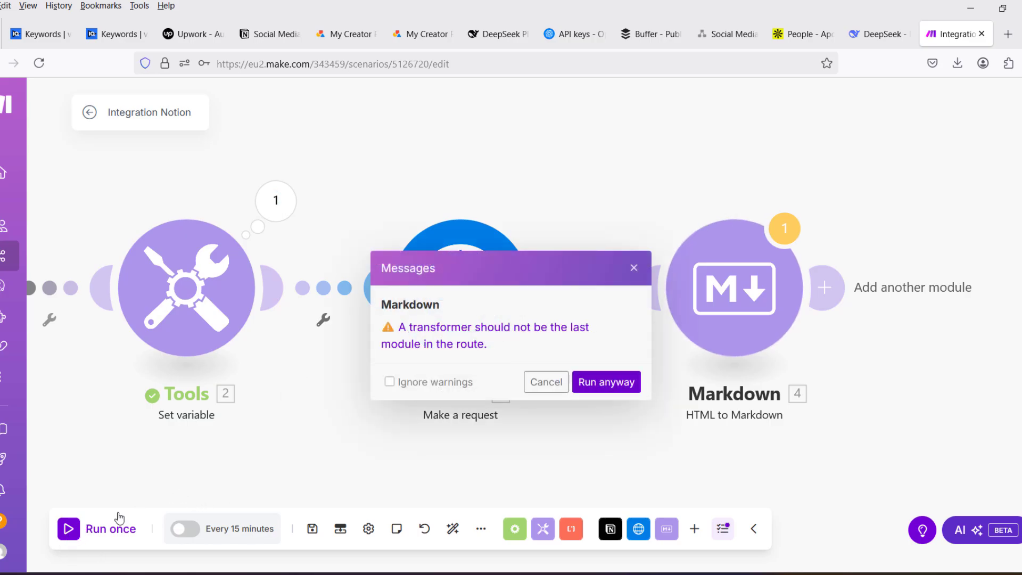
left_click(610, 384)
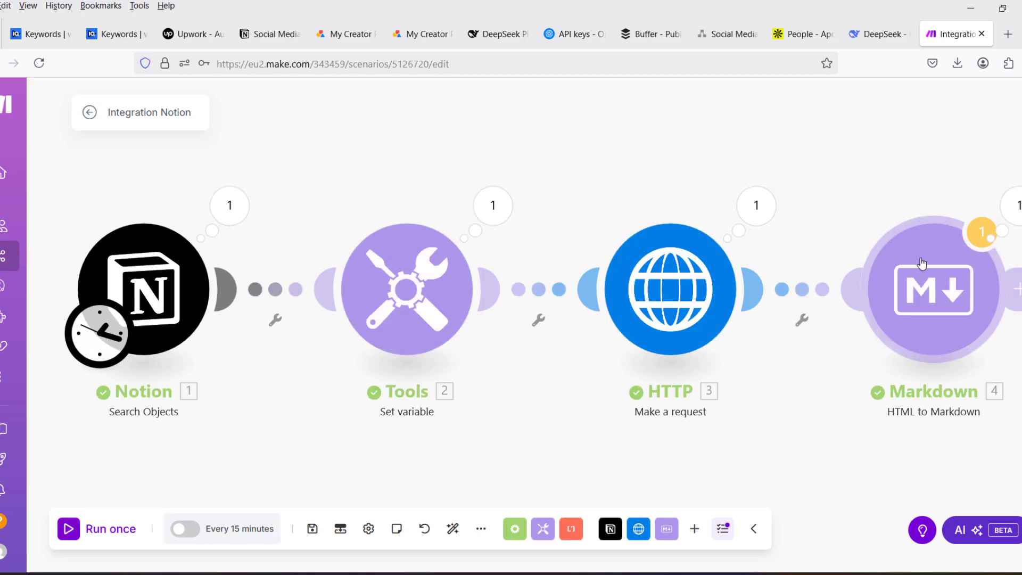
- Map the Markdown module's HTML to the Data item from the HTTP request and save the module
left_click(966, 300)
left_click(610, 296)
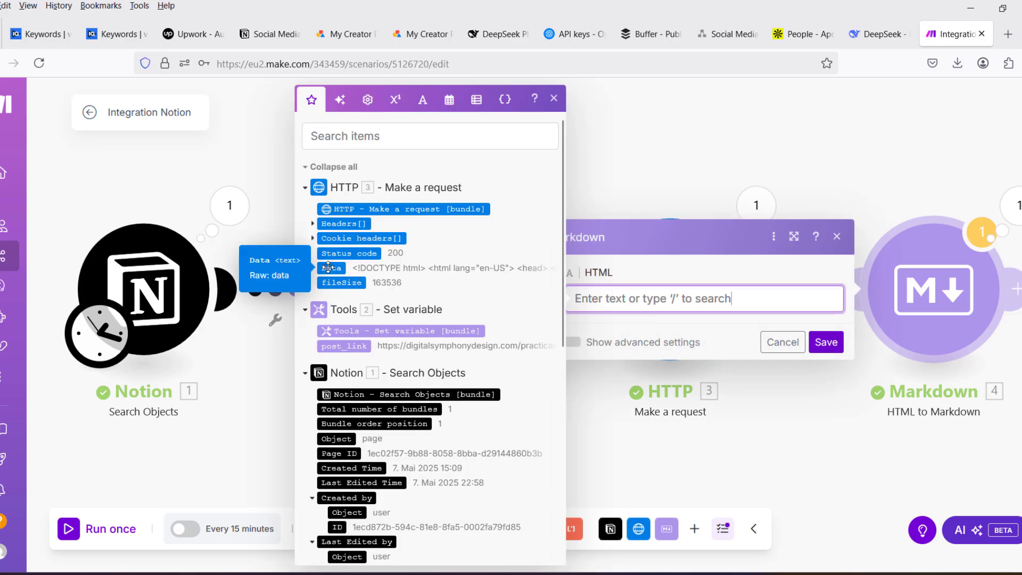
left_click_drag(328, 268, 646, 309)
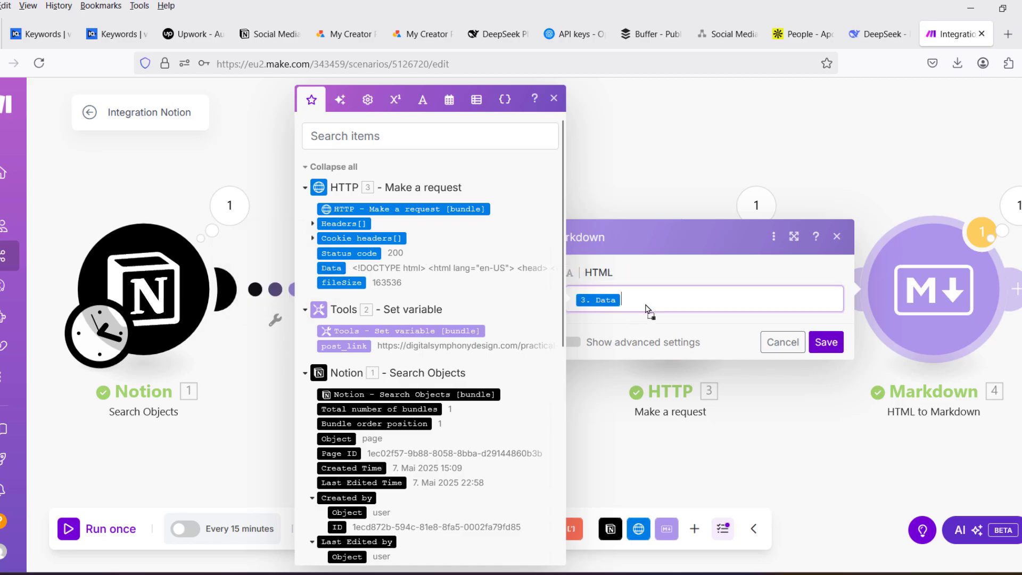
left_click(825, 342)
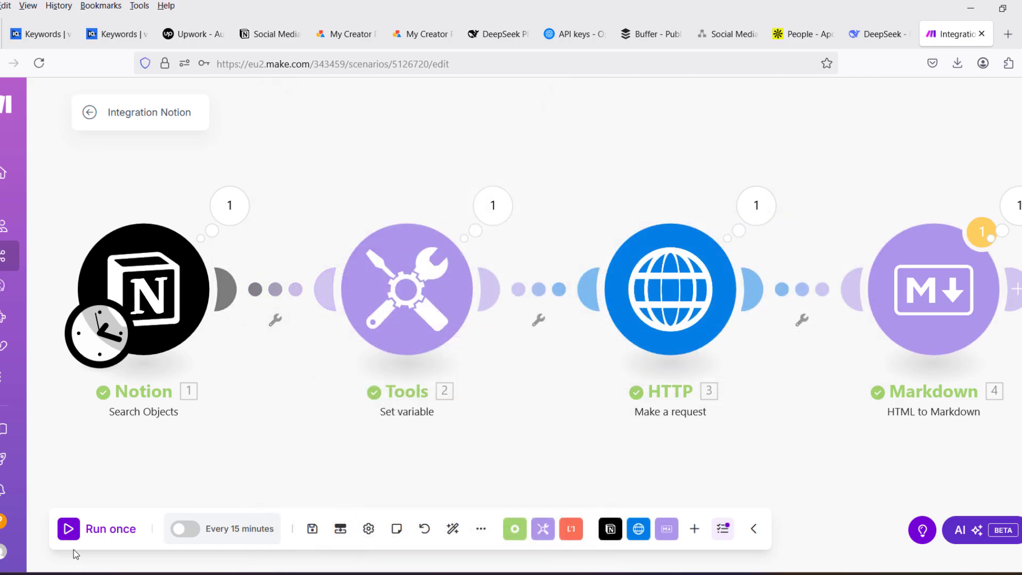
- Run the scenario once anyway and check the Markdown string in the Markdown module's output
left_click(69, 528)
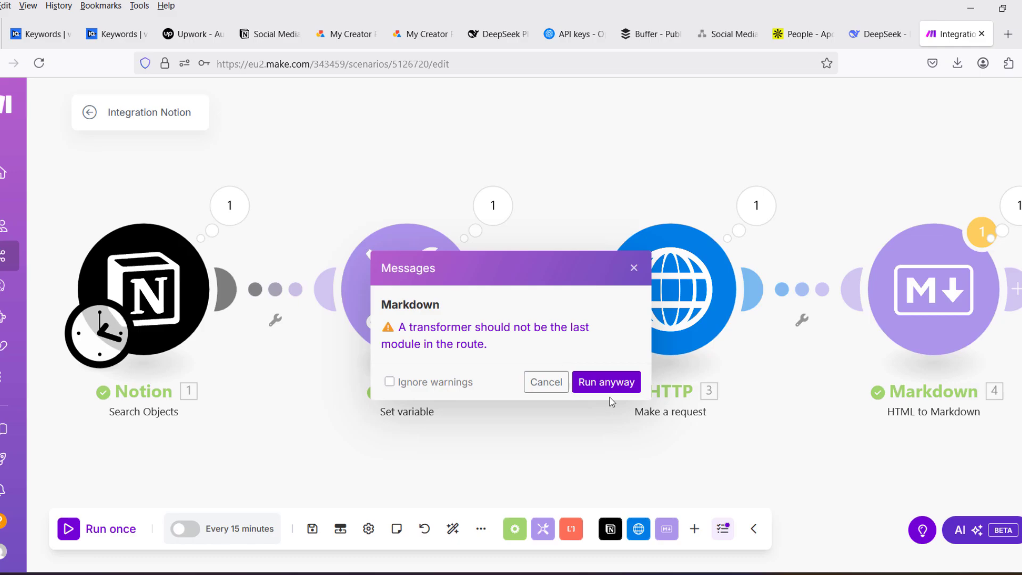
left_click(607, 383)
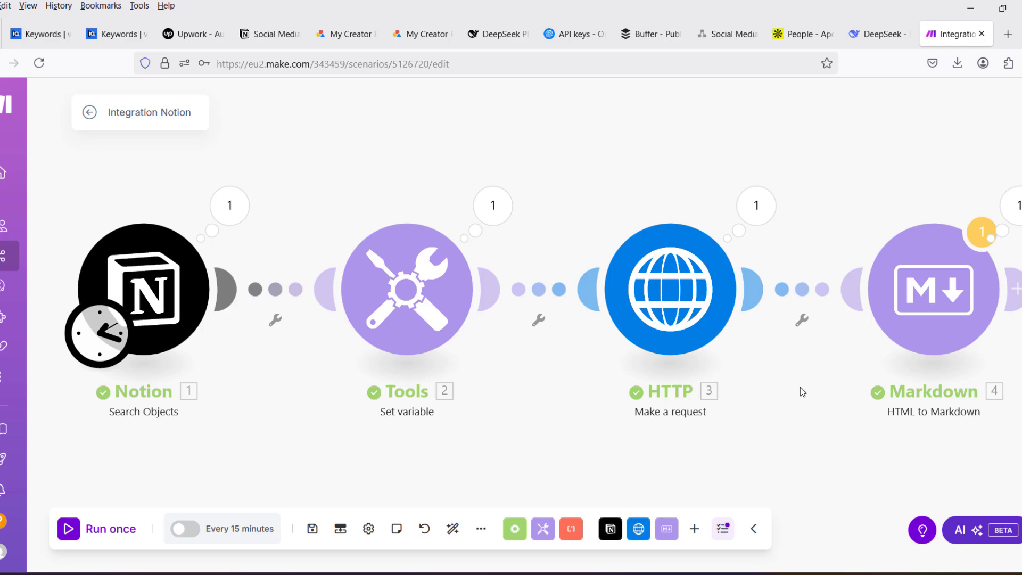
left_click_drag(798, 388, 514, 396)
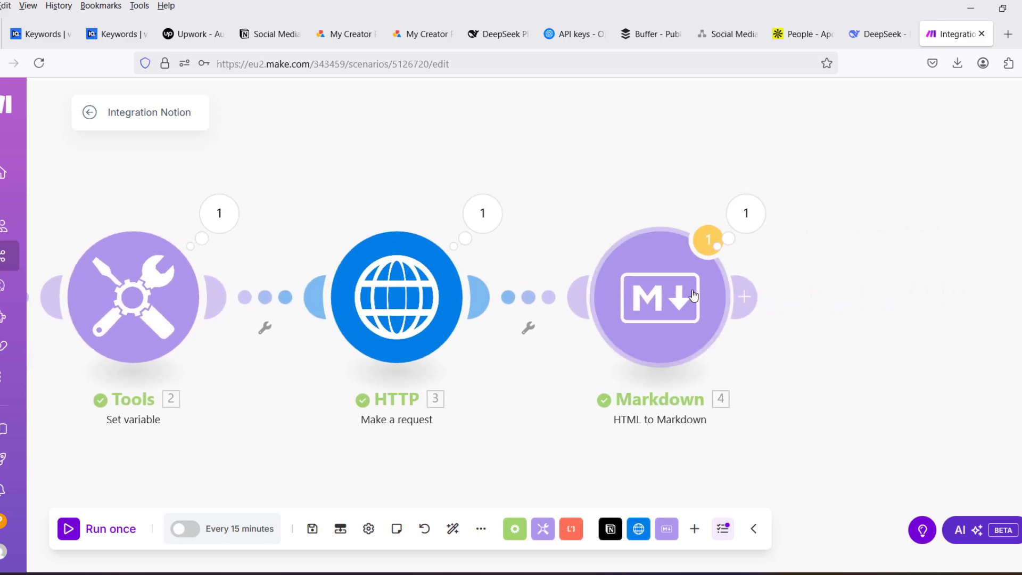
left_click(756, 218)
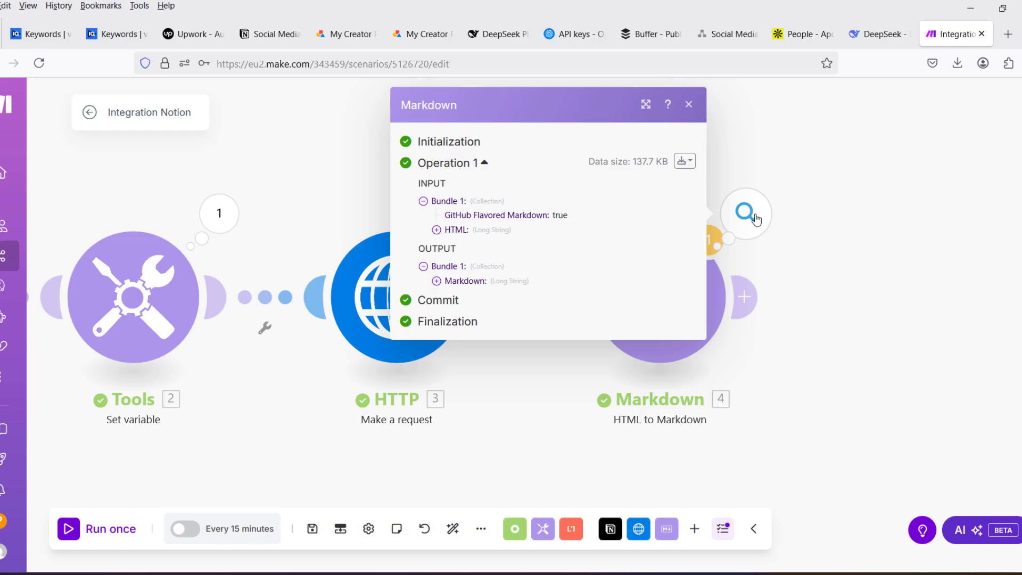
left_click(437, 281)
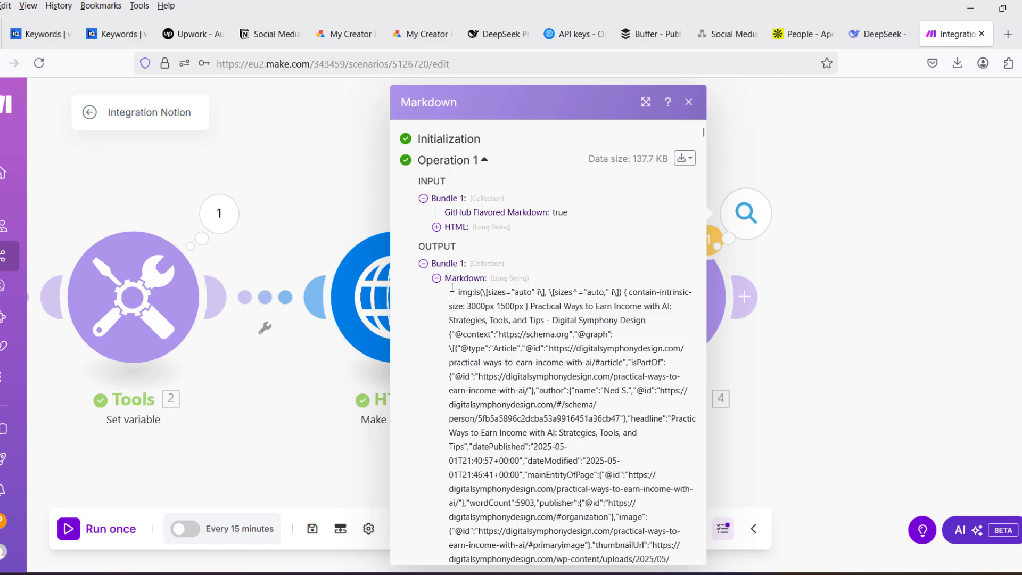
scroll(499, 343, "down", 10)
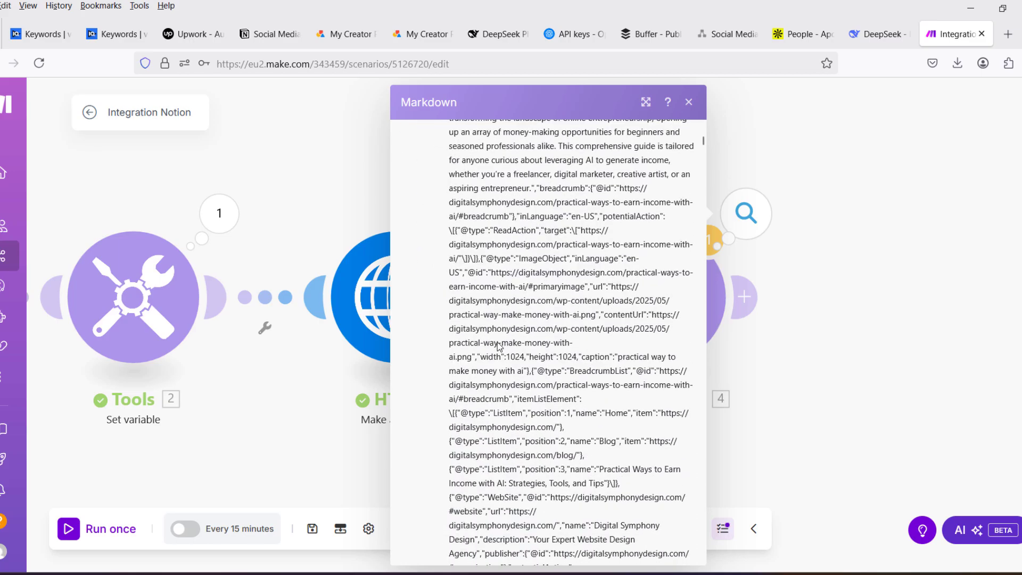
scroll(635, 221, "up", 10)
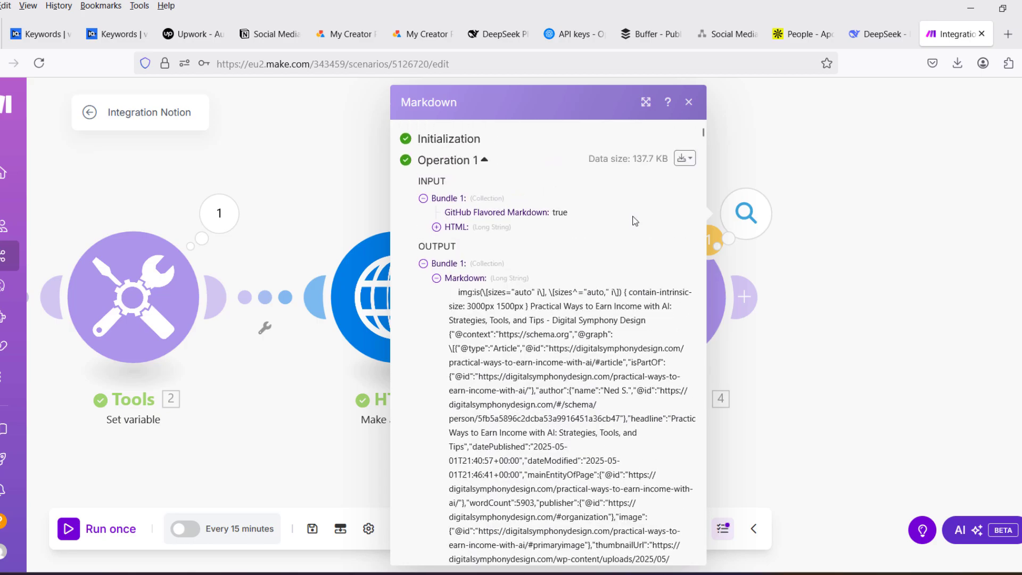
left_click(689, 102)
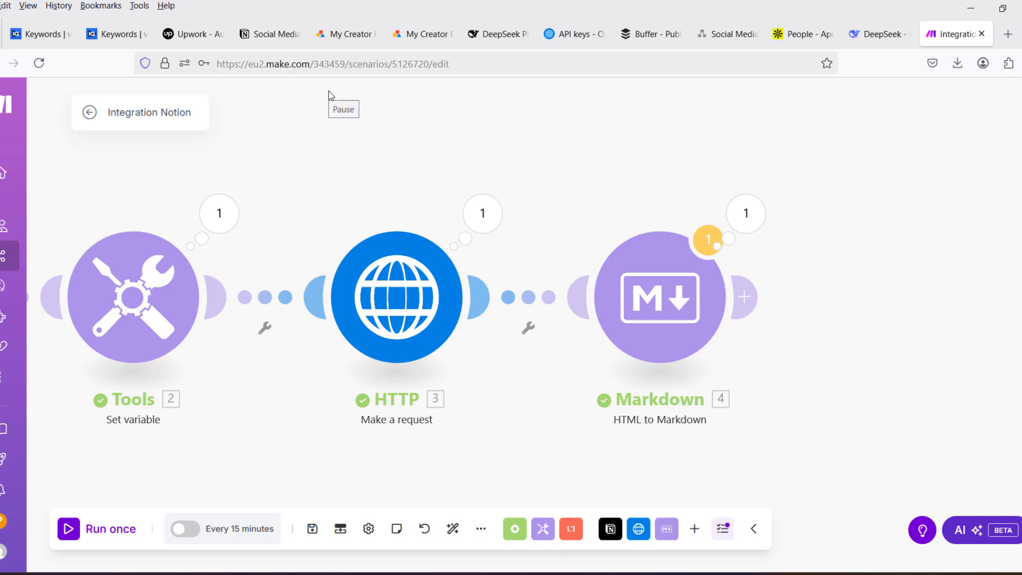
- Start adding a module after Markdown and switch to the DeepSeek platform to review the balance, monthly expenses and token usage
left_click(748, 296)
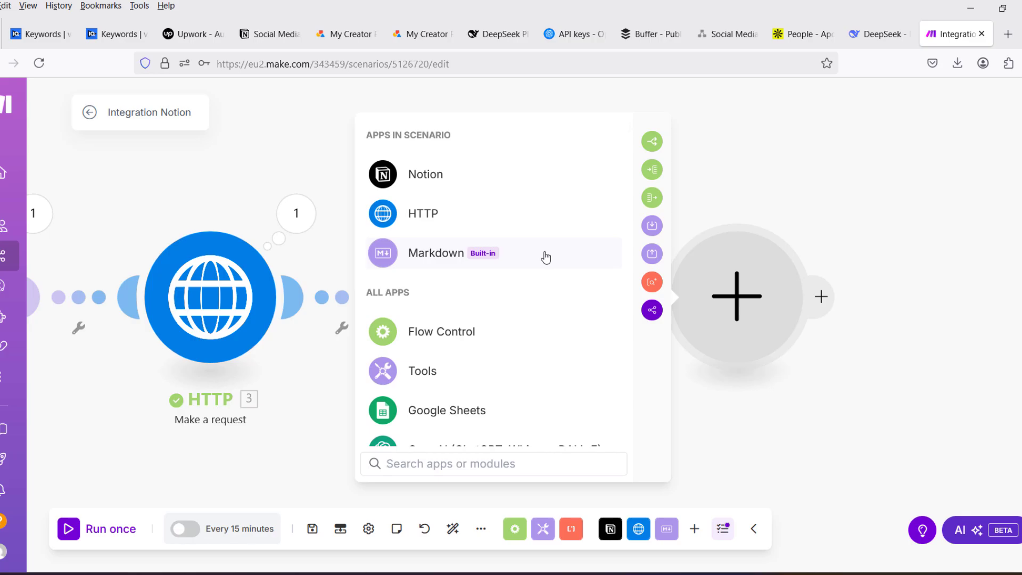
left_click(490, 34)
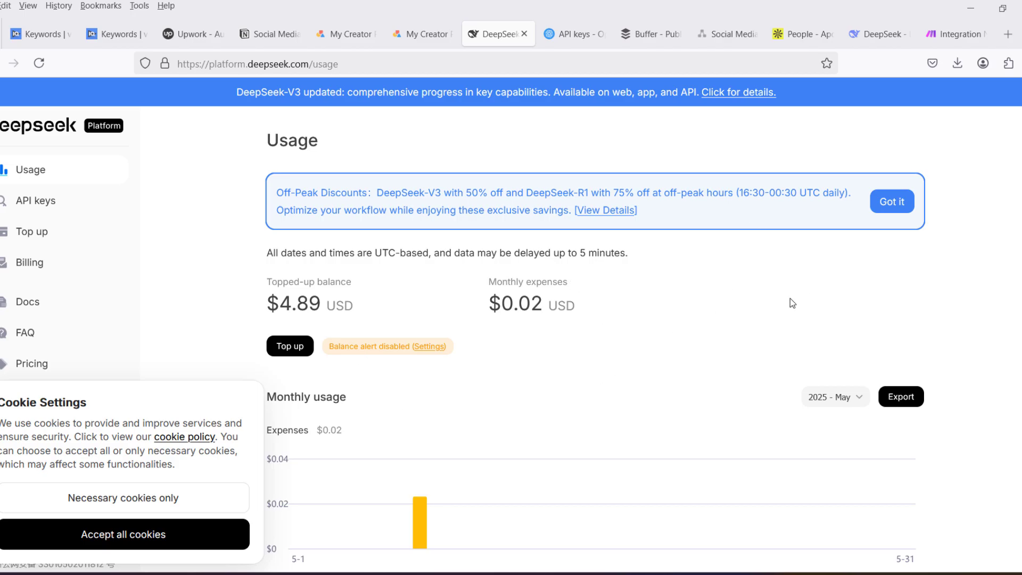
scroll(790, 298, "down", 4)
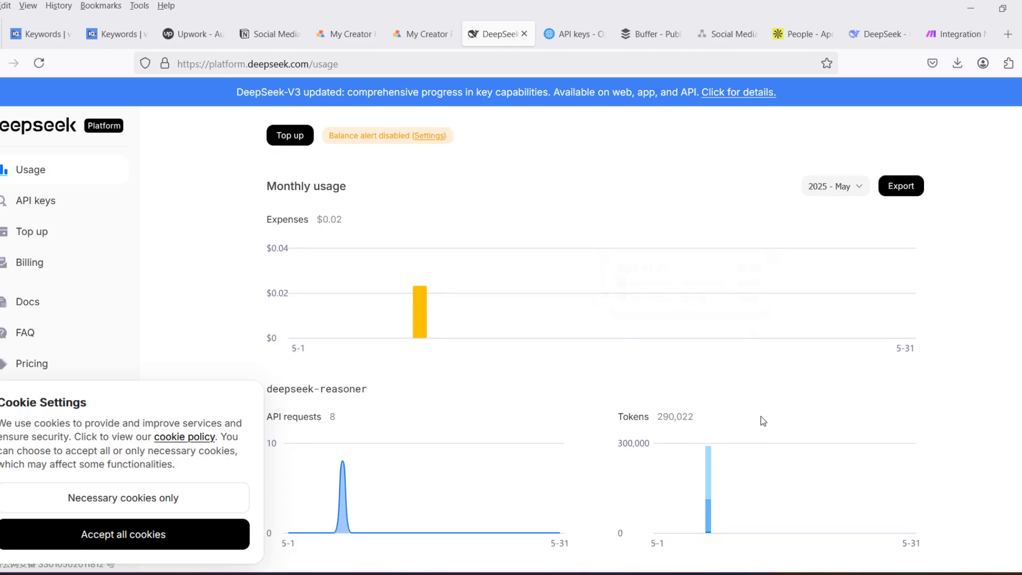
mouse_move(717, 455)
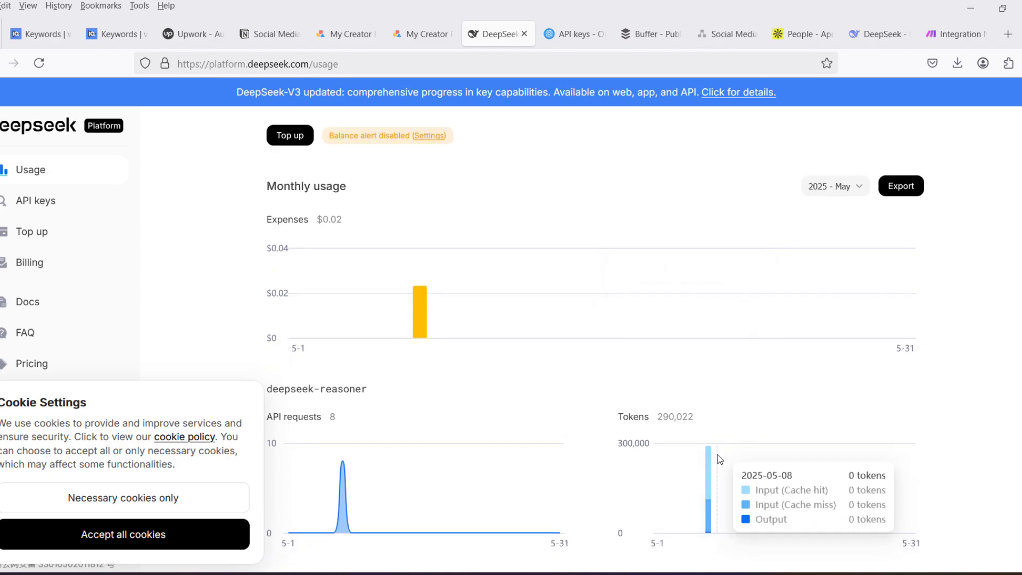
mouse_move(710, 478)
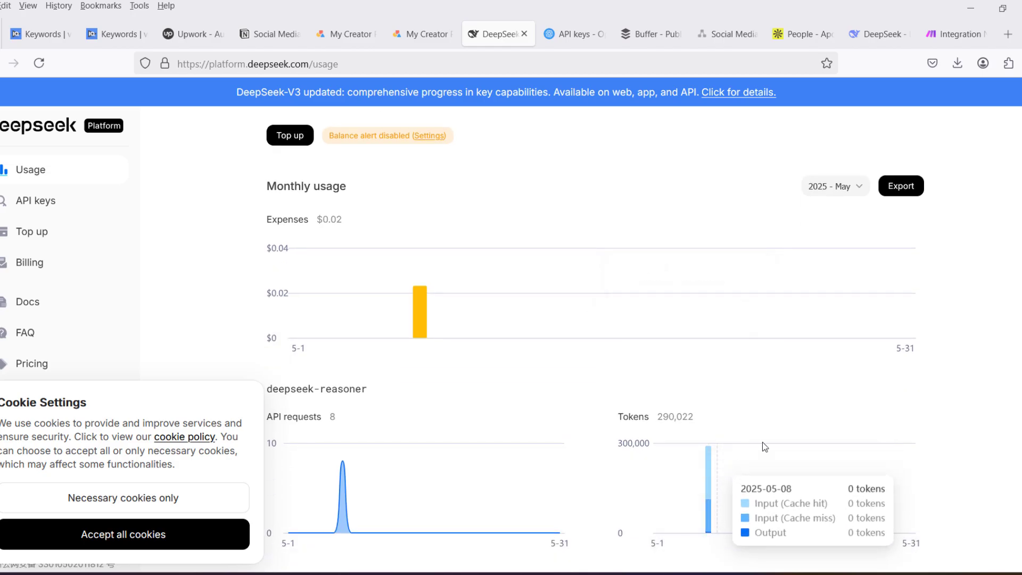
scroll(584, 332, "up", 4)
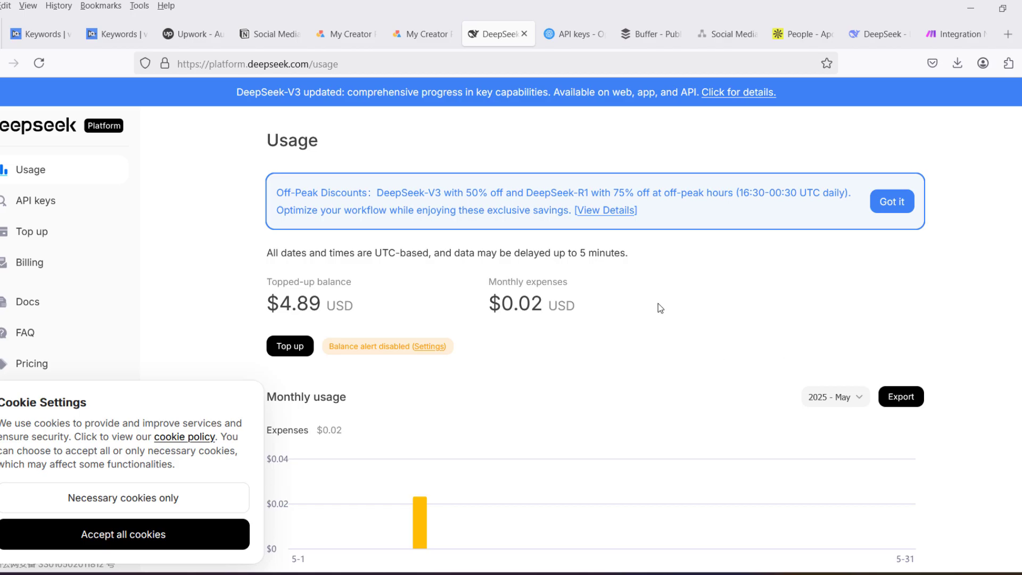
- Return to the Make scenario, search the modules for "deep" and add a DeepSeek AI Create a Chat Completion module
left_click(949, 37)
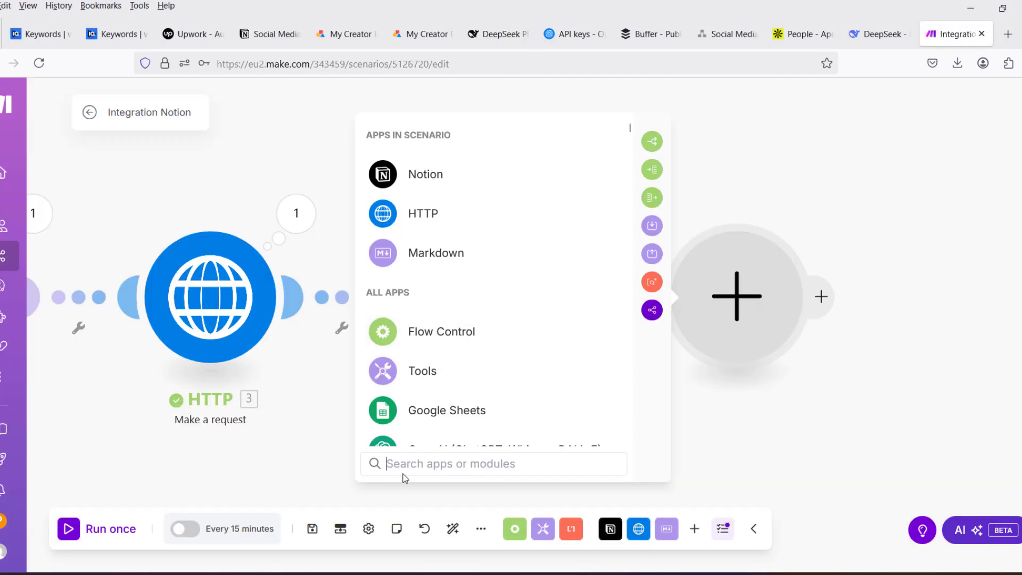
type("deep")
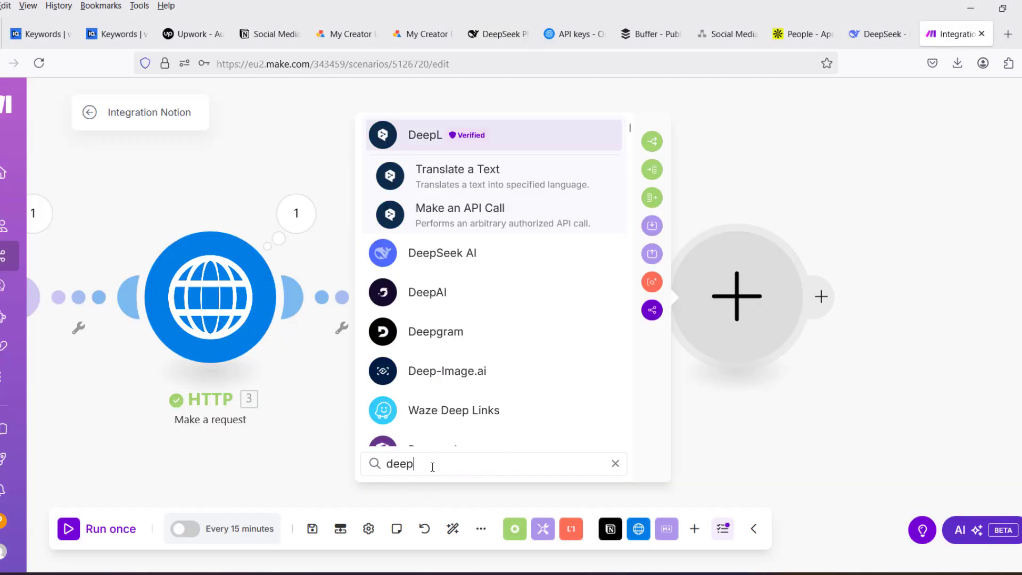
left_click(432, 254)
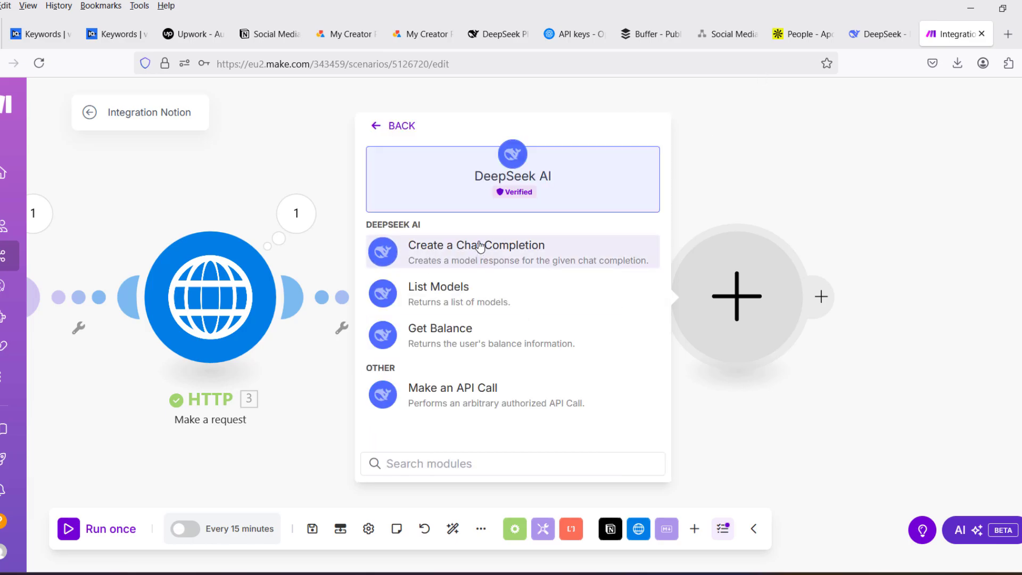
left_click(503, 254)
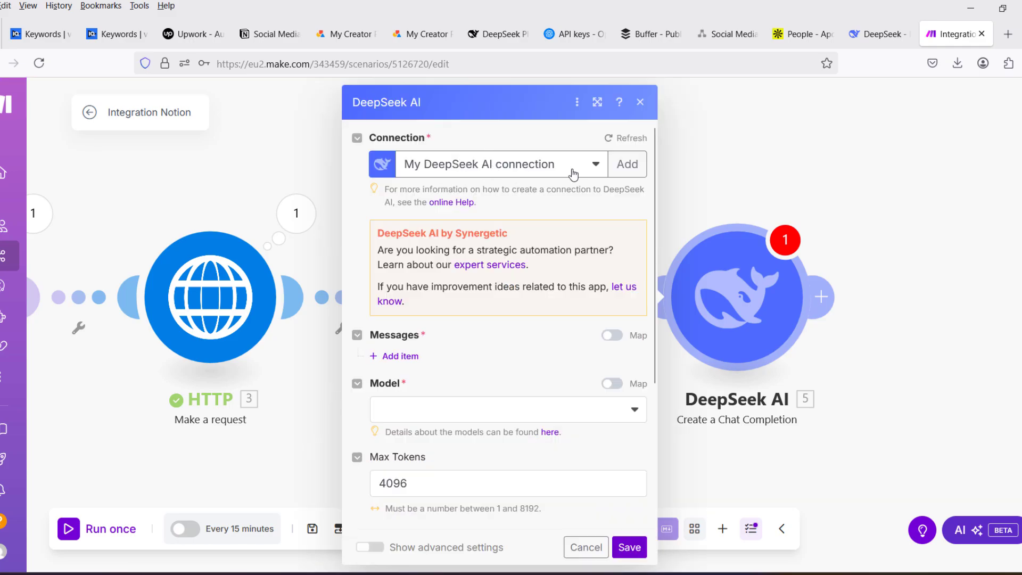
- Start a new connection for the DeepSeek AI module and create an API key named notion_demo on the DeepSeek platform
left_click(627, 169)
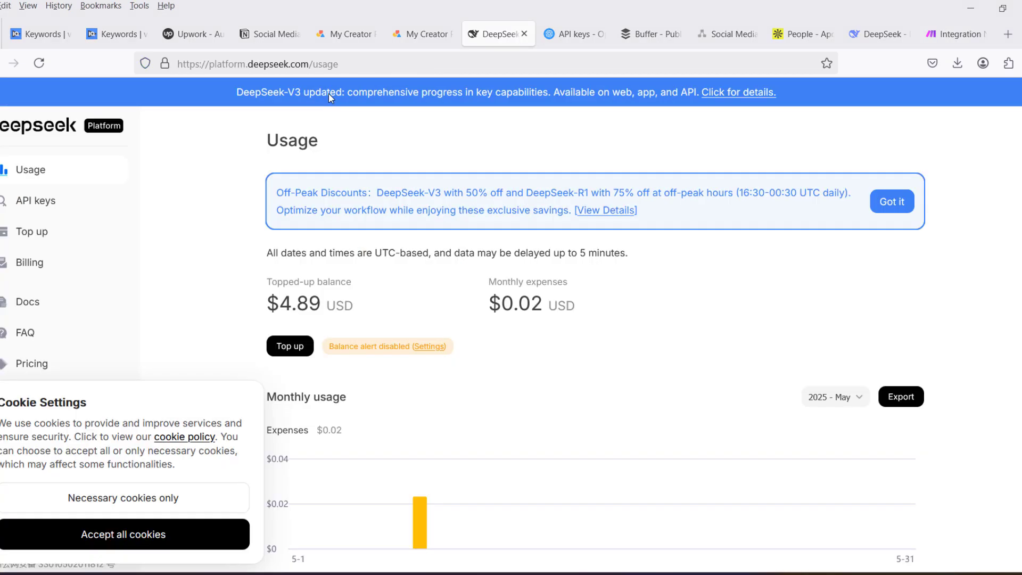
left_click(34, 202)
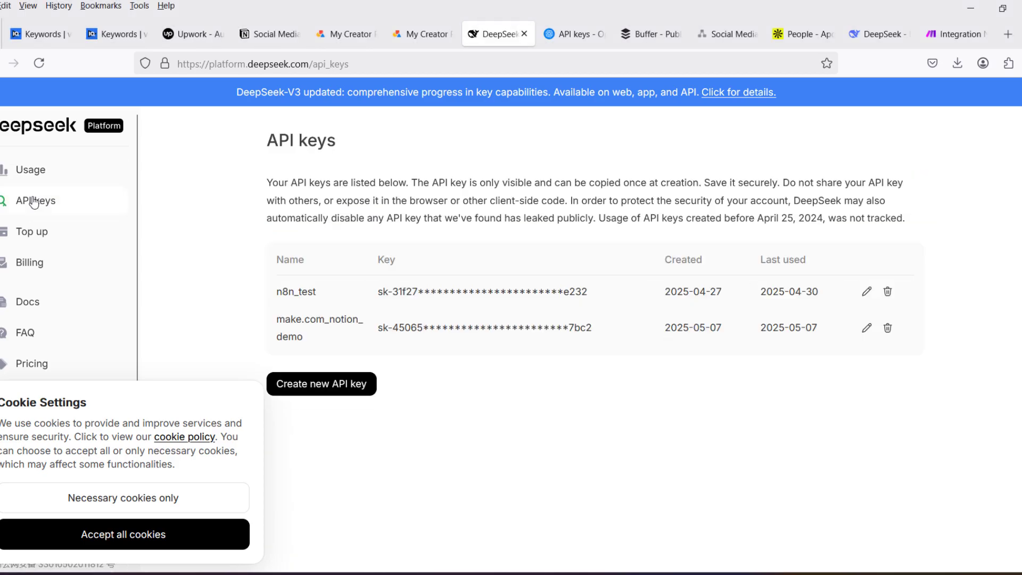
left_click(339, 393)
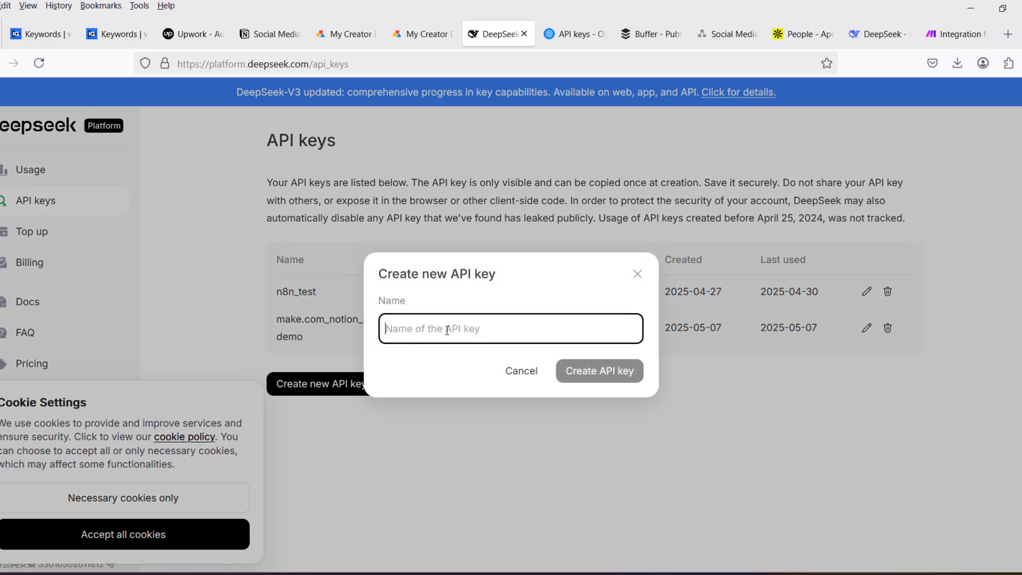
type("no")
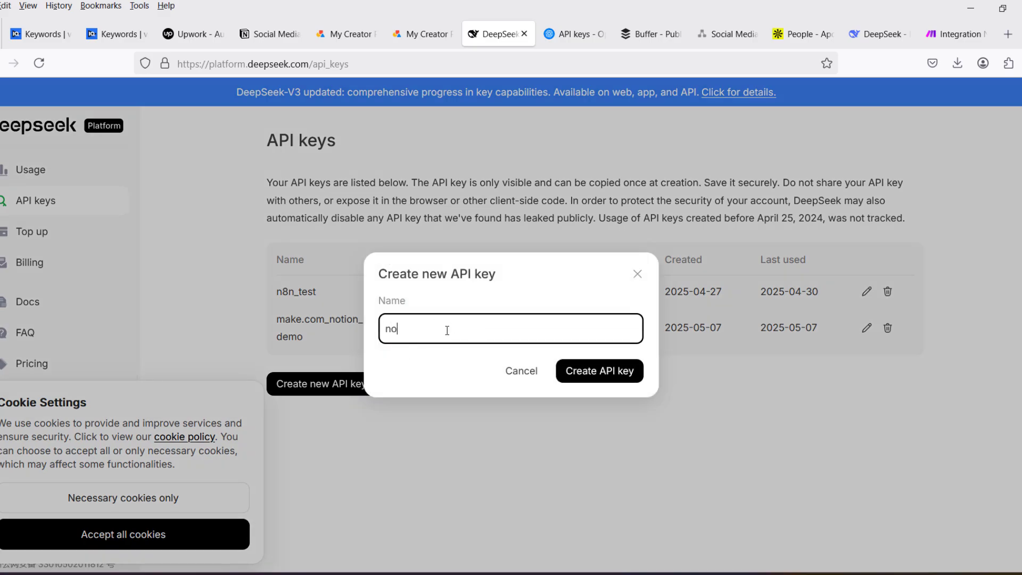
type("tion_demo")
left_click(626, 372)
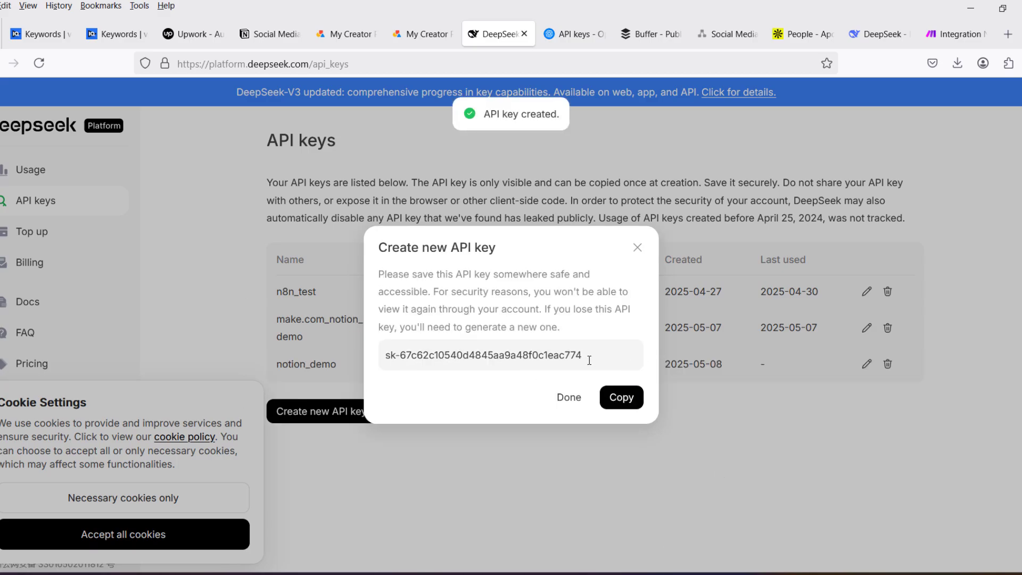
- Copy the new DeepSeek API key, paste it into the API Key field of the DeepSeek AI connection in Make and save the connection
left_click(628, 404)
left_click(563, 399)
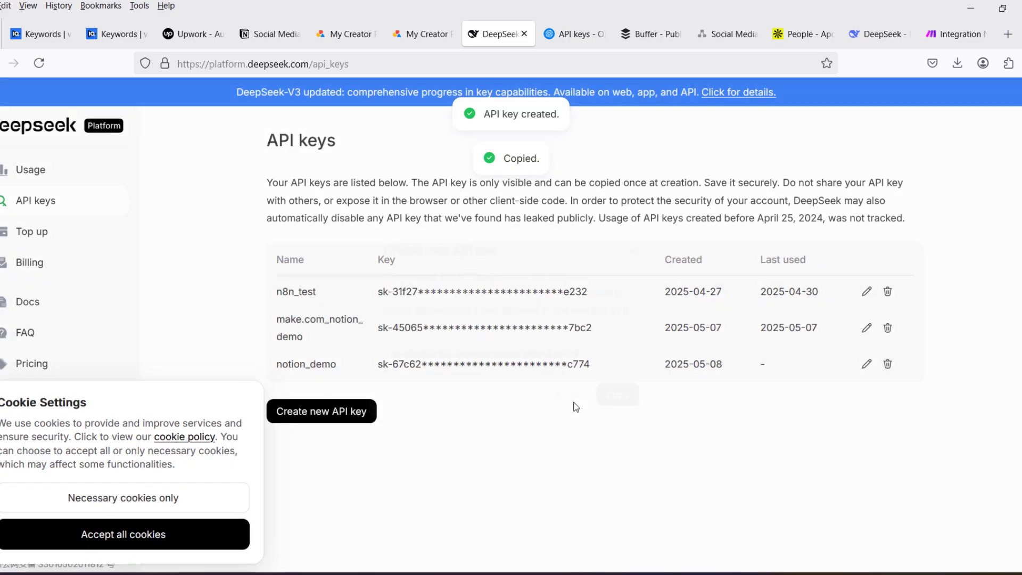
left_click(956, 34)
key("ctrl+v")
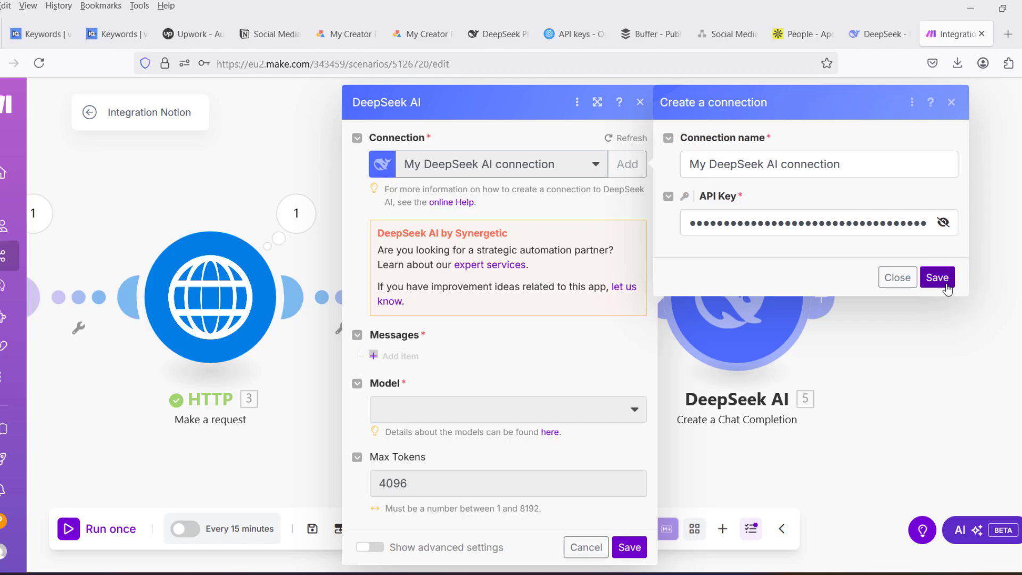
left_click(937, 277)
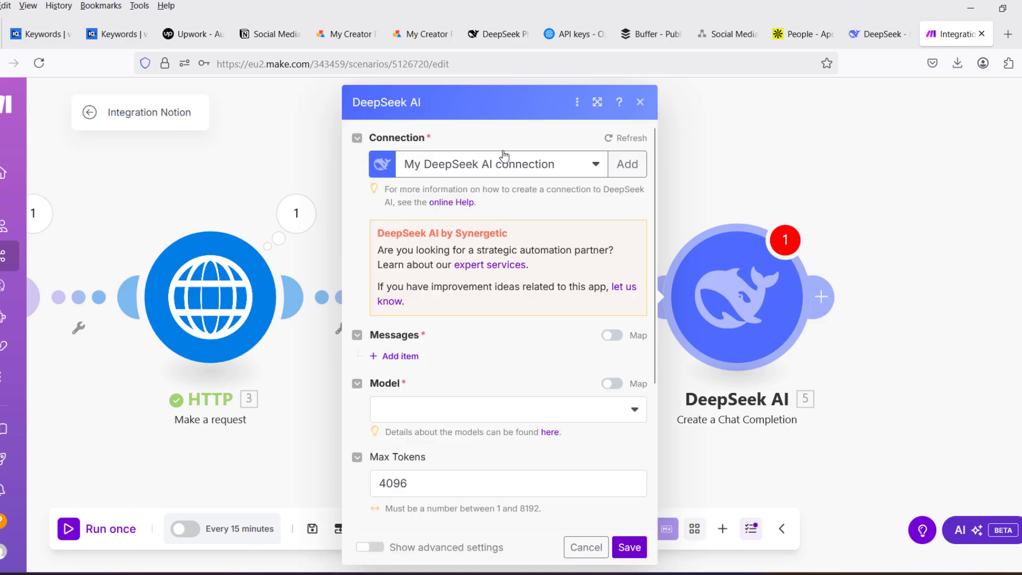
- Choose the deepseek-reasoner model for the DeepSeek AI module and add a message item with the User role
left_click(544, 409)
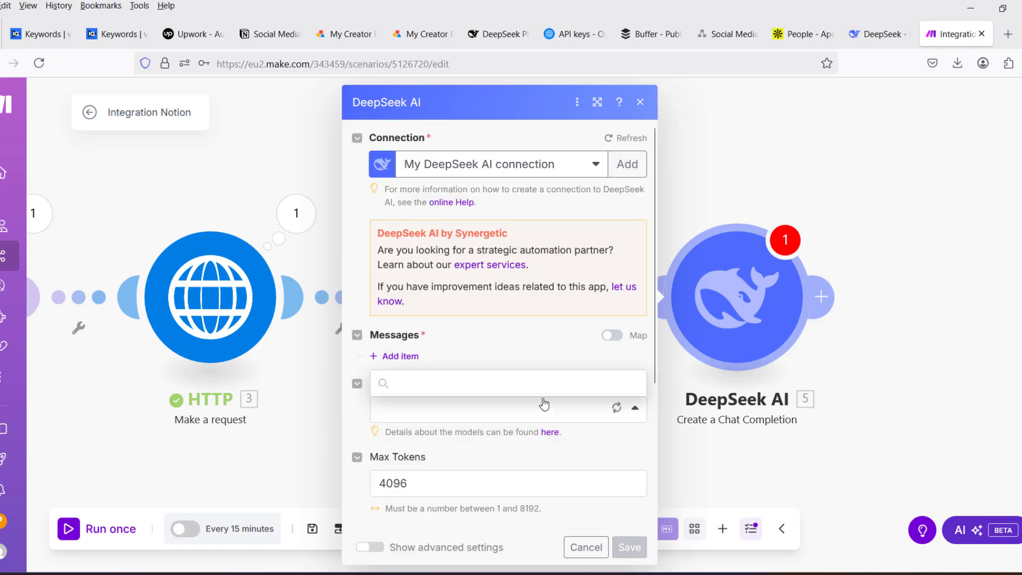
scroll(495, 387, "down", 3)
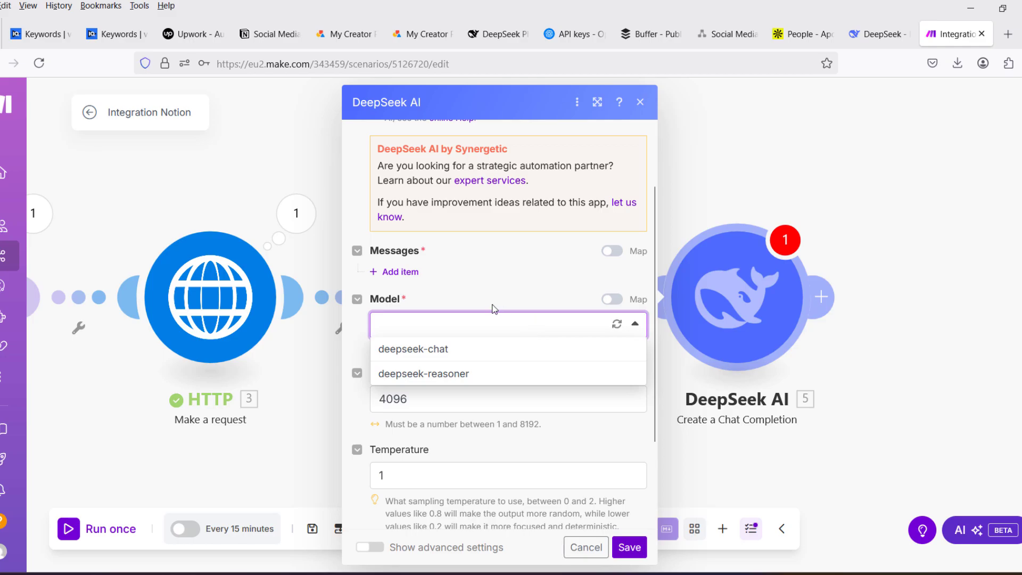
left_click(452, 375)
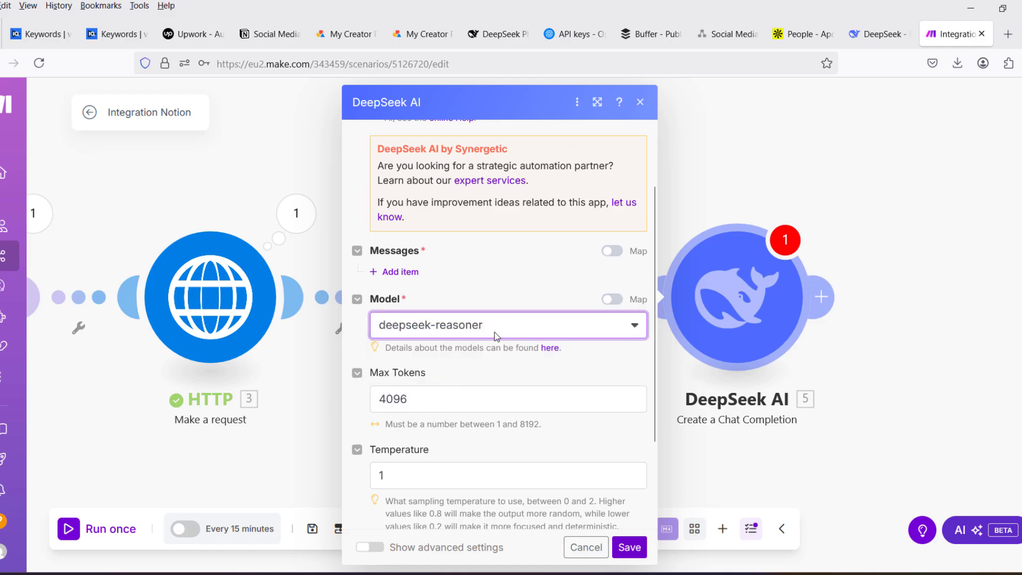
scroll(530, 267, "down", 1)
left_click(406, 357)
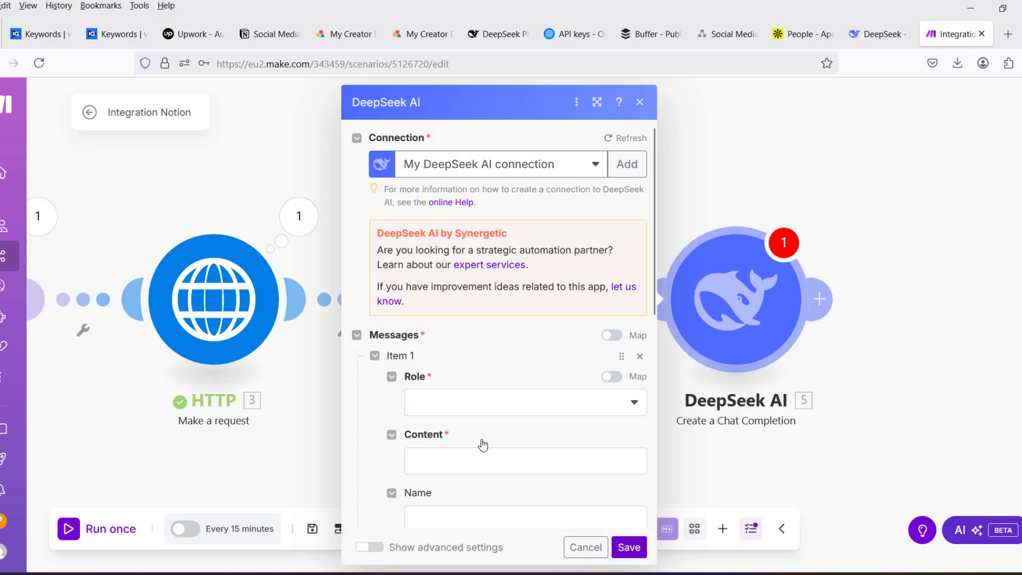
left_click(441, 408)
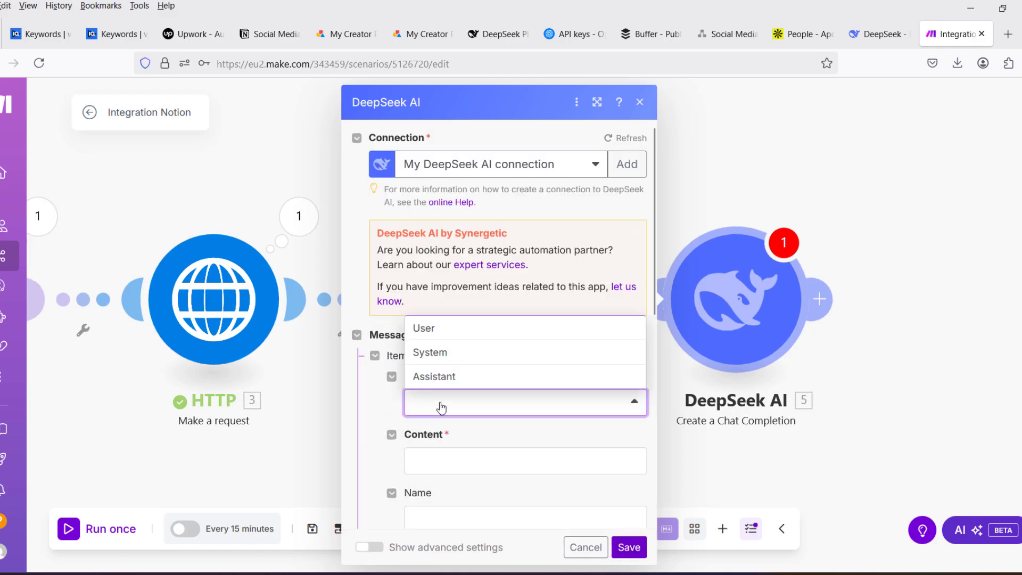
left_click(440, 336)
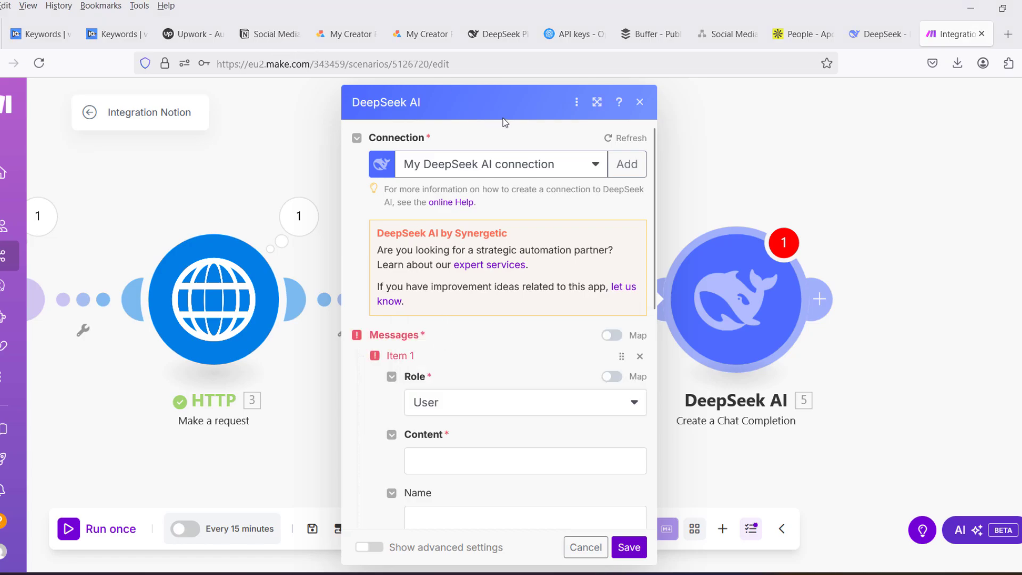
left_click_drag(533, 101, 535, 91)
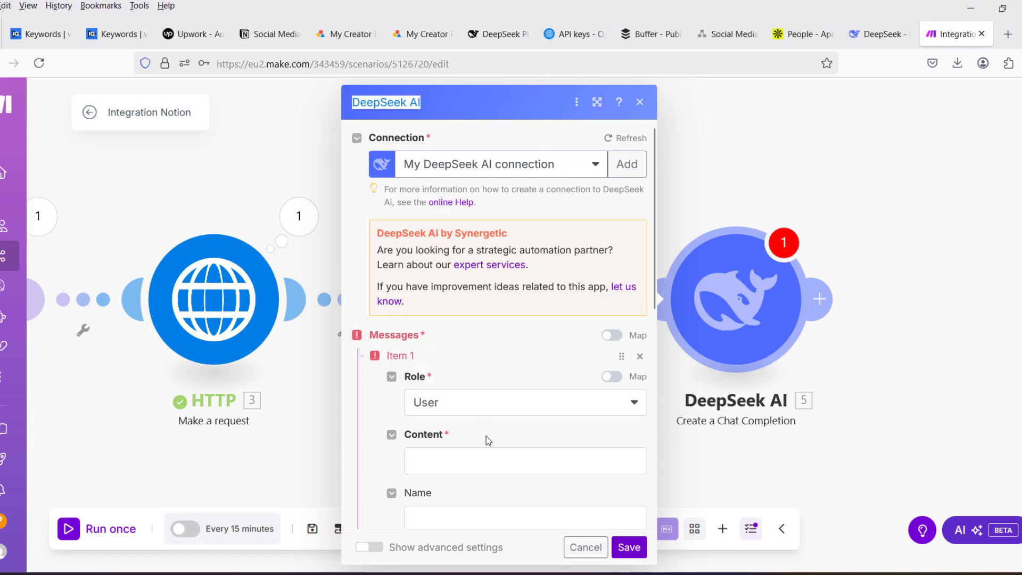
- Paste the content prompt asking to summarize the markdown into a short, engaging, platform-neutral social media paragraph that ends with a soft call-to-action
left_click(476, 463)
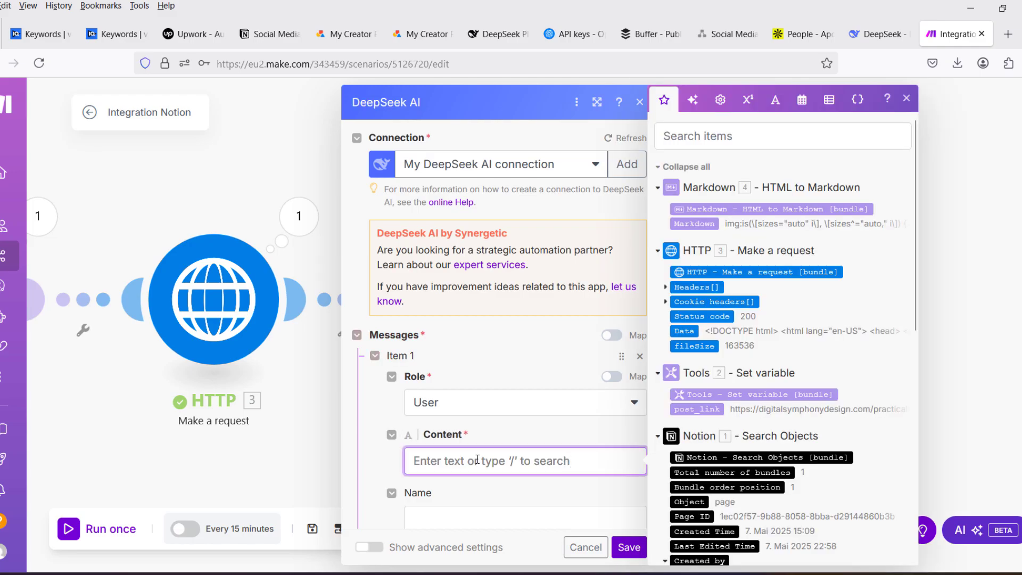
key("ctrl+v")
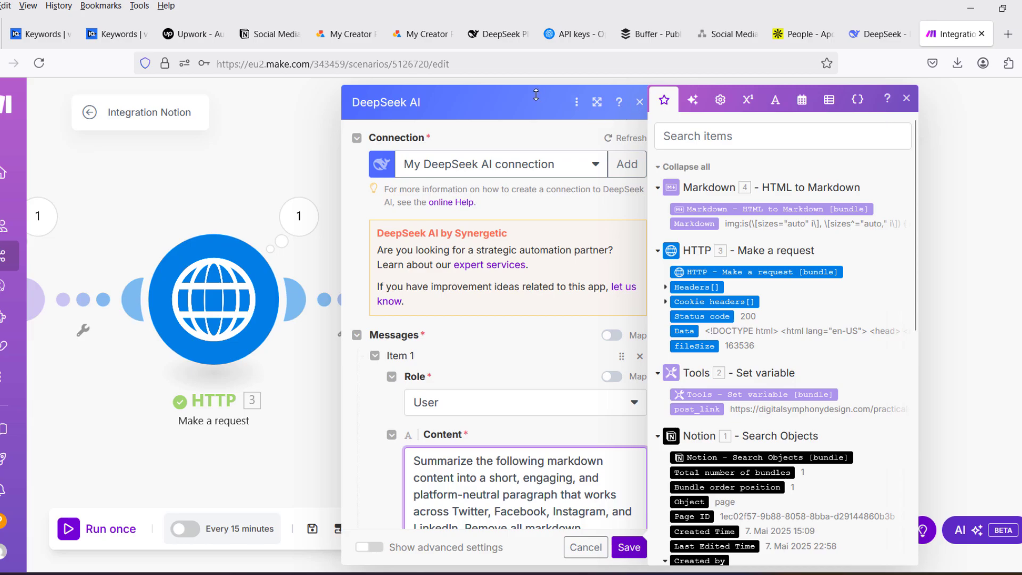
scroll(551, 499, "down", 1)
scroll(551, 500, "down", 2)
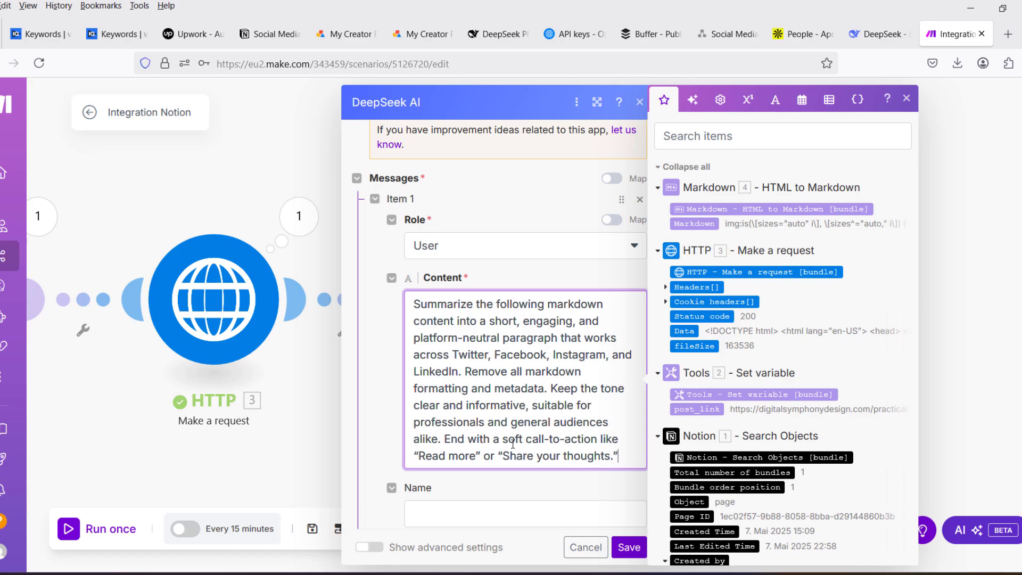
left_click_drag(628, 456, 470, 434)
left_click(566, 410)
- Insert the Markdown module's Markdown output on a new line below the prompt, and save the module and the scenario
key("Return")
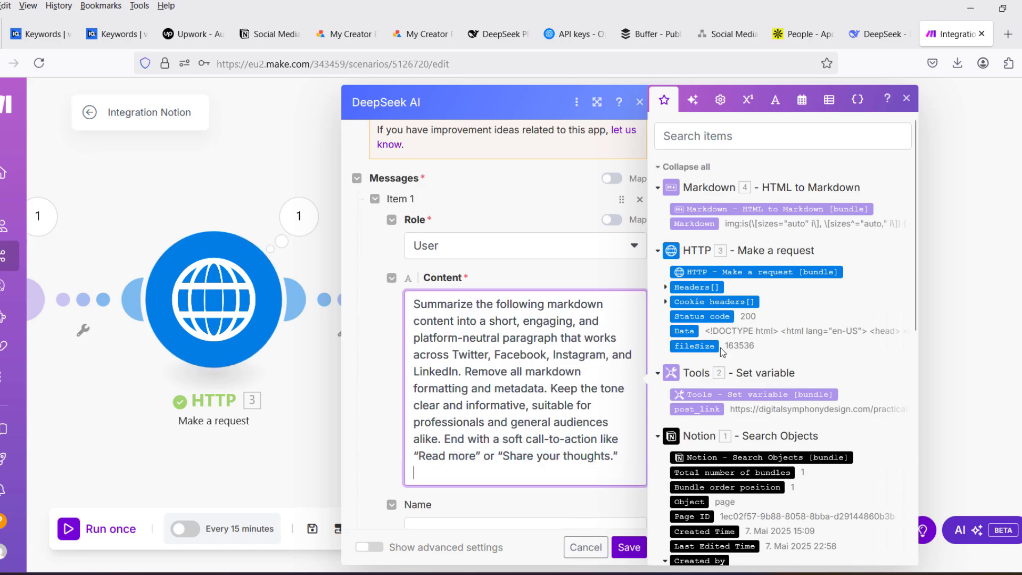
left_click_drag(694, 223, 469, 477)
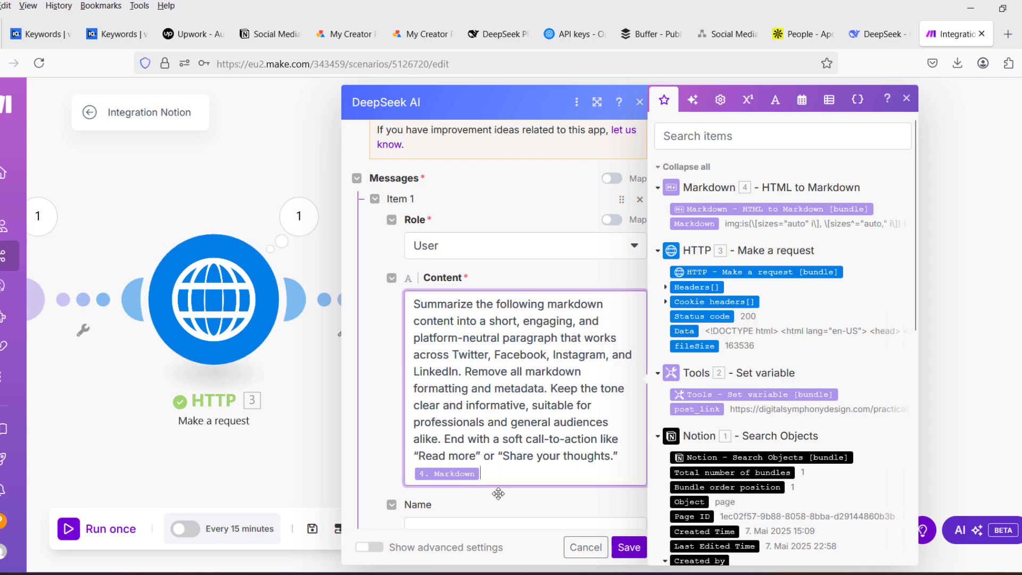
left_click(629, 547)
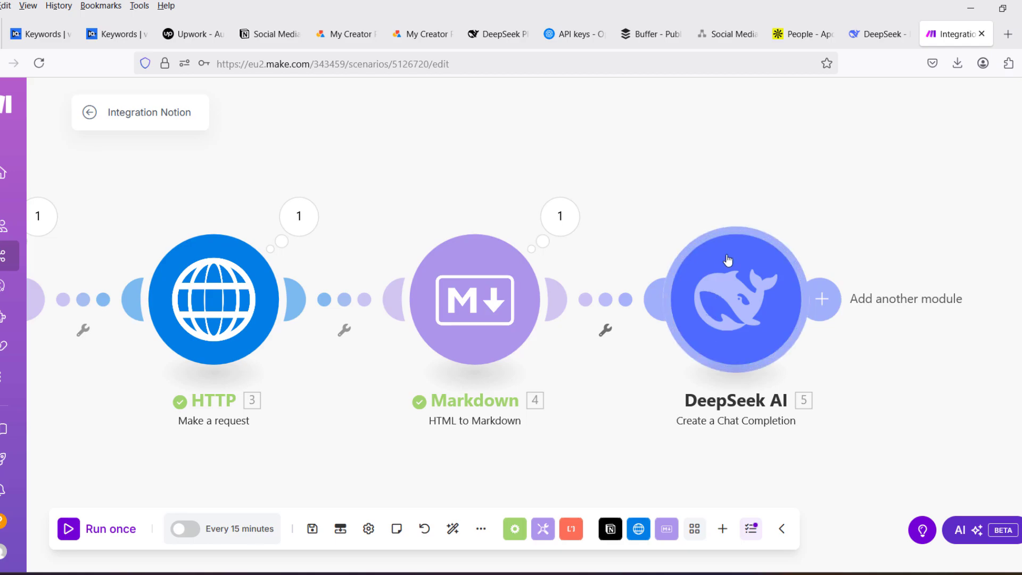
key("ctrl+s")
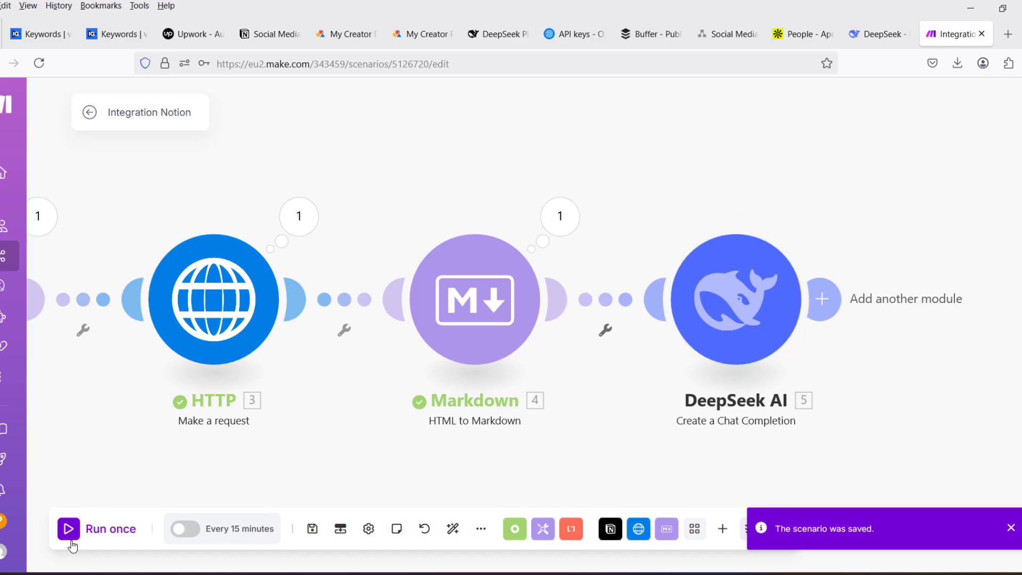
- Auto-align the scenario's modules and run the scenario once
left_click(453, 531)
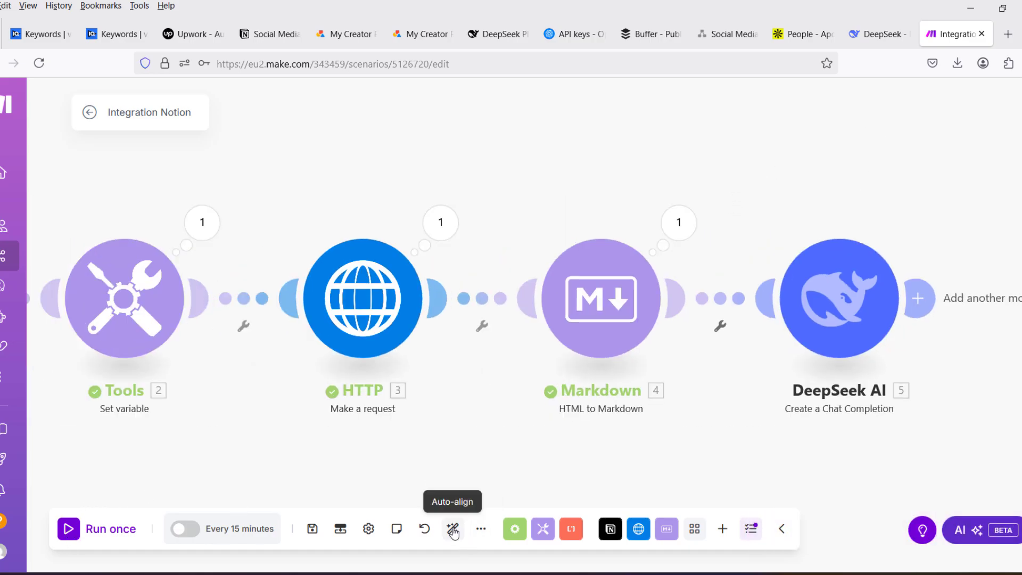
mouse_move(90, 525)
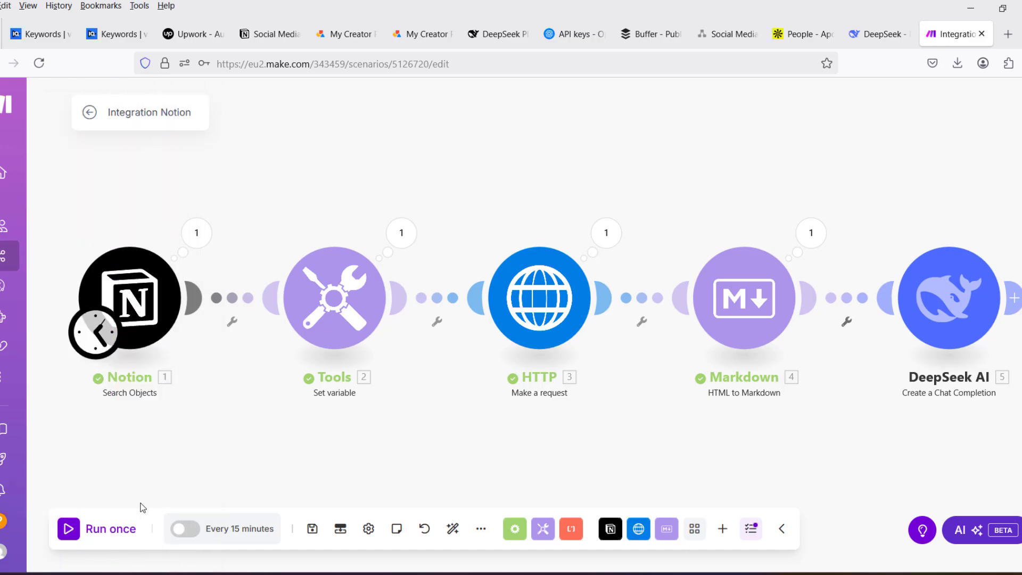
left_click(69, 530)
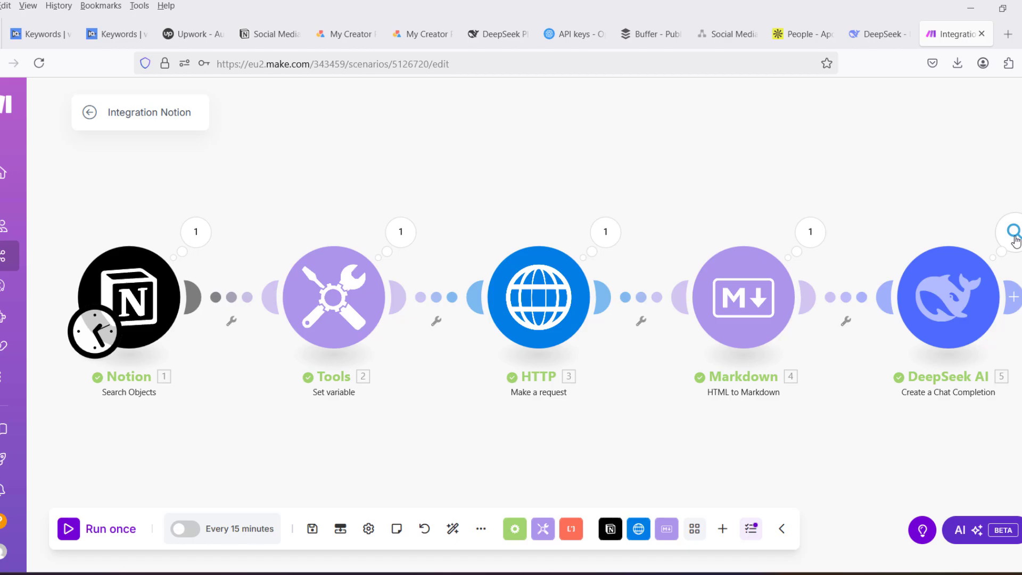
- Open the DeepSeek AI module's run output, read the generated summary in the Result field and close the output
left_click(1015, 238)
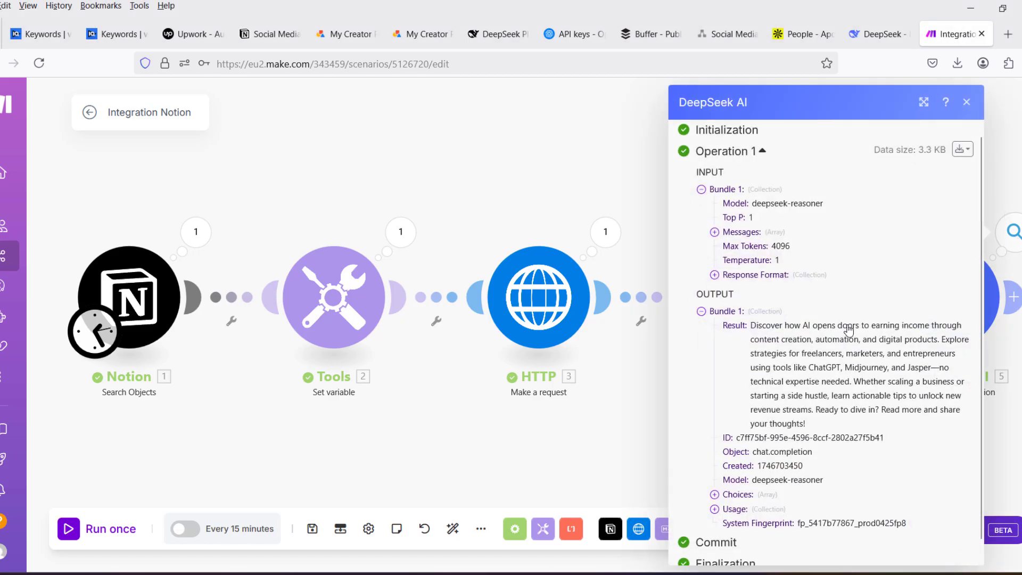
scroll(851, 352, "down", 1)
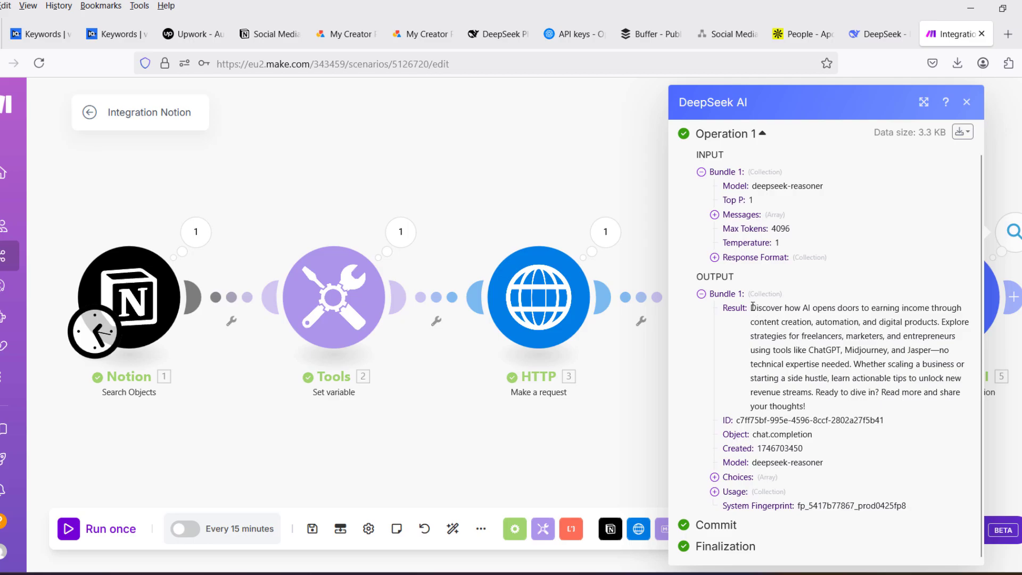
left_click_drag(753, 308, 853, 376)
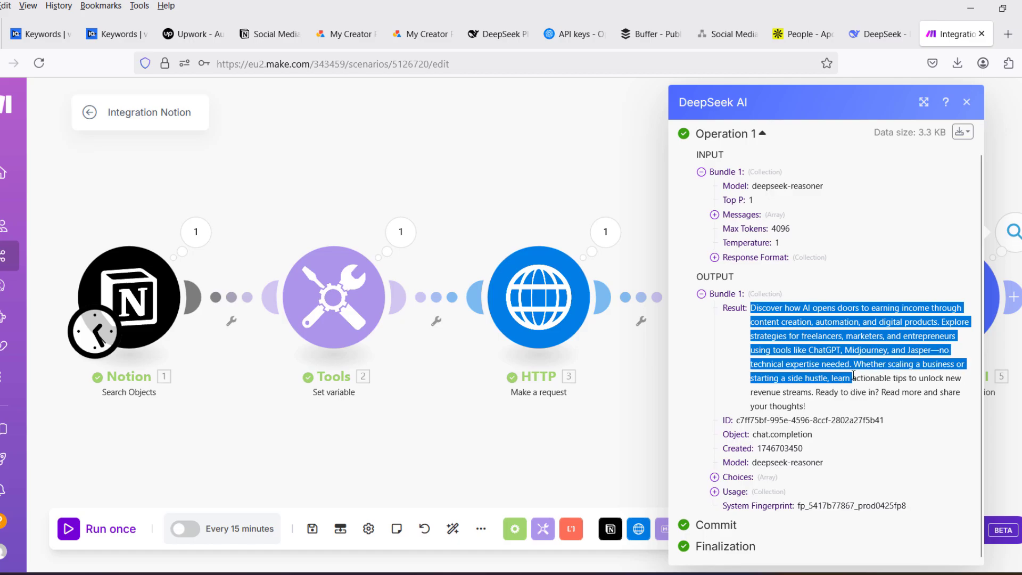
left_click(853, 377)
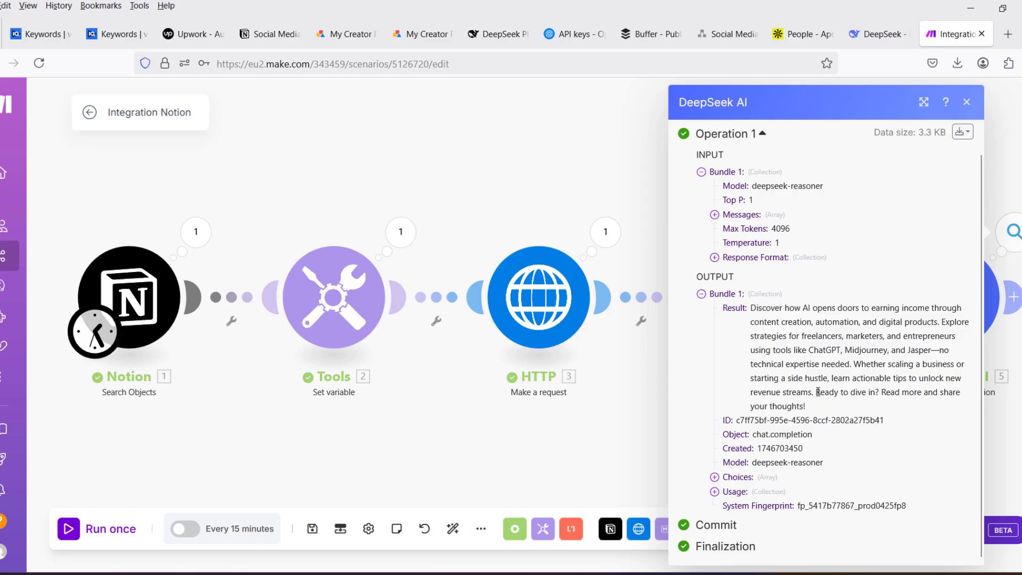
mouse_move(818, 392)
left_mouse_down()
mouse_move(877, 393)
mouse_move(820, 379)
mouse_move(806, 406)
mouse_move(818, 384)
left_mouse_up()
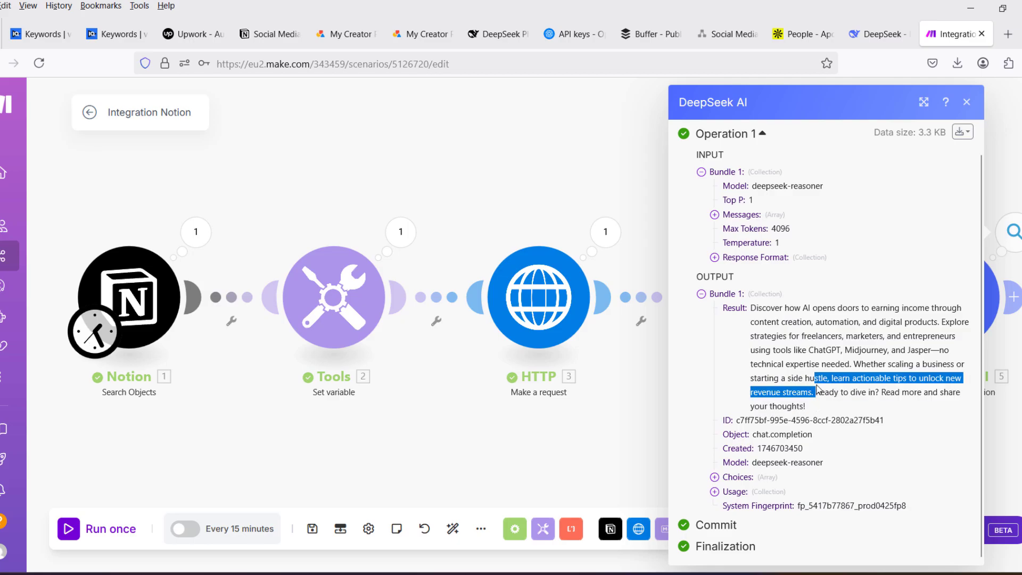
left_click(977, 102)
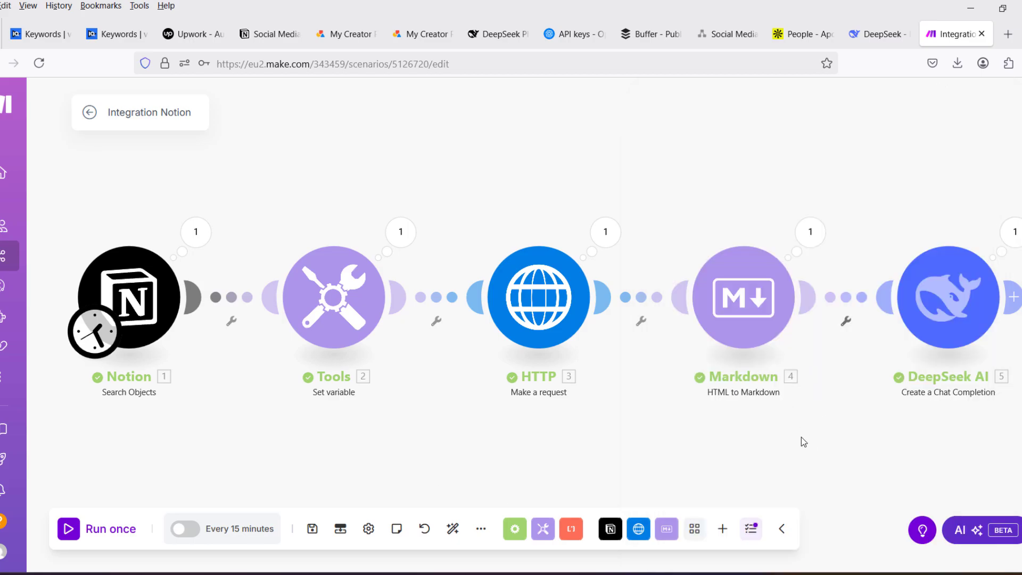
- Search the modules for "open" and add an OpenAI Generate an Image module after DeepSeek AI, keeping the connection My OpenAI connection MK
left_click_drag(861, 446, 620, 452)
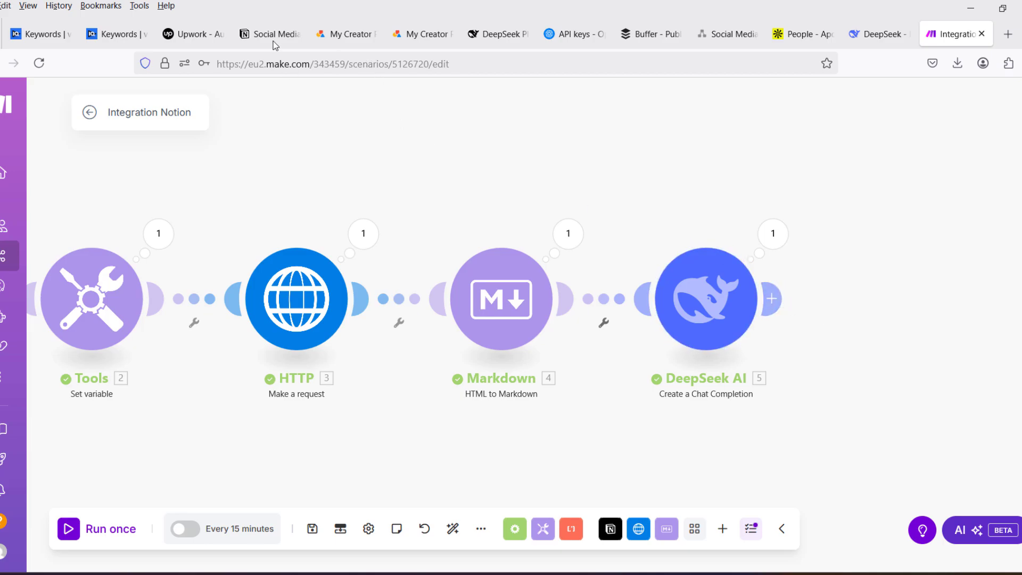
left_click(776, 298)
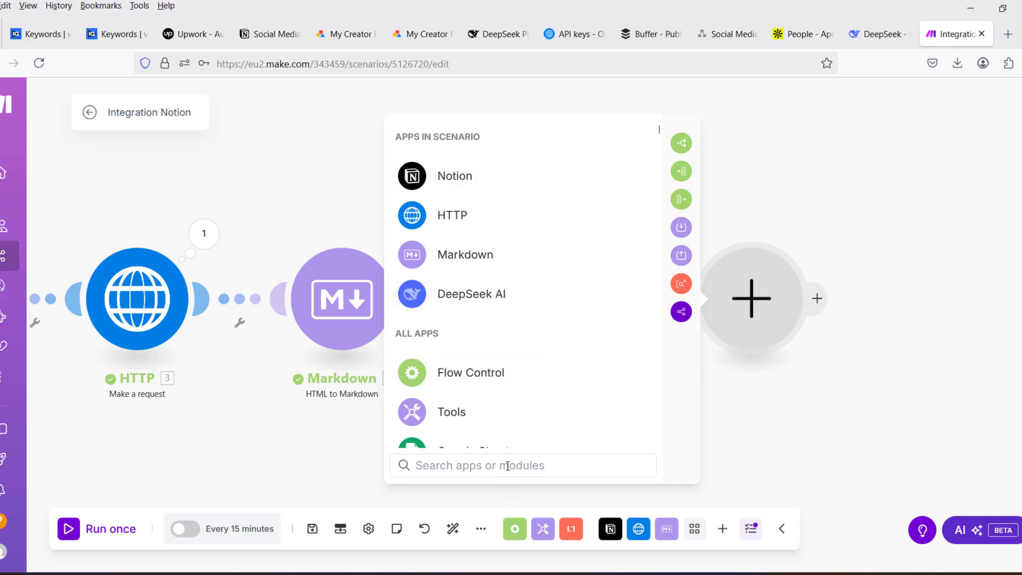
type("open")
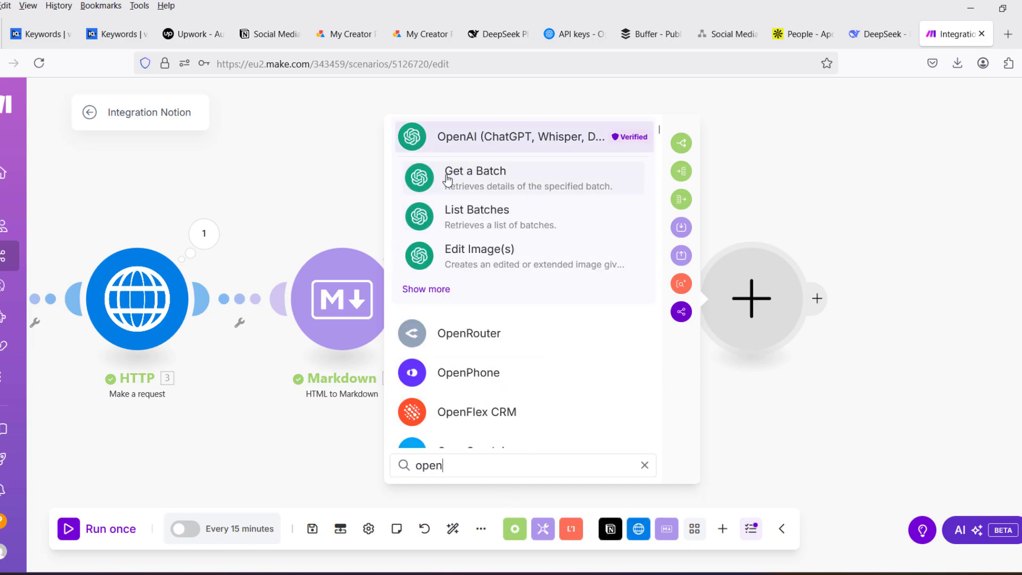
left_click(461, 140)
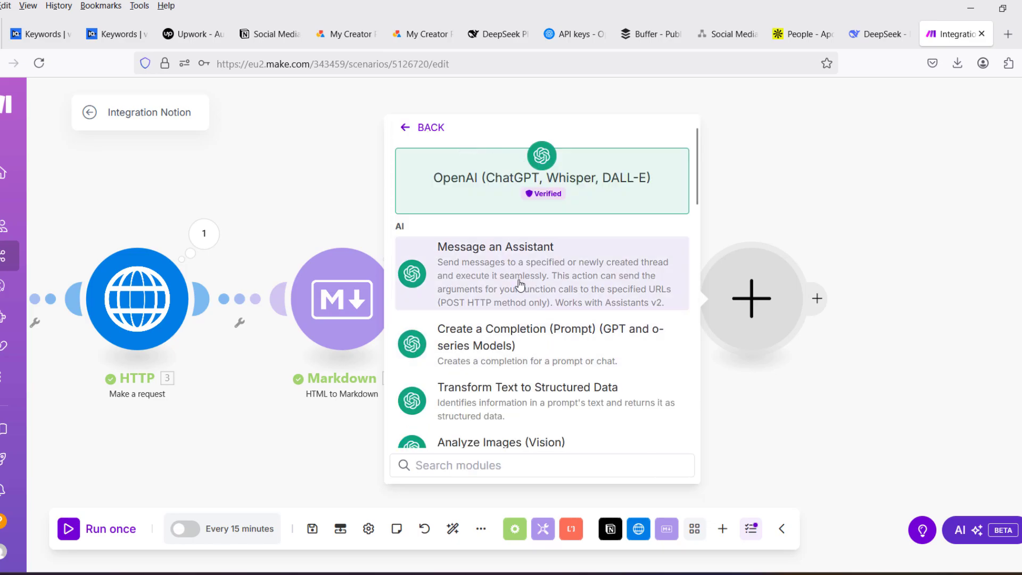
scroll(520, 286, "down", 2)
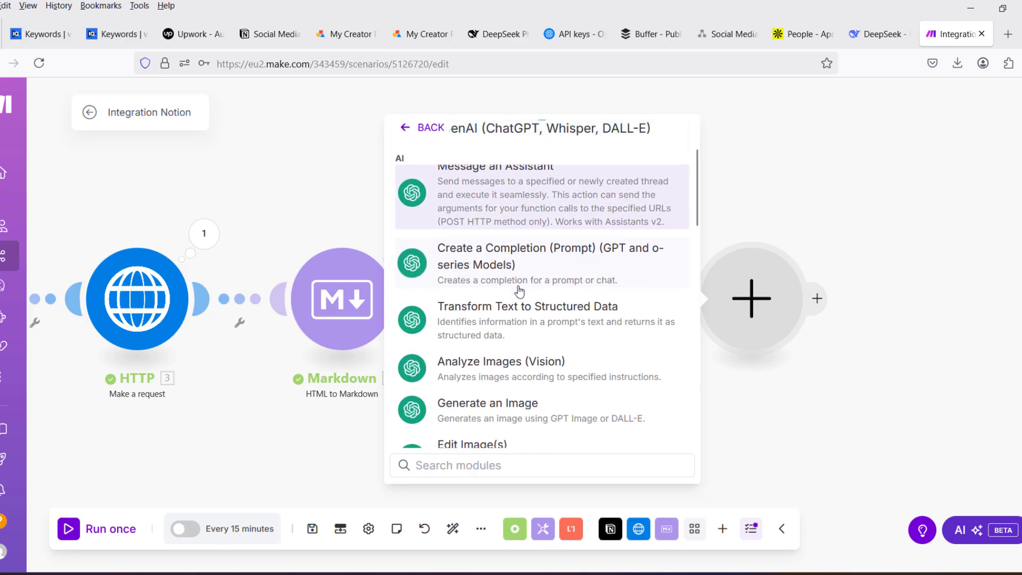
scroll(520, 290, "down", 2)
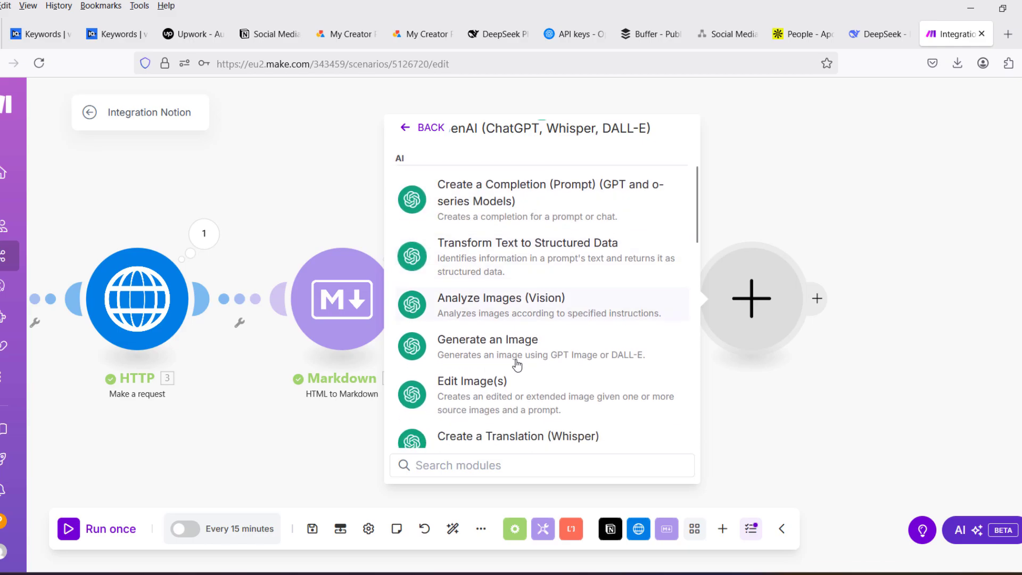
left_click(501, 330)
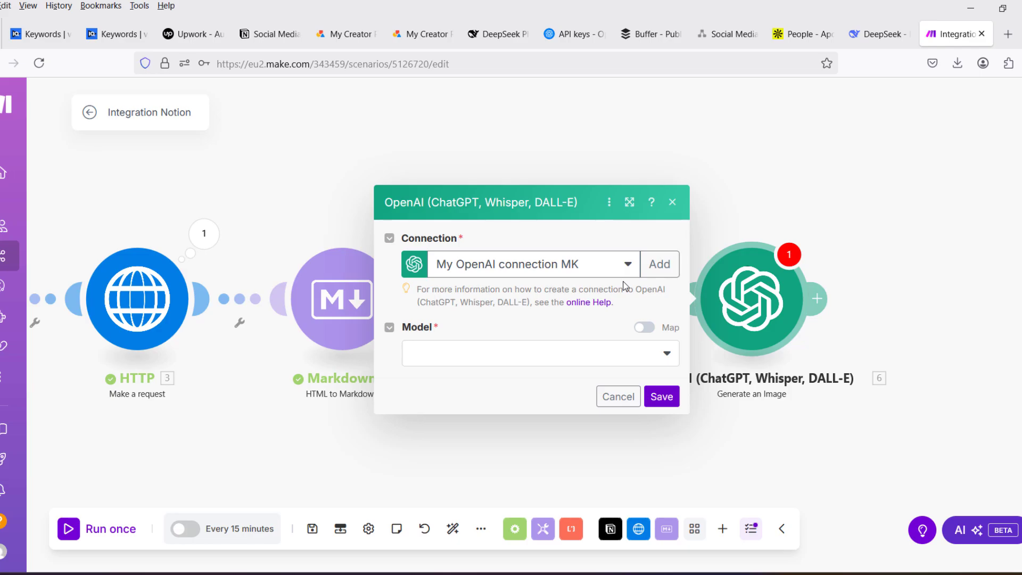
left_click(662, 272)
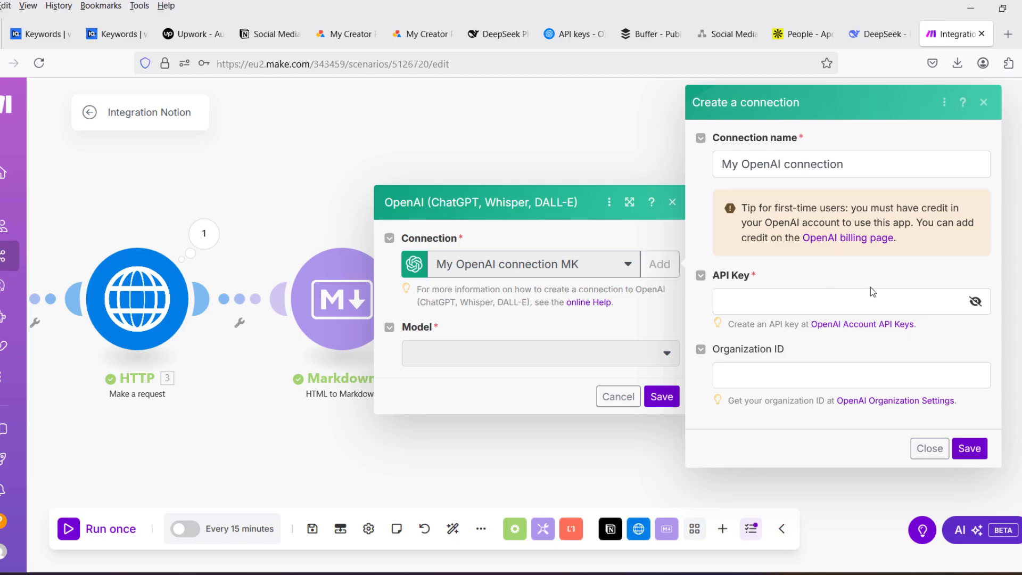
left_click(984, 104)
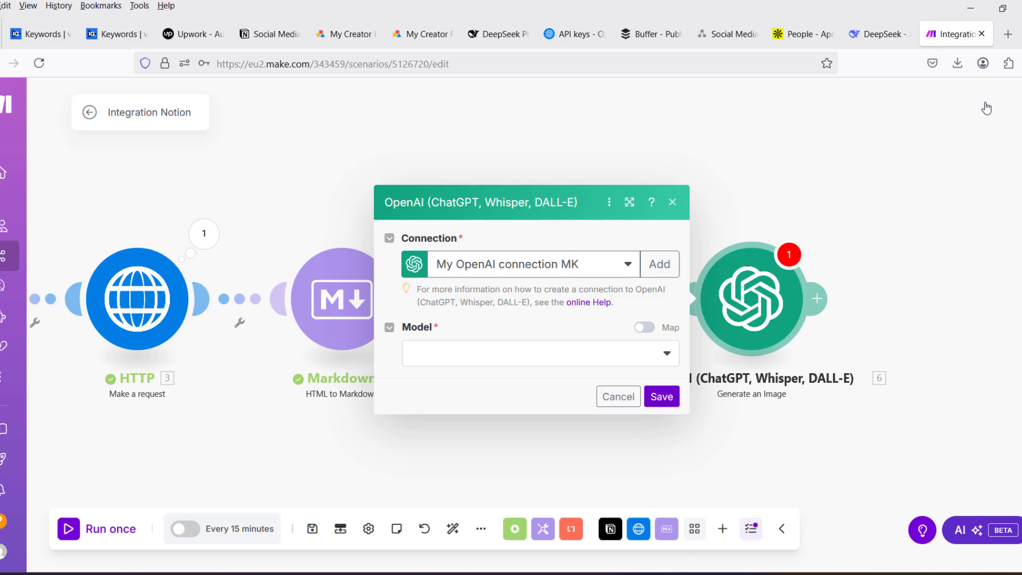
- Set the image model to GPT Image 1 and enter a prompt for a modern, minimal, text-free Instagram-style image representing the article summary
left_click(667, 356)
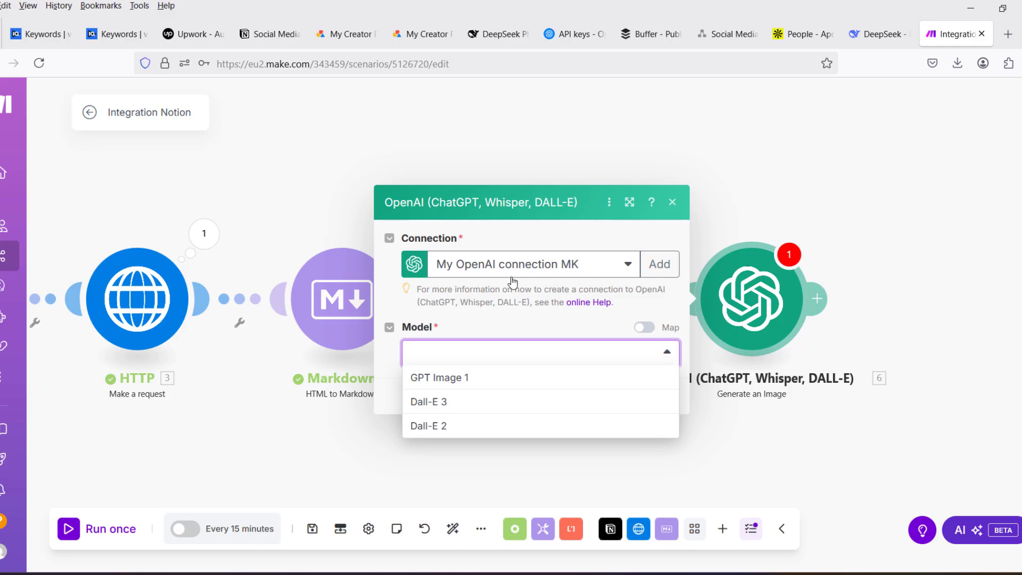
left_click(439, 379)
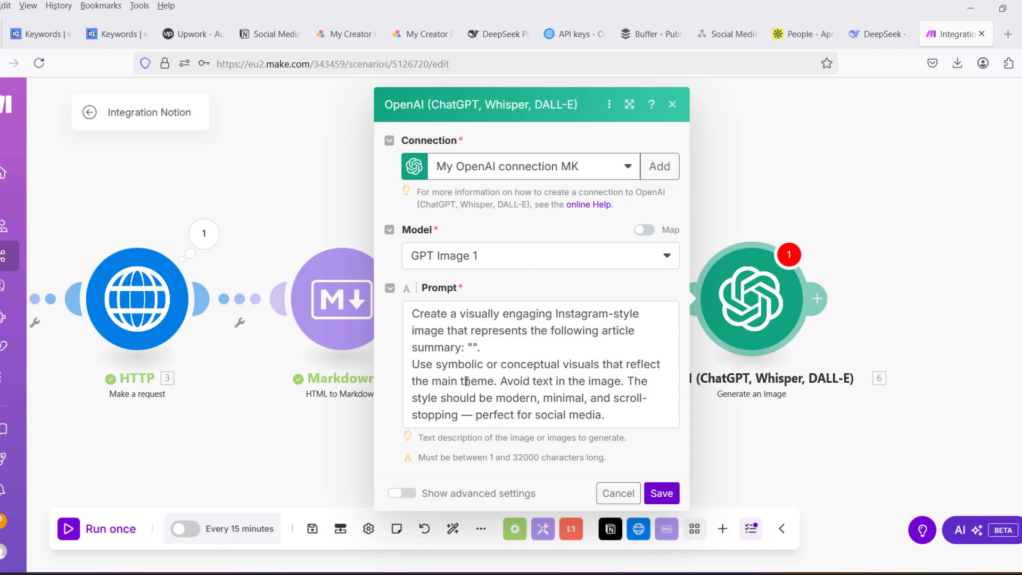
- Insert DeepSeek AI's Choices[] Message Content between the quotation marks after "summary:" in the image prompt and save the module
left_click(472, 347)
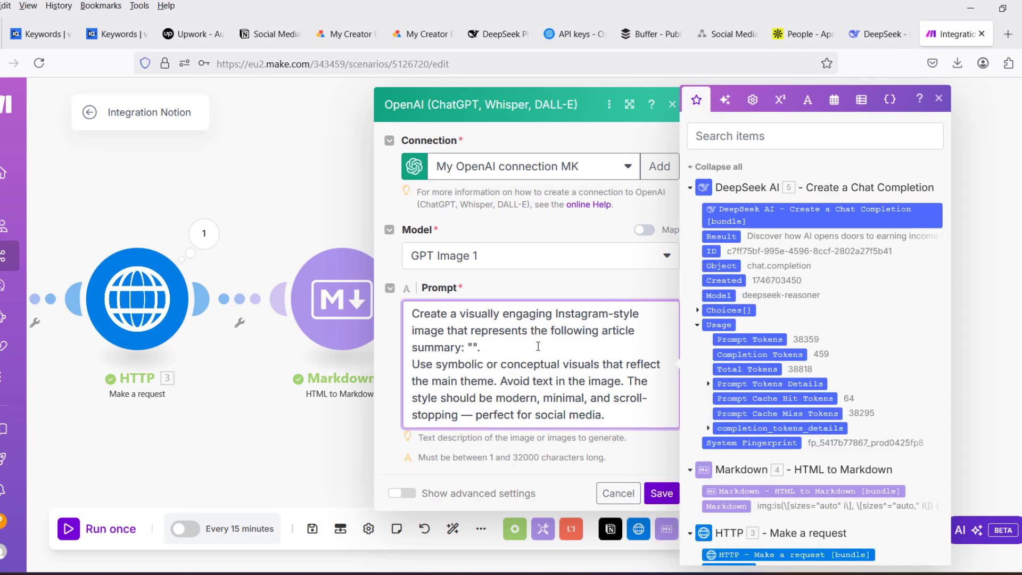
left_click(696, 311)
left_click(709, 340)
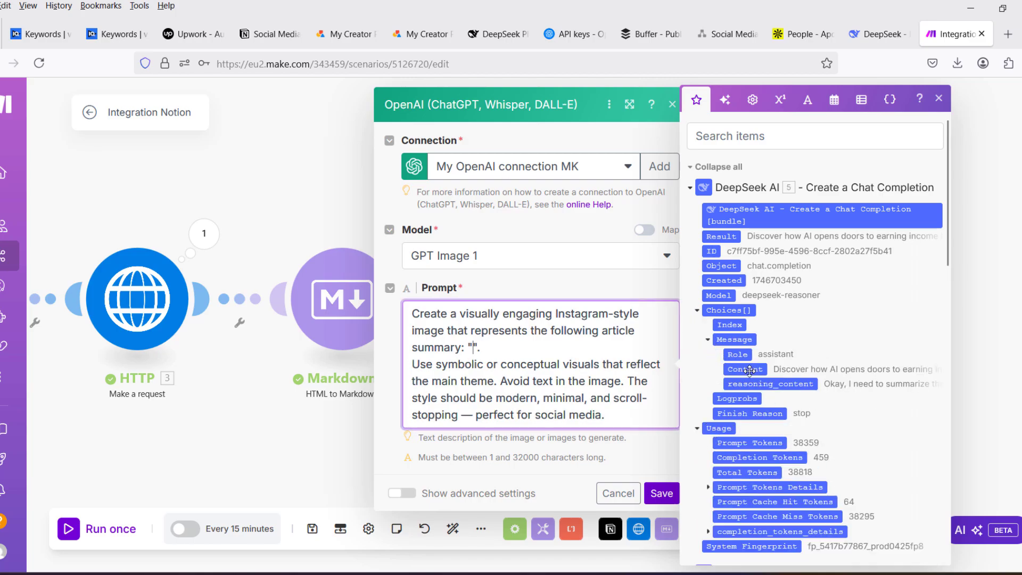
left_click_drag(745, 374, 472, 356)
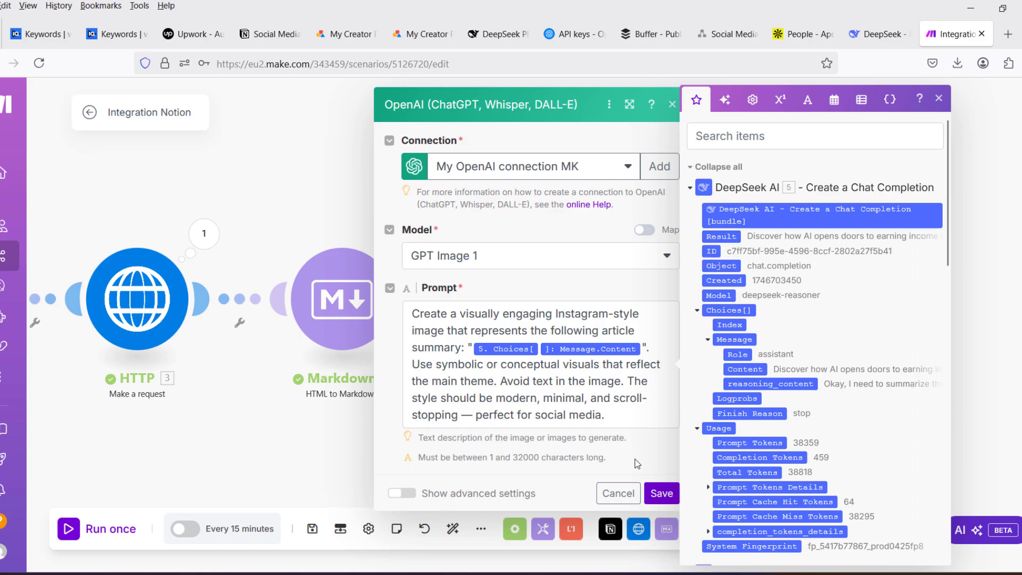
left_click(662, 494)
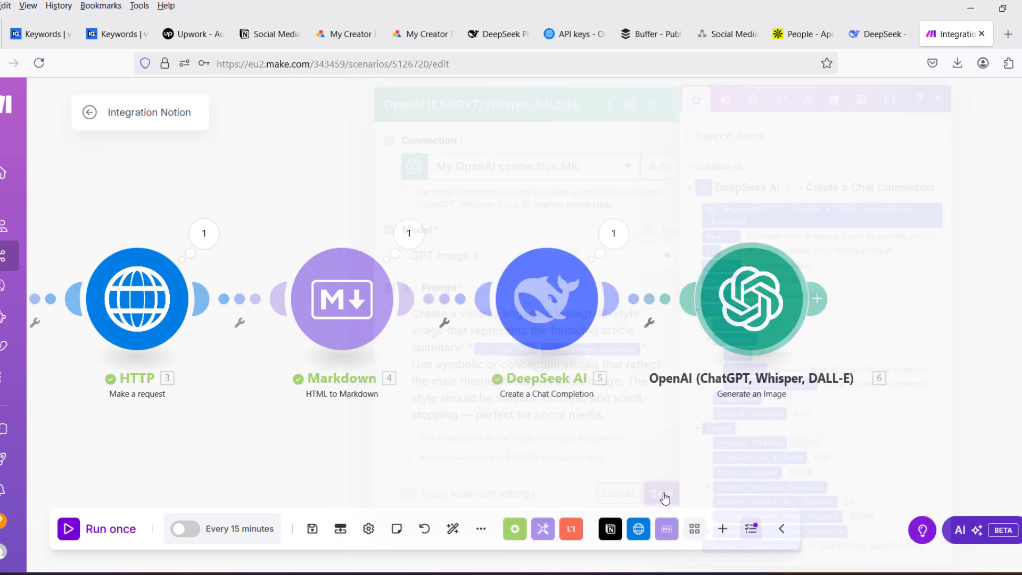
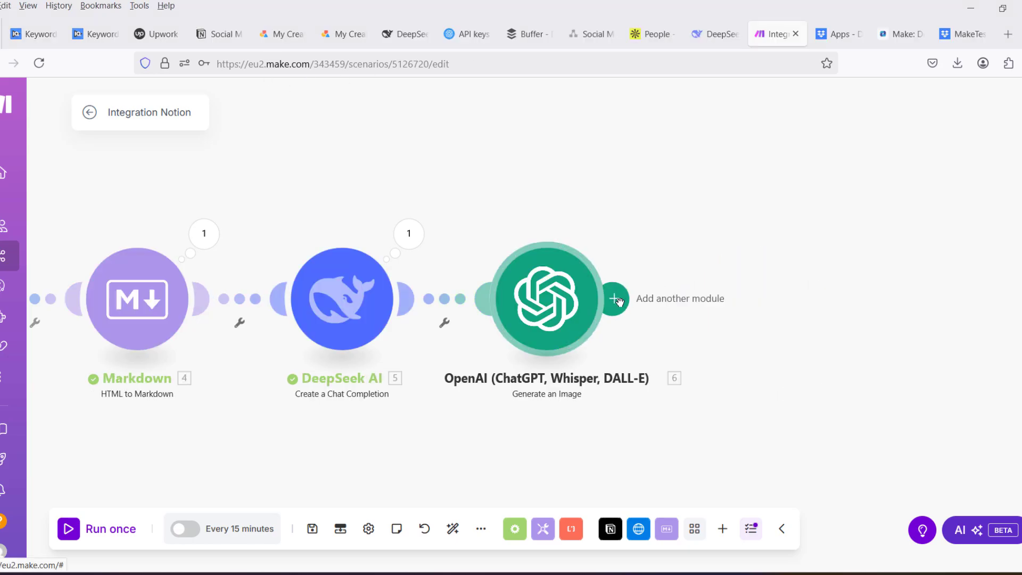
- Search the modules for "drop" and add a Dropbox Upload a File module after OpenAI Generate an Image
left_click(616, 299)
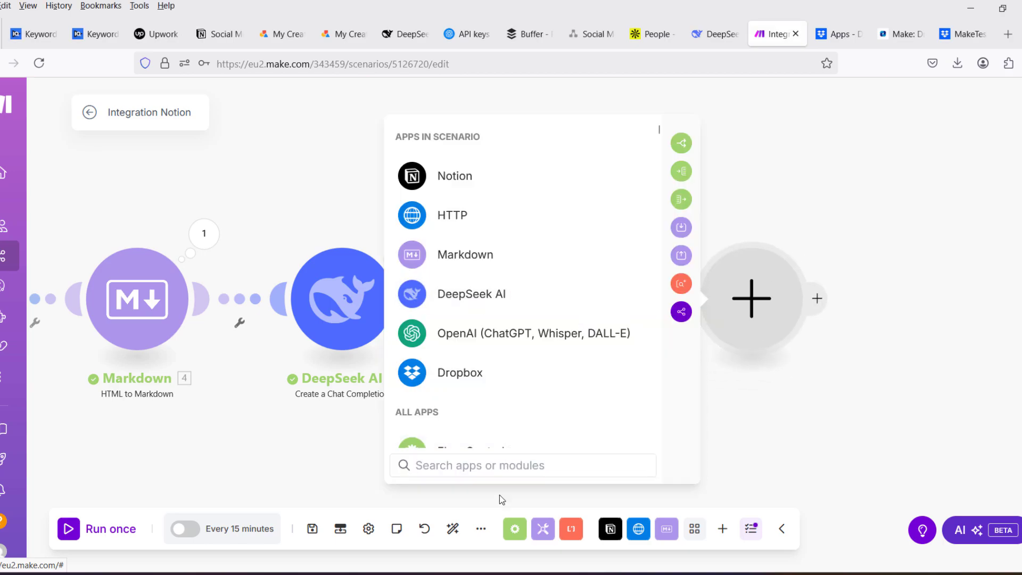
left_click(494, 465)
type("d")
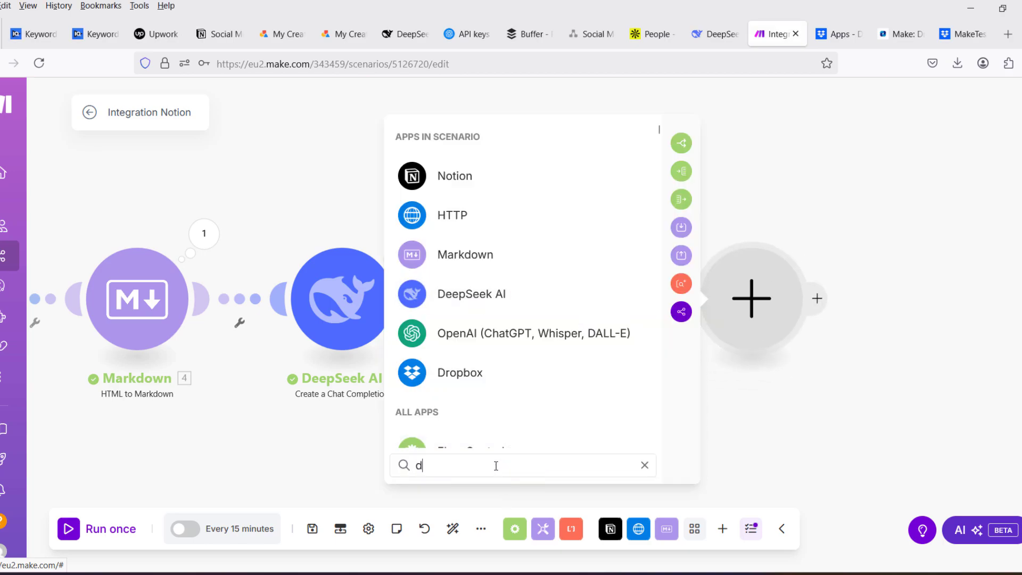
type("rop")
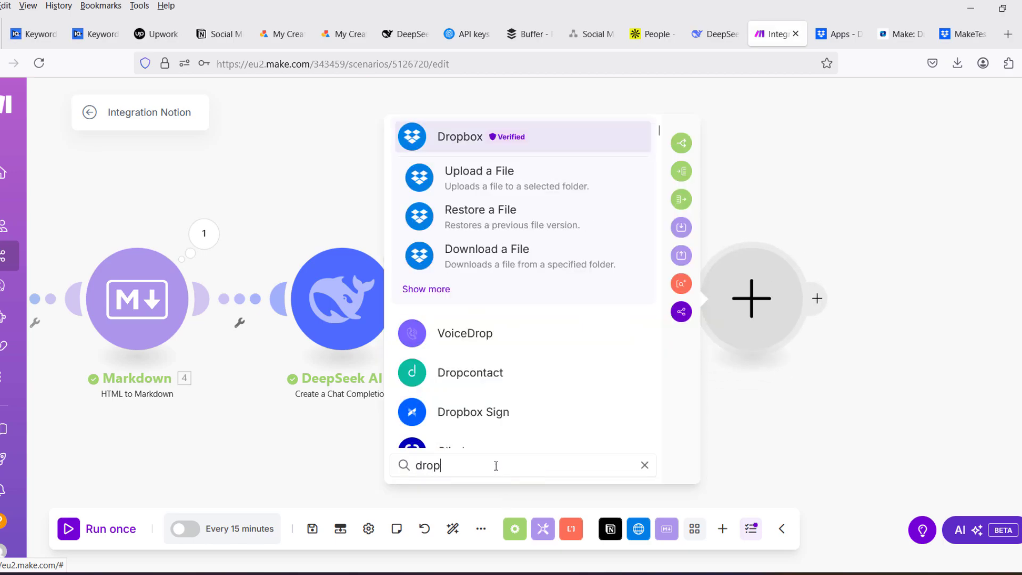
left_click(462, 140)
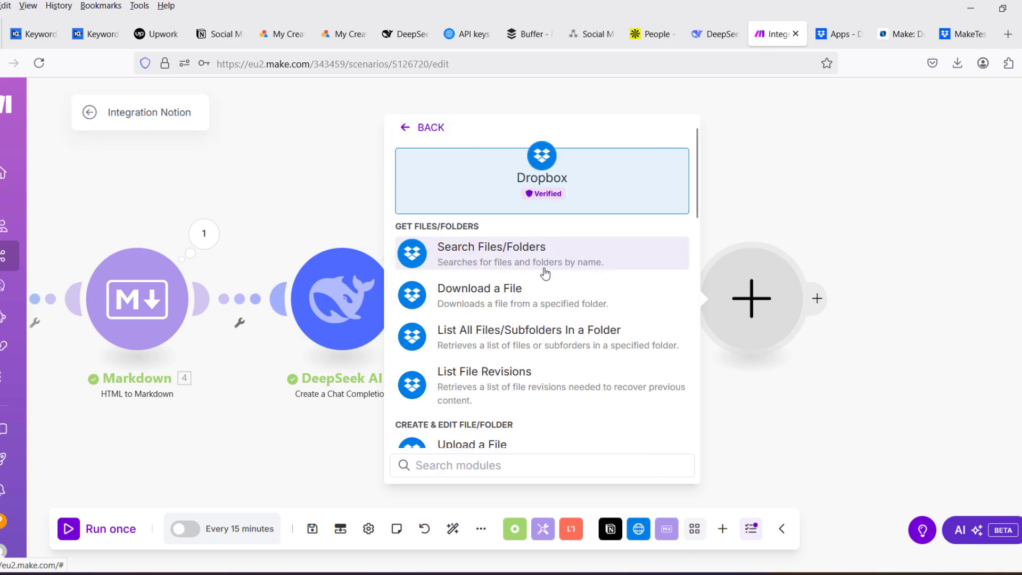
scroll(538, 290, "down", 3)
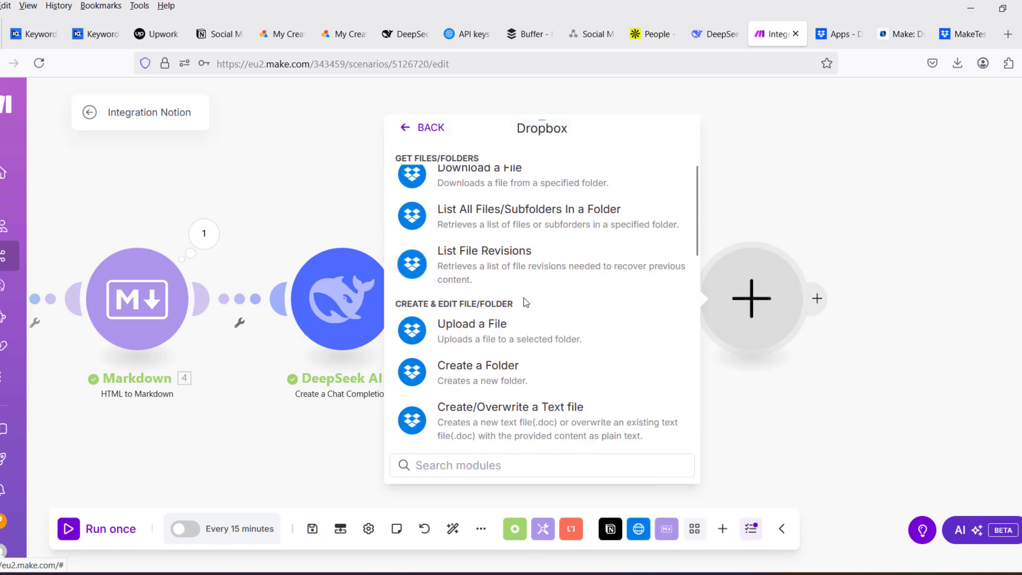
left_click(491, 304)
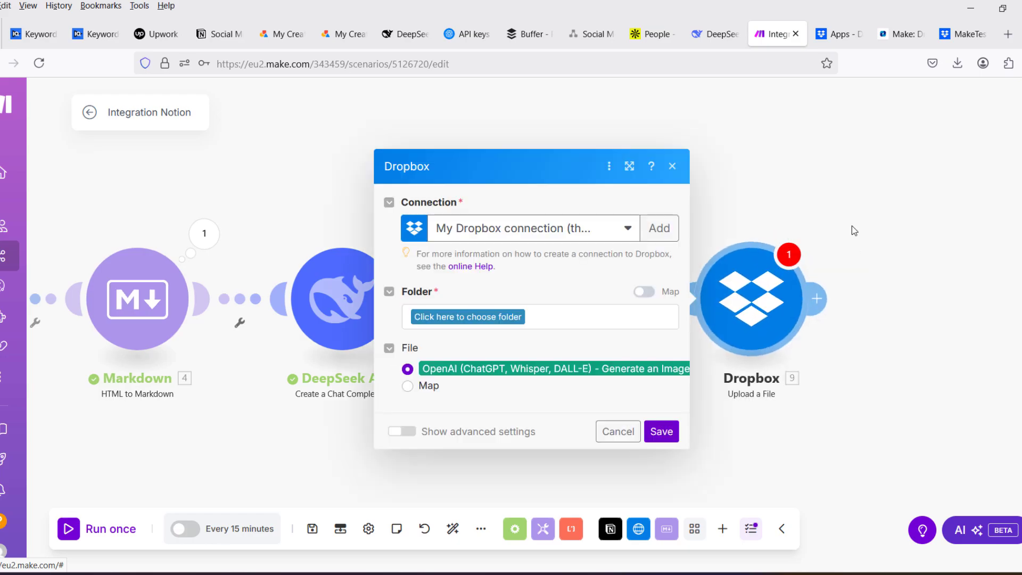
- Create a new Dropbox connection named NotionScenarioDemo and allow Make to access the Dropbox account
left_click(660, 229)
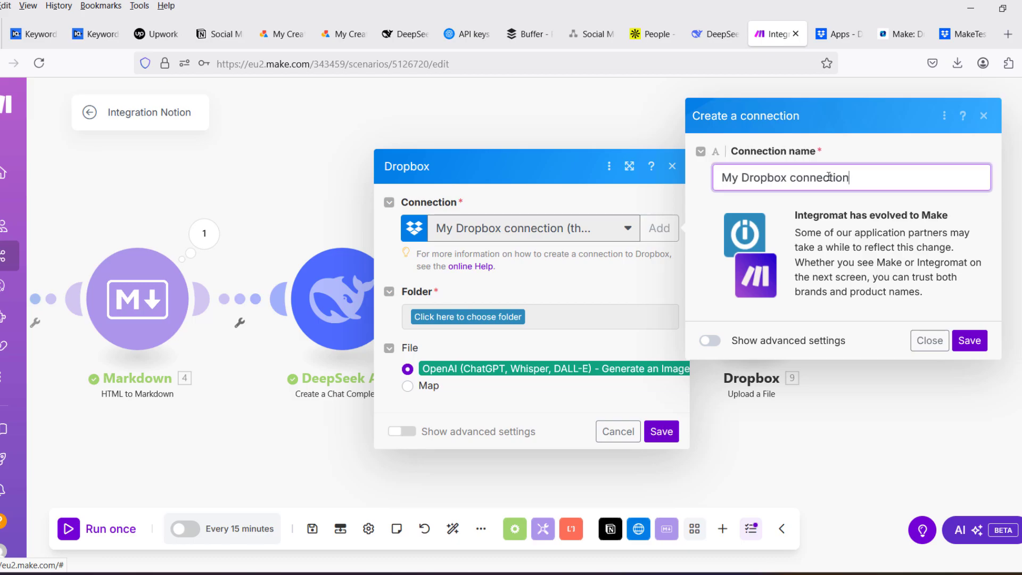
left_click_drag(858, 177, 680, 176)
type("NotionScenarioDemo")
left_click(793, 177)
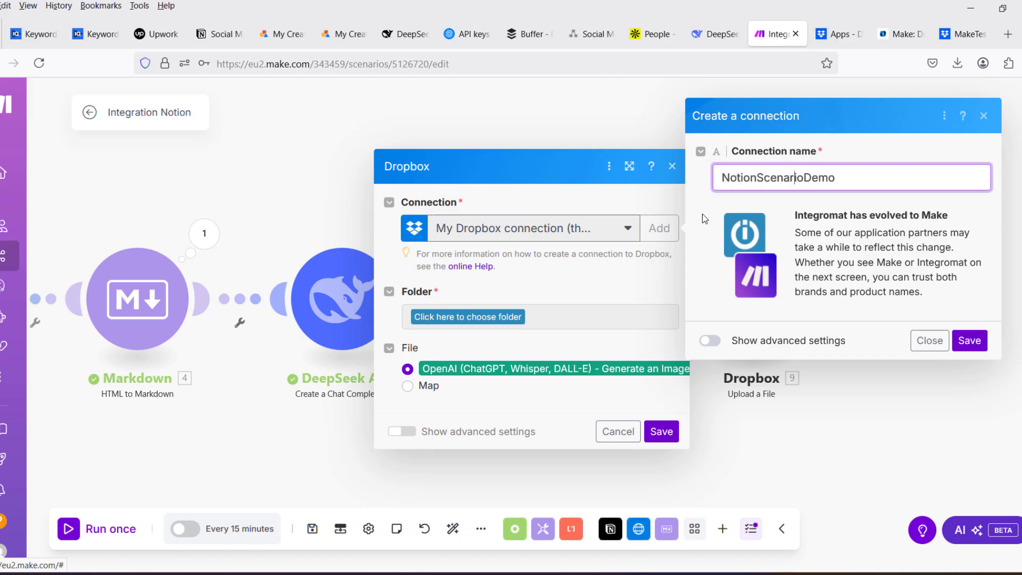
left_click(969, 340)
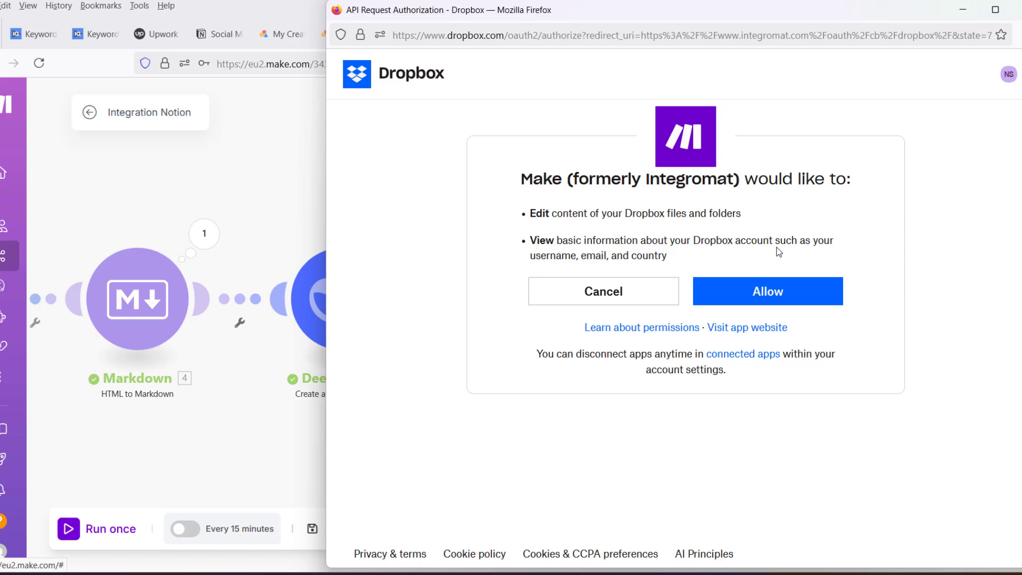
left_click(783, 290)
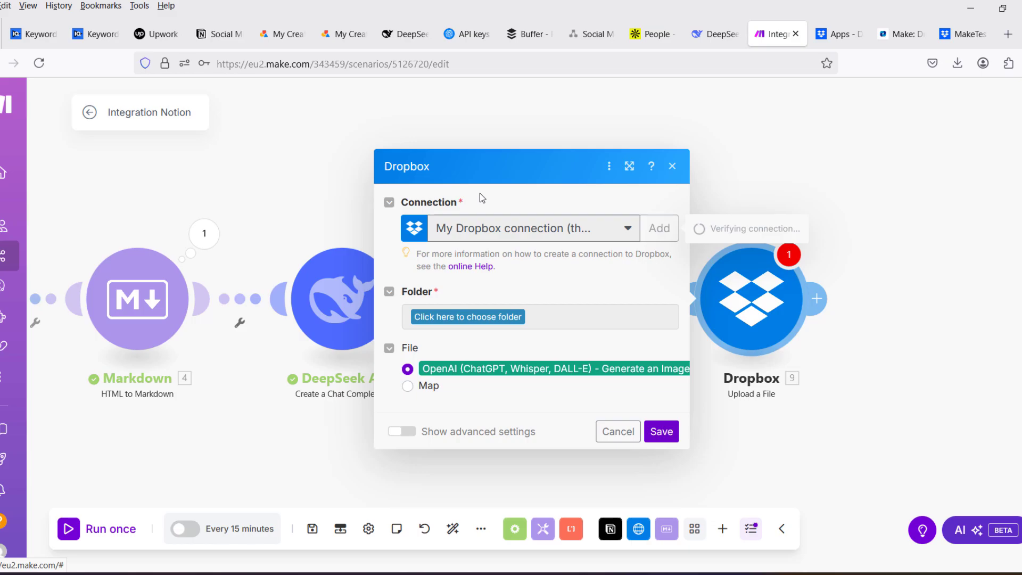
- Choose Make_Image_Gen as the upload folder, keep the OpenAI image as the file source and save the module
left_click(482, 318)
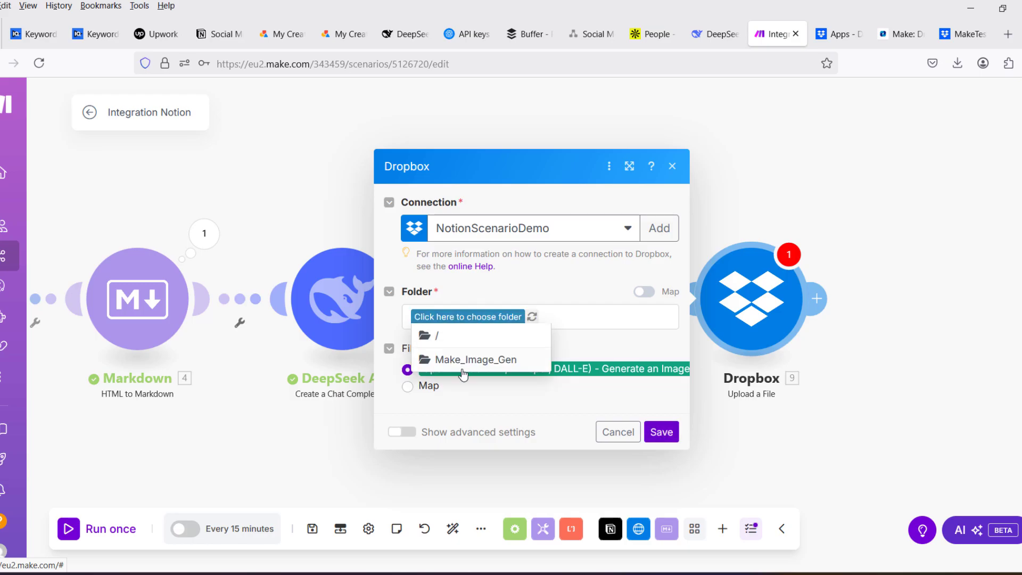
left_click(492, 362)
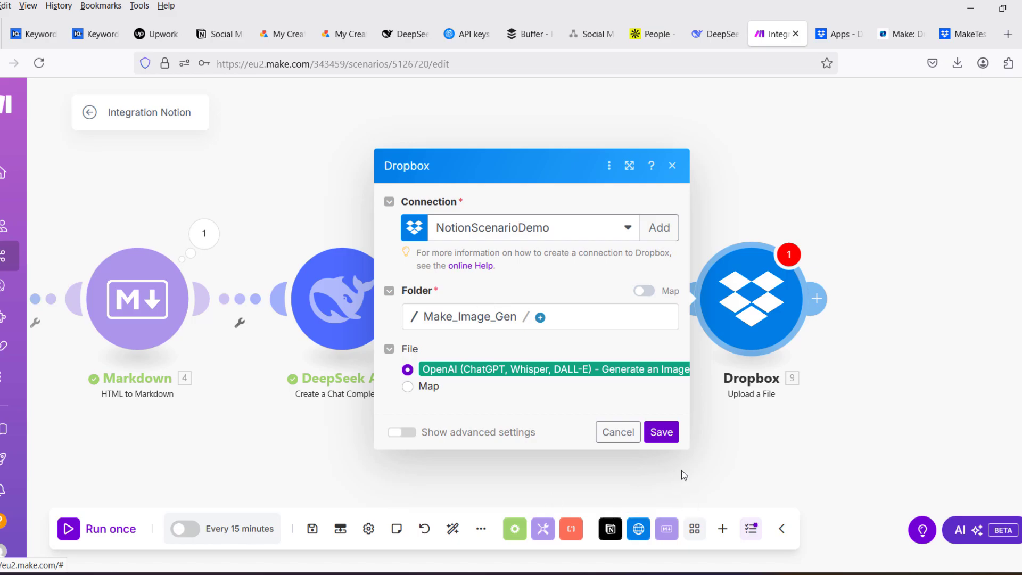
left_click(662, 433)
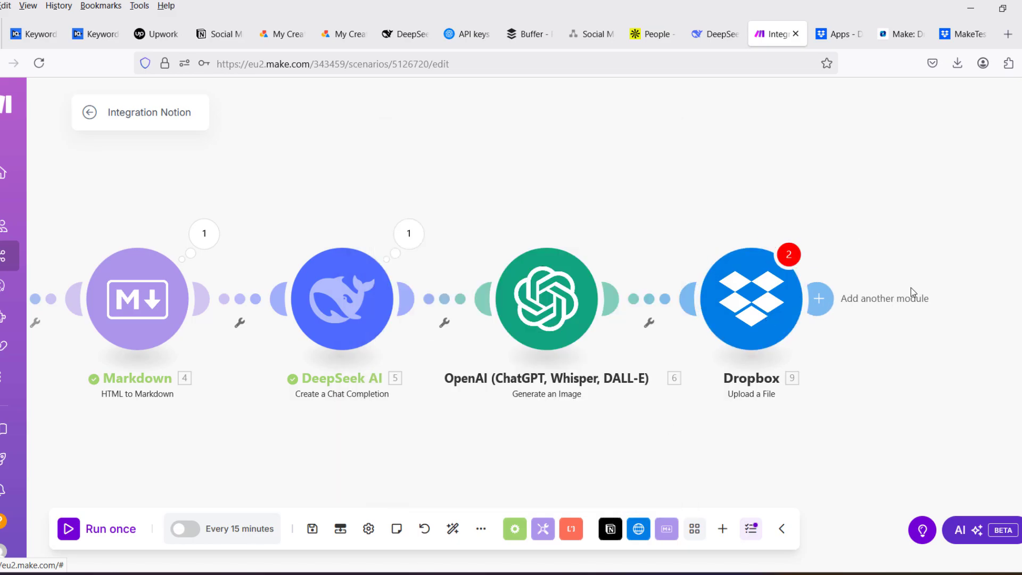
- Switch to Dropbox, delete all files in the Make_Image_Gen folder and return to the Make scenario
key("ctrl+Tab")
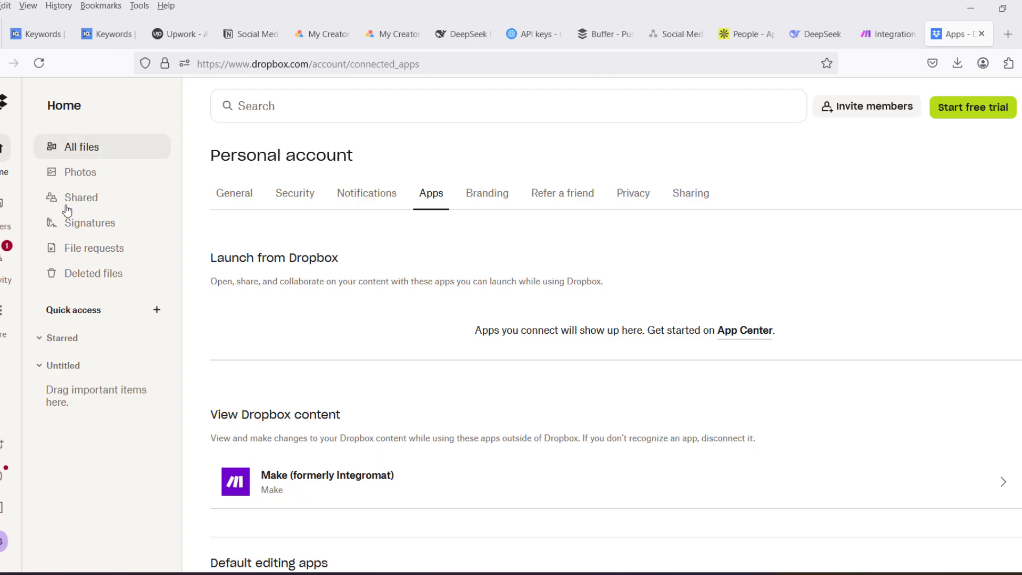
left_click(2, 217)
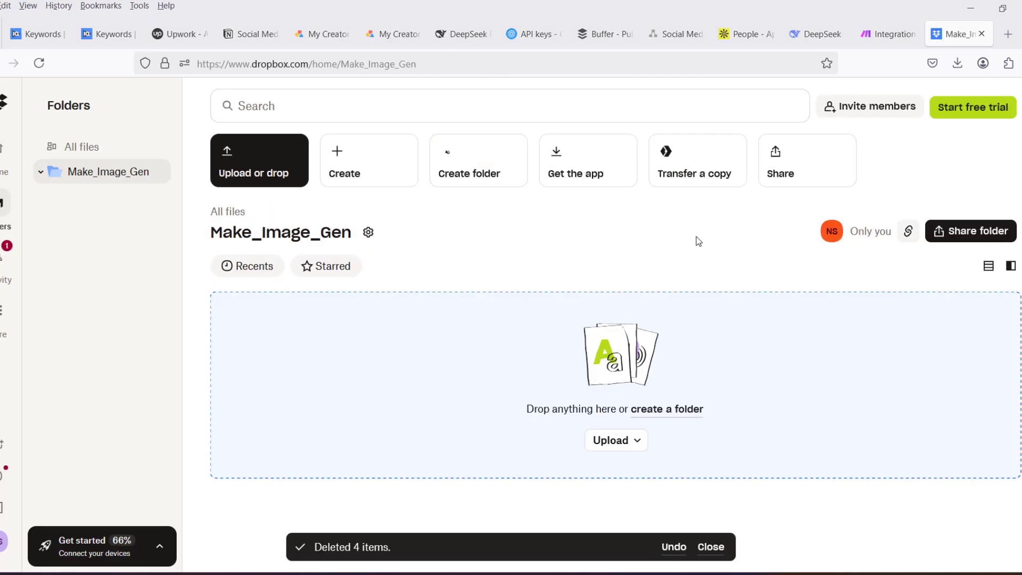
left_click(888, 34)
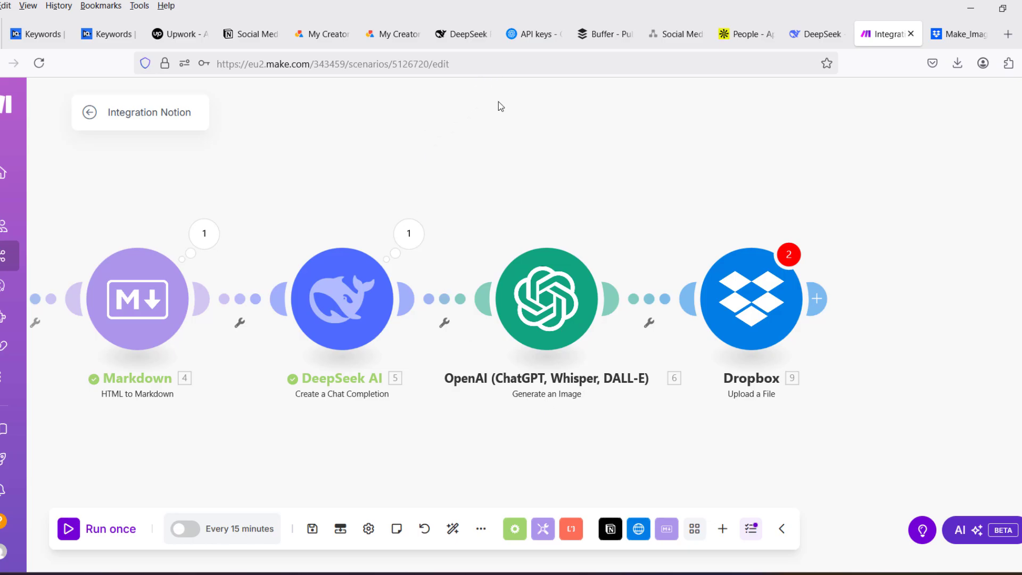
- Try to run the scenario once, dismiss the messages and re-save the Dropbox Upload a File module
left_click(69, 532)
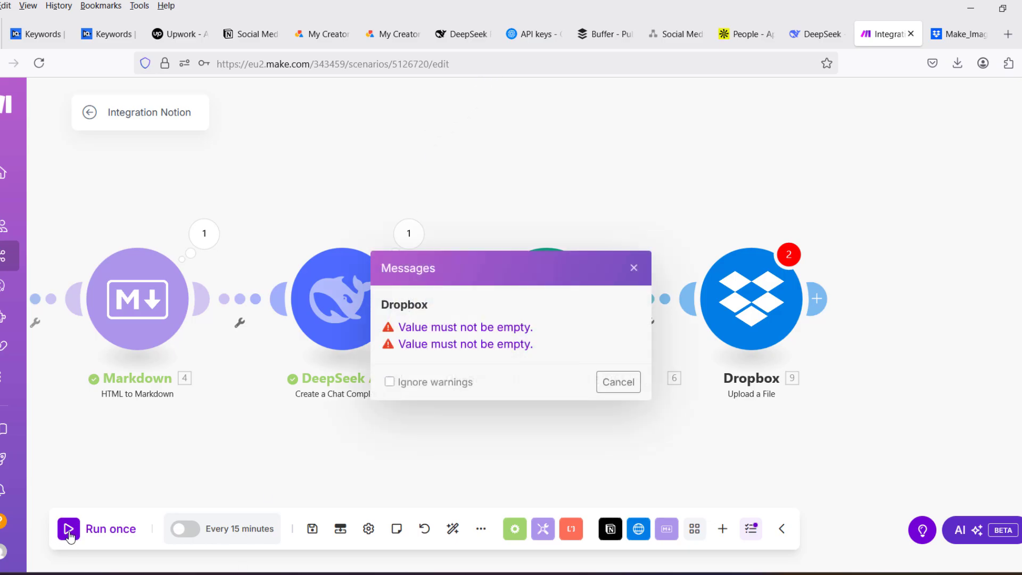
left_click(623, 384)
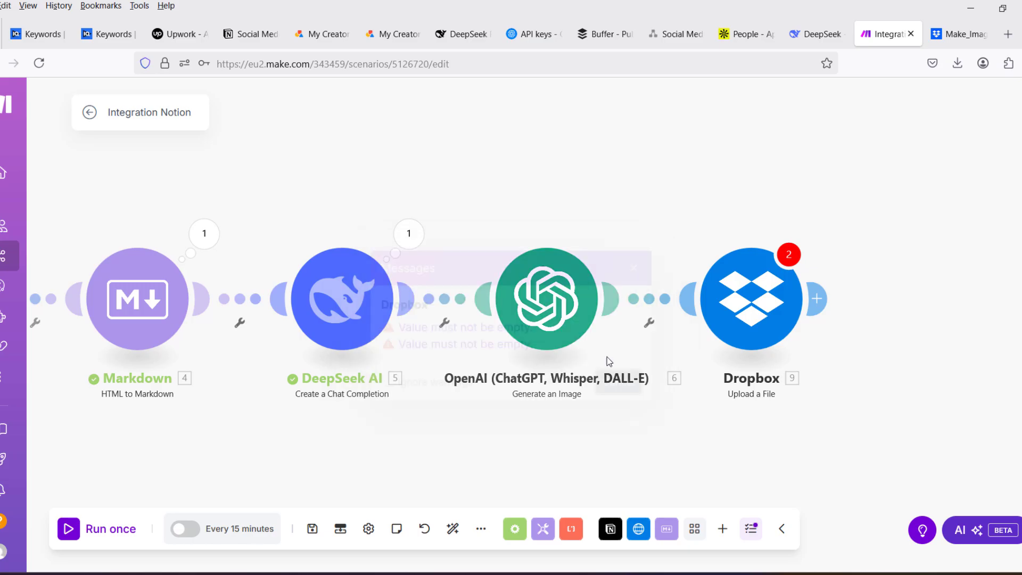
left_click(764, 296)
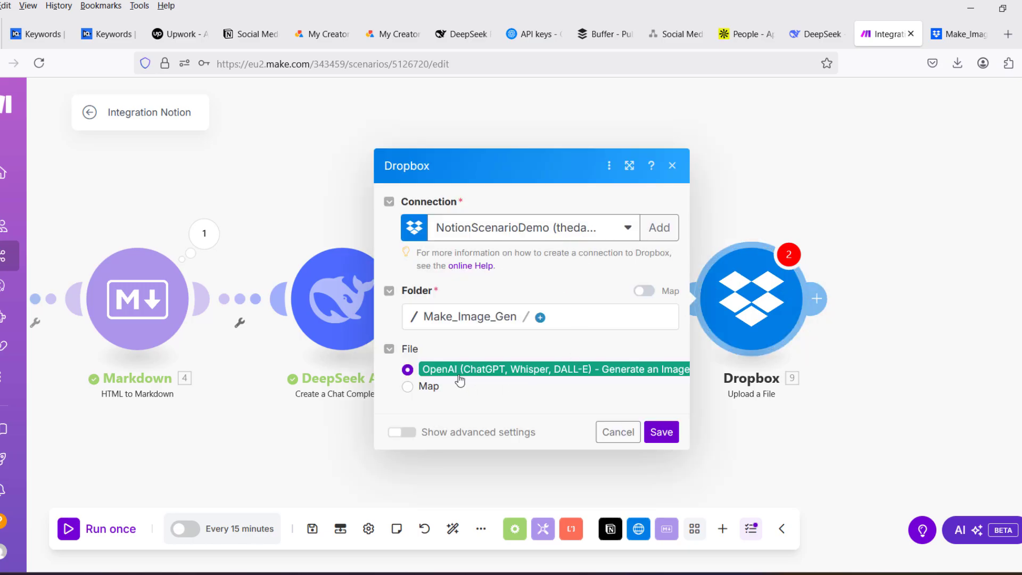
left_click(663, 432)
- Save the scenario and run it once
mouse_move(131, 540)
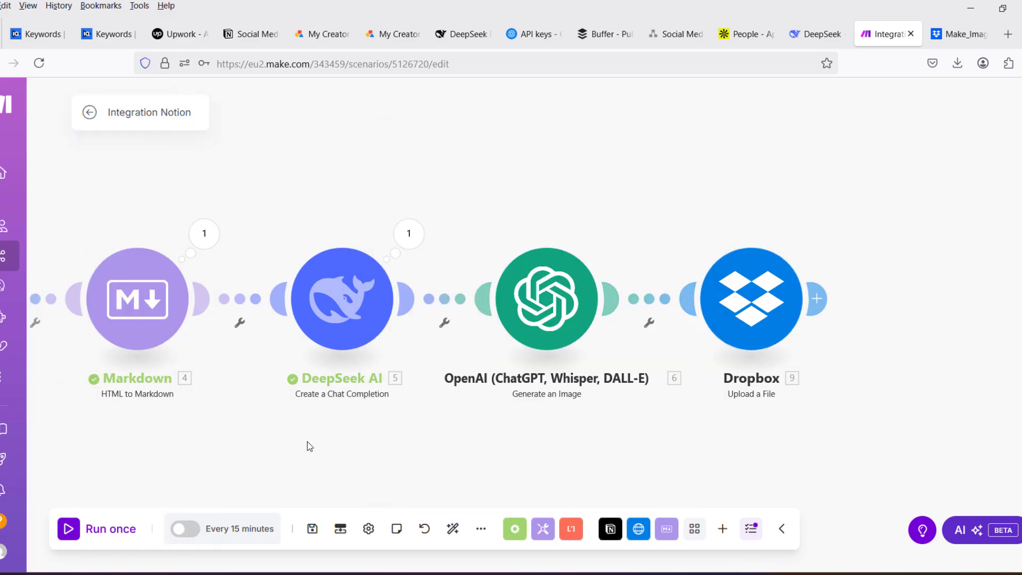
key("ctrl+s")
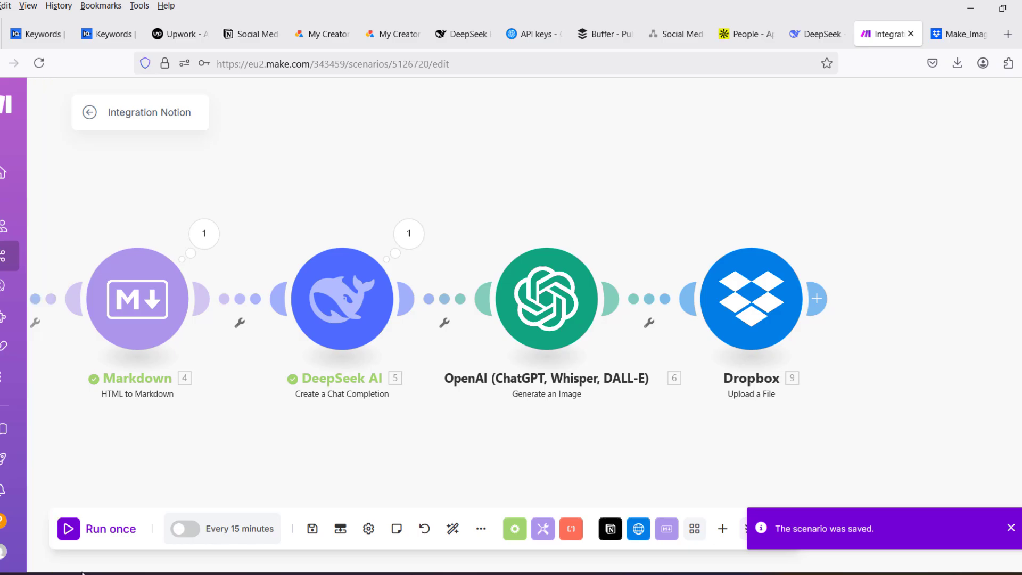
left_click(69, 529)
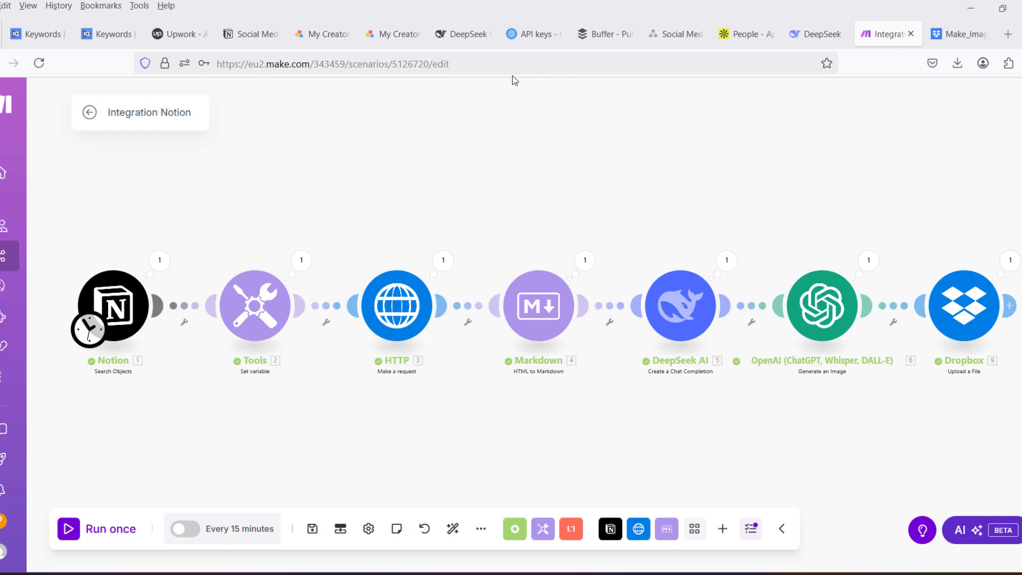
- Check the Dropbox upload module's run output, preview output1.png in Dropbox and close the output back in Make
left_click(1009, 262)
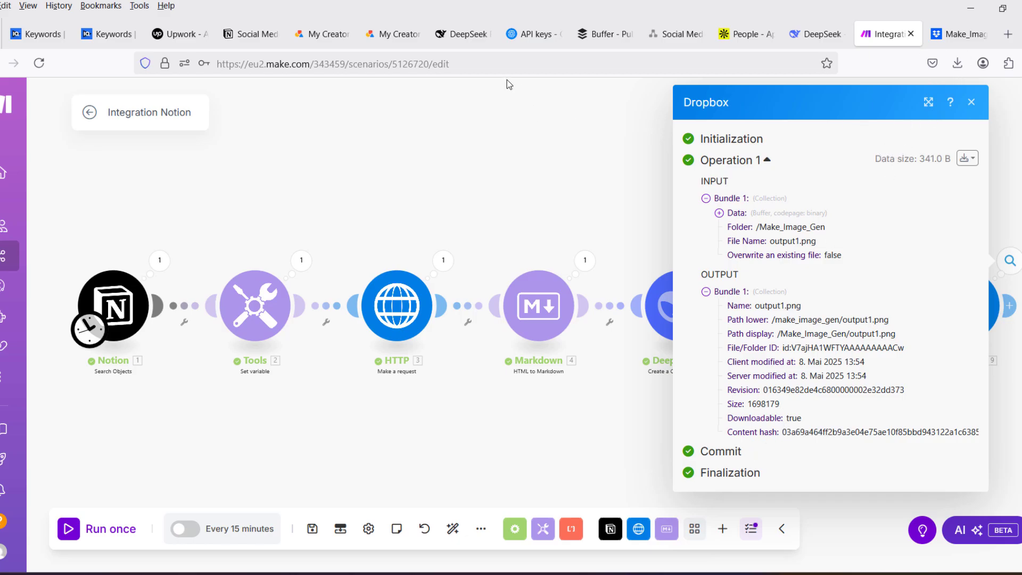
key("ctrl+Tab")
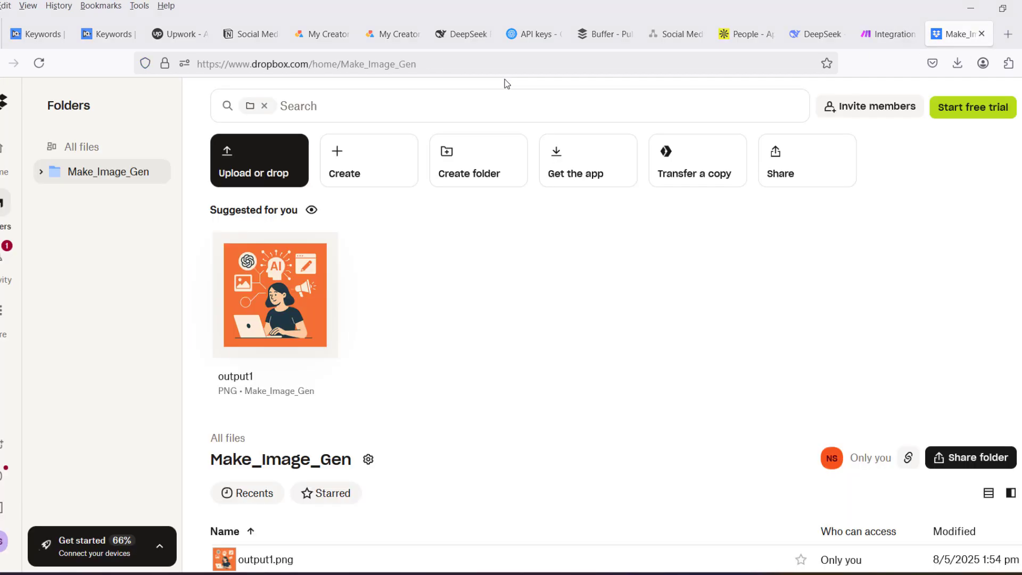
left_click(286, 305)
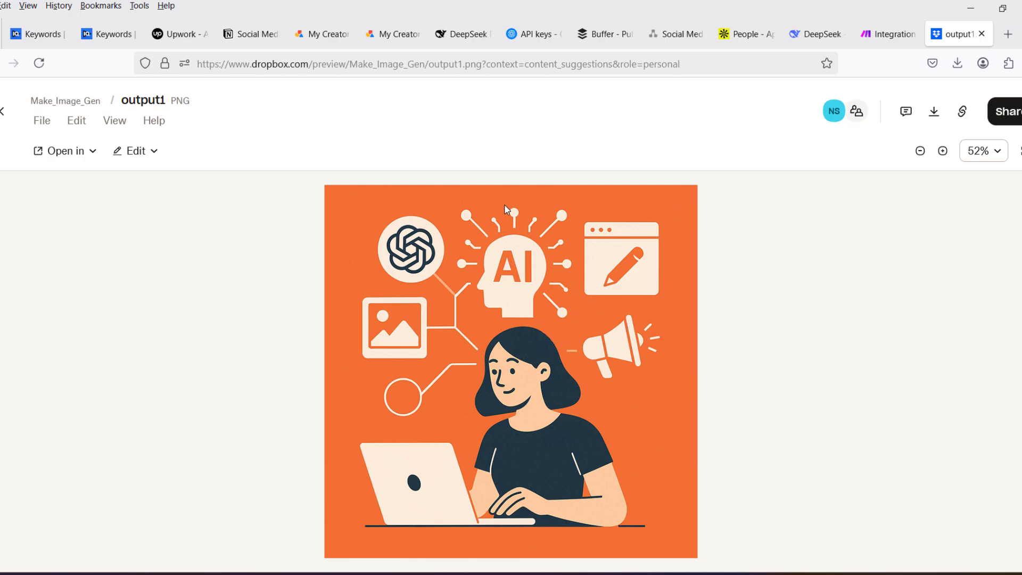
left_click(888, 34)
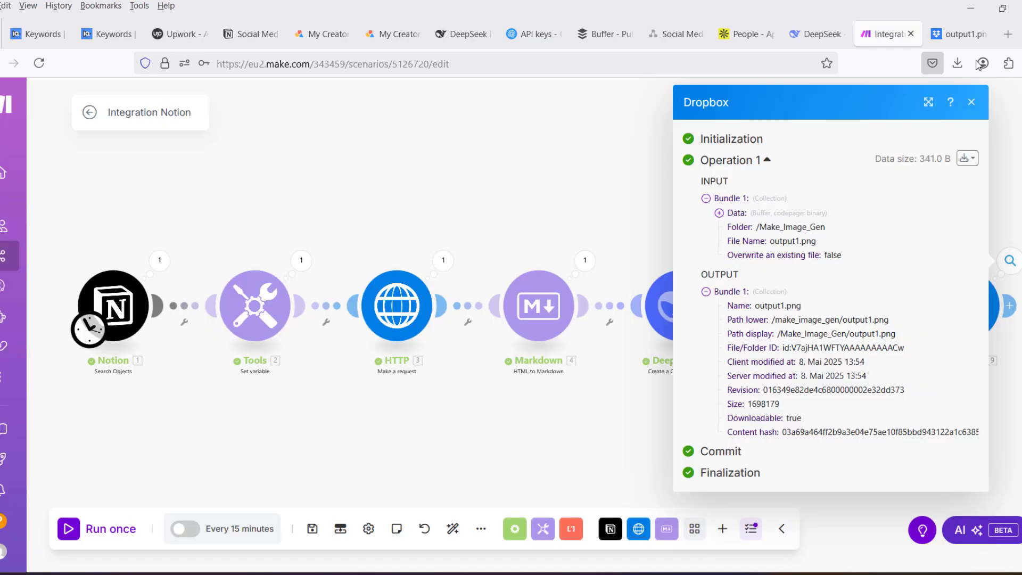
left_click(973, 106)
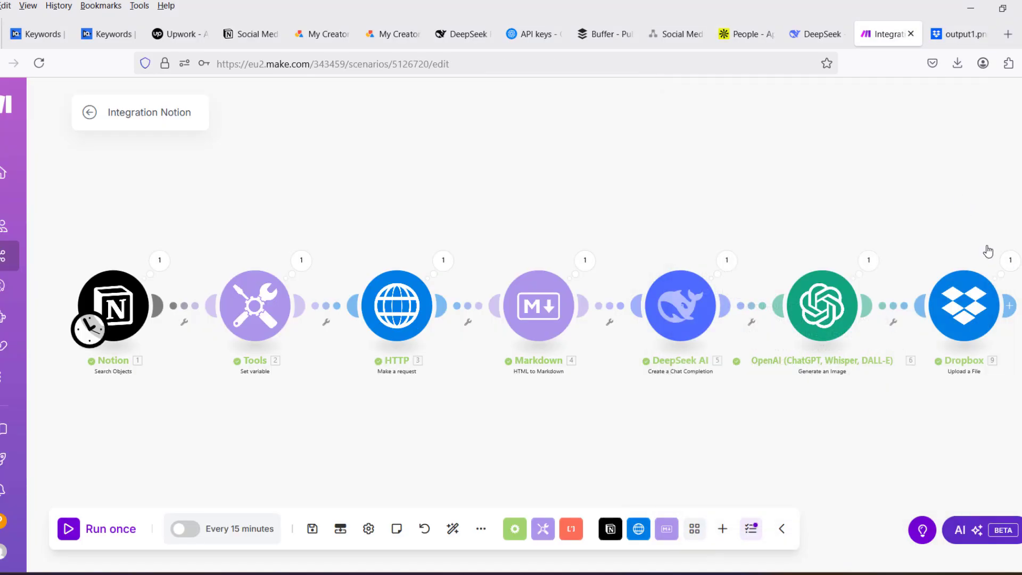
- Search the modules for "drop" and add a Dropbox Create/Update a Share Link module after Upload a File
left_click(1009, 306)
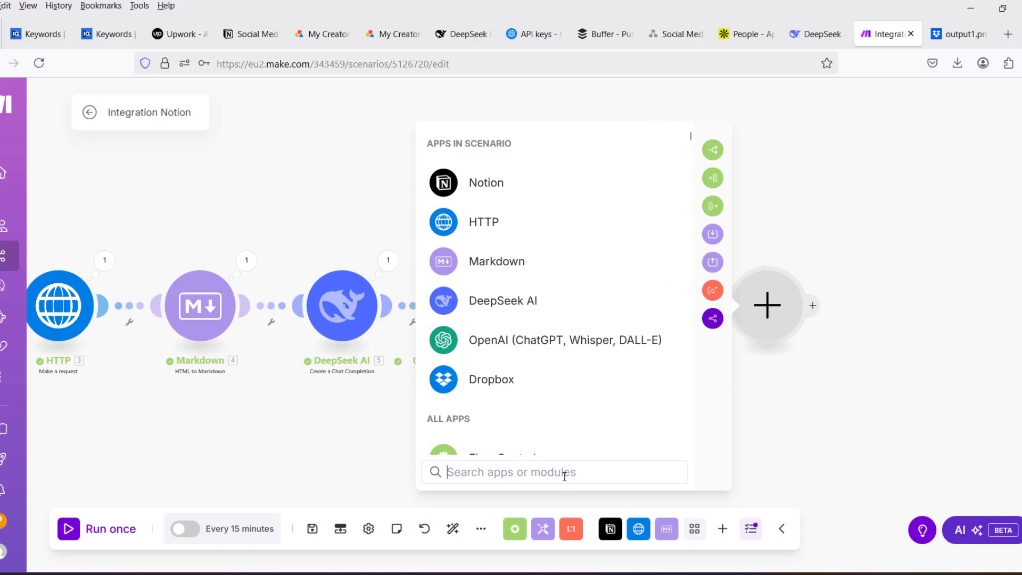
type("drop")
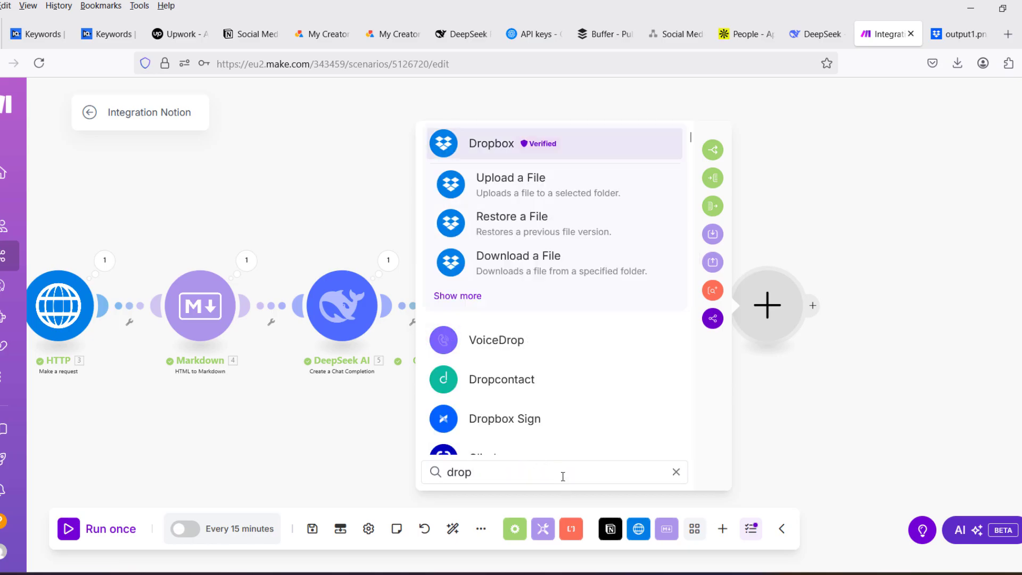
left_click(500, 149)
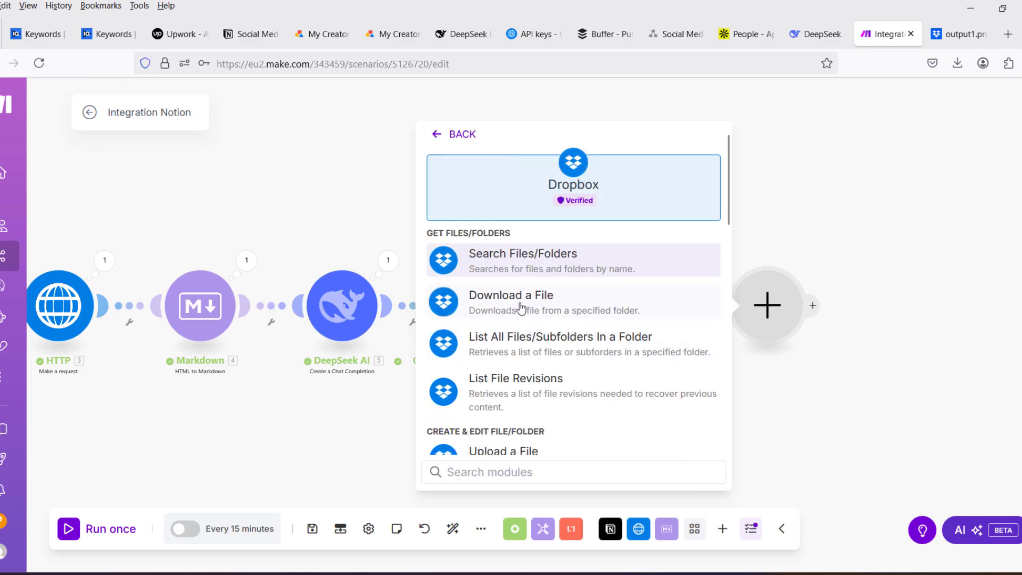
scroll(532, 346, "down", 2)
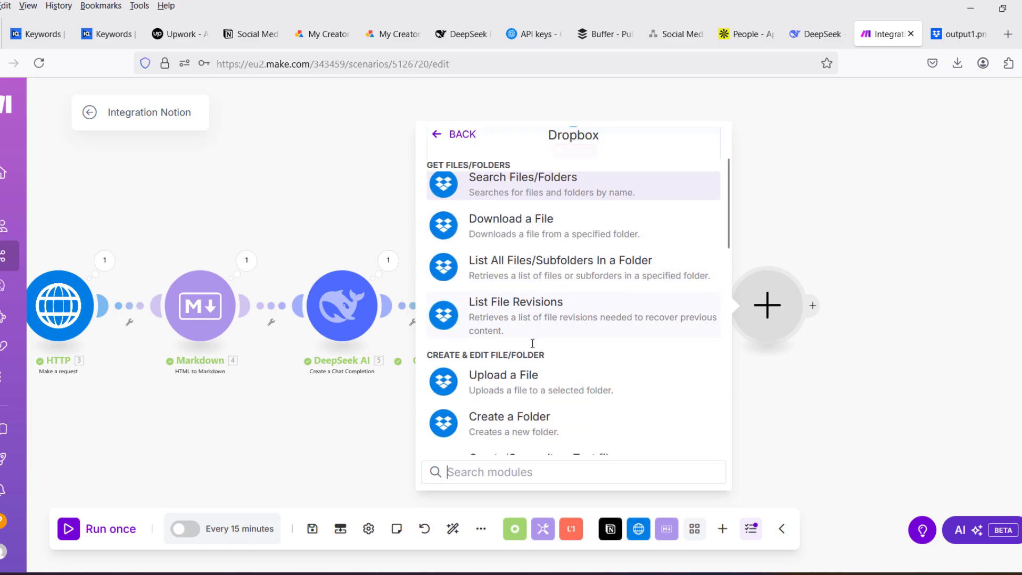
scroll(532, 343, "down", 4)
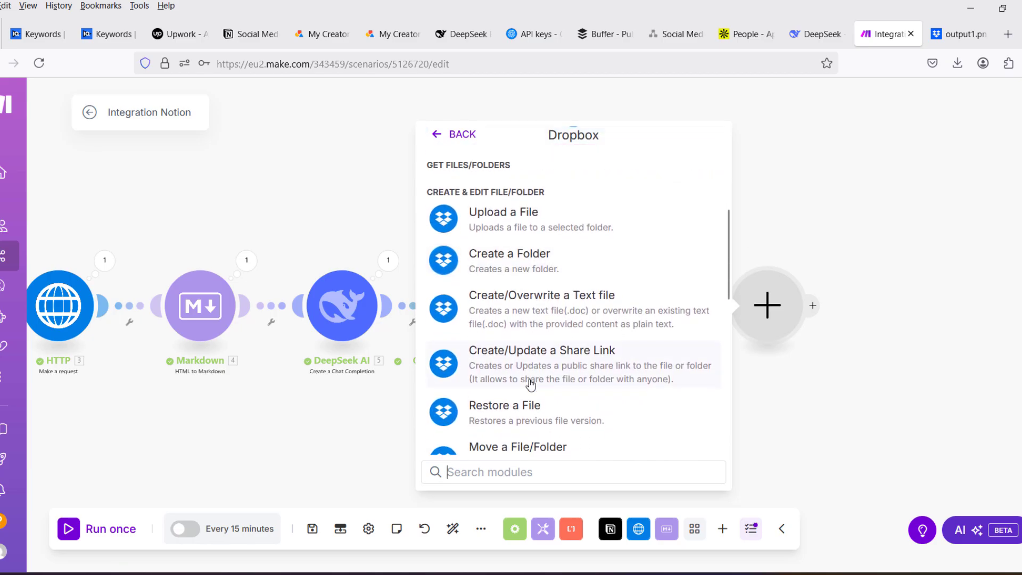
left_click(554, 367)
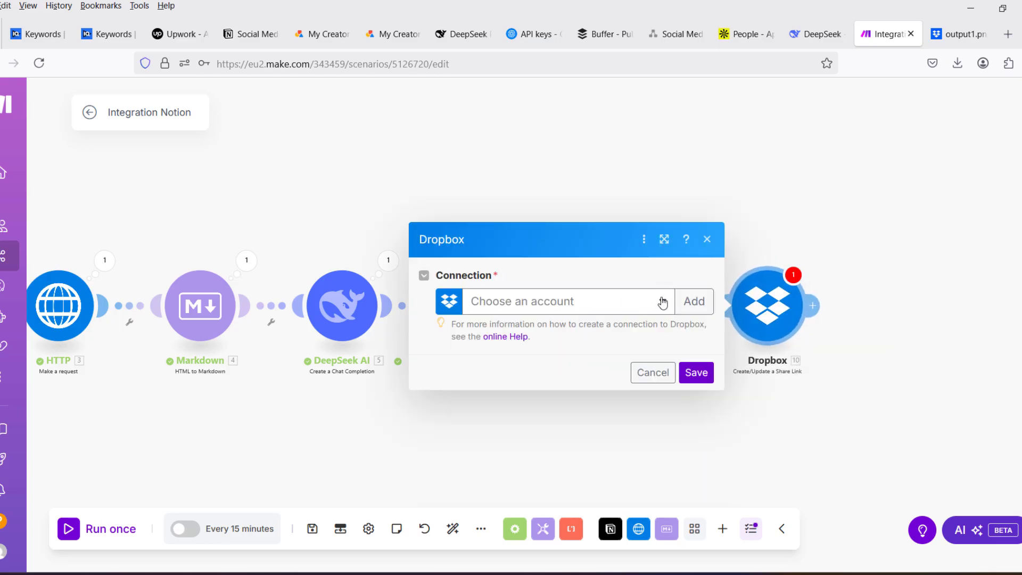
- Connect the Create/Update a Share Link module to the NotionScenarioDemo Dropbox account and allow Make the requested access
left_click(664, 307)
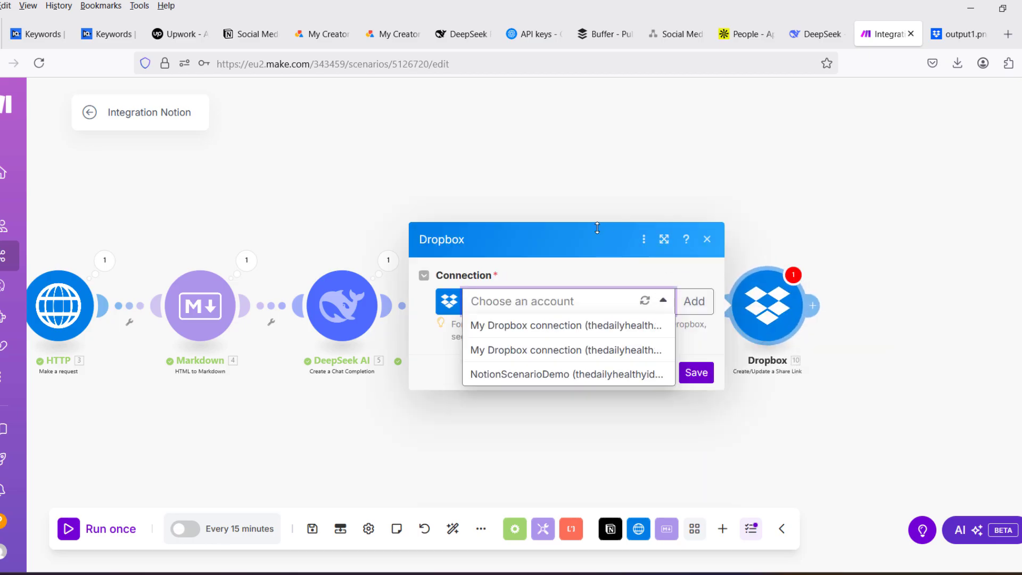
left_click(519, 376)
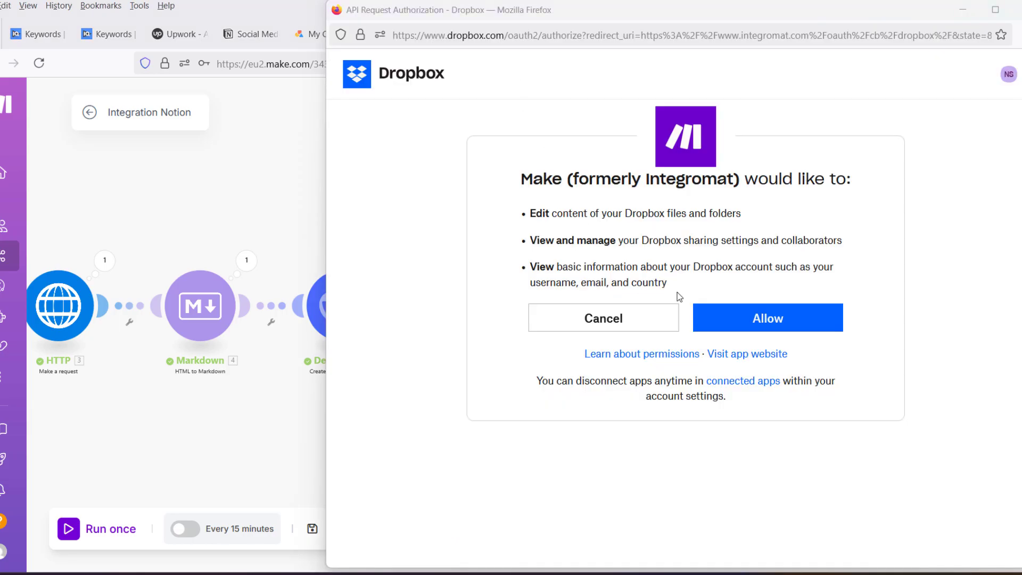
left_click(755, 326)
left_click(778, 321)
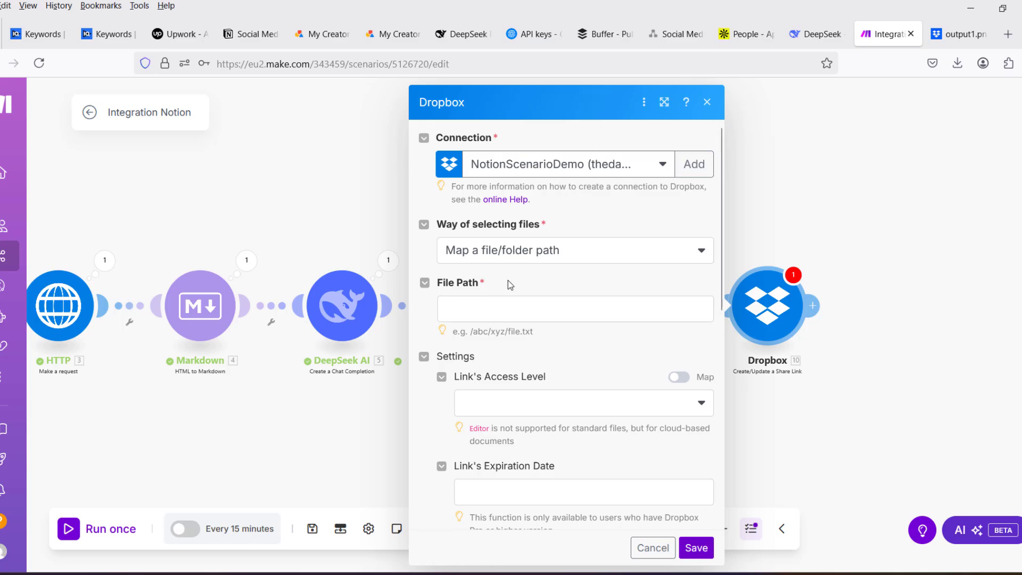
- Map the share link module's File Path to Path display from Dropbox Upload a File and save the module
left_click(512, 310)
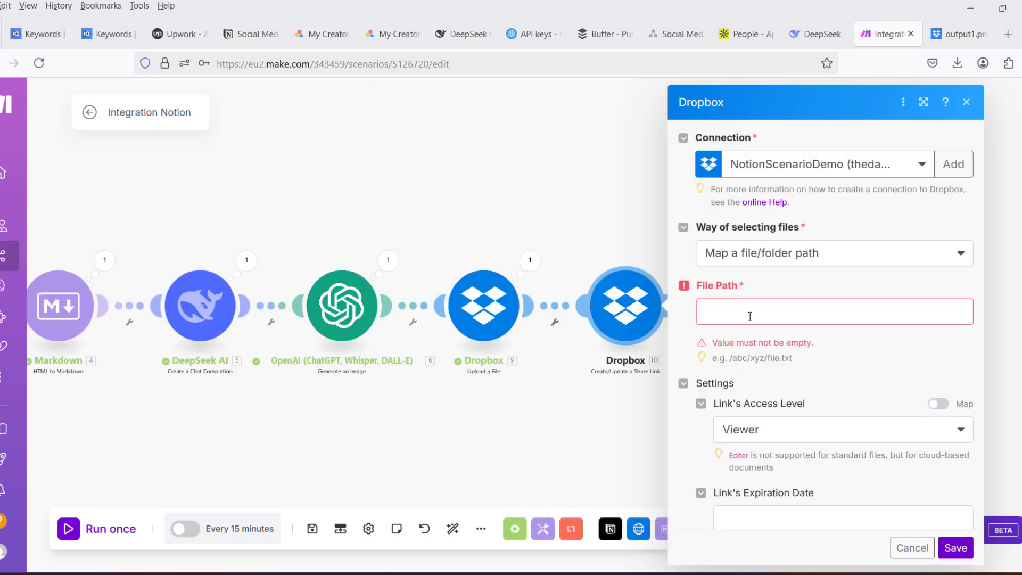
left_click(750, 311)
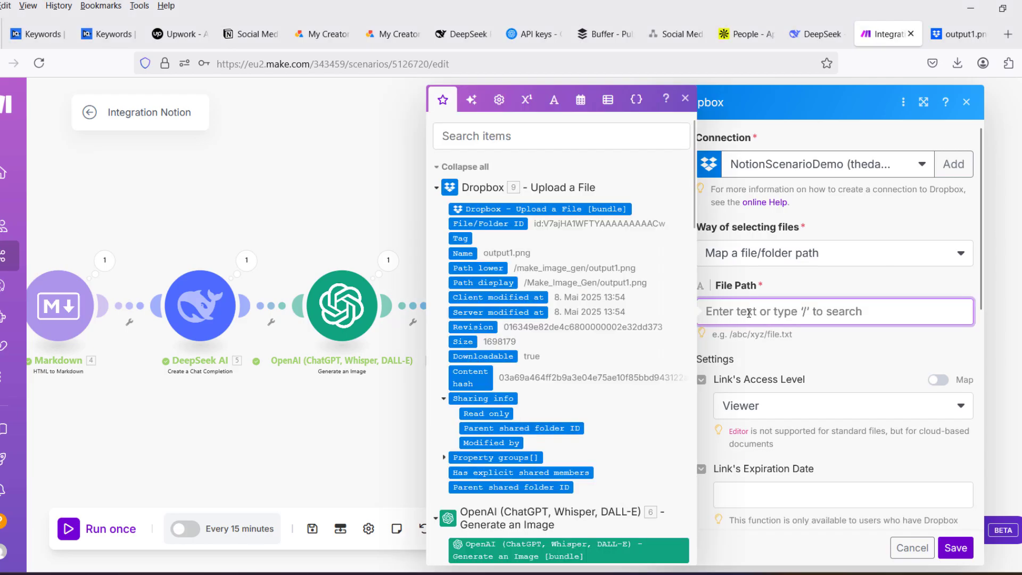
left_click(471, 282)
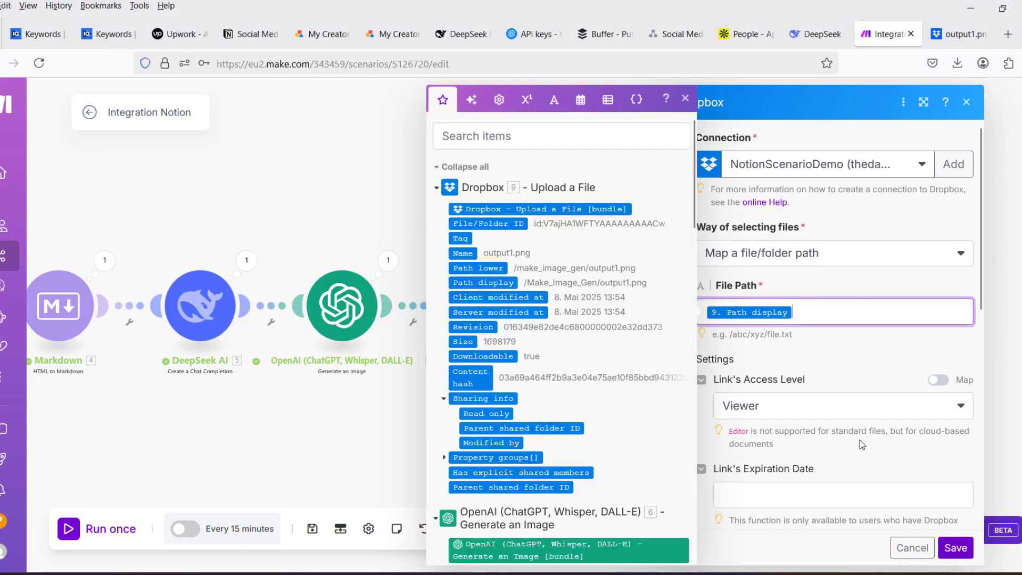
left_click(955, 548)
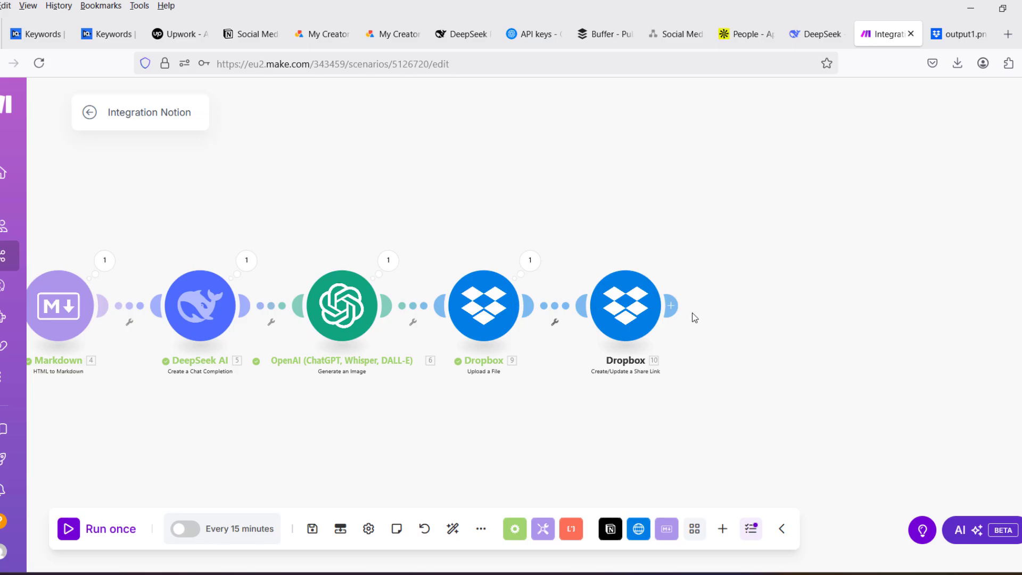
- Search the modules for "not" and add a Notion Update a Database Item module after the Dropbox share link module
left_click(671, 306)
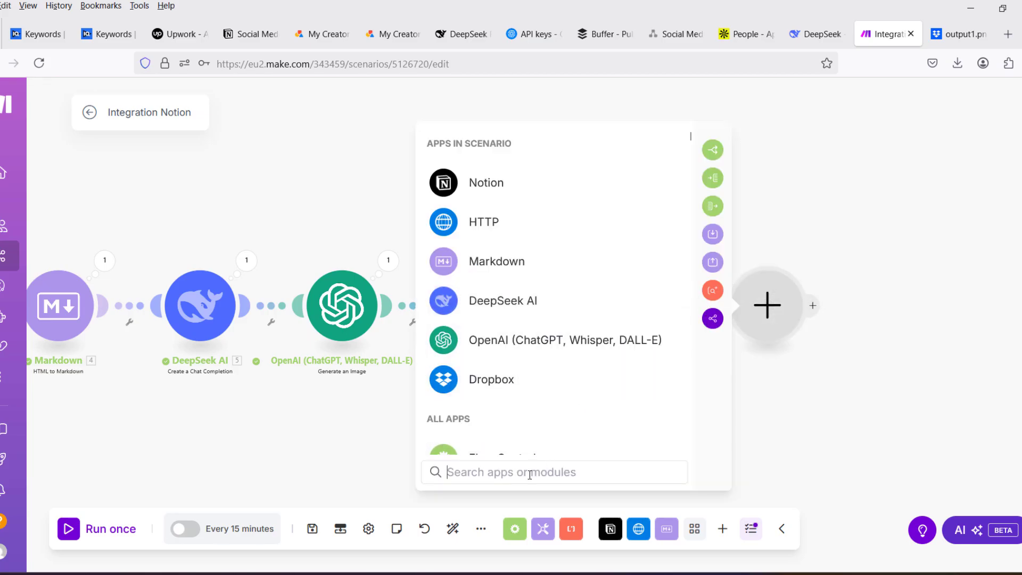
type("not")
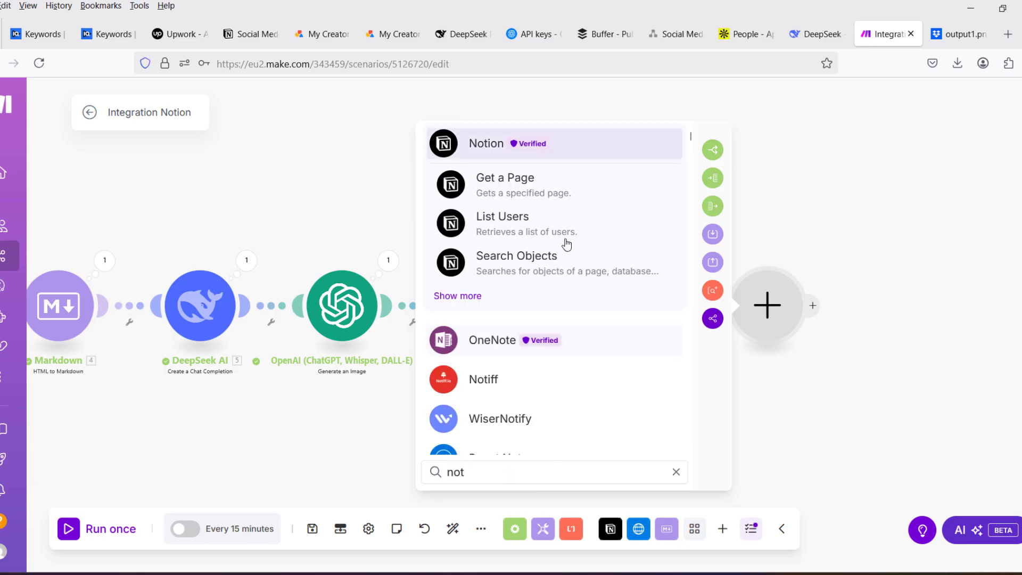
left_click(497, 144)
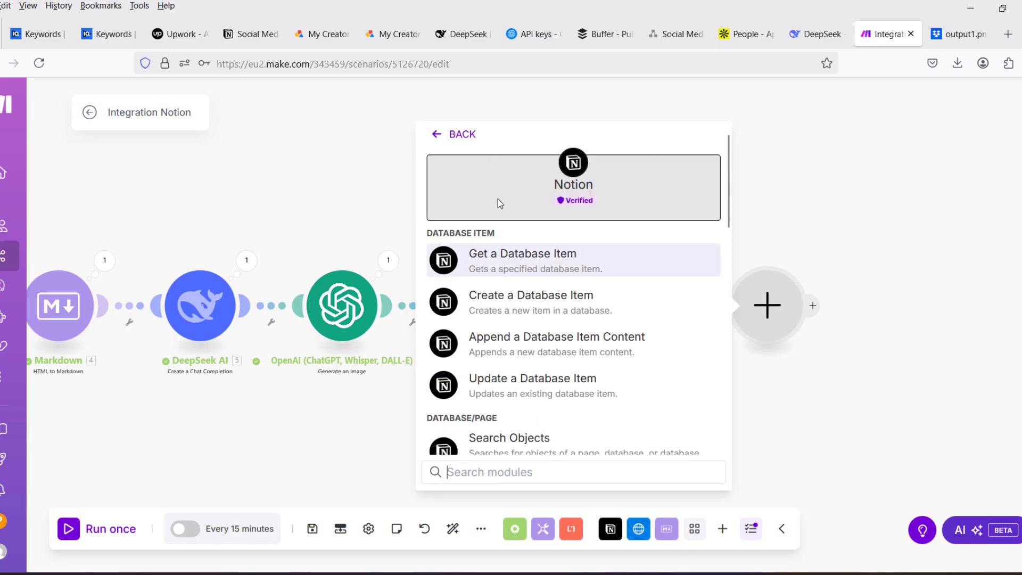
scroll(554, 288, "down", 5)
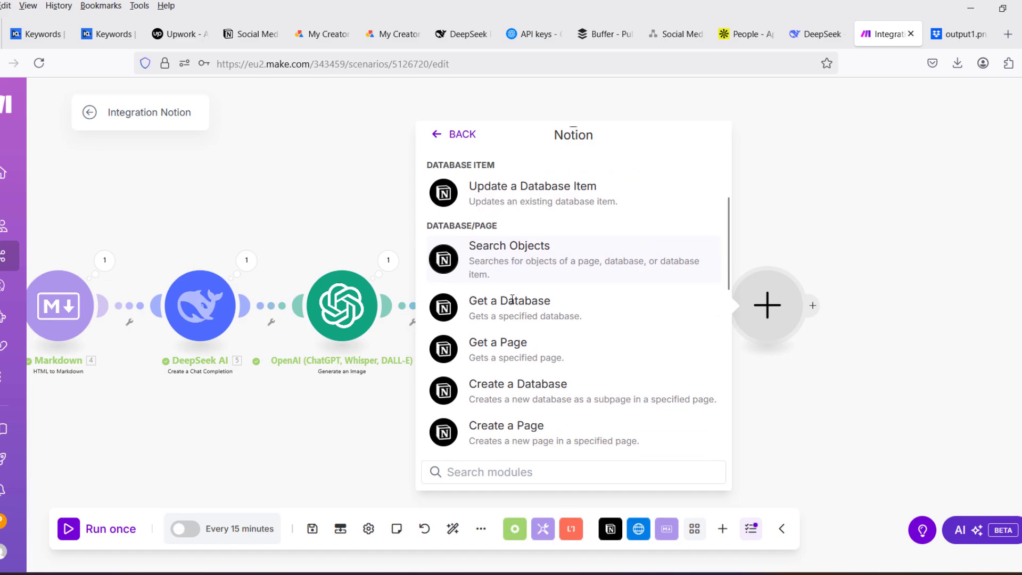
scroll(513, 372, "up", 5)
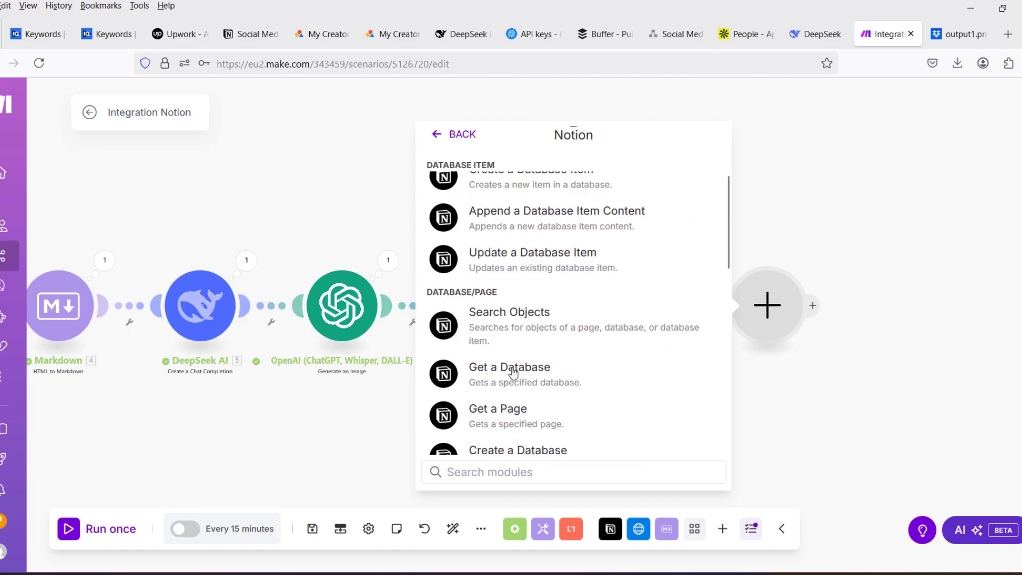
left_click(514, 387)
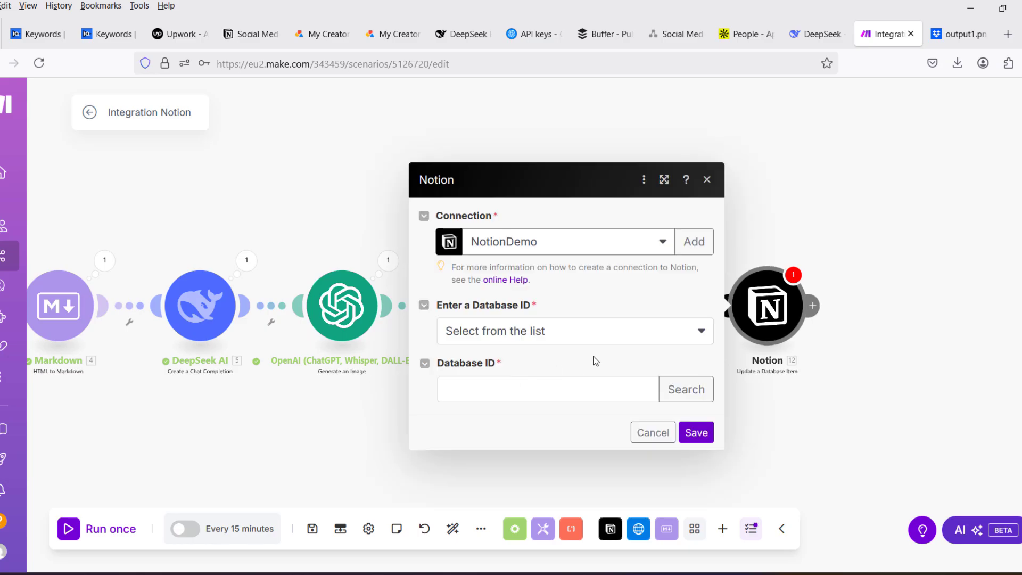
left_click(586, 330)
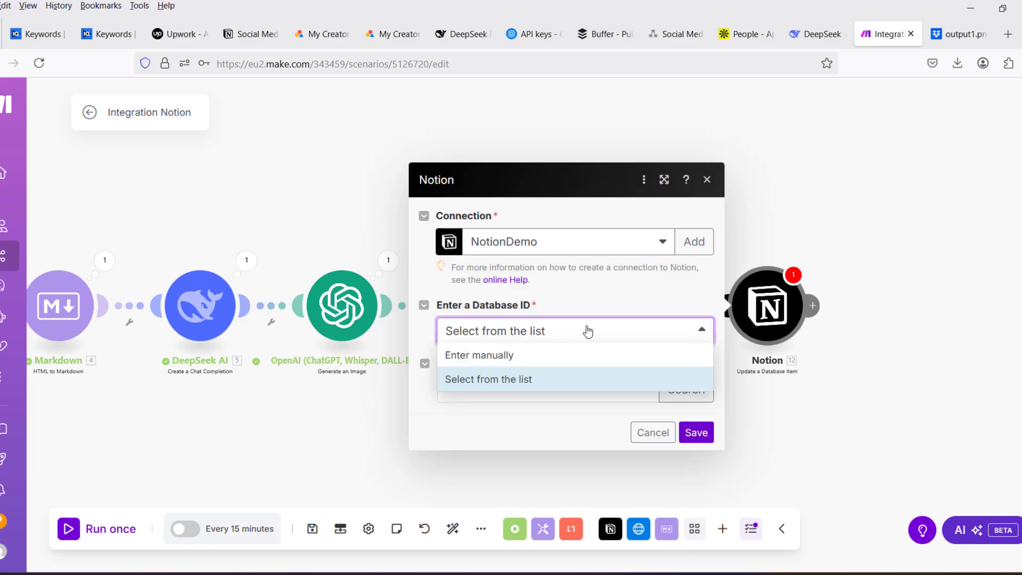
left_click(586, 331)
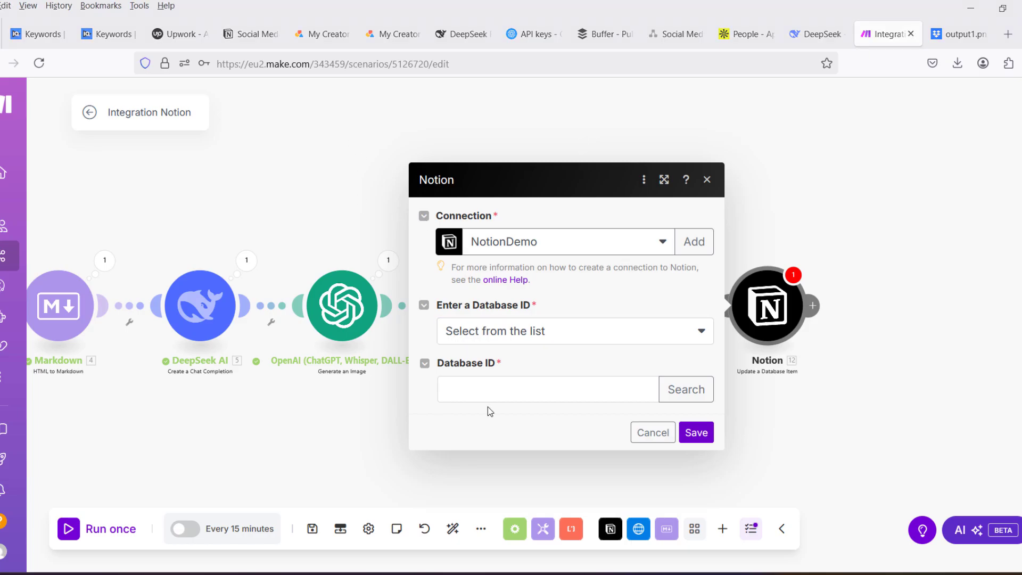
left_click(488, 390)
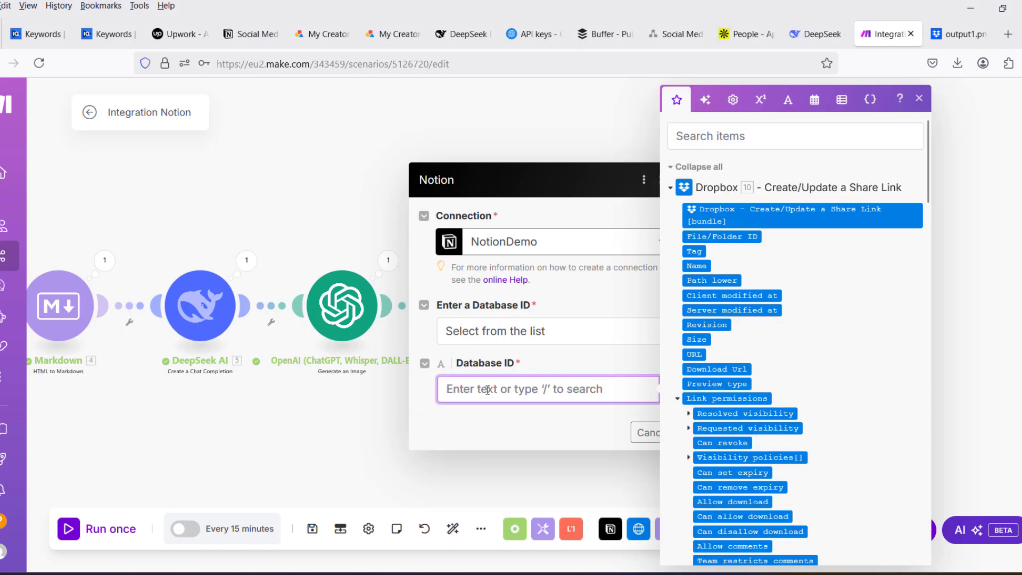
key("ctrl+v")
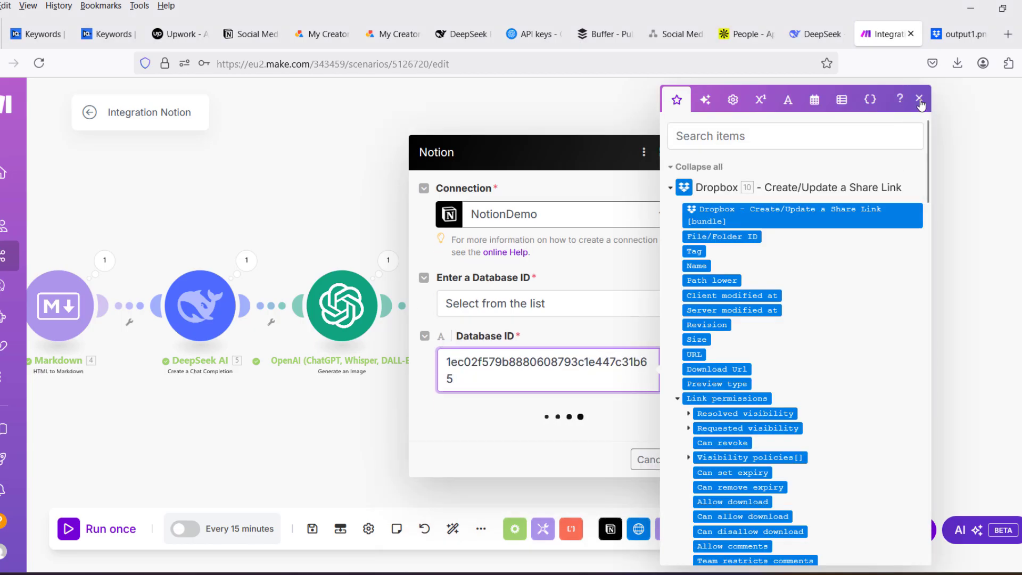
left_click(919, 99)
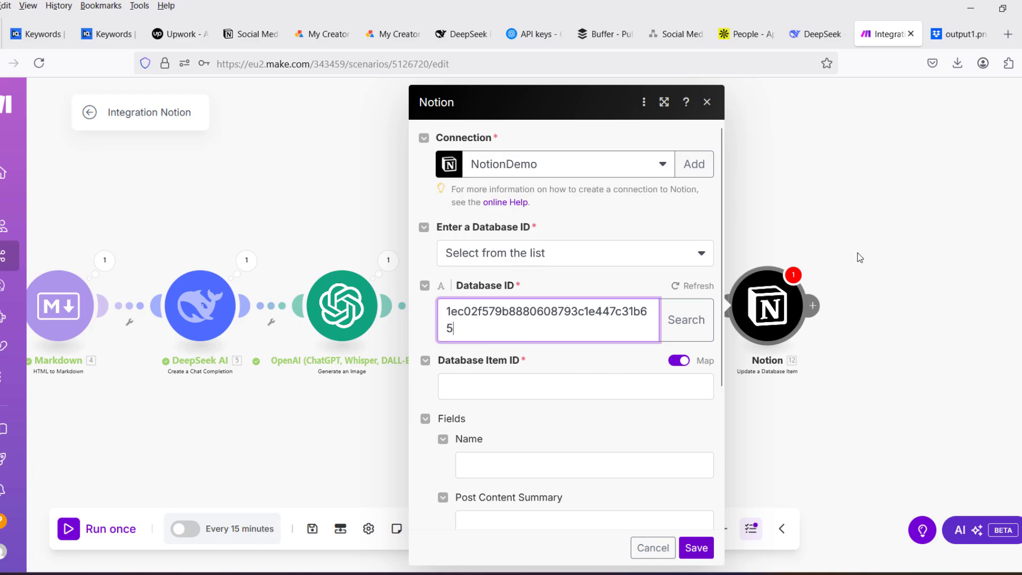
- Map the Database Item ID to the Page ID from the Notion Search Objects module
left_click(505, 386)
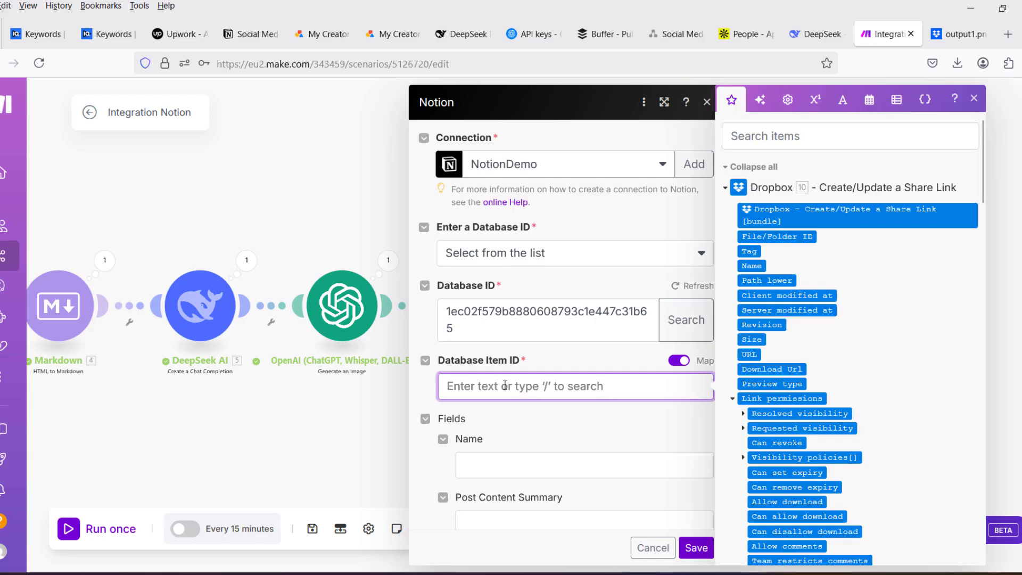
left_click(726, 188)
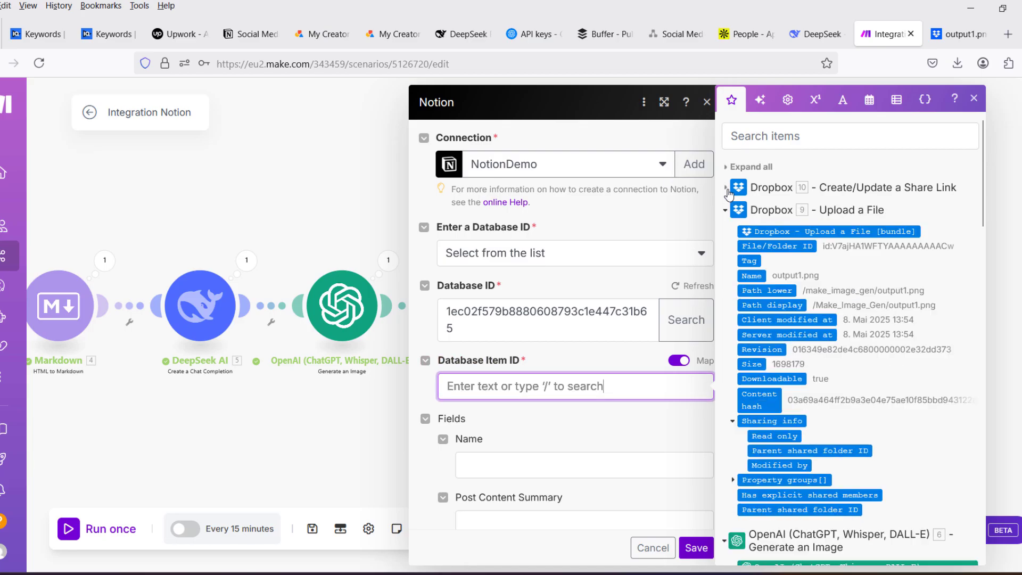
left_click(726, 211)
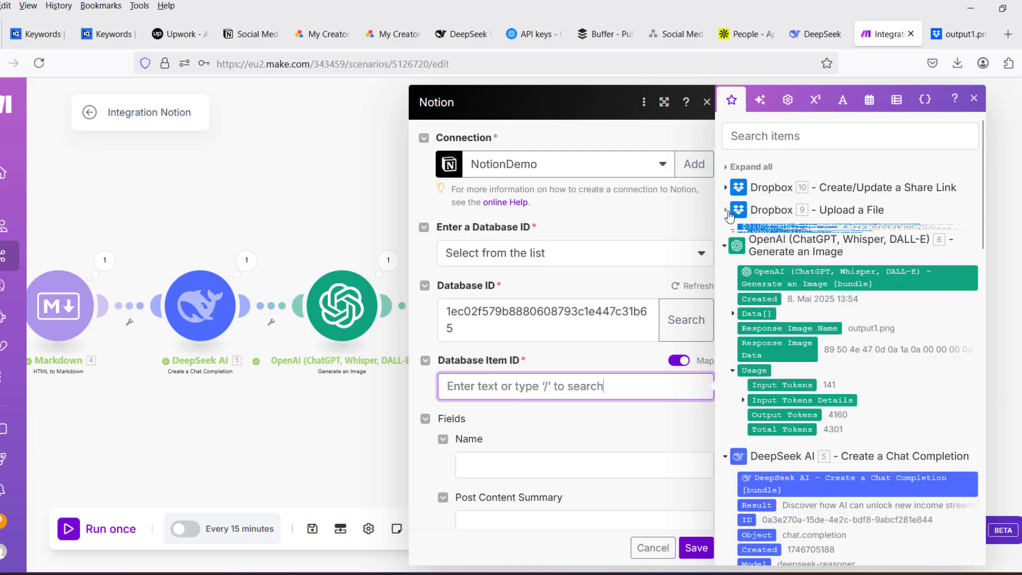
left_click(725, 238)
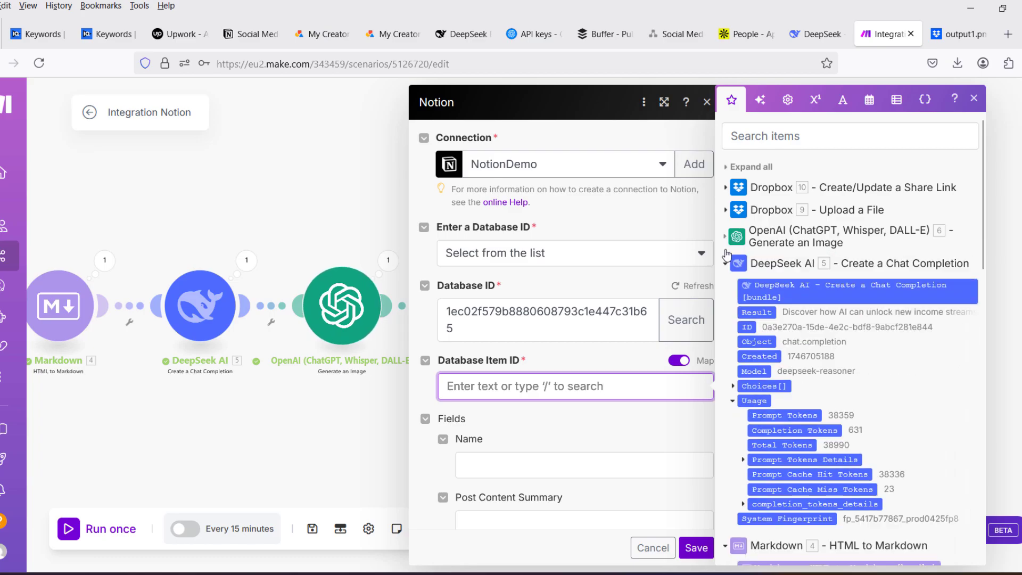
left_click(726, 264)
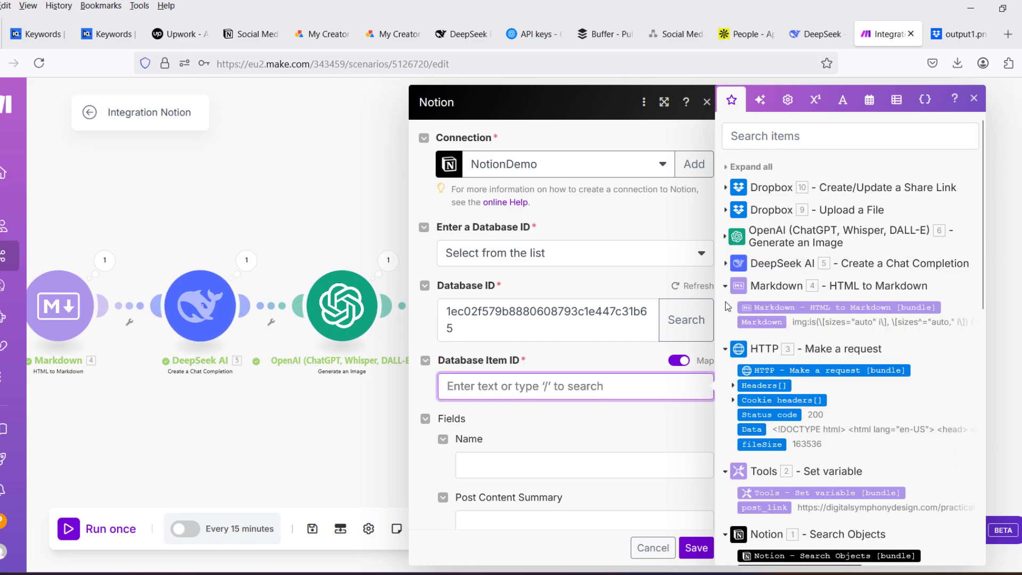
left_click(727, 350)
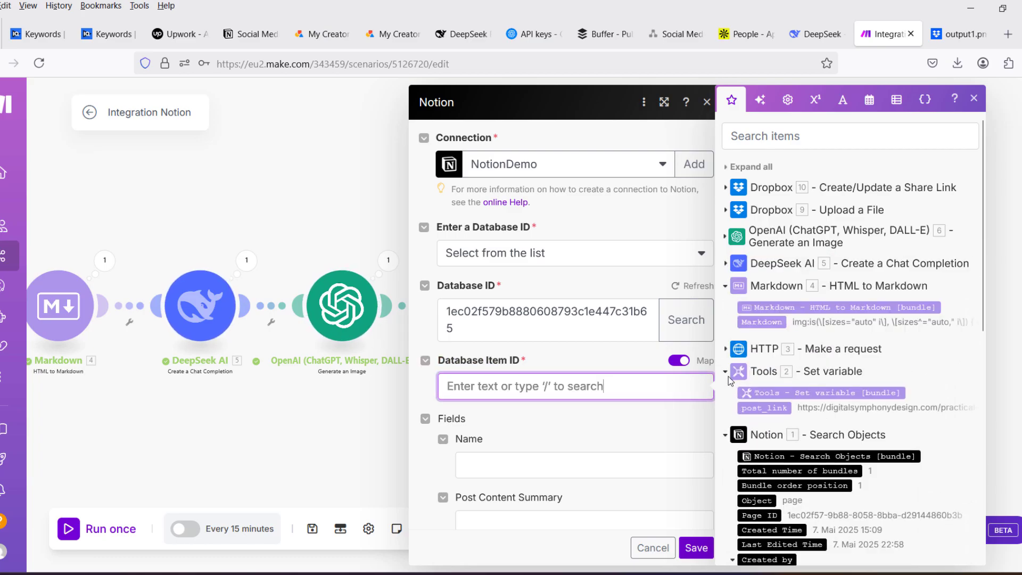
left_click(727, 372)
scroll(833, 407, "down", 2)
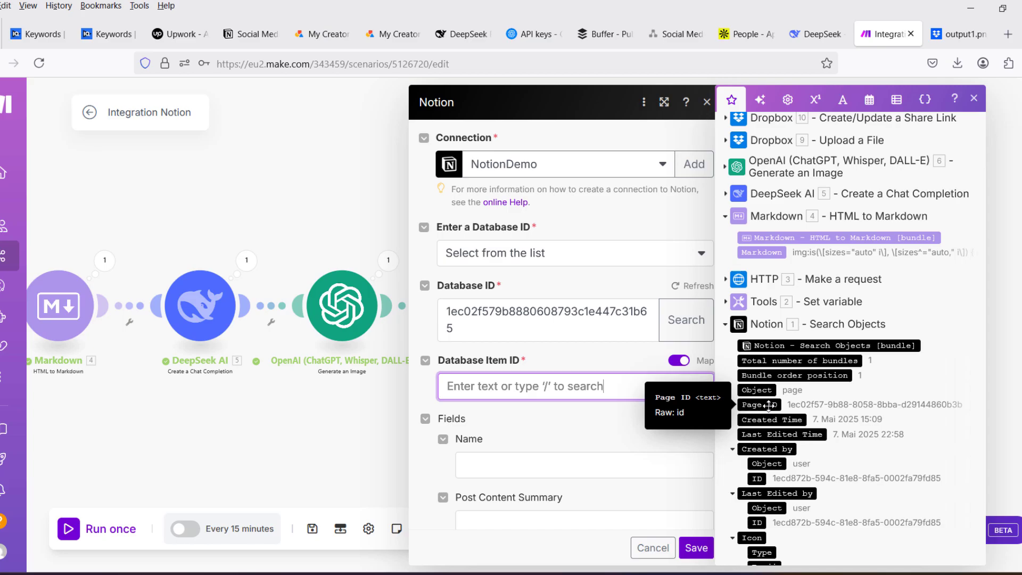
left_click_drag(768, 405, 471, 386)
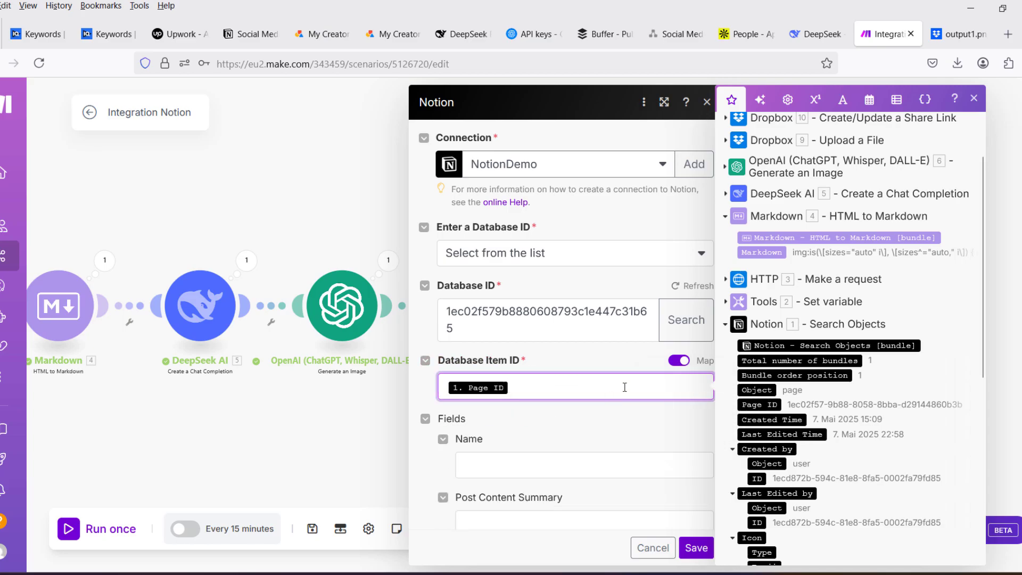
- Set the Post Status field of the Notion update module to Complete: Done
scroll(559, 359, "down", 2)
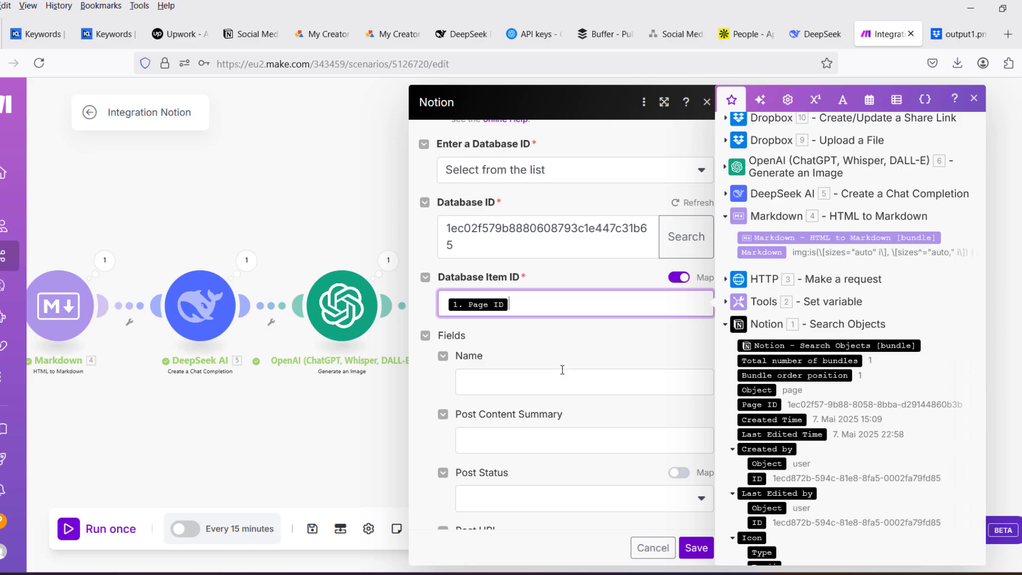
scroll(580, 332, "down", 2)
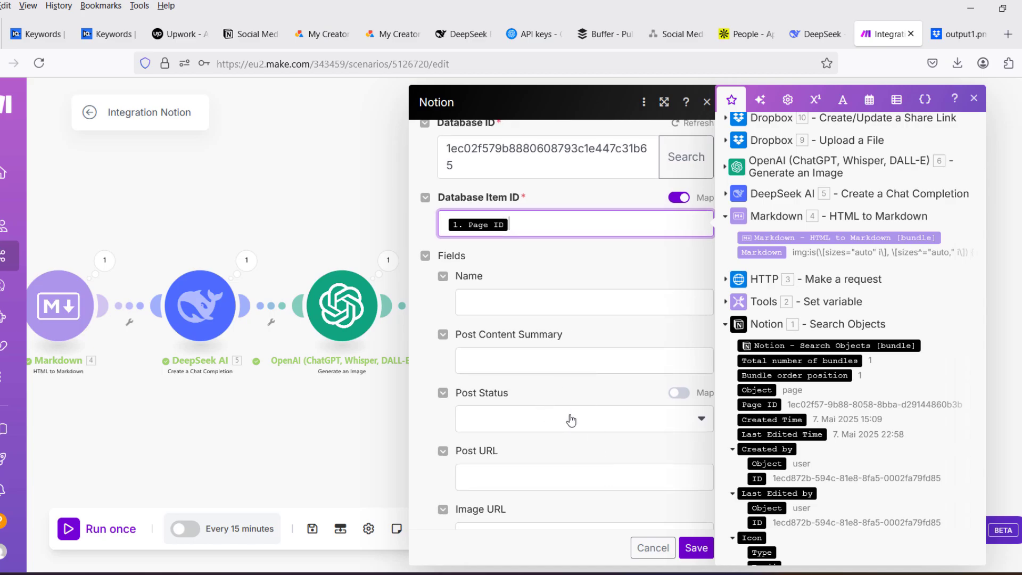
left_click(553, 427)
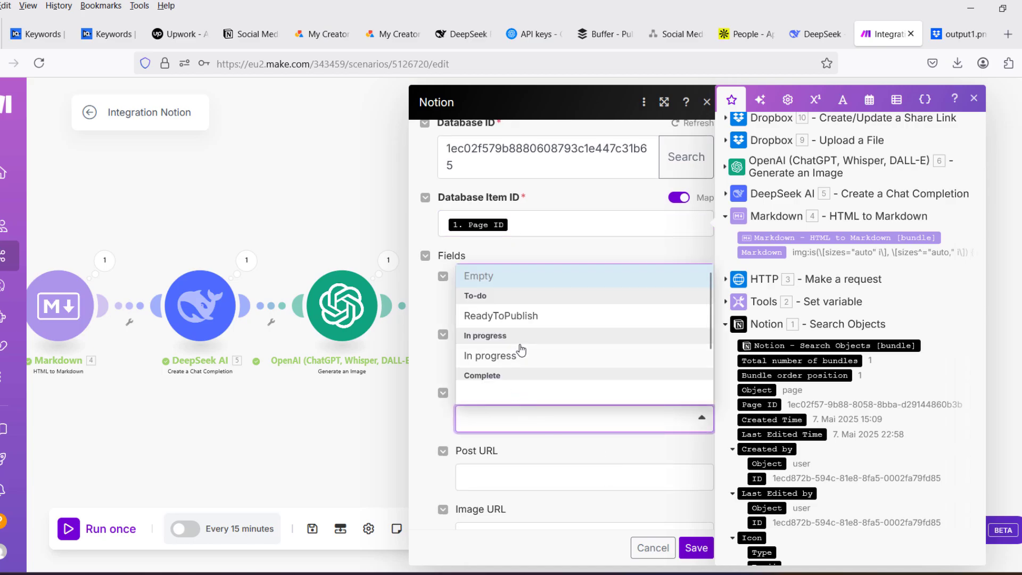
scroll(490, 383, "down", 1)
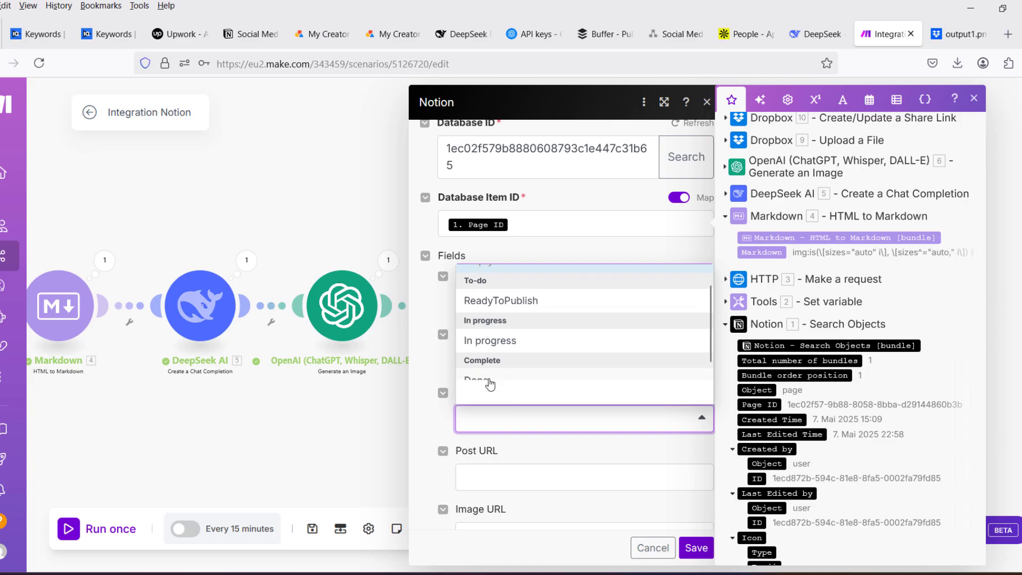
scroll(487, 379, "down", 1)
left_click(477, 371)
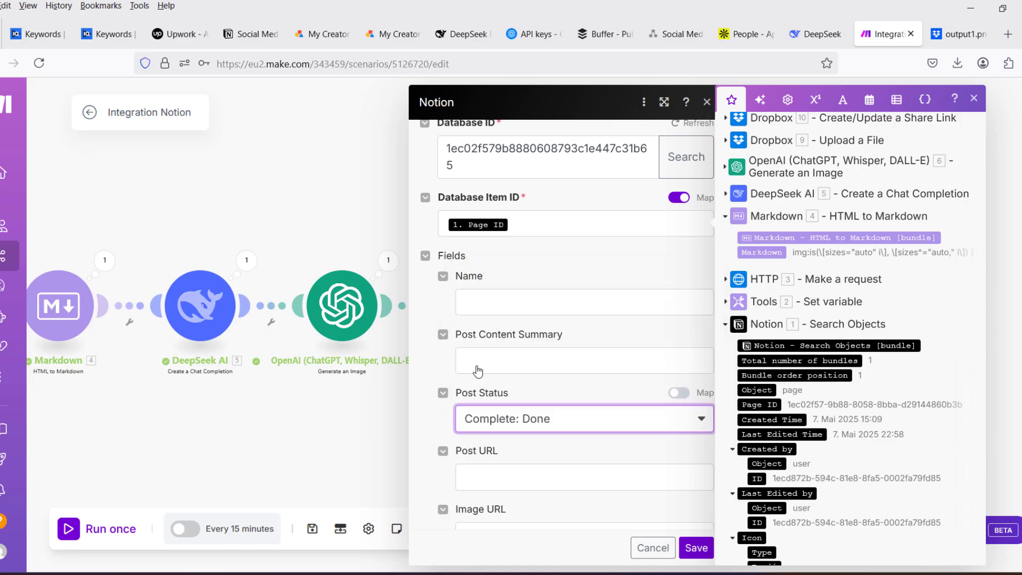
- Map the Post Content Summary field to the DeepSeek chat completion's Choices[]: Message.Content
left_click(562, 362)
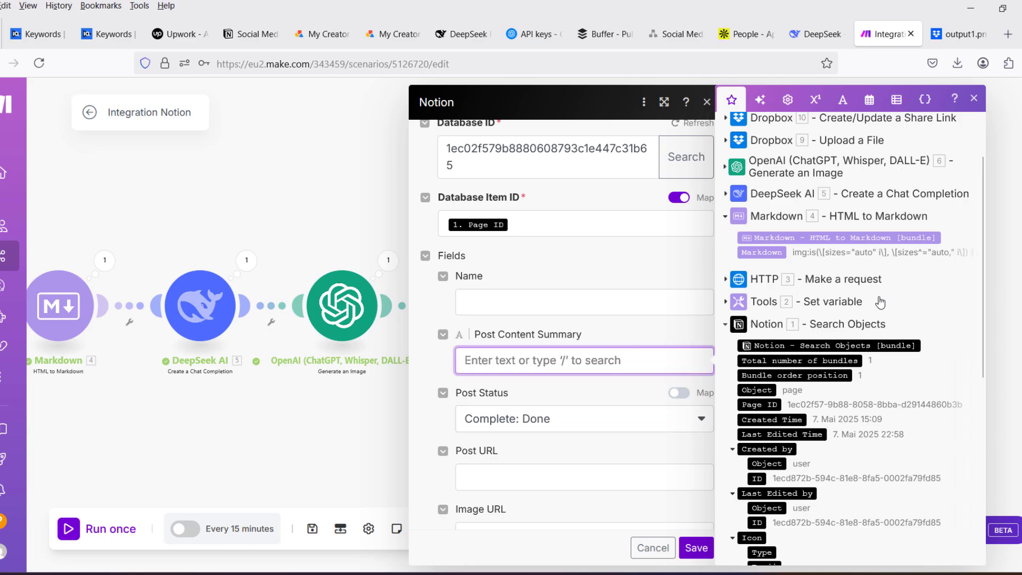
left_click(726, 195)
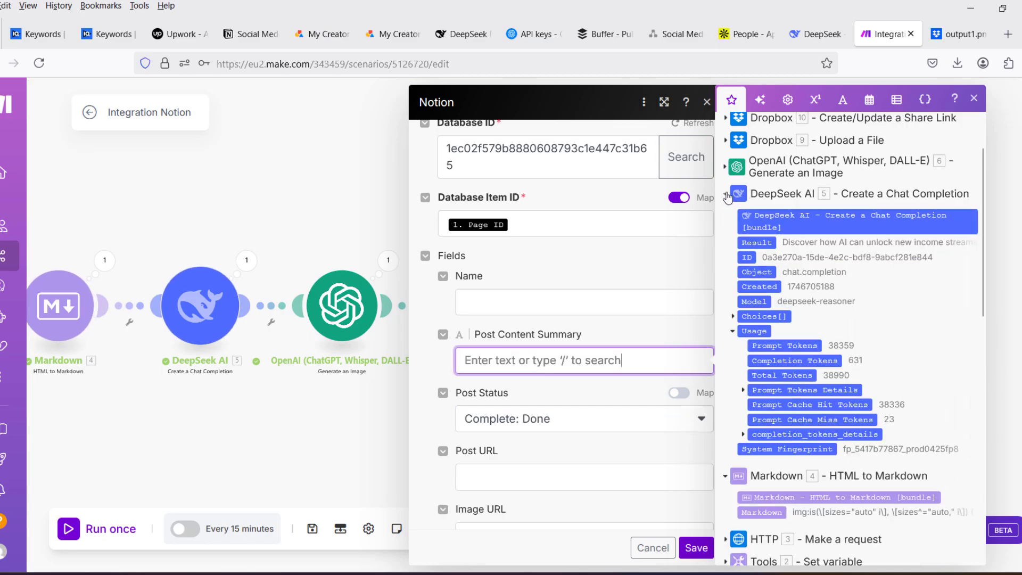
left_click(734, 318)
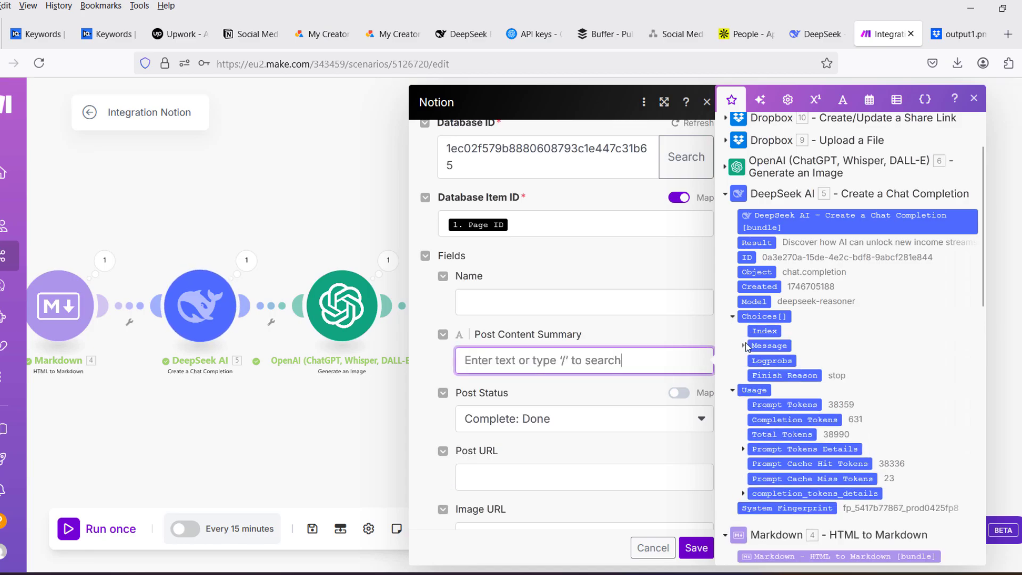
left_click(745, 346)
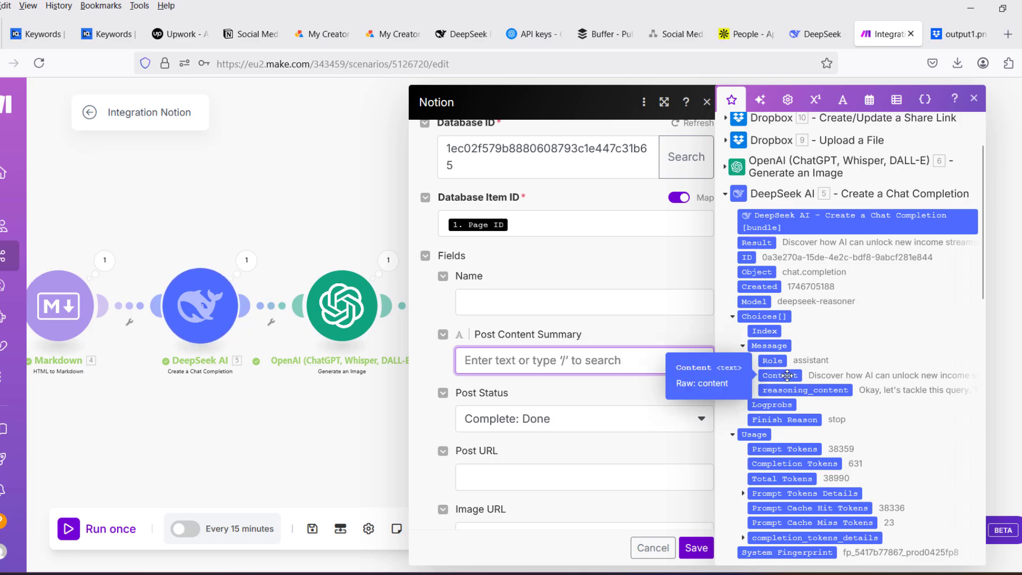
left_click_drag(788, 376, 591, 360)
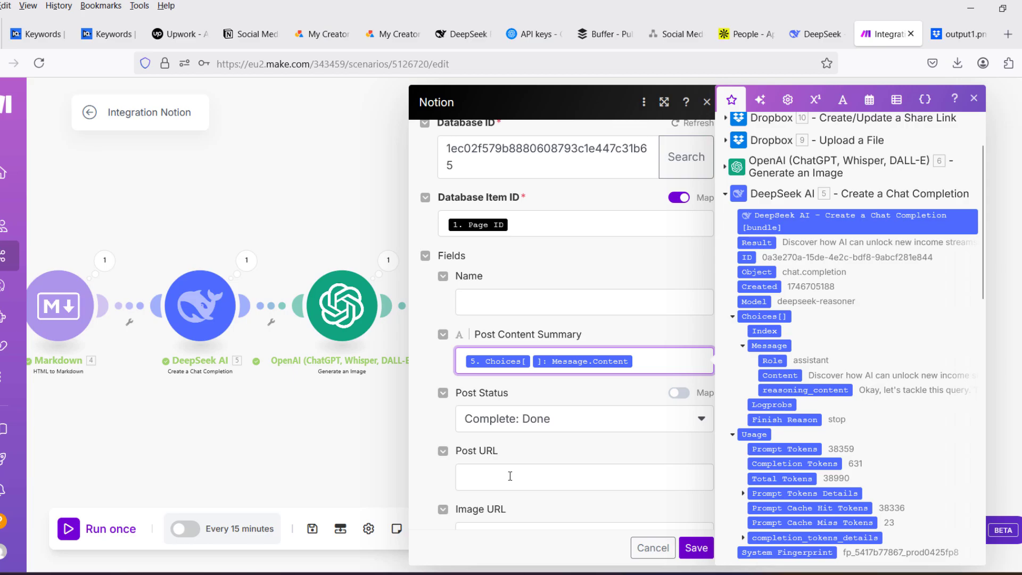
- Map the Image URL field to the Download Url of the Dropbox share link module and save the Notion module
scroll(545, 374, "down", 1)
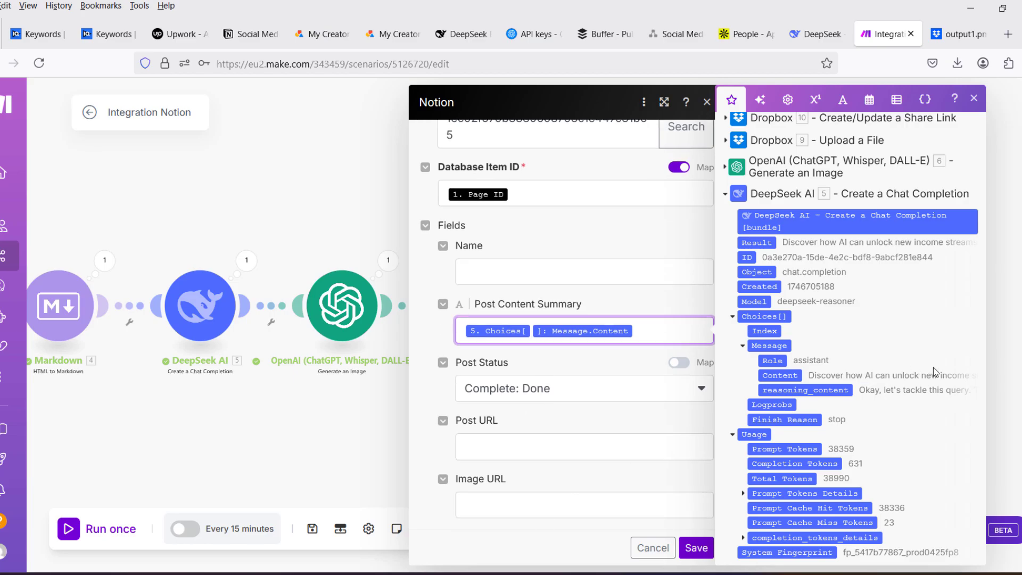
scroll(880, 230, "up", 2)
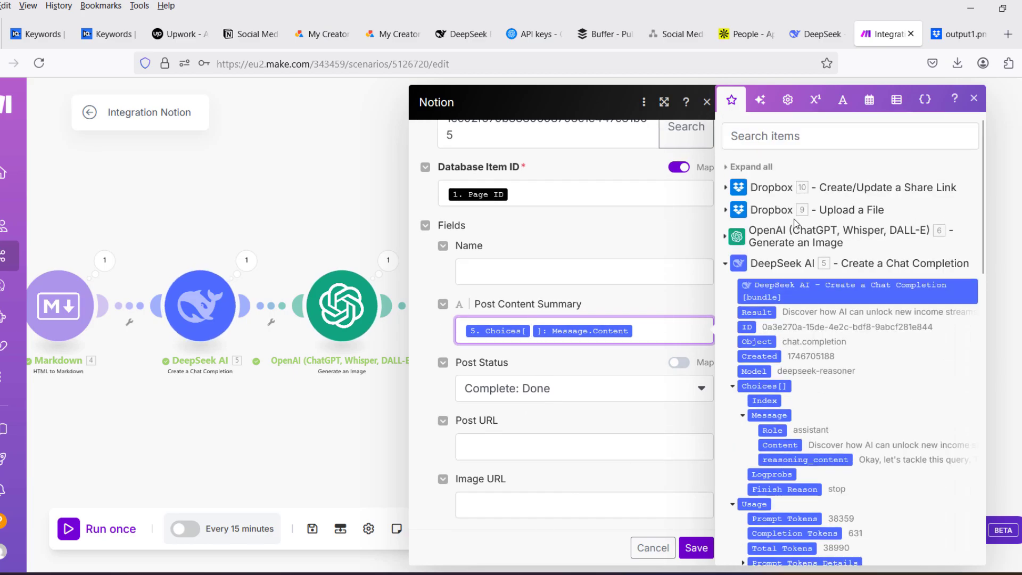
left_click(726, 188)
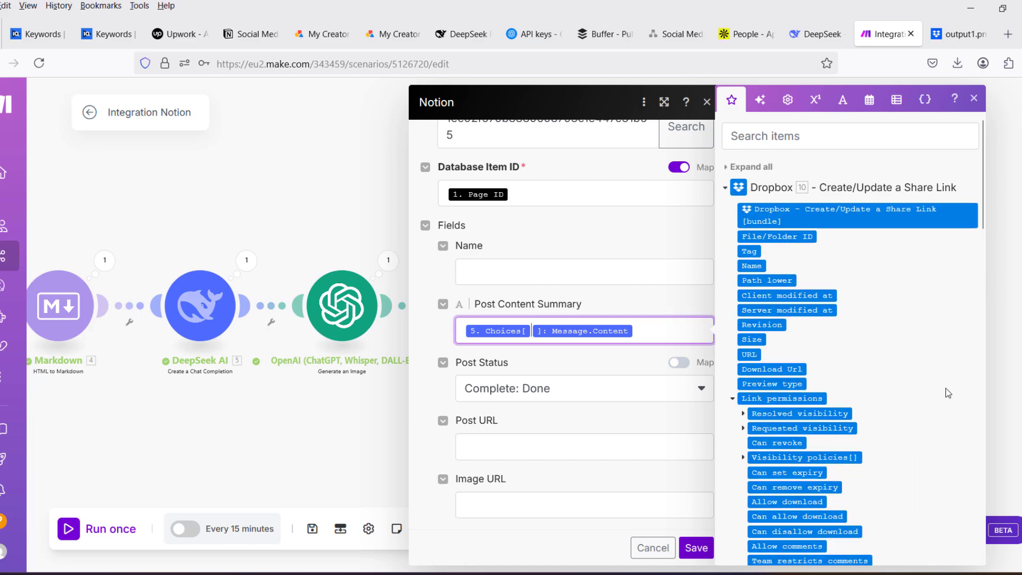
left_click(612, 504)
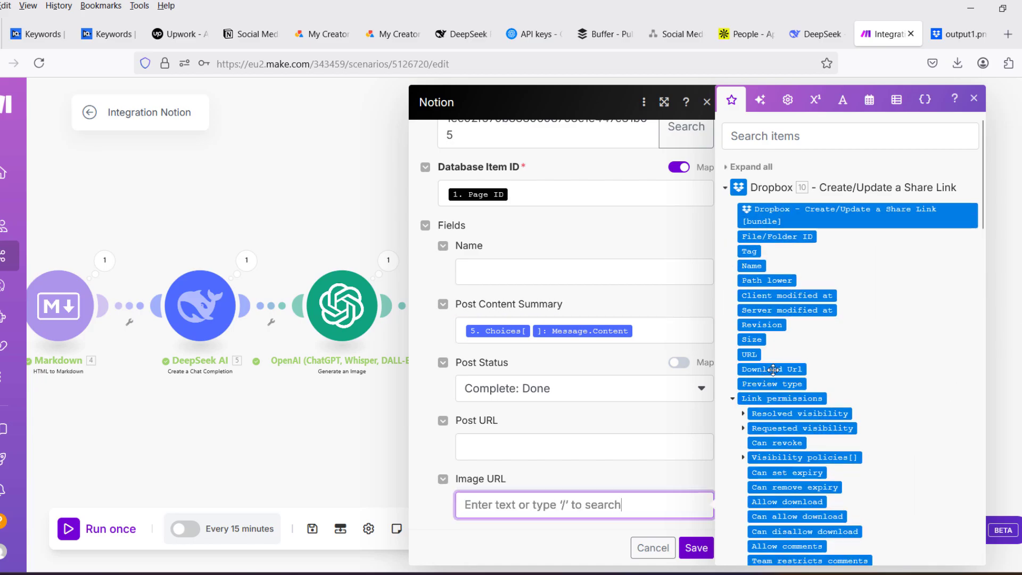
left_click_drag(773, 370, 570, 510)
left_click(696, 548)
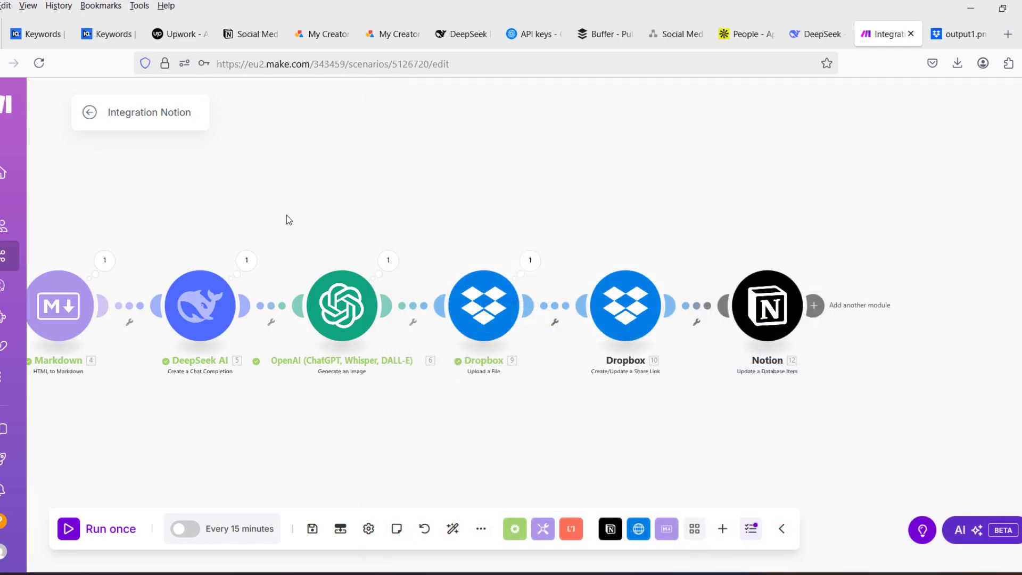
- Auto-align the scenario's modules and check the post statuses in Notion's Social Media Posts Schedule table
left_click(451, 536)
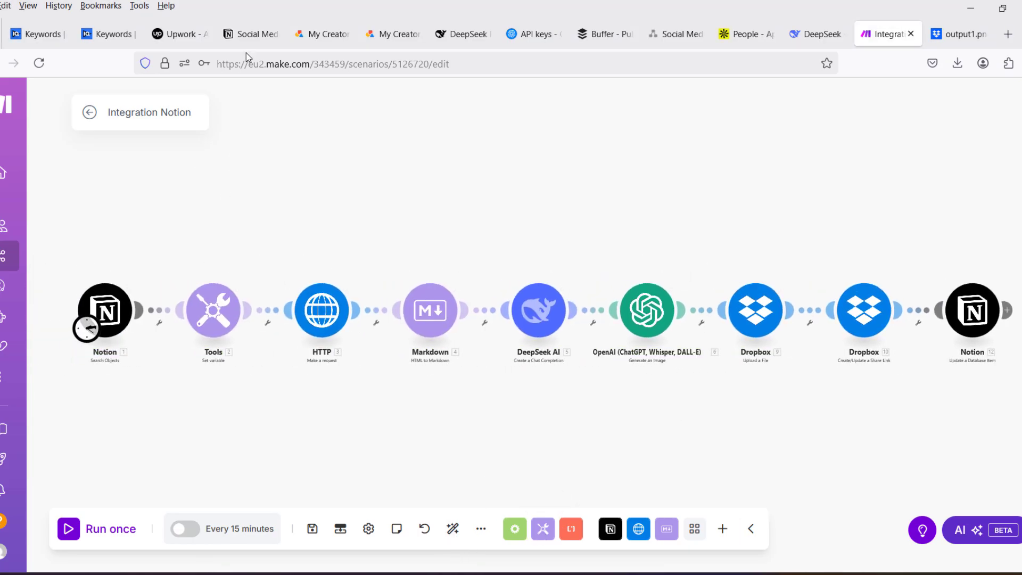
left_click(257, 32)
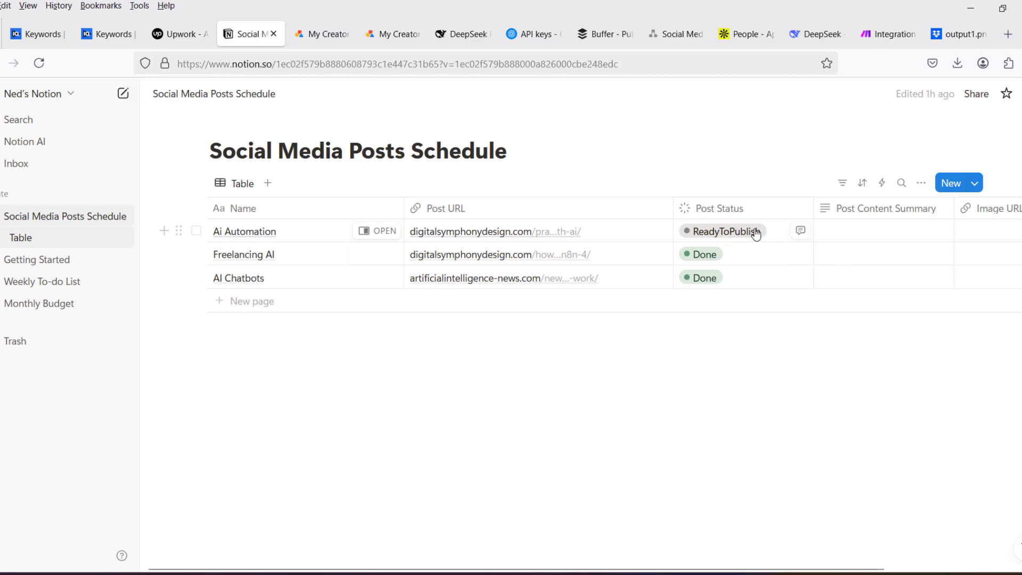
left_click(888, 33)
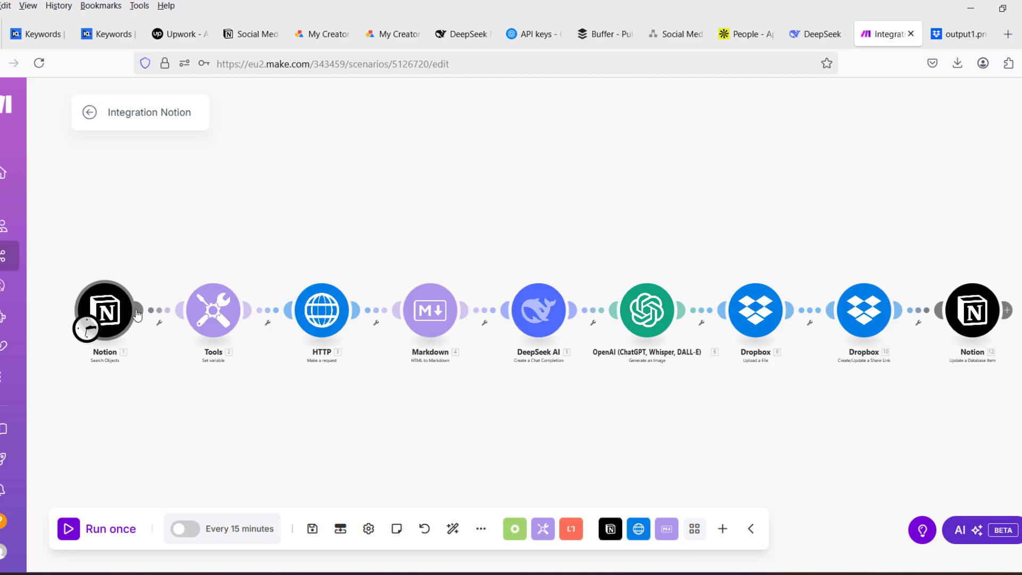
- Set up a filter between the Notion Search Objects and Tools modules with the label HasReadyToPublish?
left_click(163, 316)
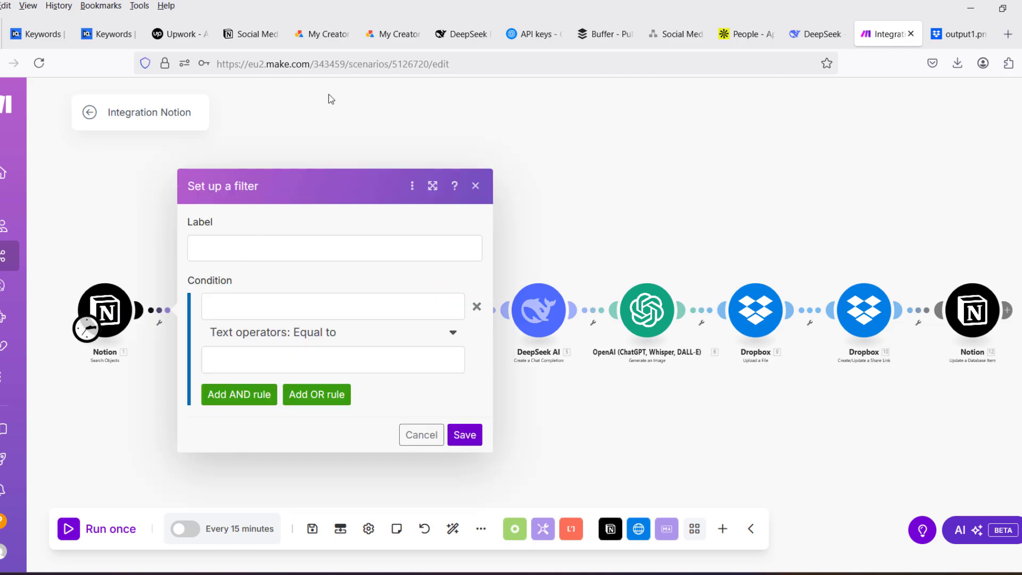
left_click(257, 245)
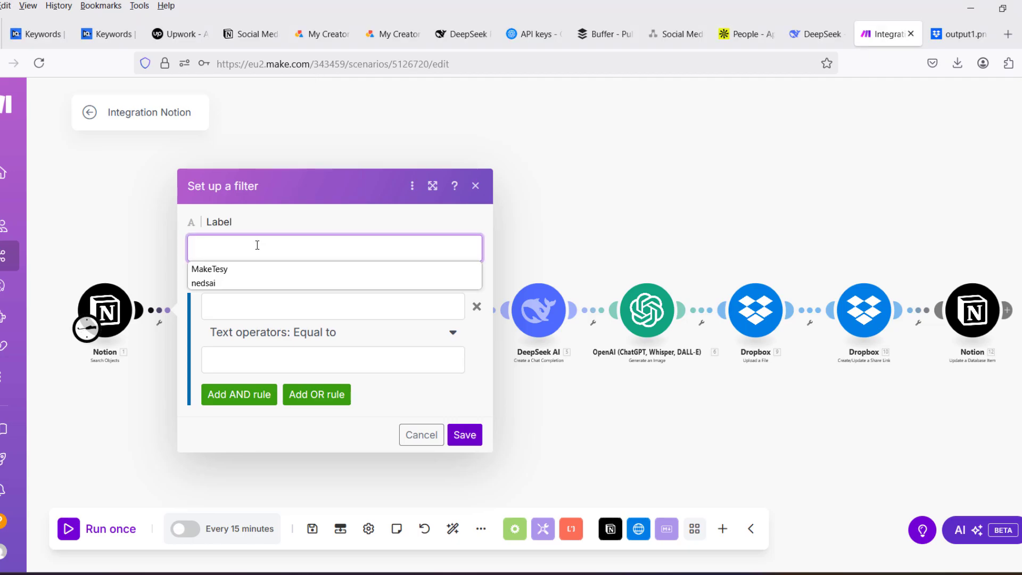
type("H")
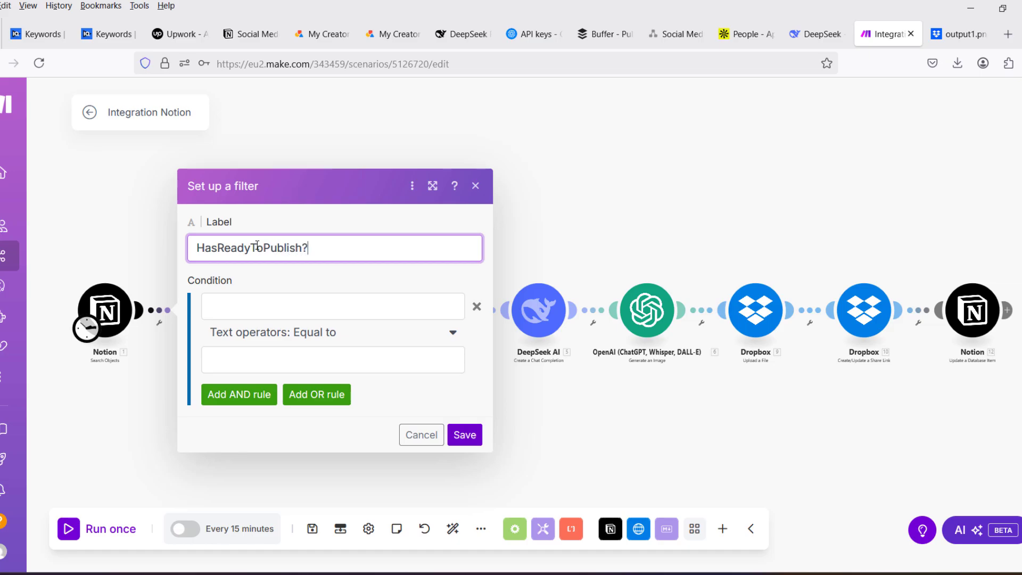
- Map the filter condition's first operand to the Notion property value Post Status: Name
left_click(422, 306)
scroll(571, 363, "down", 4)
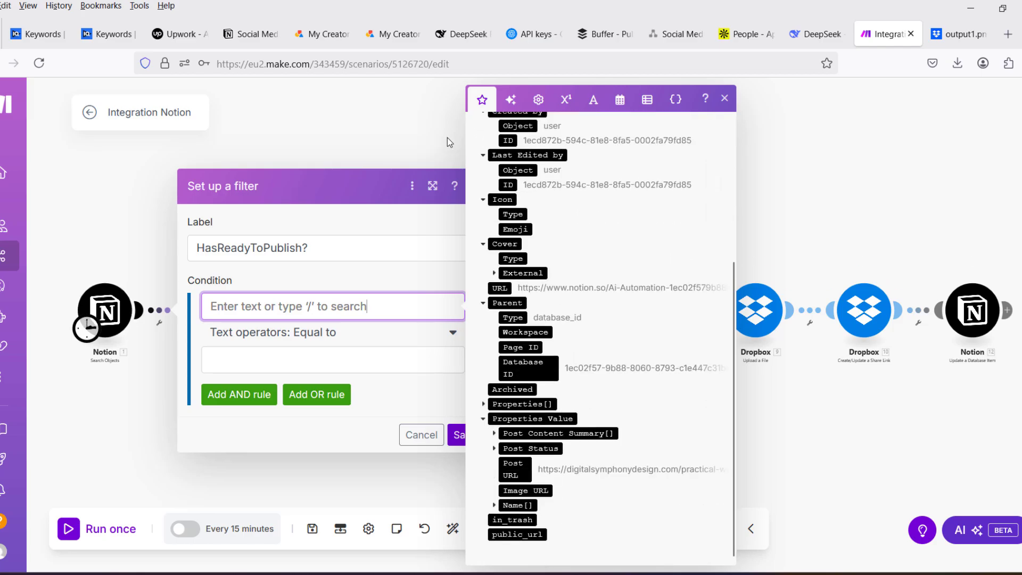
left_click(313, 244)
left_click(361, 301)
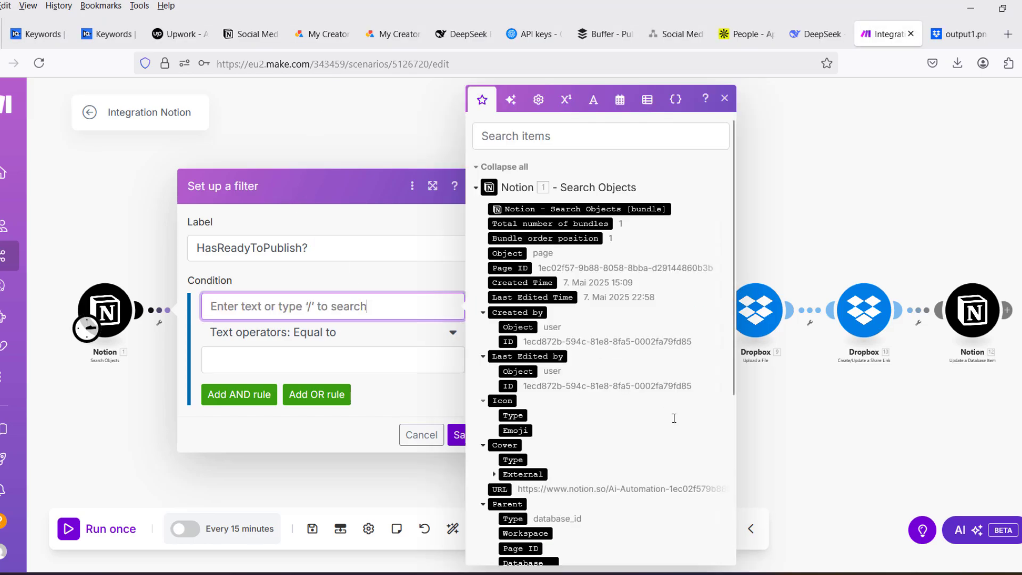
scroll(548, 471, "down", 5)
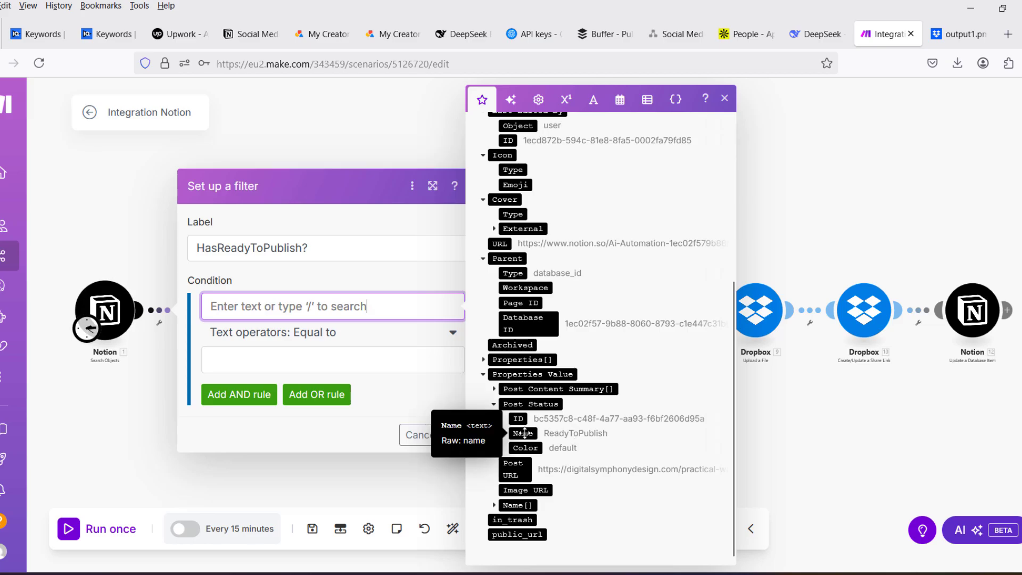
left_click_drag(525, 433, 315, 304)
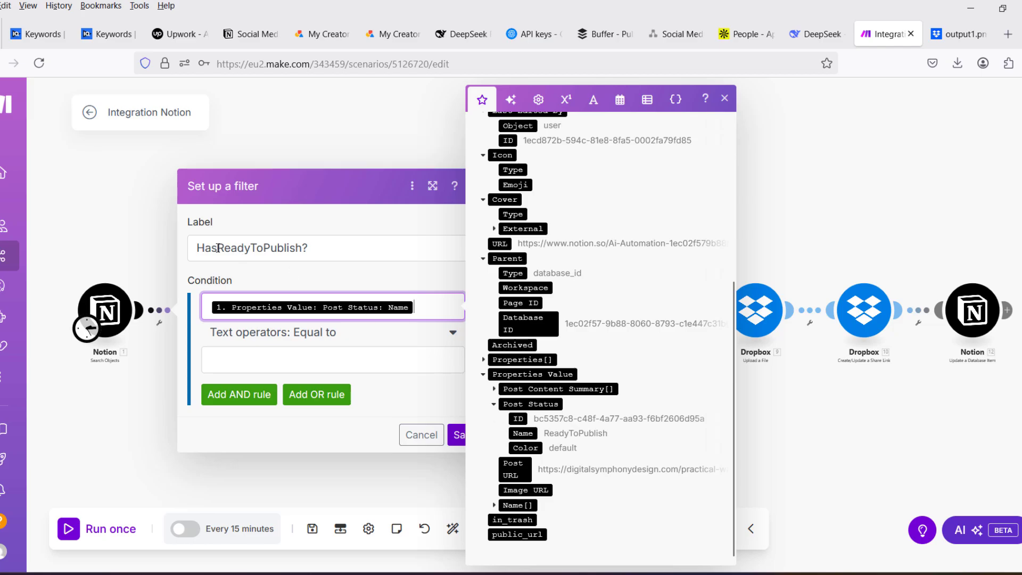
- Set the filter's comparison value to ReadyToPublish with the Equal to operator kept, and save the filter
left_click_drag(217, 248, 305, 249)
key("ctrl+c")
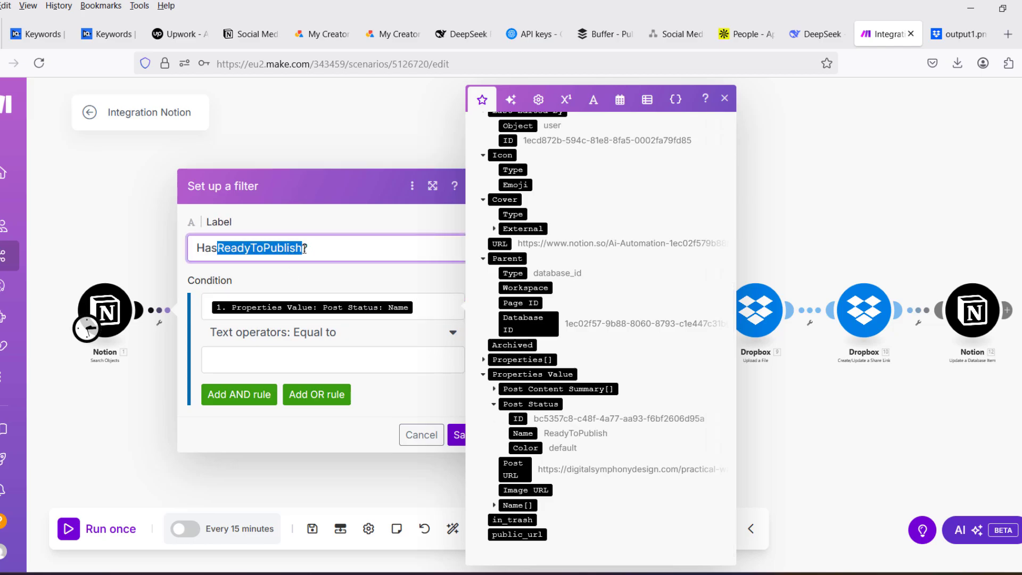
left_click(284, 359)
key("ctrl+v")
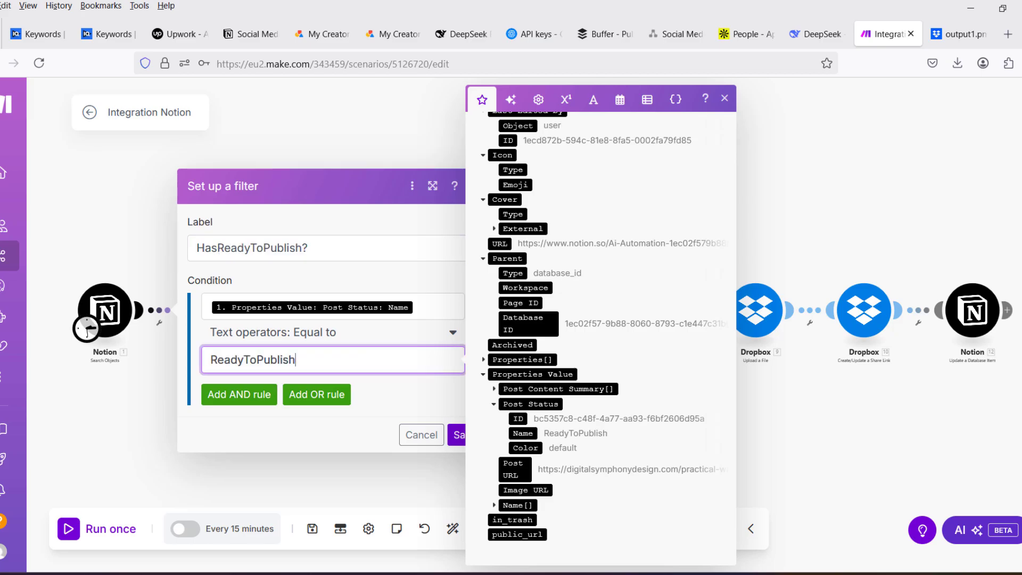
left_click(457, 434)
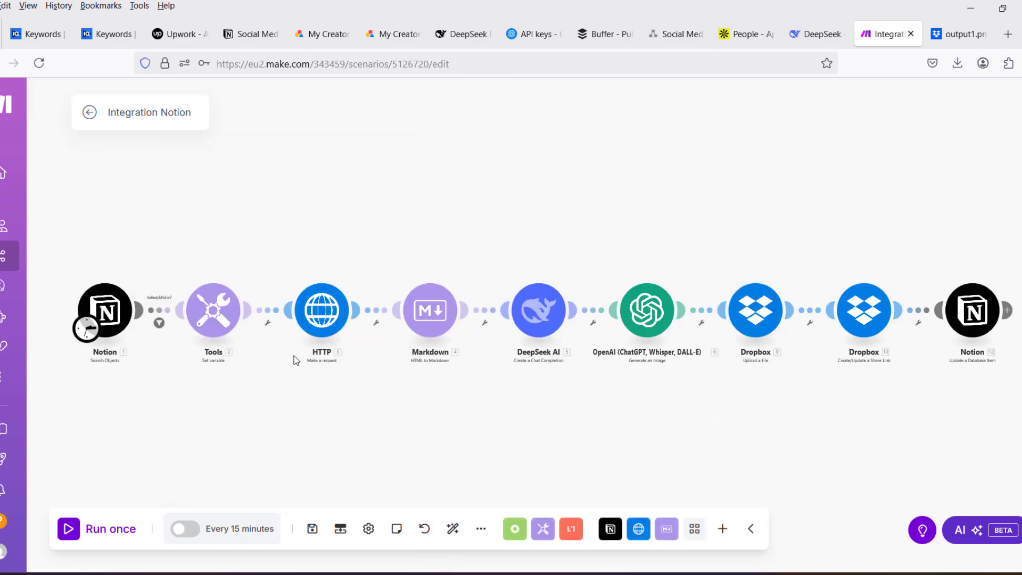
- Unlink the HTTP module from the Tools module and save the scenario
right_click(269, 311)
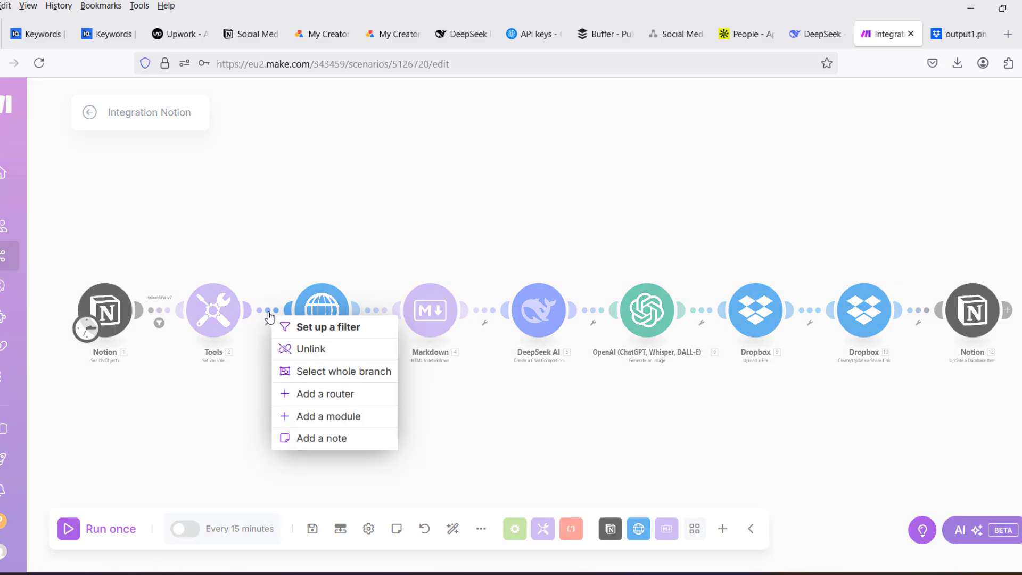
left_click(305, 349)
key("ctrl+s")
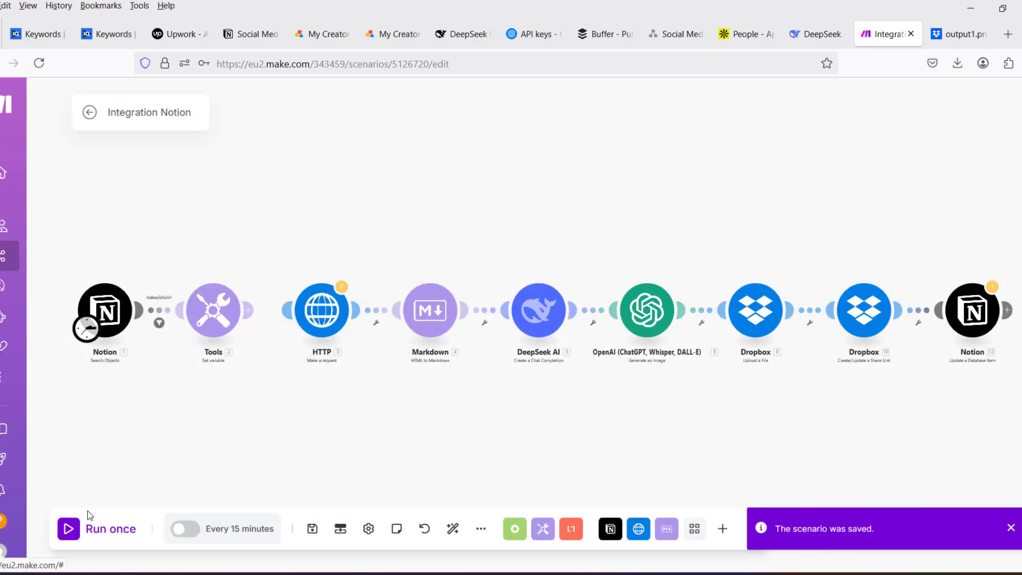
- Run the shortened scenario once and compare the Tools module's post_link output with the Notion posts table
left_click(69, 530)
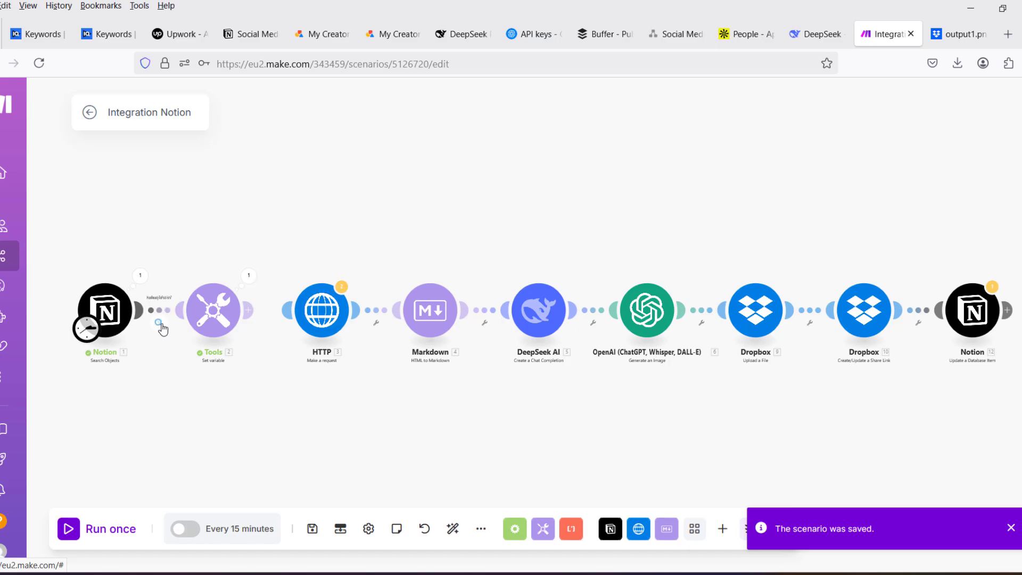
left_click(249, 275)
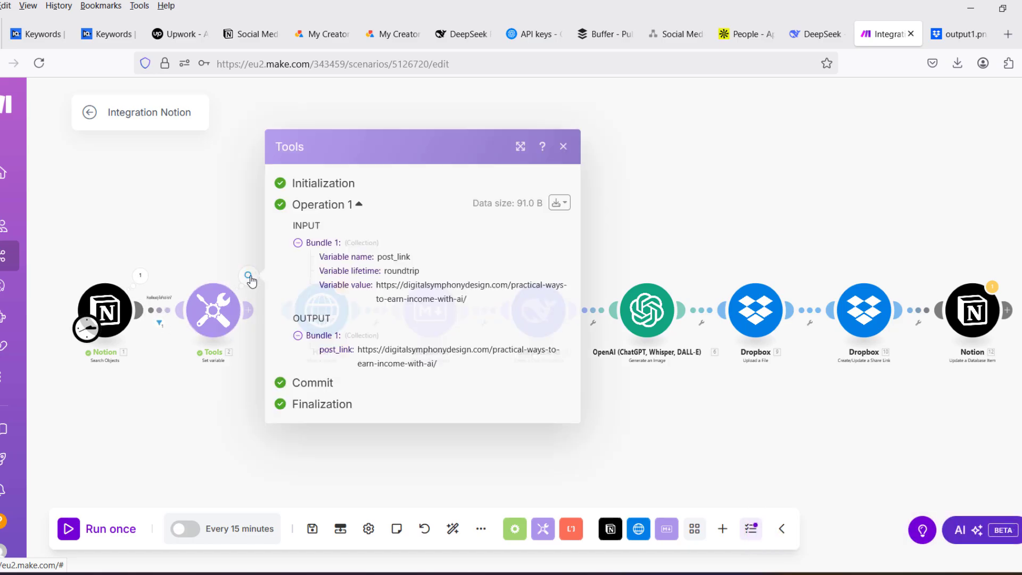
left_click(652, 133)
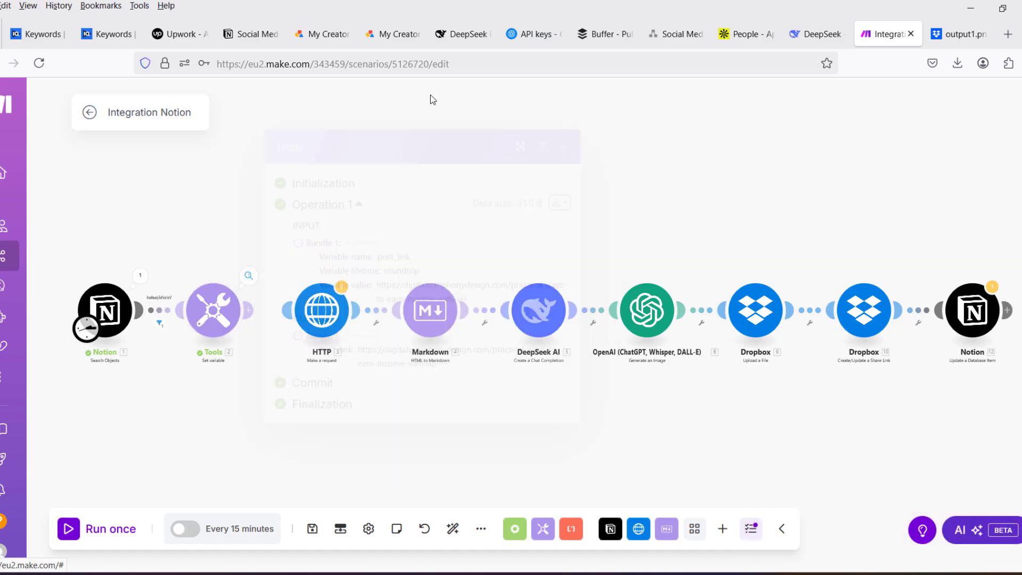
left_click(257, 34)
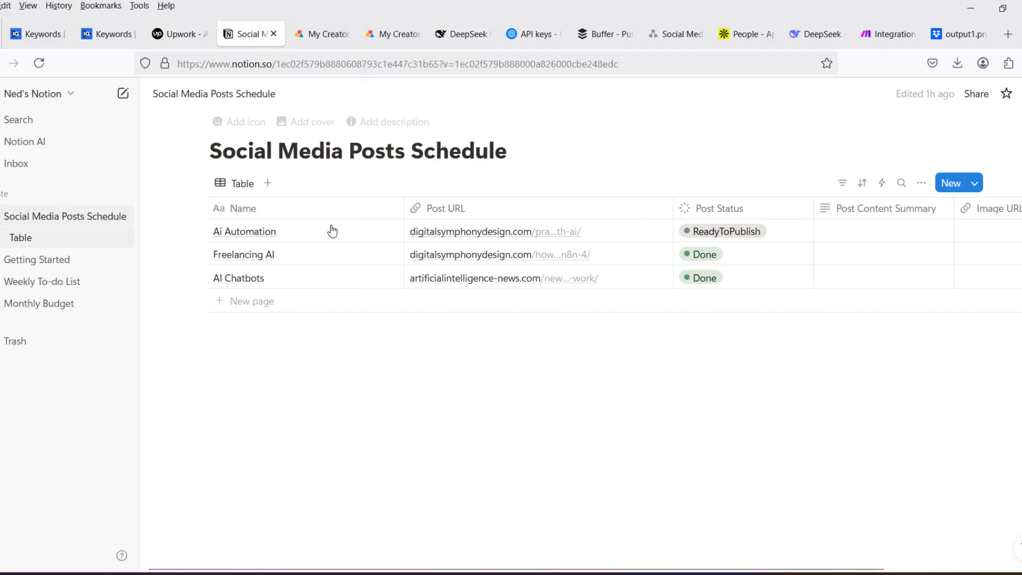
- Return to the Make scenario, relink the Tools module to the HTTP module and save
left_click(903, 35)
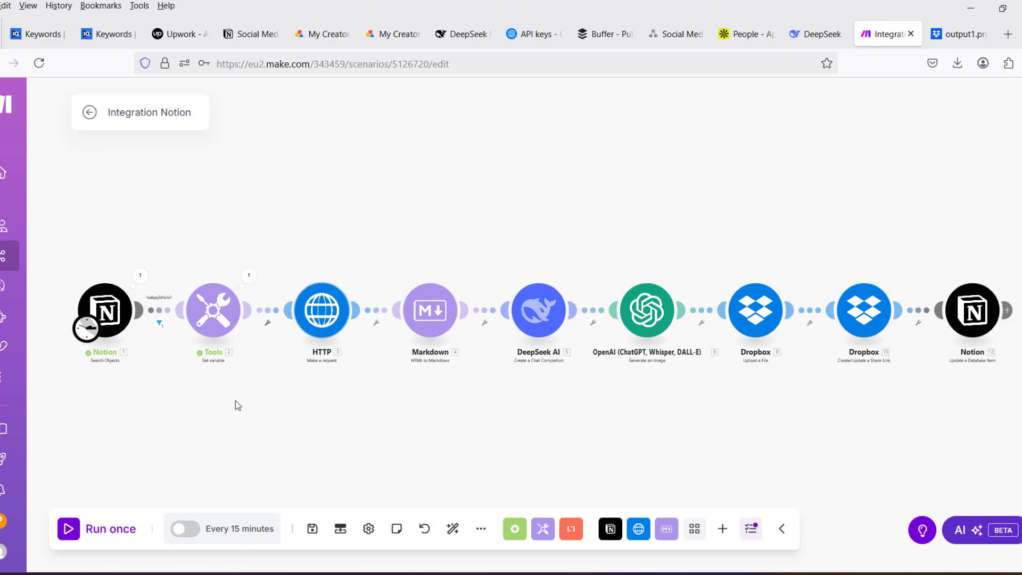
key("ctrl+s")
- Check the Make_Image_Gen folder in Dropbox, return to Make and run the whole scenario once
key("ctrl+Tab")
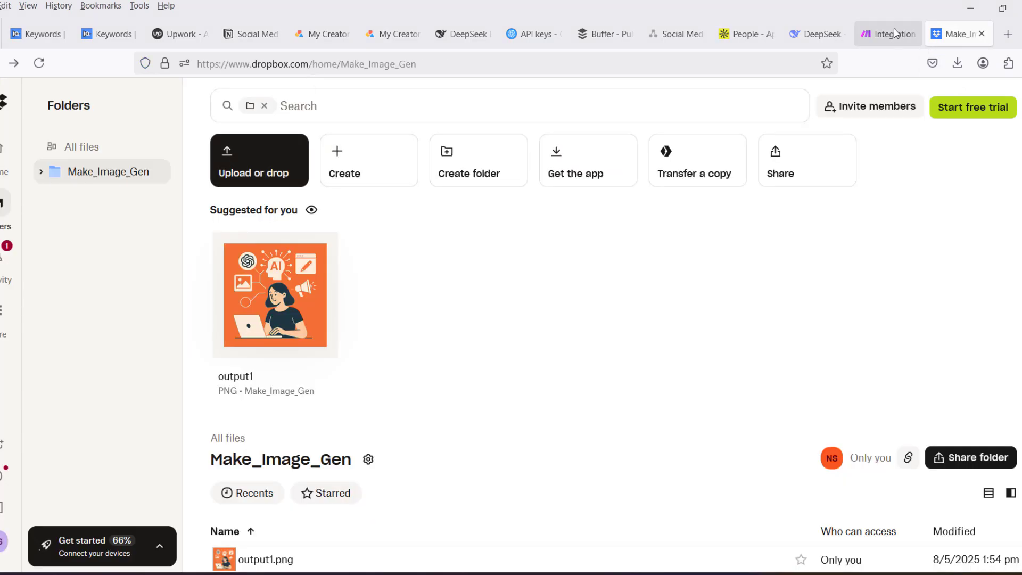
left_click(896, 35)
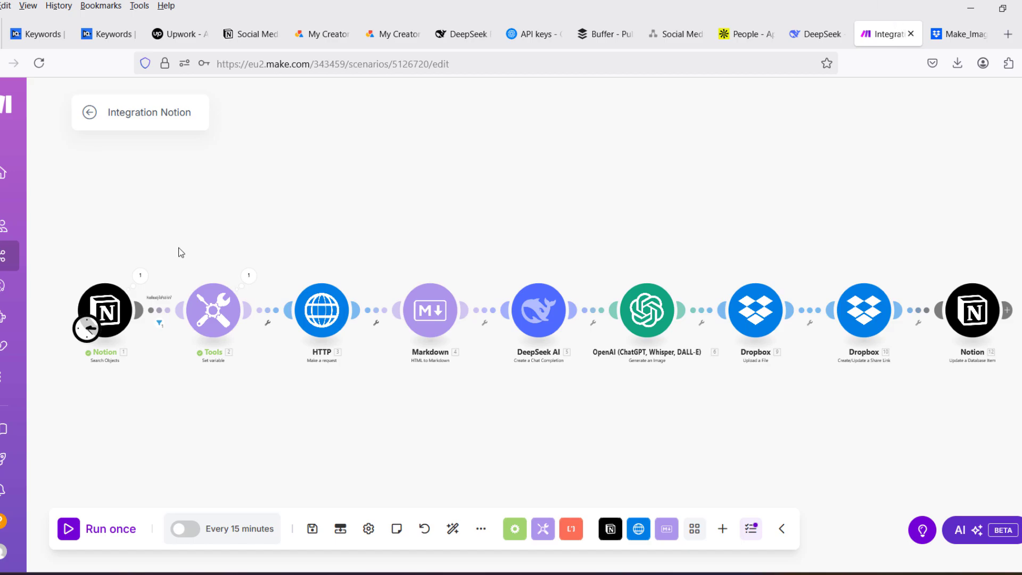
left_click(72, 529)
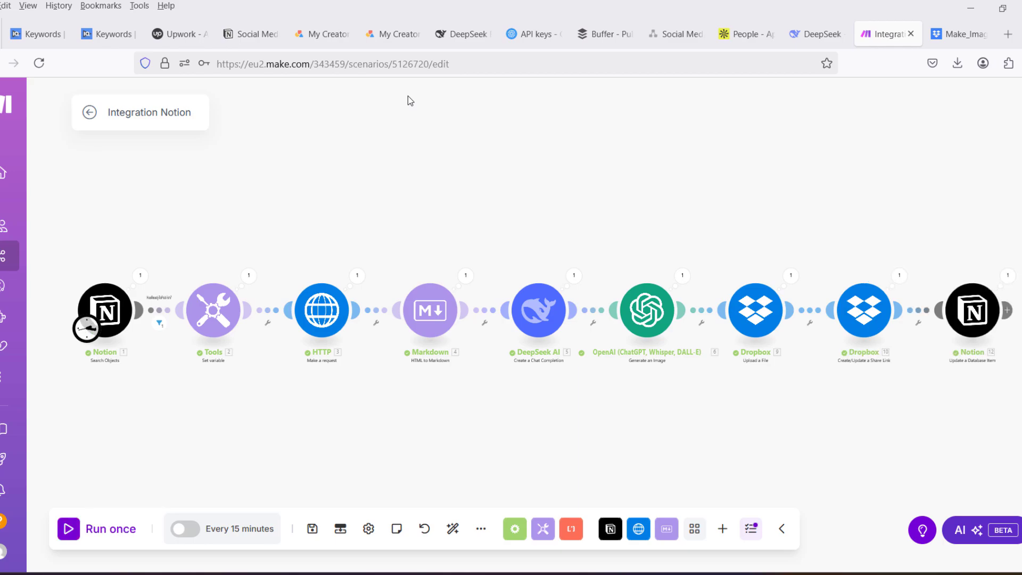
- Examine the final Notion module's run output, expanding the Properties entries for Post Content Summary and the Name title text
left_click(1008, 275)
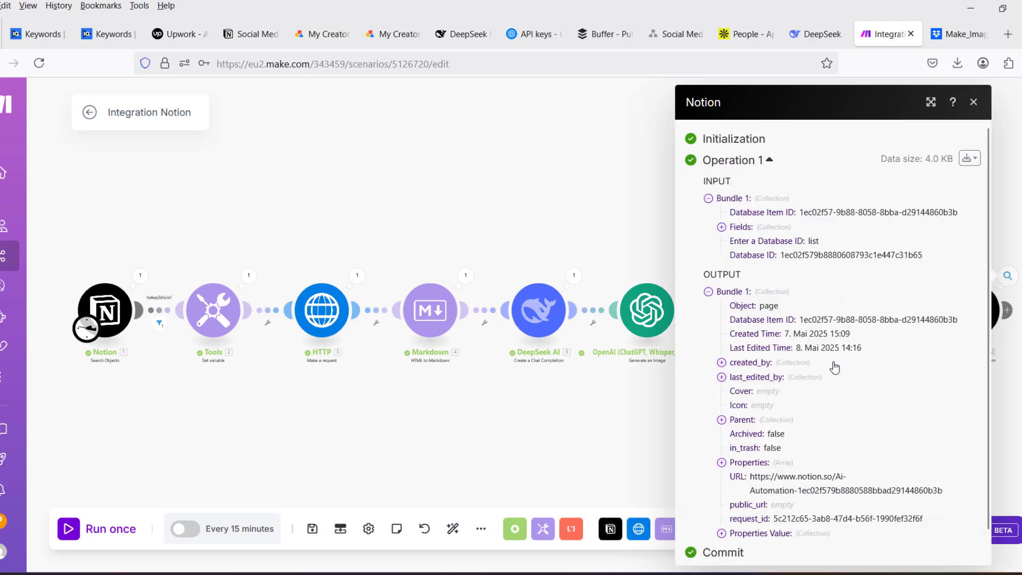
scroll(824, 320, "down", 1)
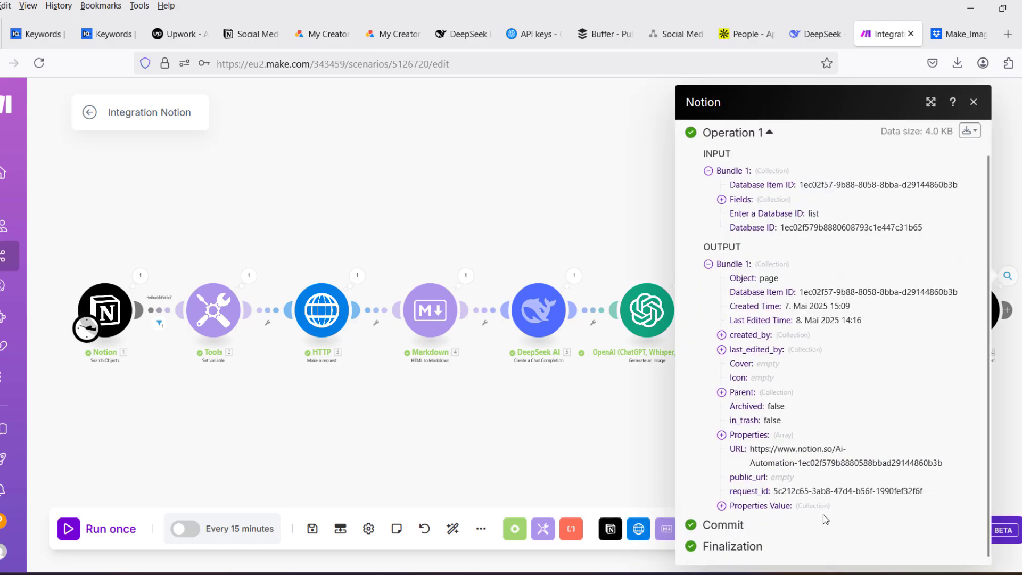
left_click(722, 436)
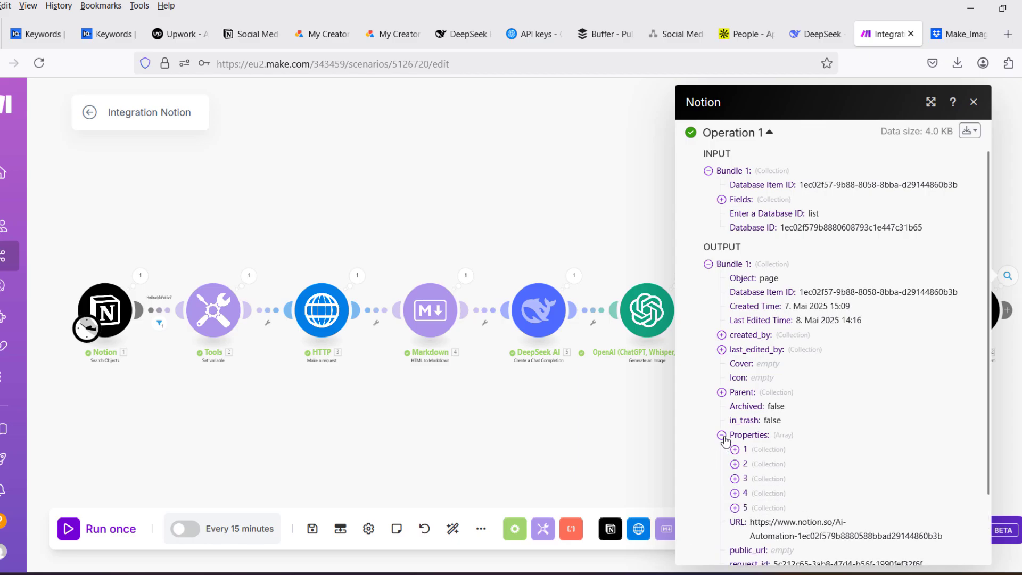
left_click(735, 450)
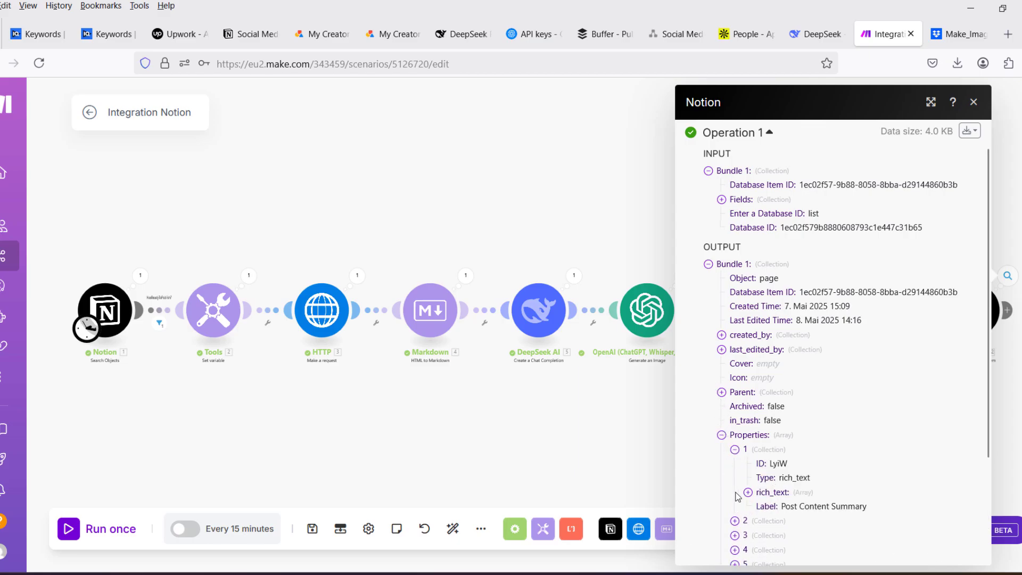
scroll(745, 479, "down", 3)
left_click(734, 436)
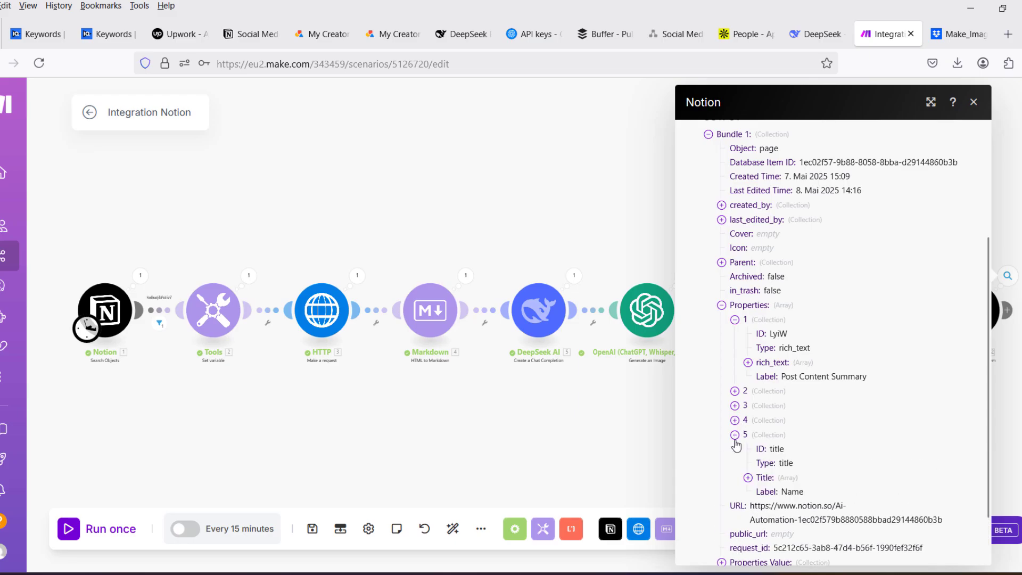
left_click(747, 478)
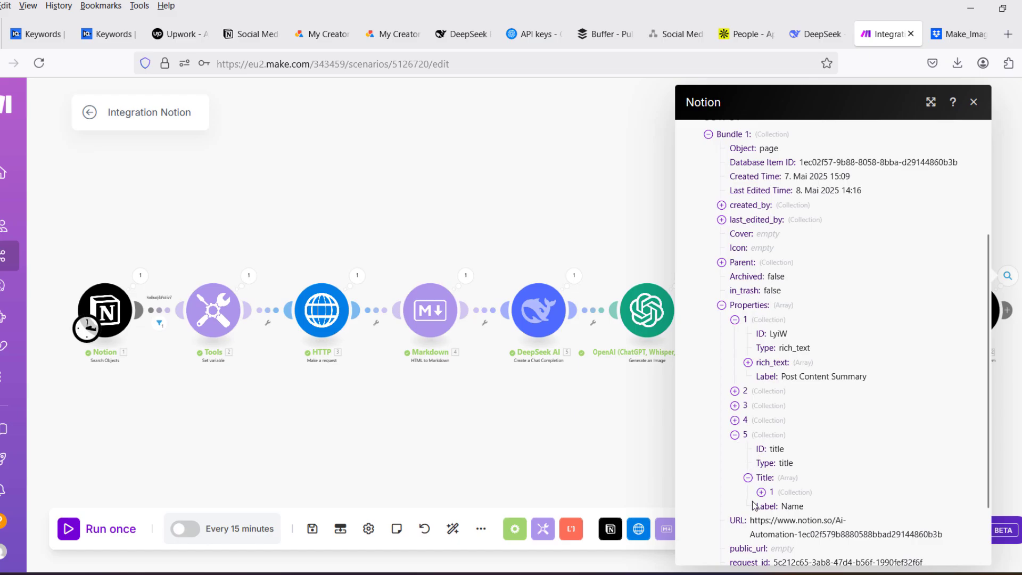
left_click(761, 492)
scroll(751, 463, "down", 3)
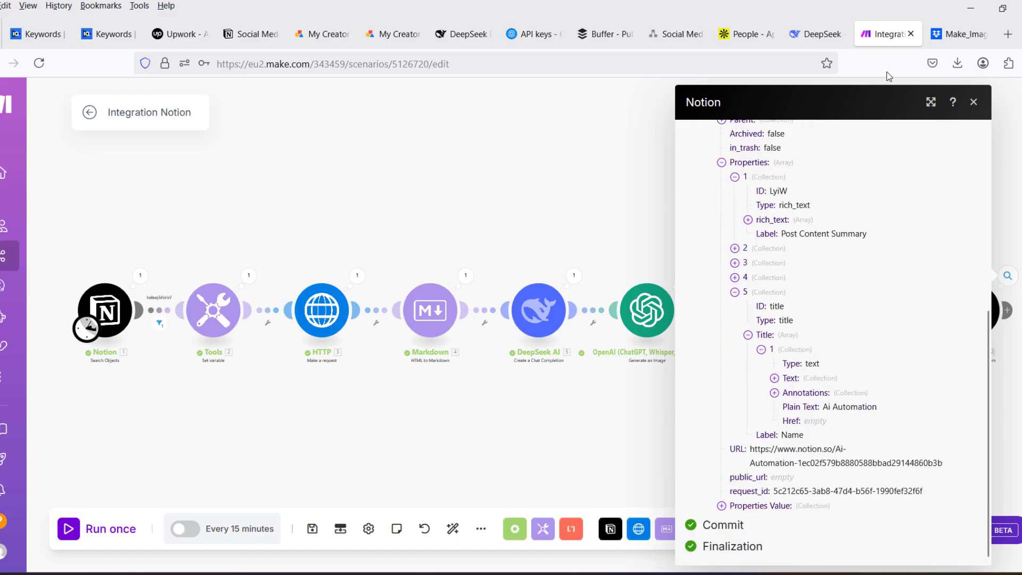
- Switch to Dropbox, refresh the Make_Image_Gen folder and preview output1 (1).png
left_click(958, 34)
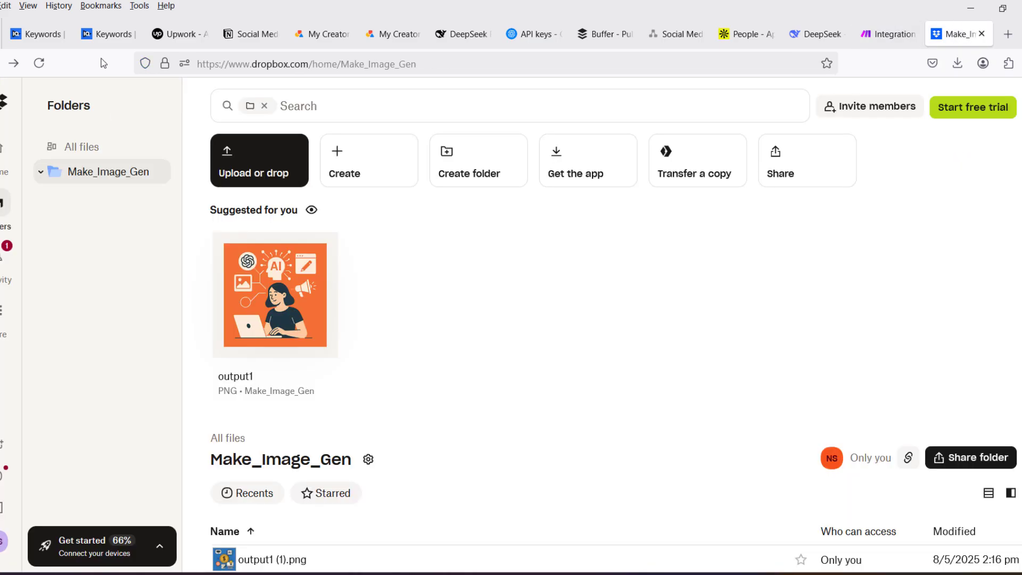
left_click(39, 63)
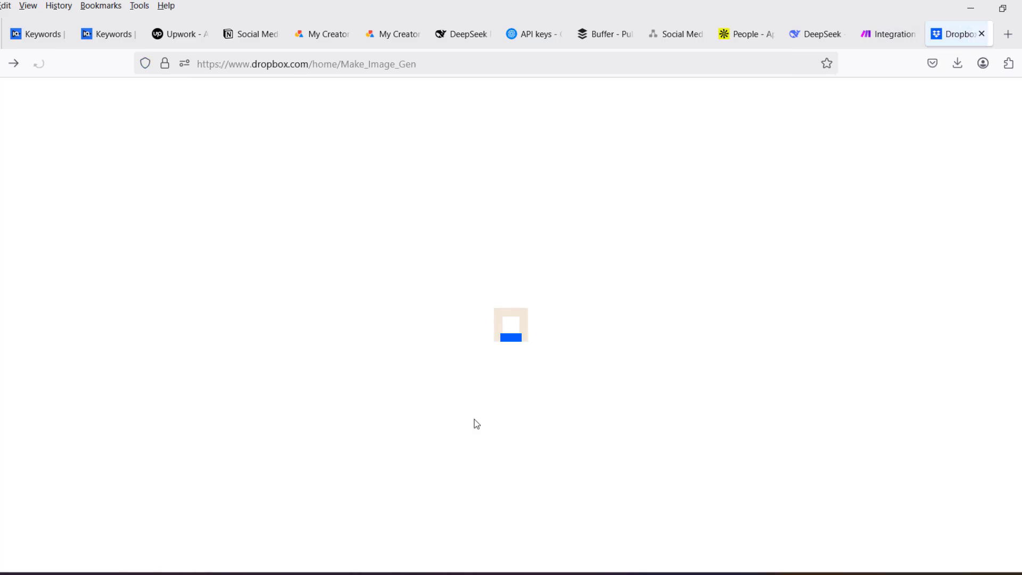
scroll(437, 366, "down", 2)
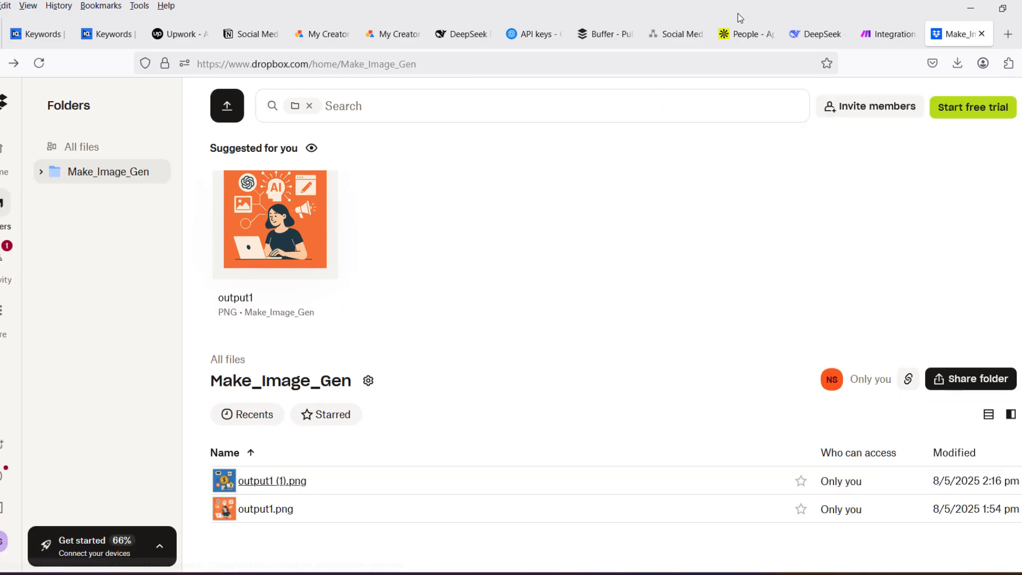
left_click(272, 481)
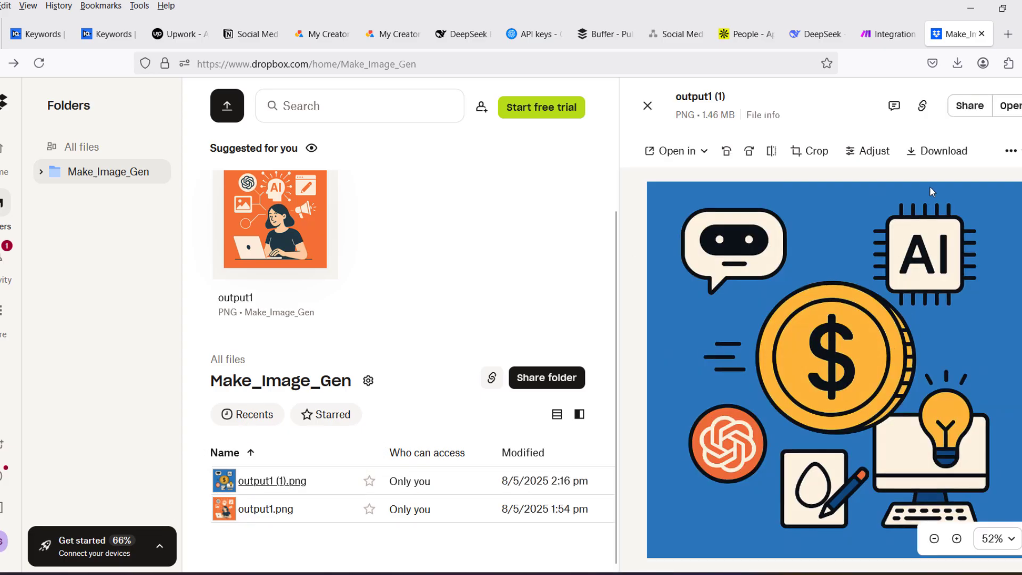
- In the Notion posts table, read the Ai Automation row's Post Content Summary and view the image behind its Image URL
mouse_move(882, 37)
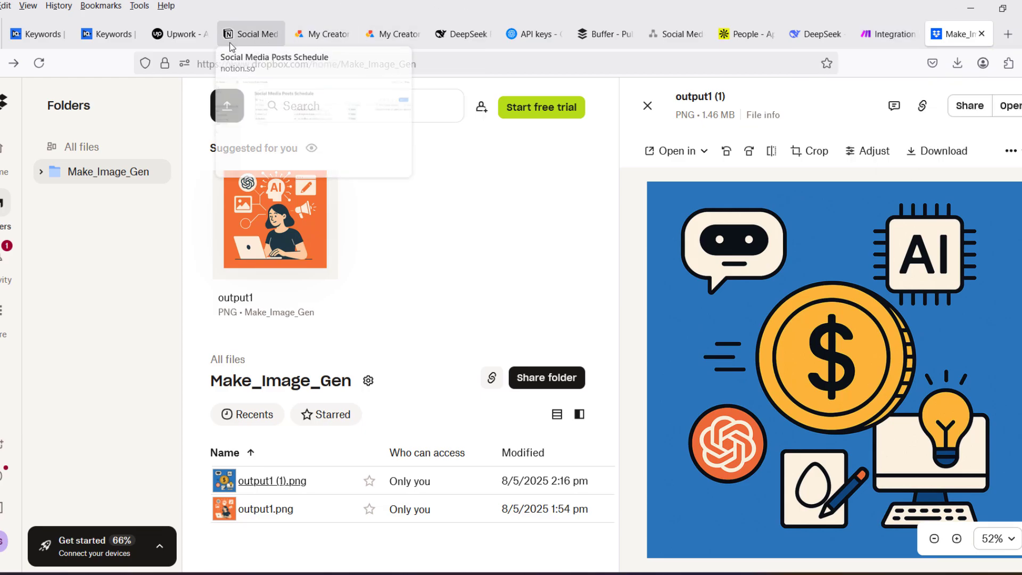
left_click(245, 35)
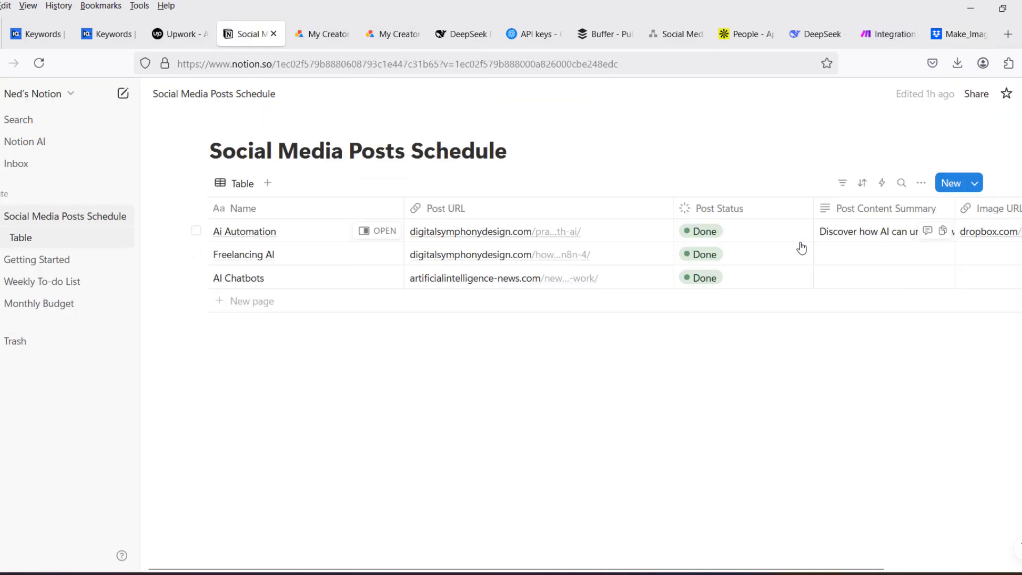
left_click(891, 237)
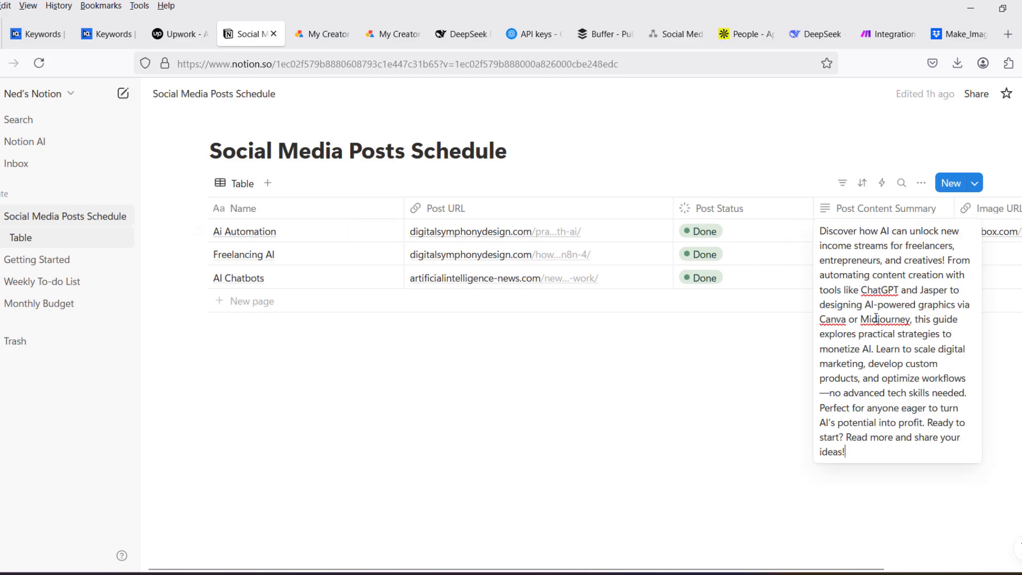
key("Escape")
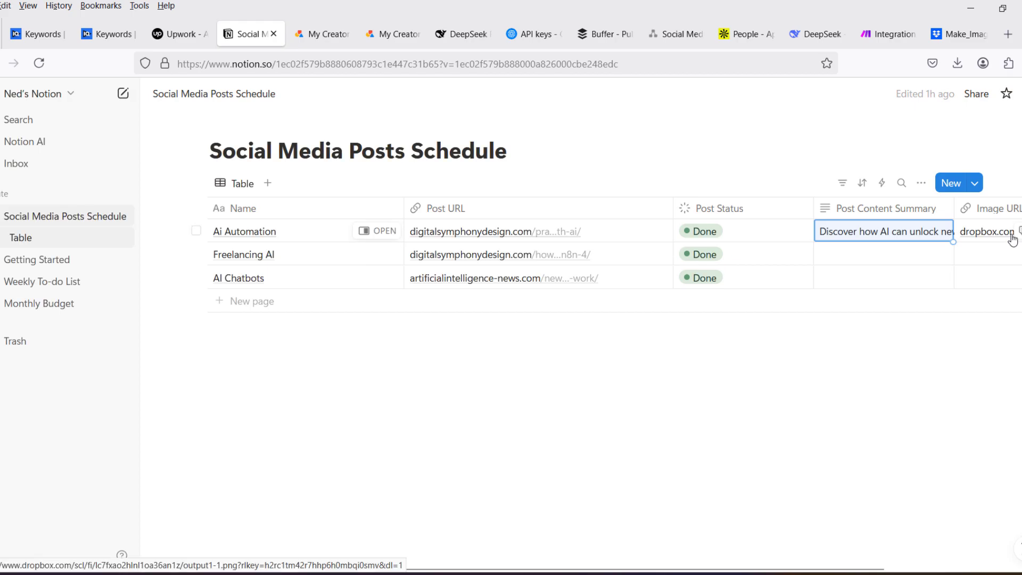
left_click(994, 234)
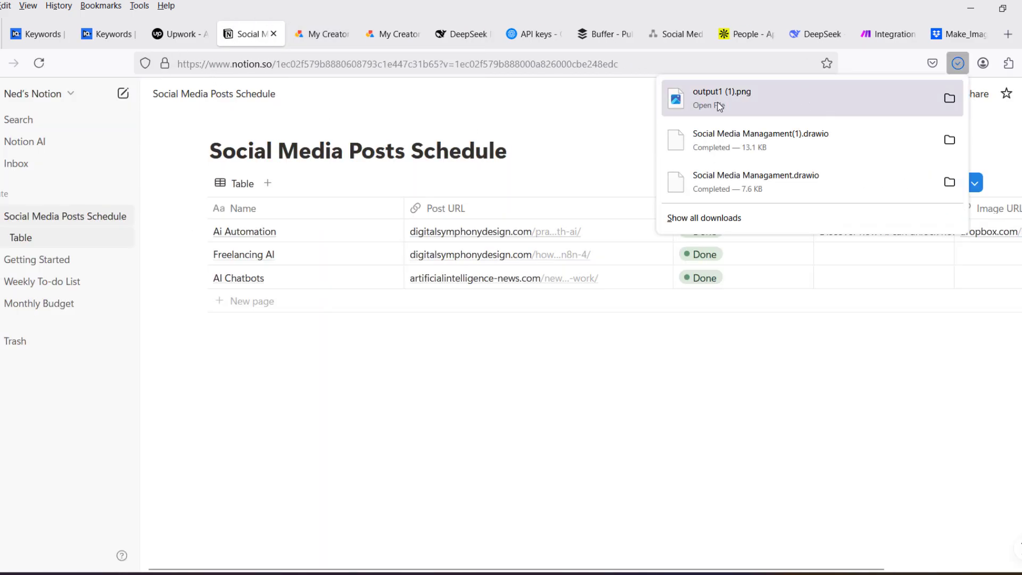
left_click(717, 102)
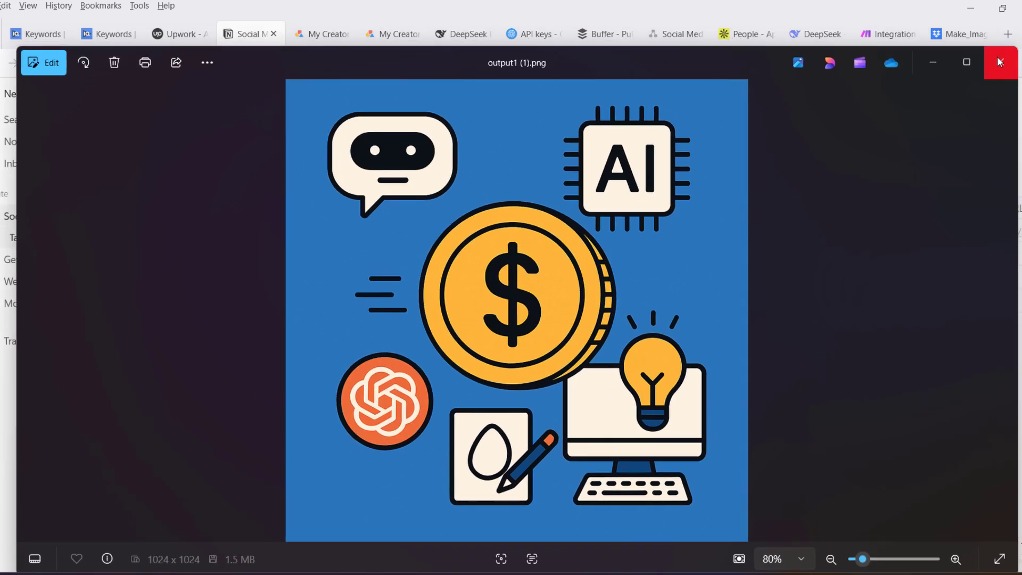
left_click(999, 62)
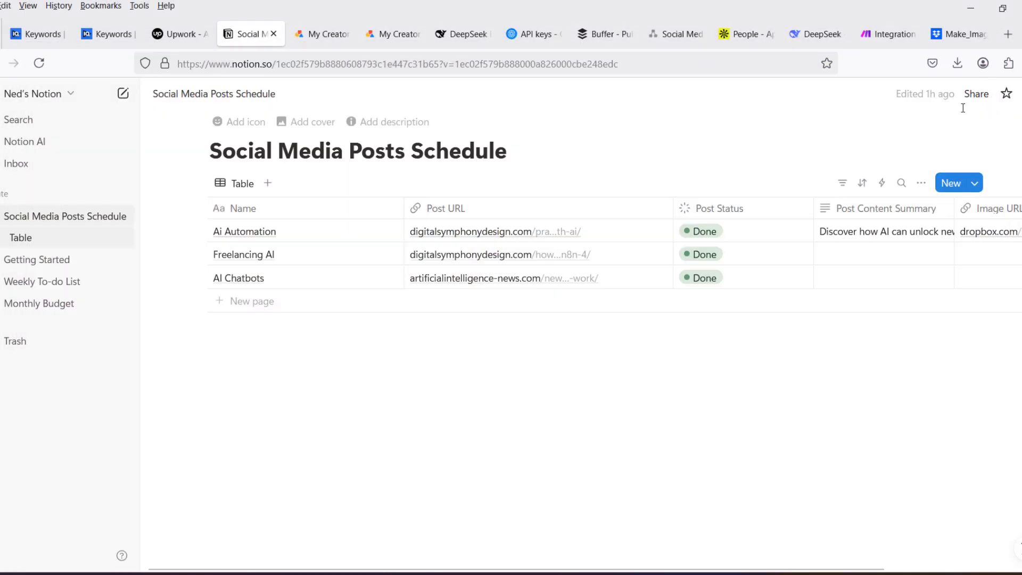
- Return to Make, close the Notion module's run output and recheck the posts table in Notion
mouse_move(882, 34)
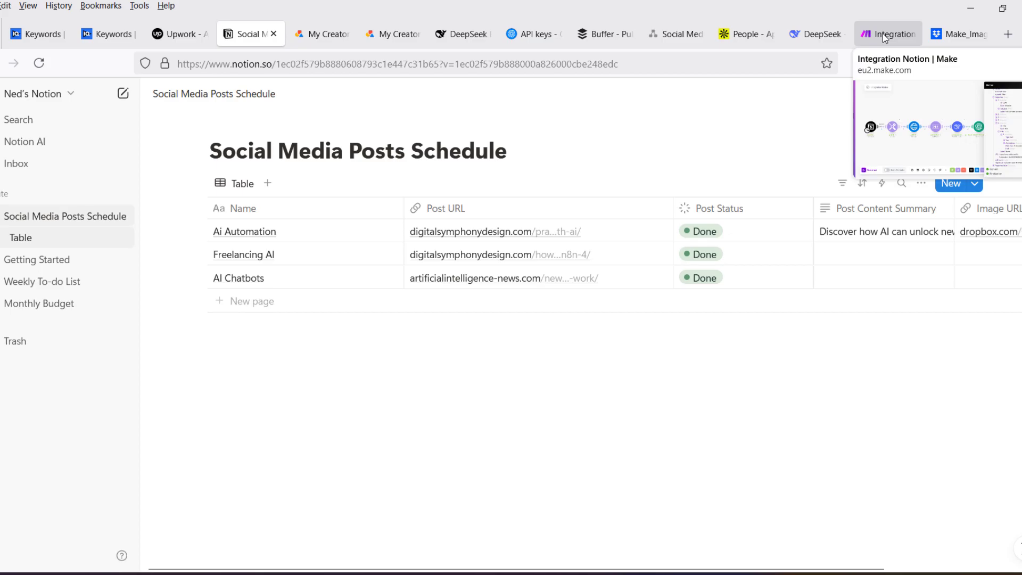
left_click(882, 34)
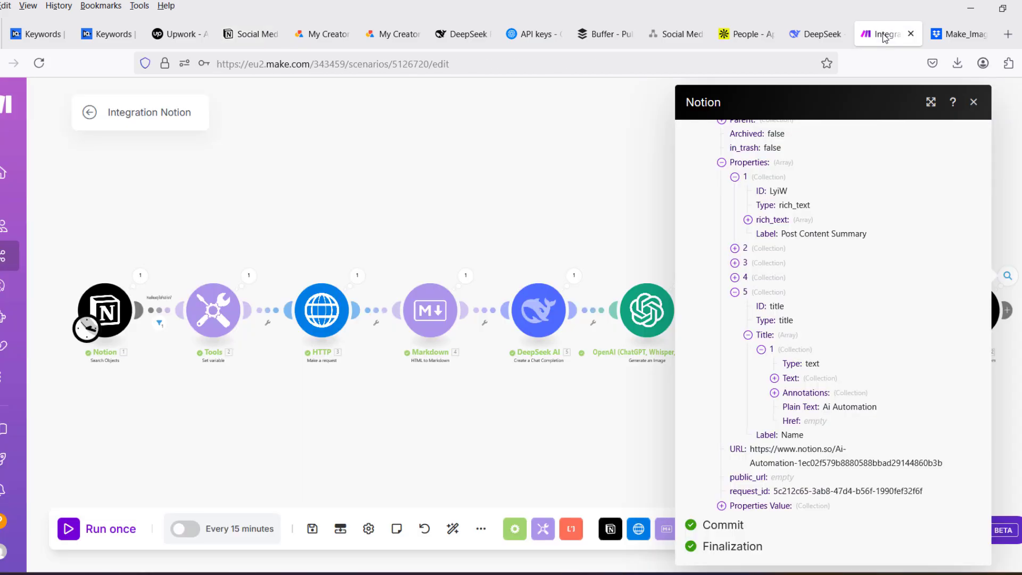
left_click(973, 102)
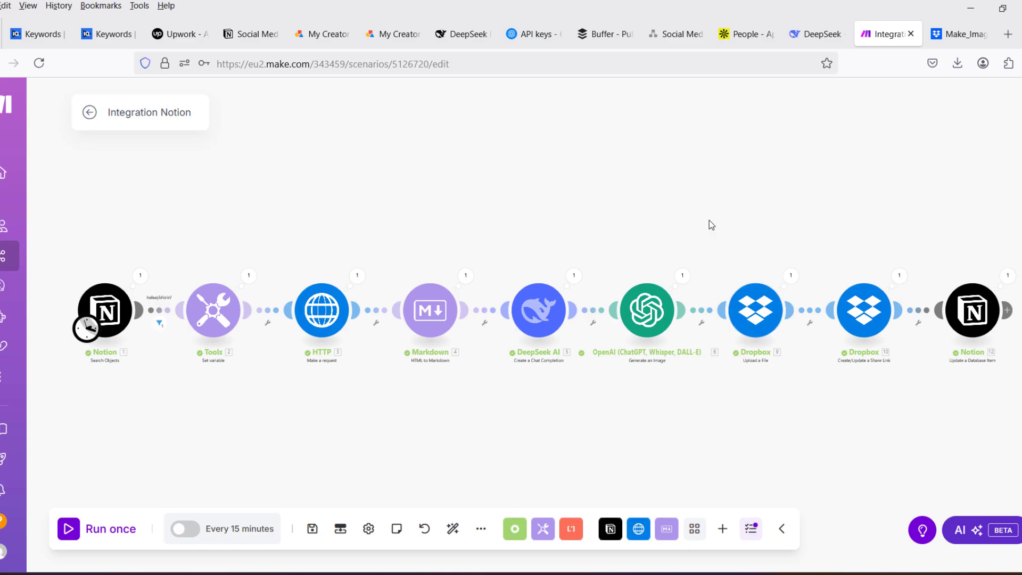
left_click(260, 33)
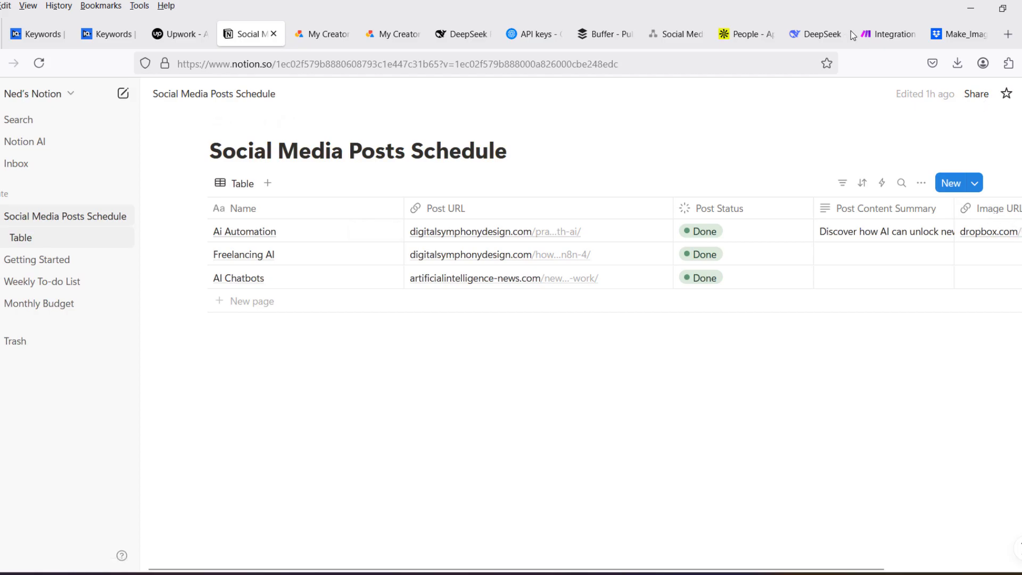
- Switch back to the Make scenario and add a Facebook Pages Create a Post module after the last Notion module, leaving its fields unfilled
left_click(890, 33)
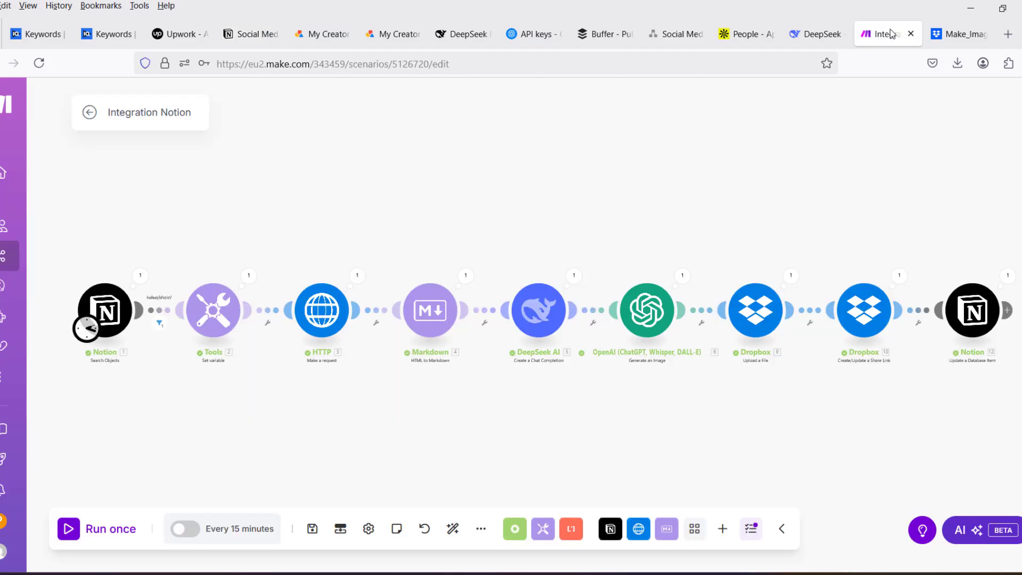
left_click(1009, 310)
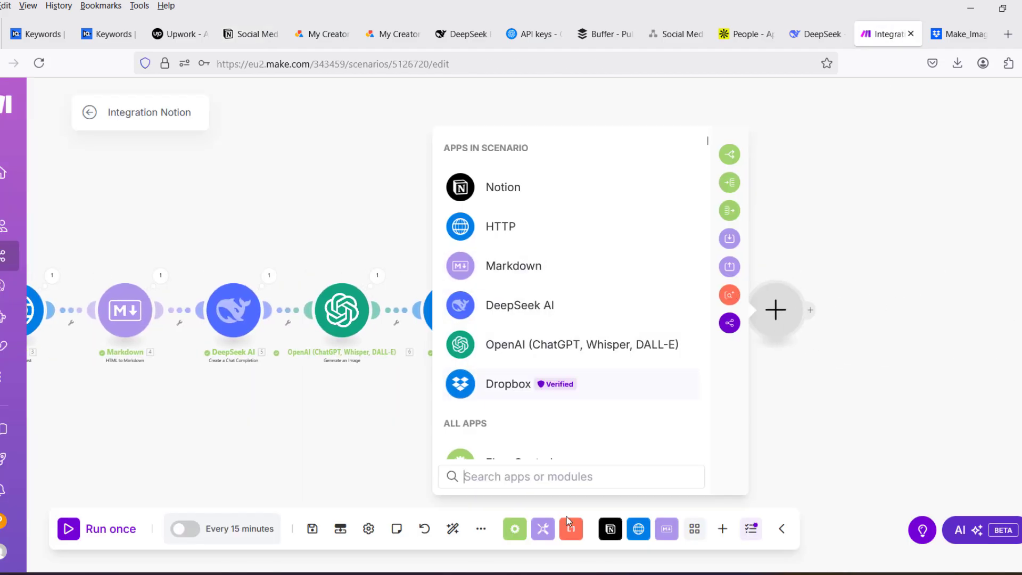
type("fa")
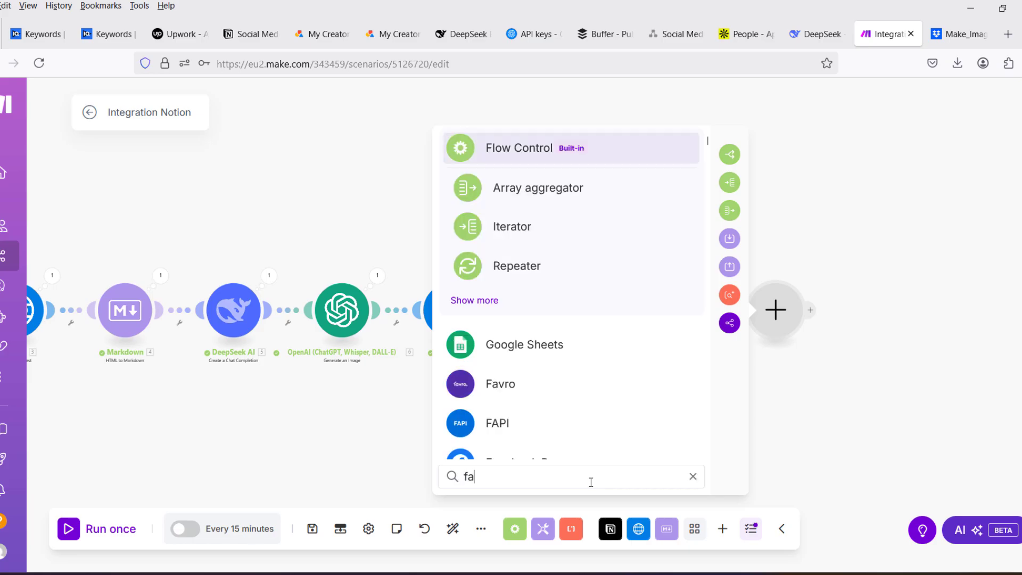
type("ce")
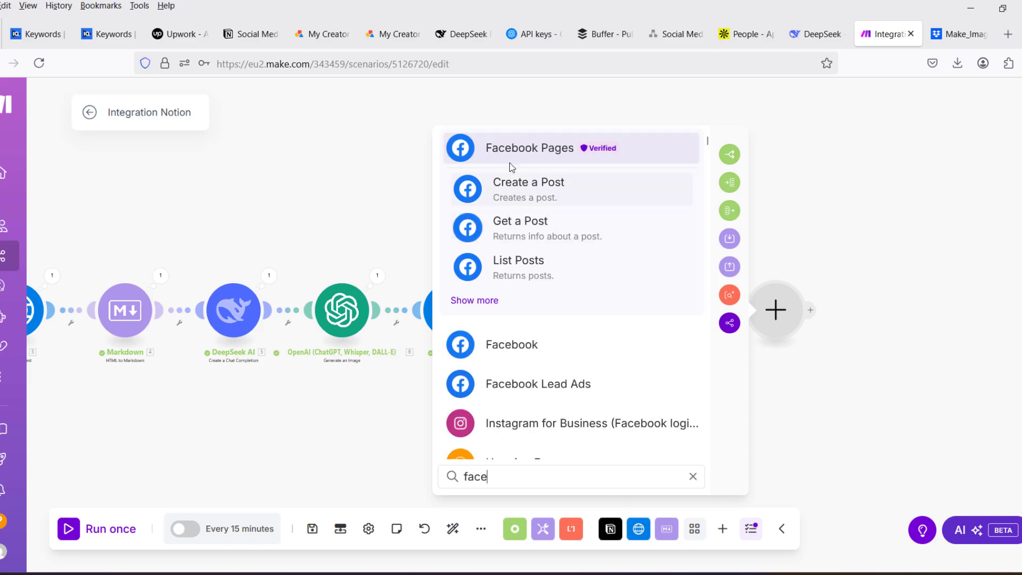
key("Return")
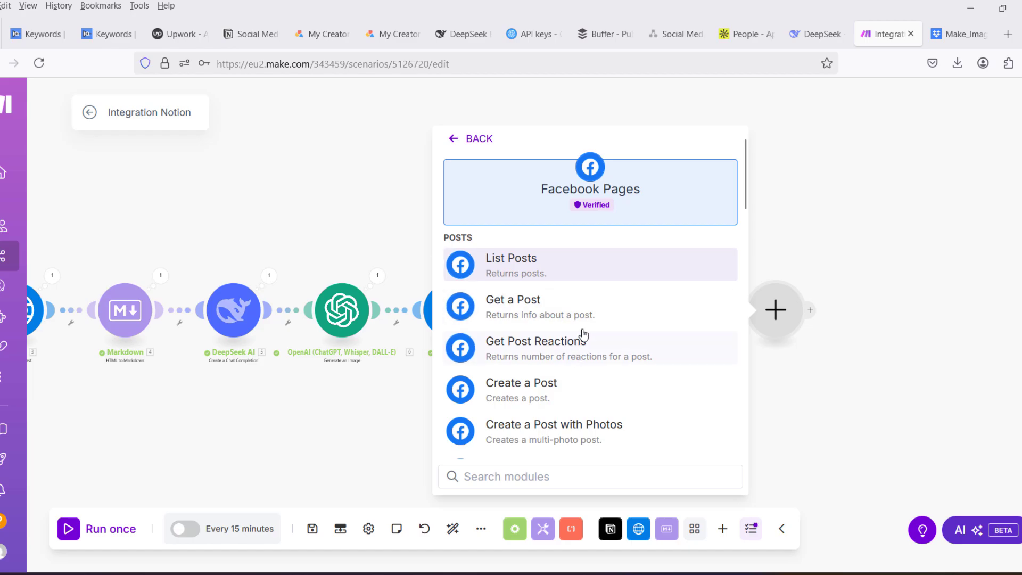
scroll(519, 314, "down", 2)
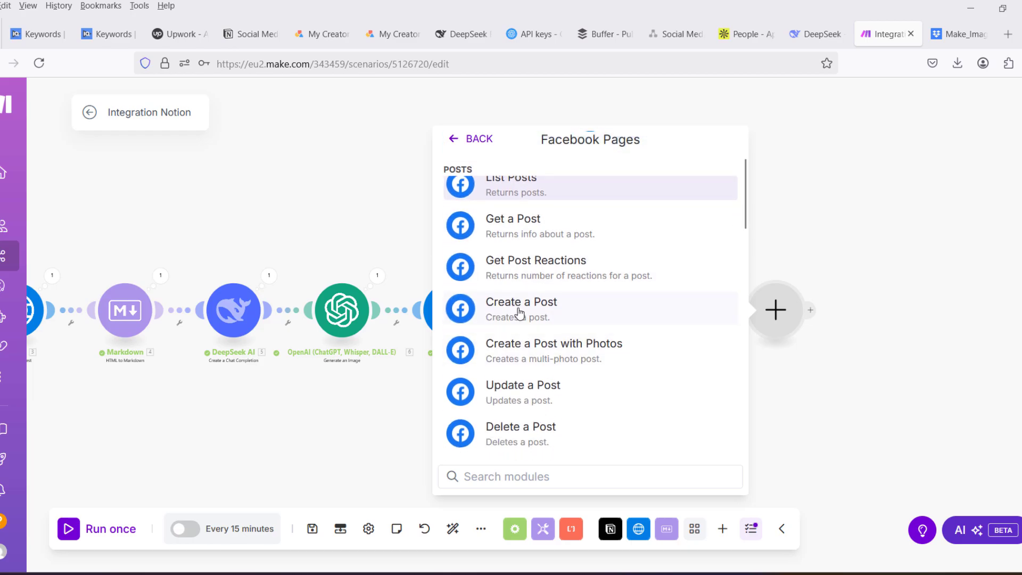
left_click(519, 314)
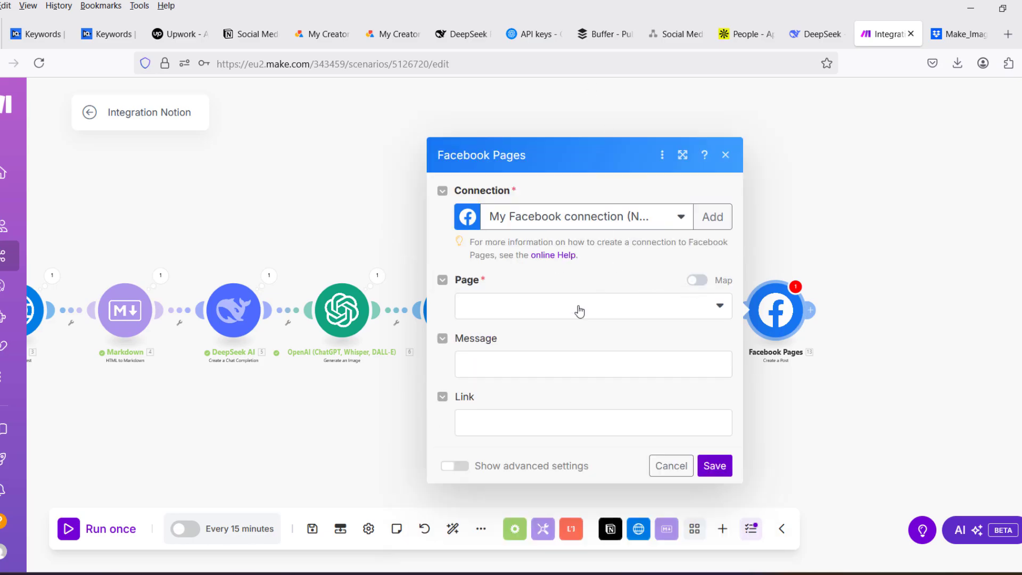
left_click(688, 470)
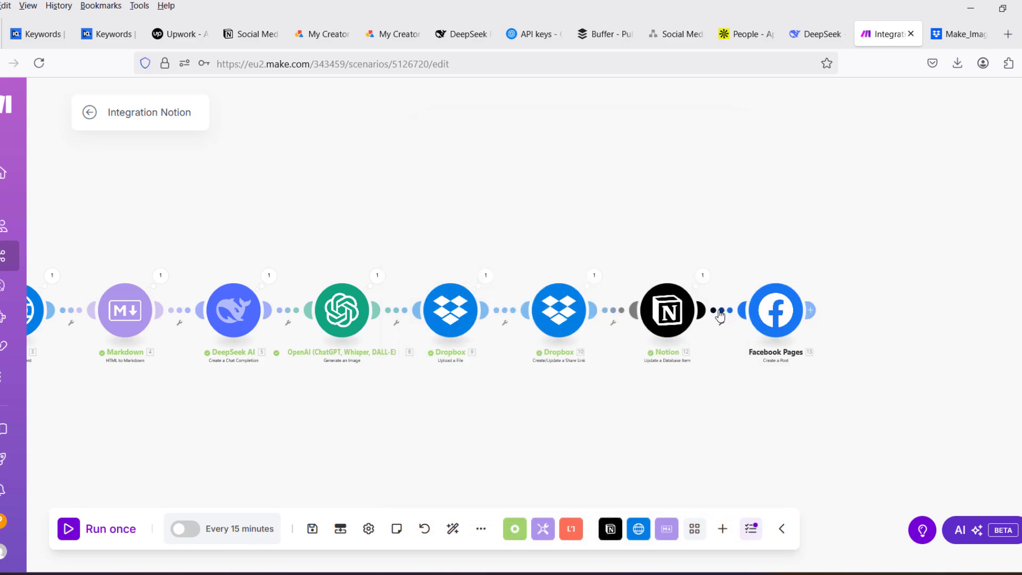
- Insert a router between the last Notion module and Facebook Pages, and add a Pinterest Create a Pin module on its second branch, unfilled
left_click(708, 311)
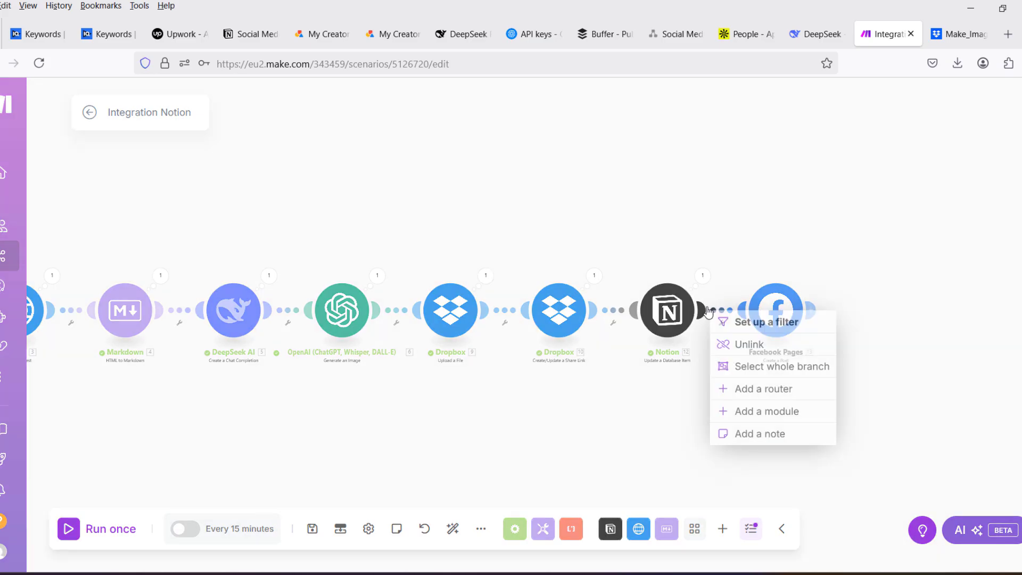
left_click(773, 390)
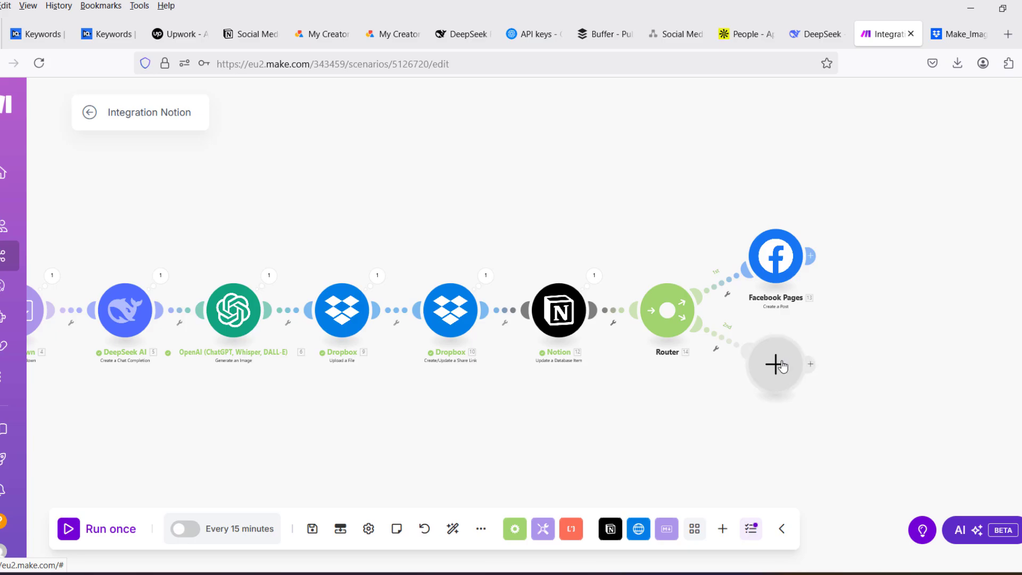
left_click(778, 366)
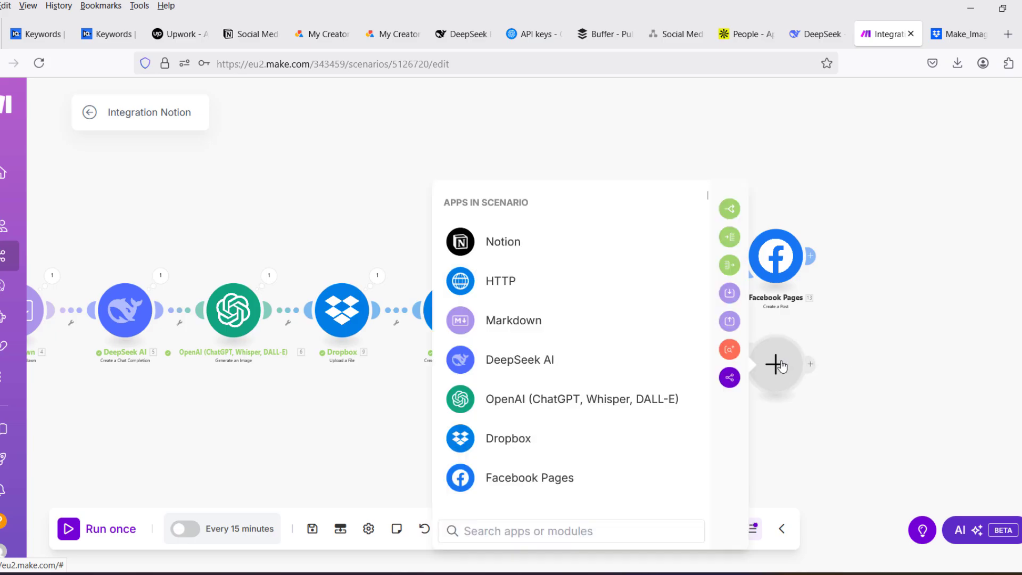
left_click(488, 531)
type("pinter")
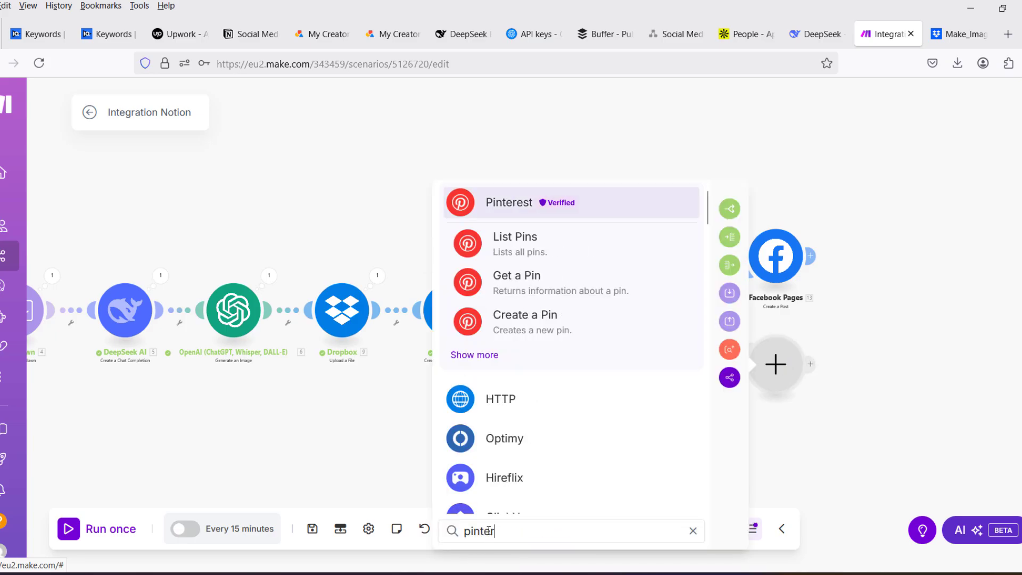
left_click(501, 207)
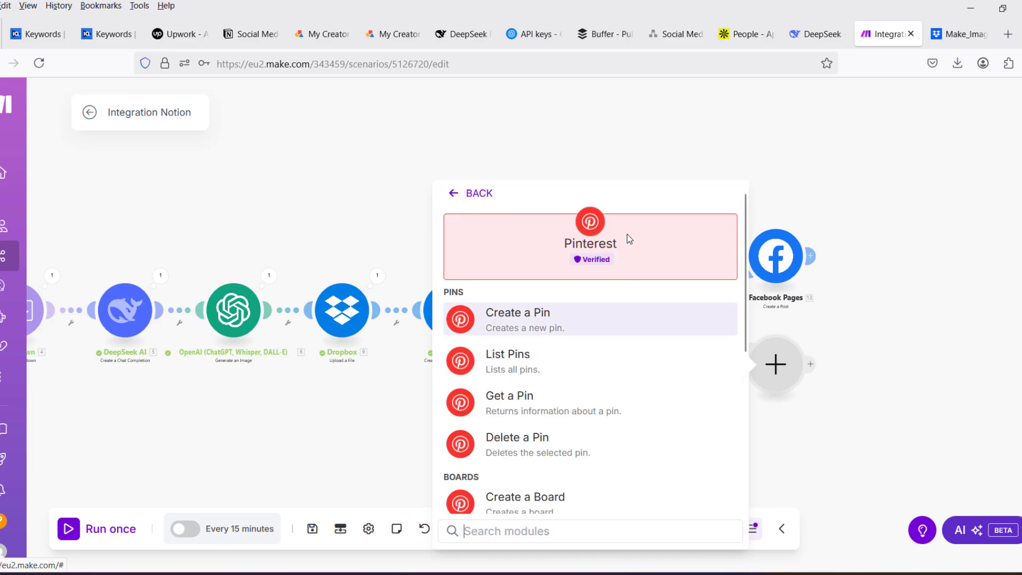
left_click(515, 330)
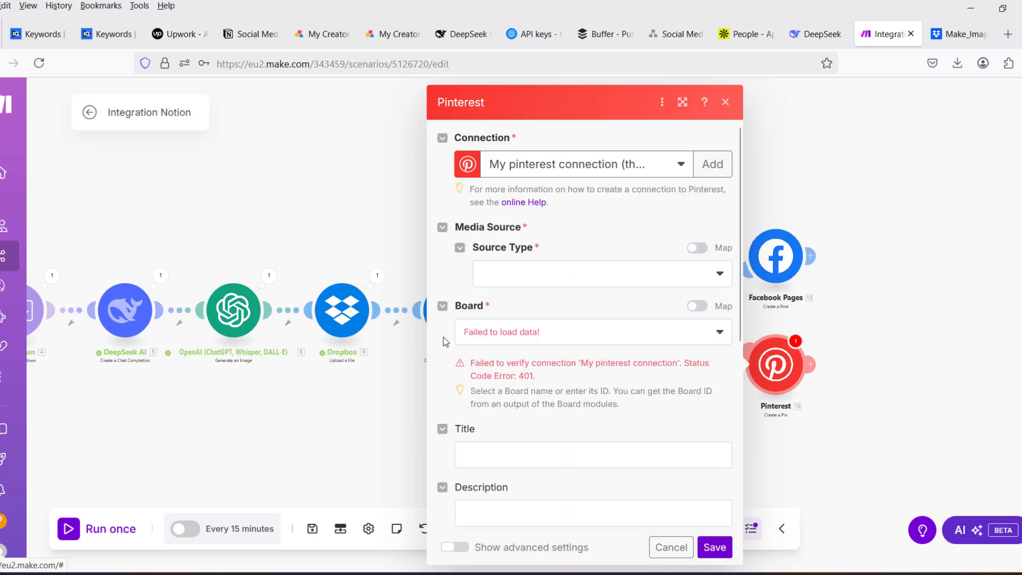
left_click(724, 103)
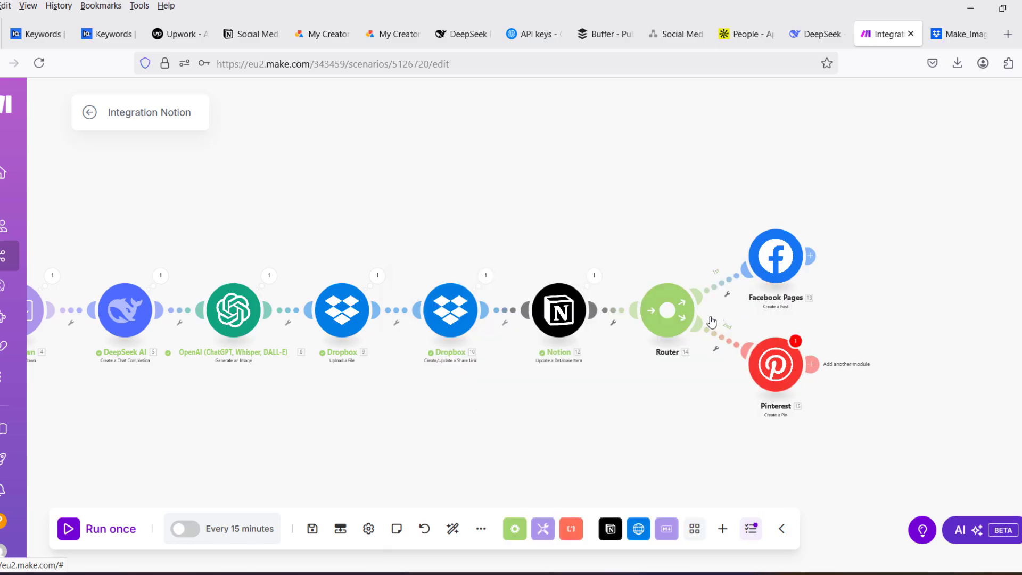
- Add a third router branch with an Instagram for Business (Facebook login) Create a photo post module
left_click(670, 333)
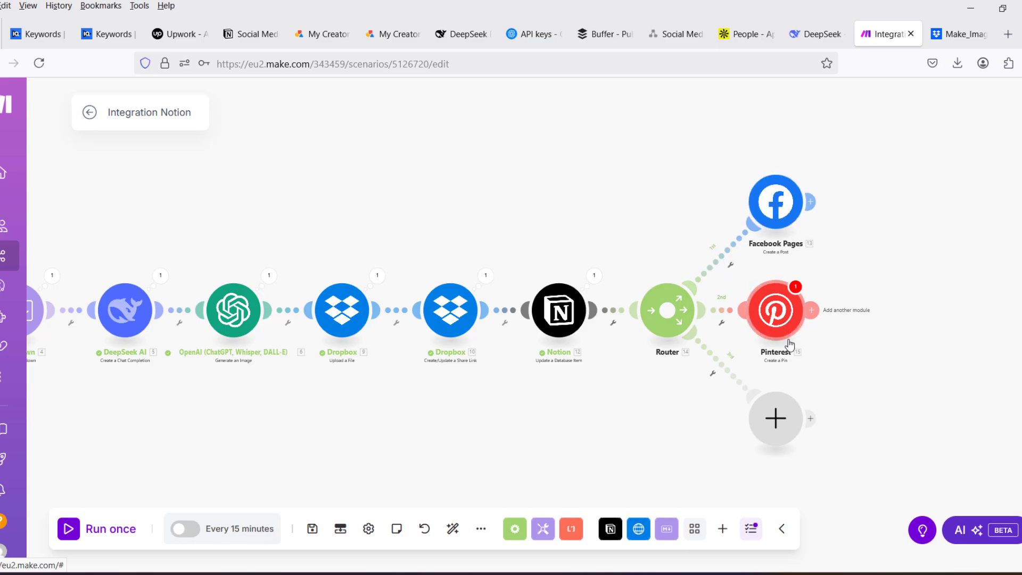
left_click(776, 418)
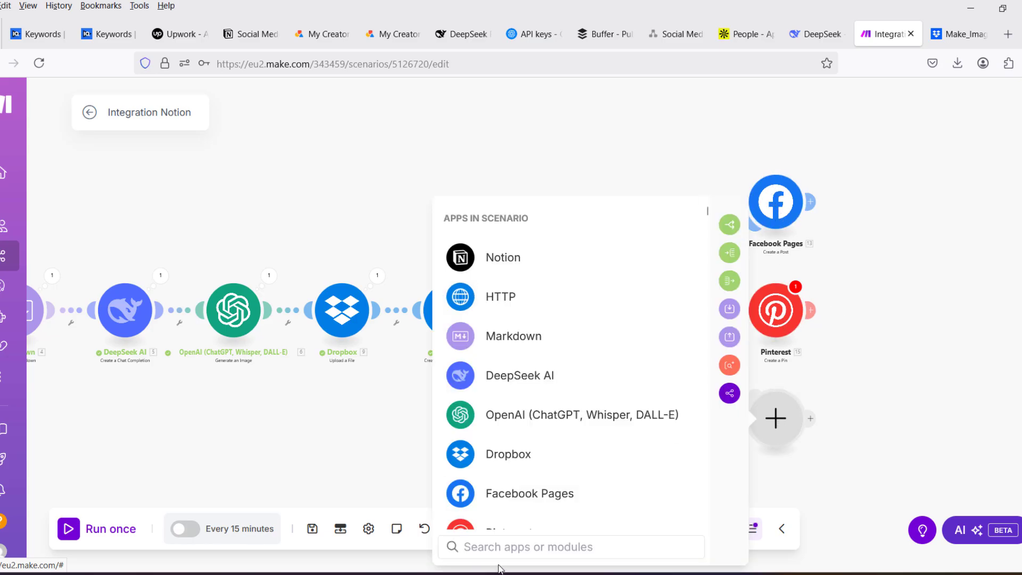
type("instagr")
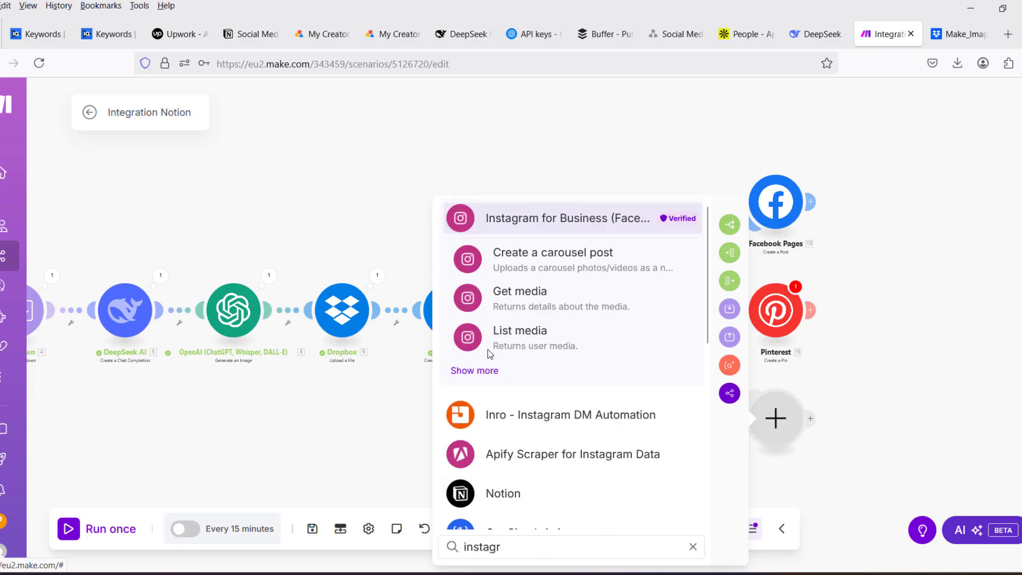
left_click(566, 219)
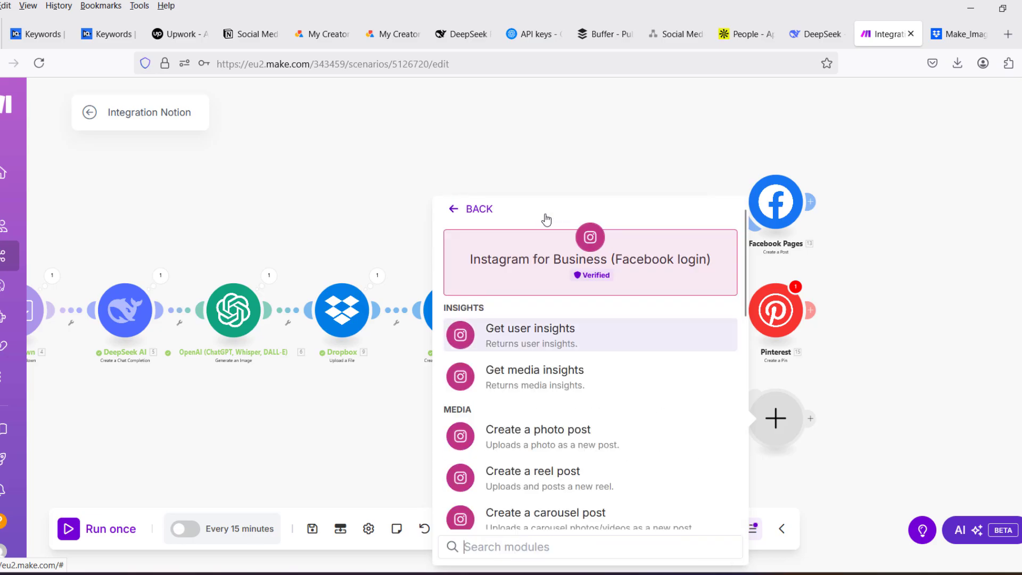
scroll(547, 369, "down", 3)
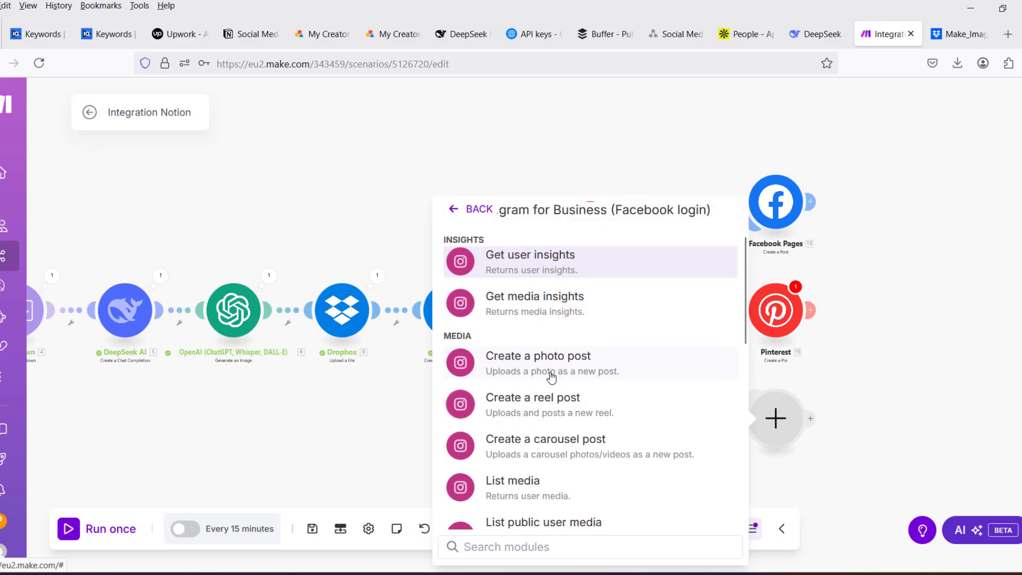
left_click(548, 365)
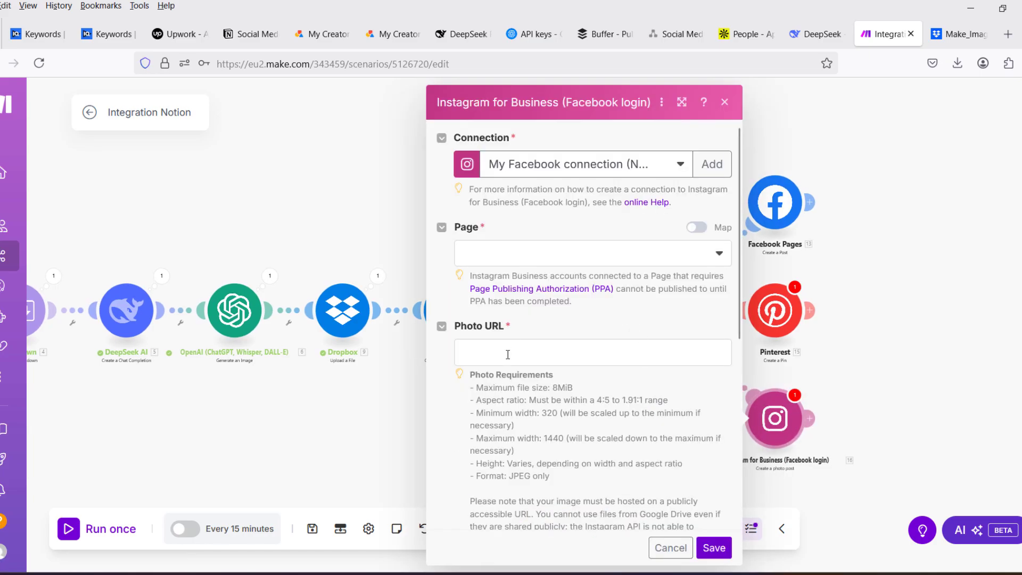
- Map the last Notion module's Image URL property to the Instagram module's Photo URL, then discard the settings
left_click(508, 354)
scroll(829, 266, "down", 10)
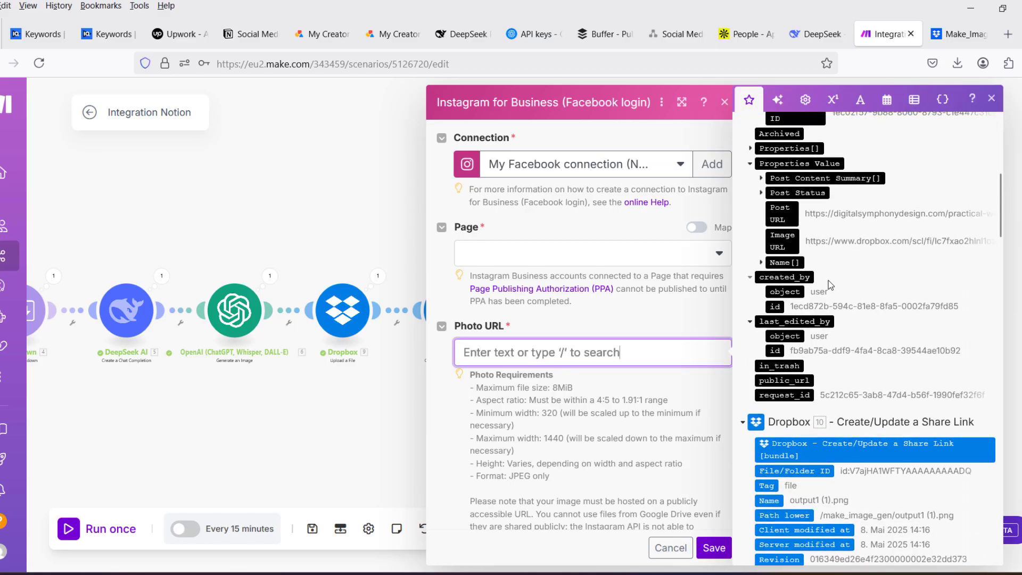
scroll(825, 335, "down", 3)
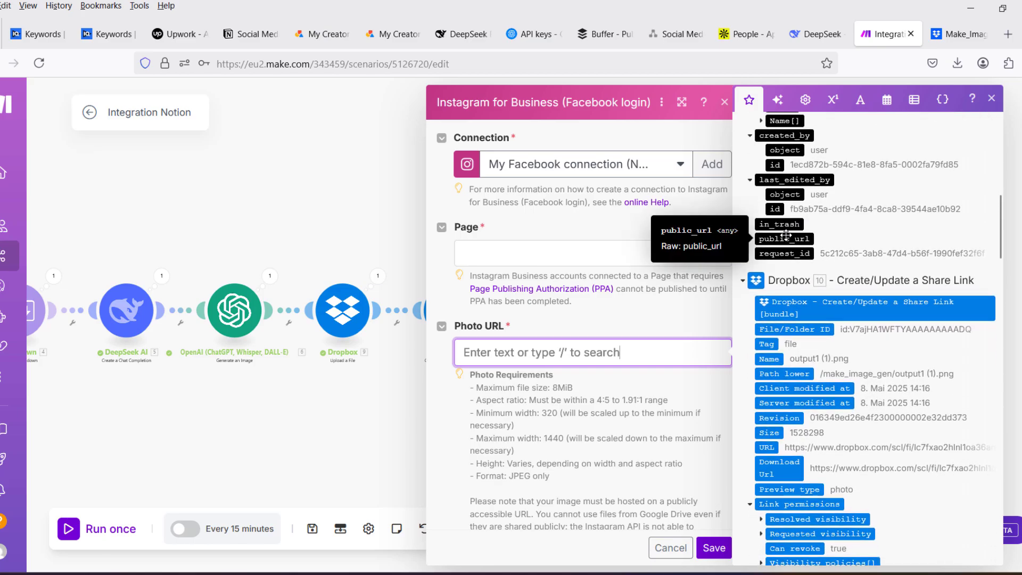
scroll(833, 291, "up", 2)
scroll(833, 292, "up", 2)
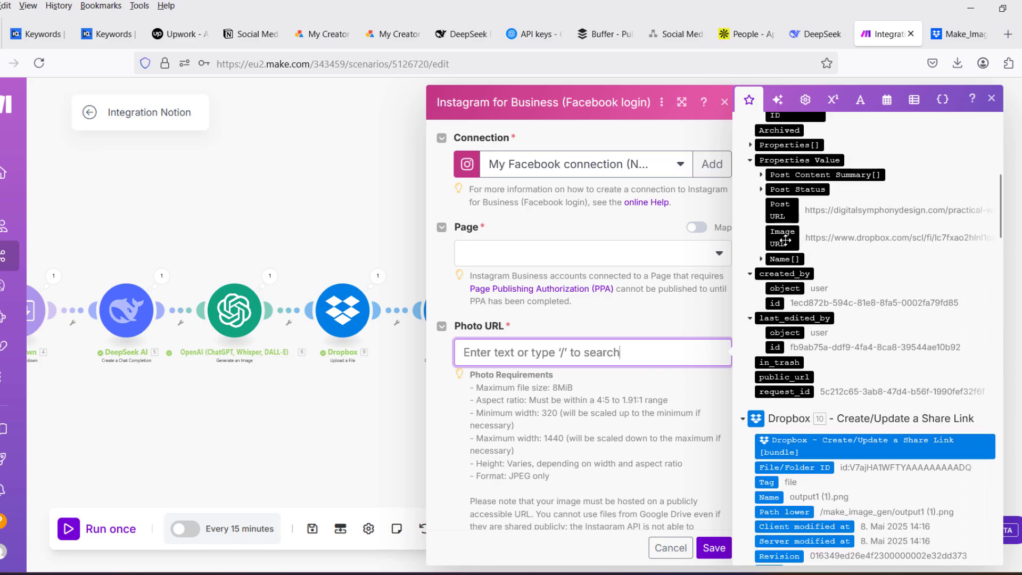
left_click_drag(785, 240, 556, 354)
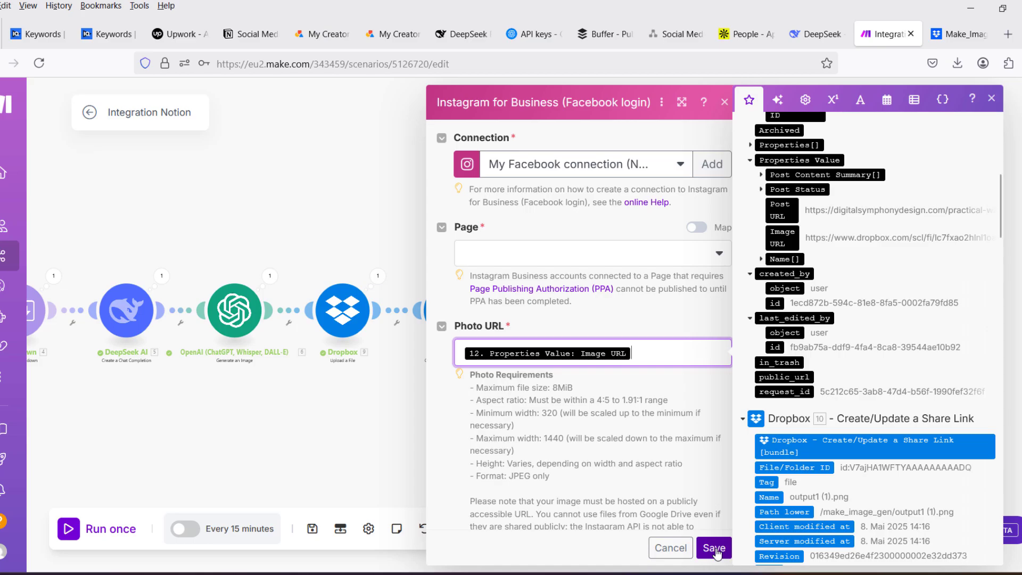
left_click(670, 548)
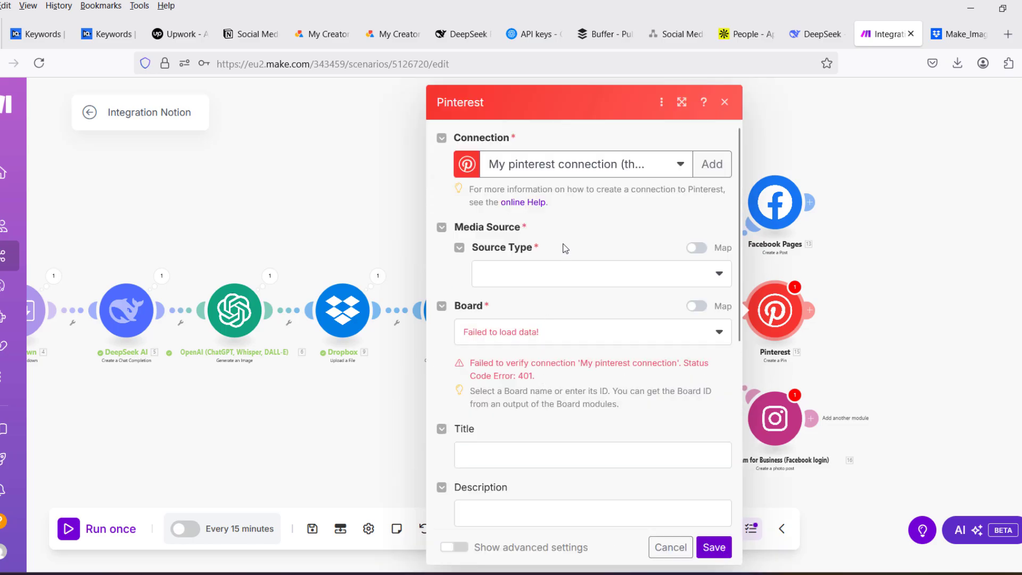
- In the Pinterest module's settings, map the last Notion module's Image URL property to Link, then discard the settings
scroll(580, 373, "down", 5)
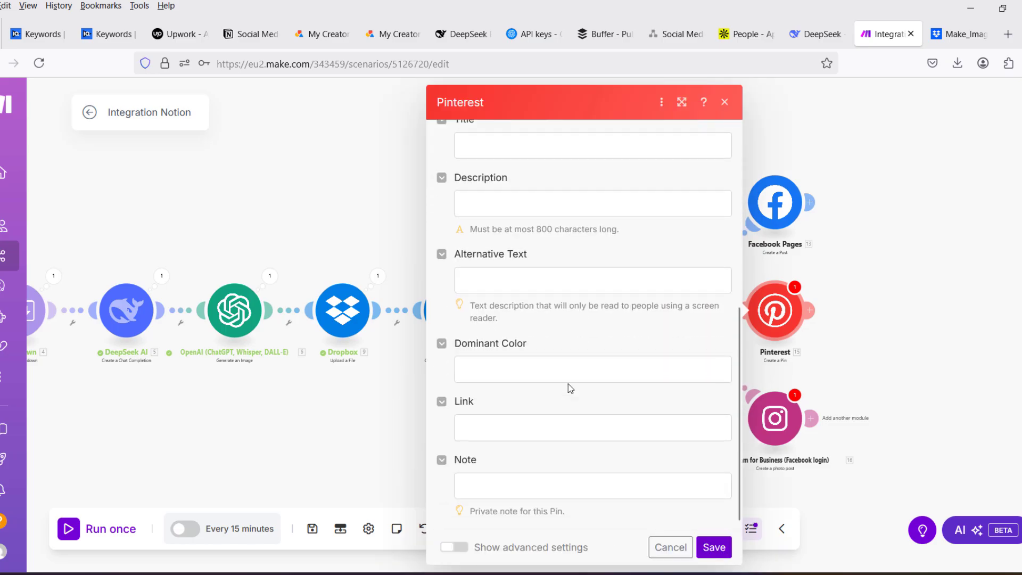
left_click(534, 428)
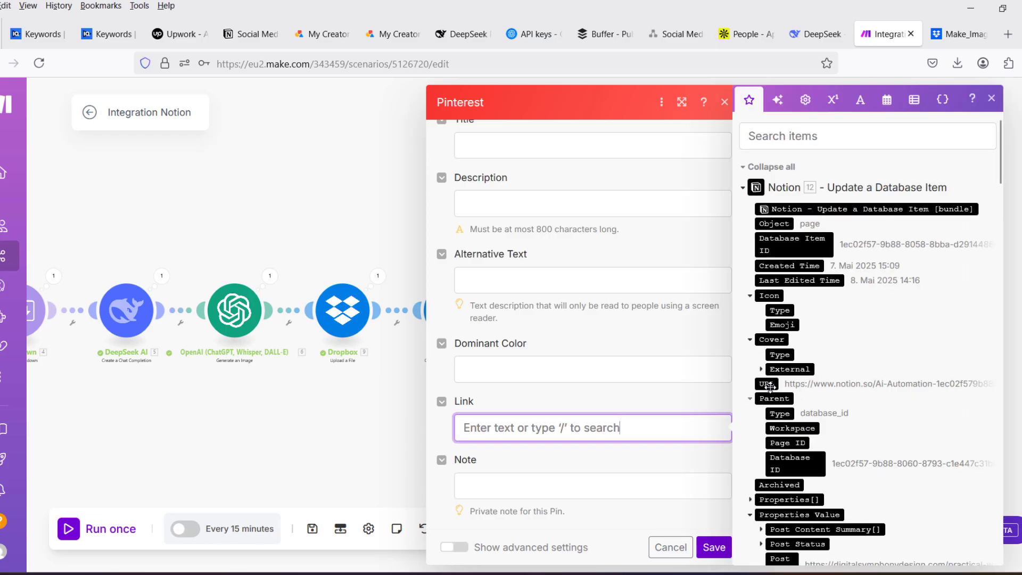
scroll(783, 410, "down", 3)
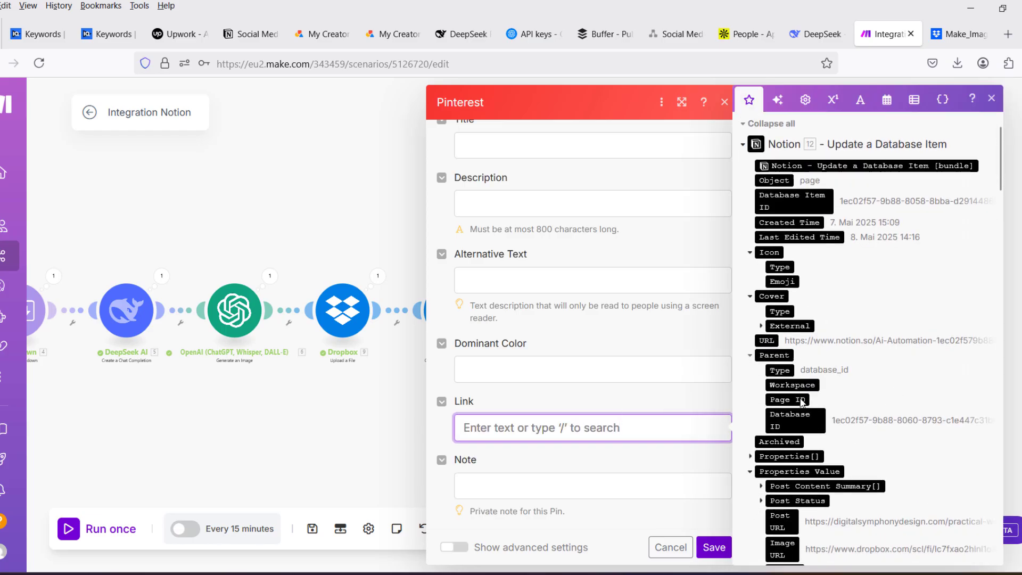
scroll(793, 432, "down", 1)
left_click_drag(781, 453, 541, 432)
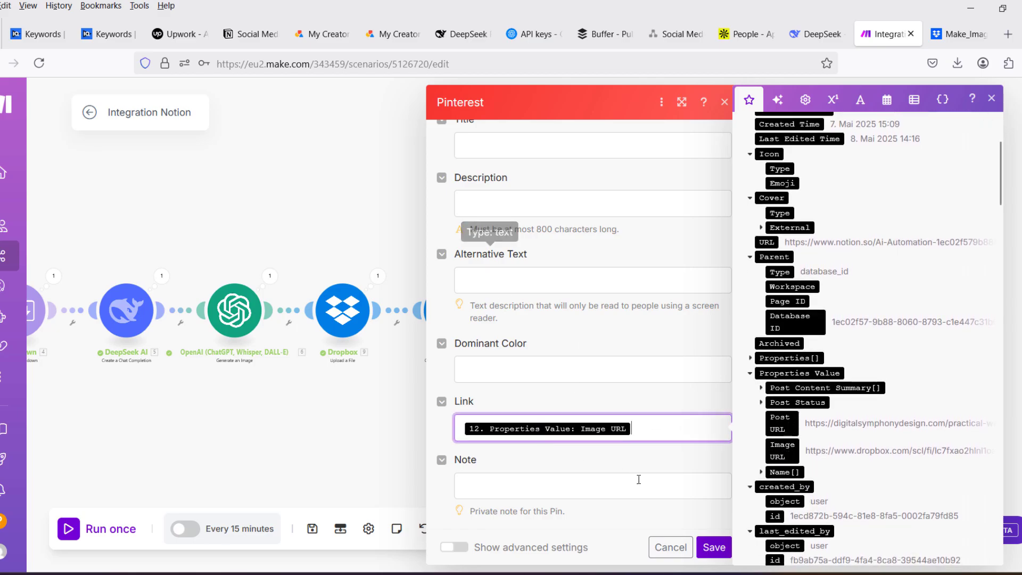
left_click(672, 547)
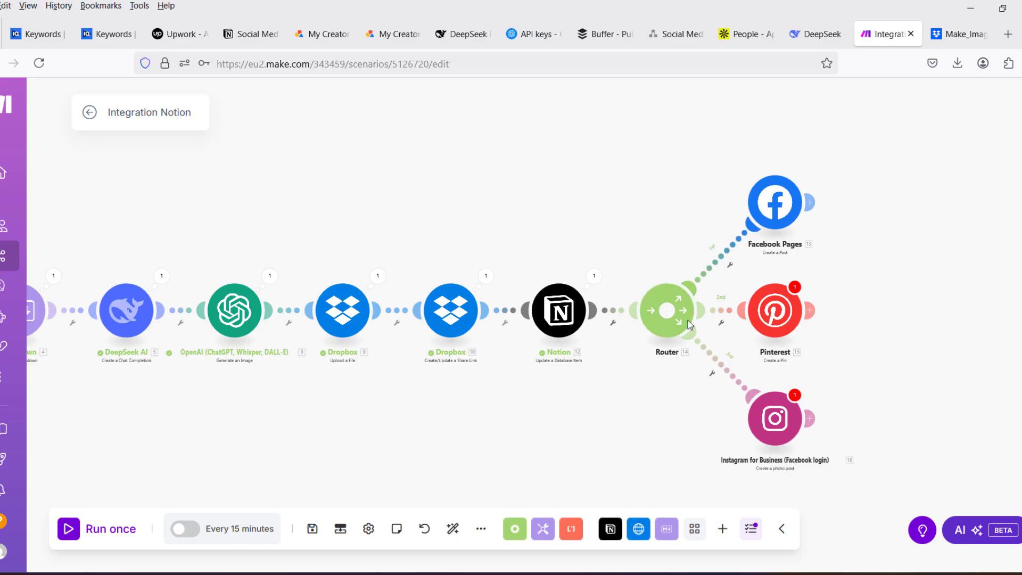
- Delete the Facebook Pages, Pinterest and Instagram for Business modules along with the router after the last Notion module
right_click(784, 198)
left_click(831, 369)
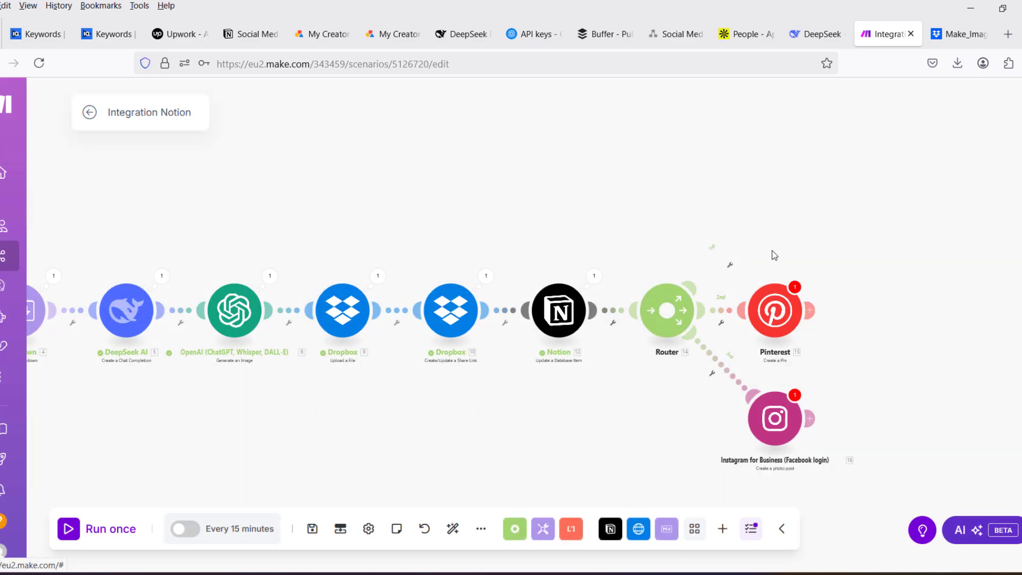
right_click(769, 315)
left_click(834, 482)
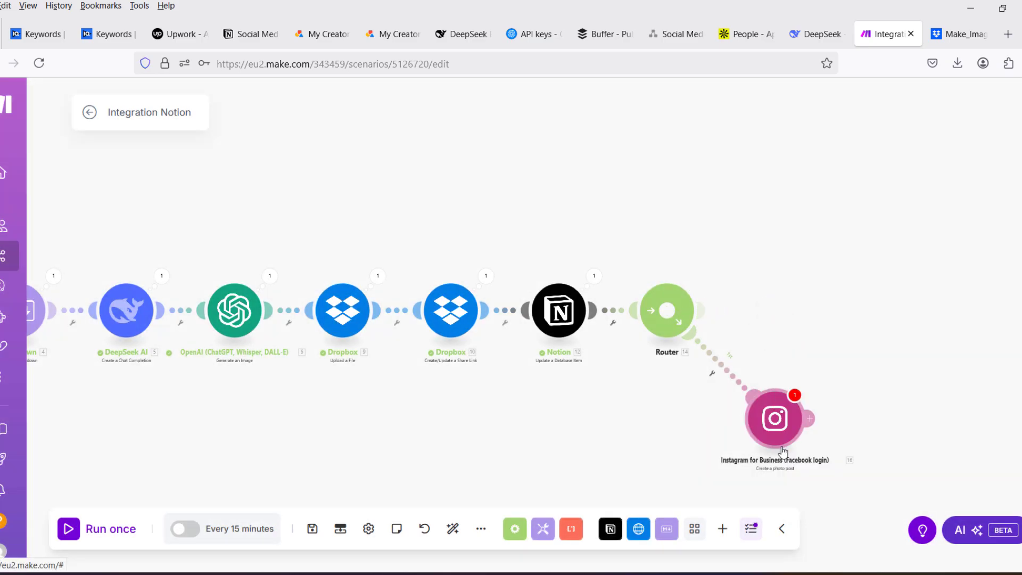
right_click(782, 451)
left_click(828, 553)
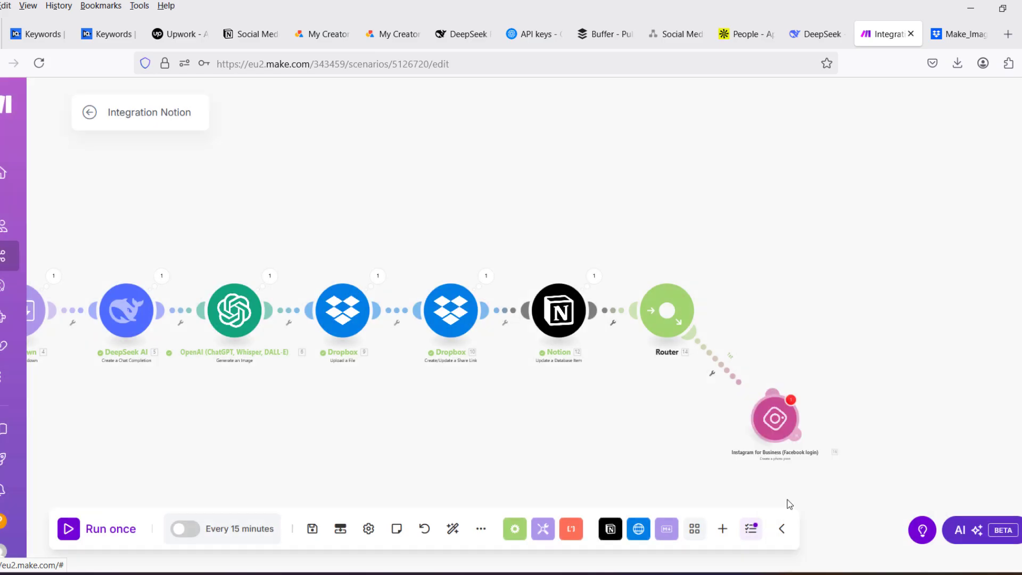
right_click(688, 322)
left_click(745, 407)
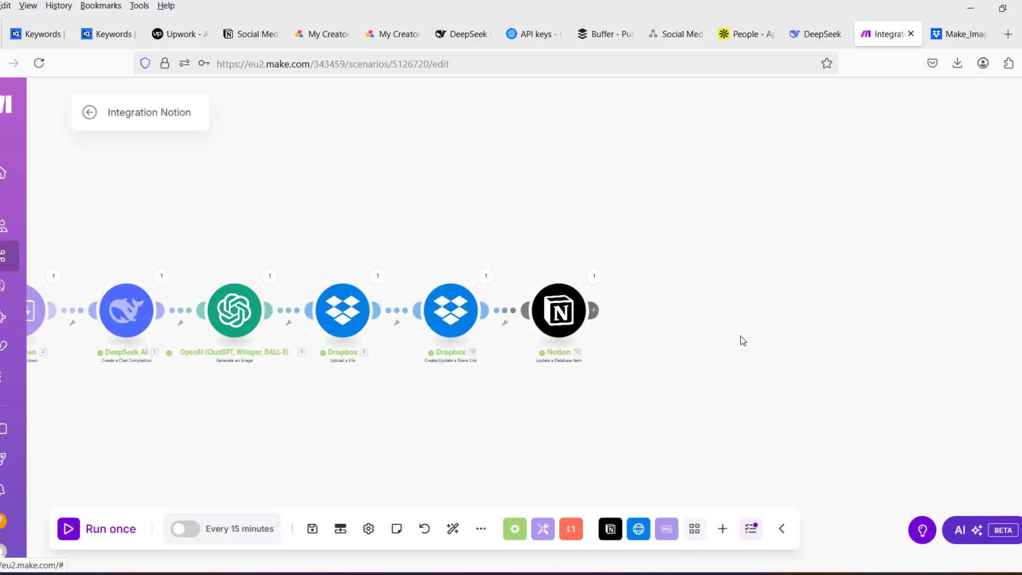
- Add a Buffer Update a status update module after the last Notion module, leaving its fields unfilled
left_click(594, 311)
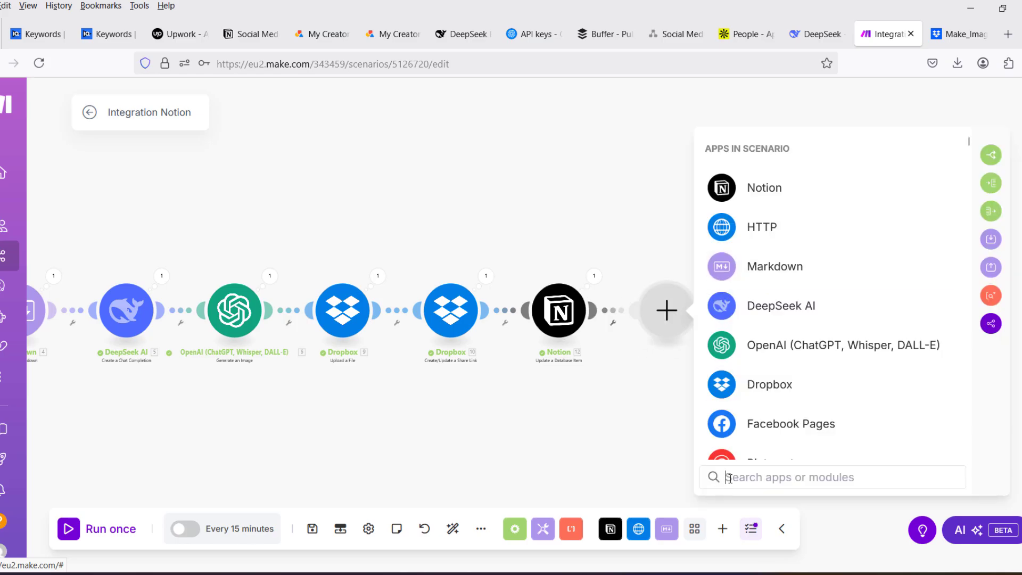
type("buffer")
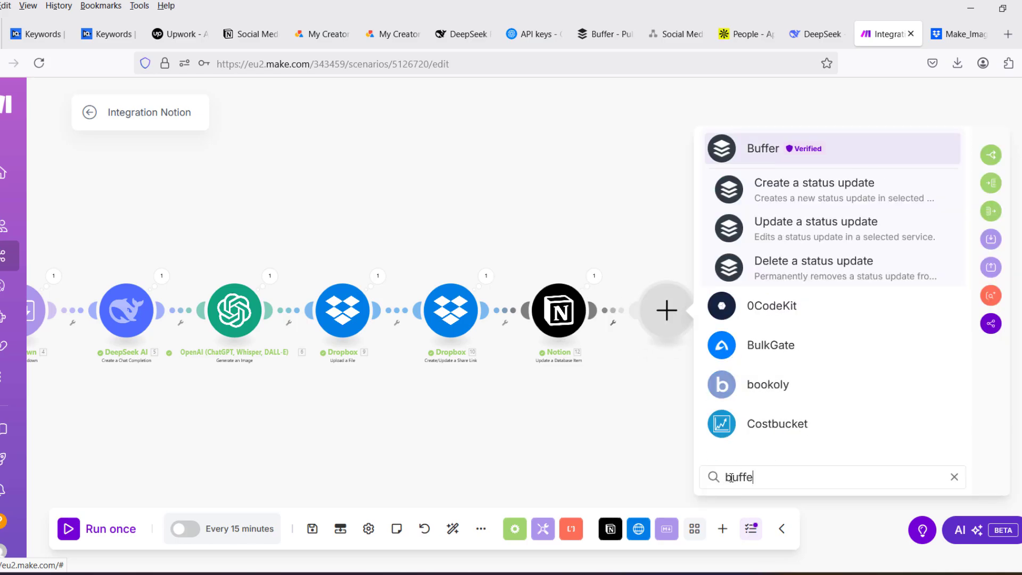
left_click(741, 151)
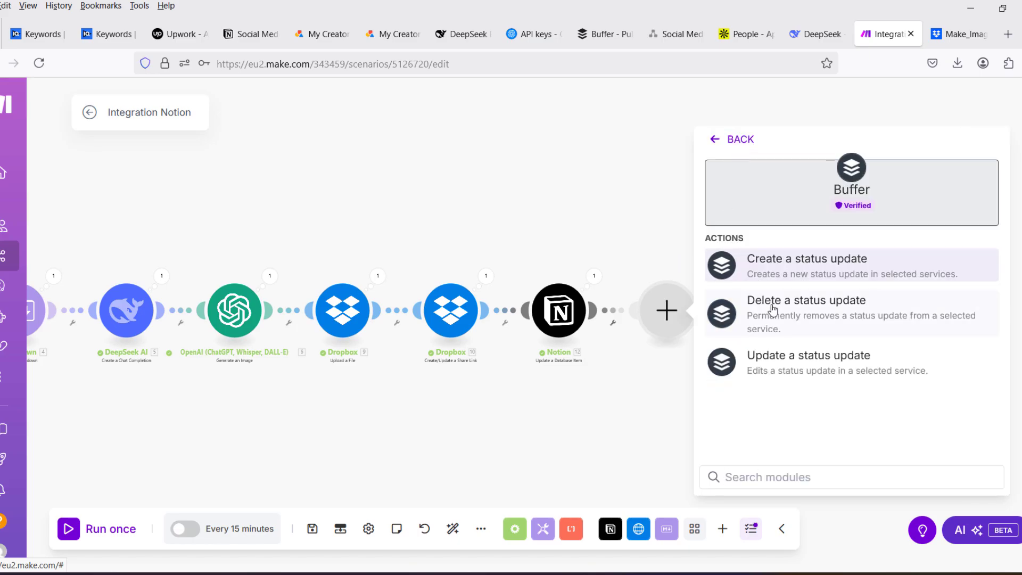
left_click(797, 367)
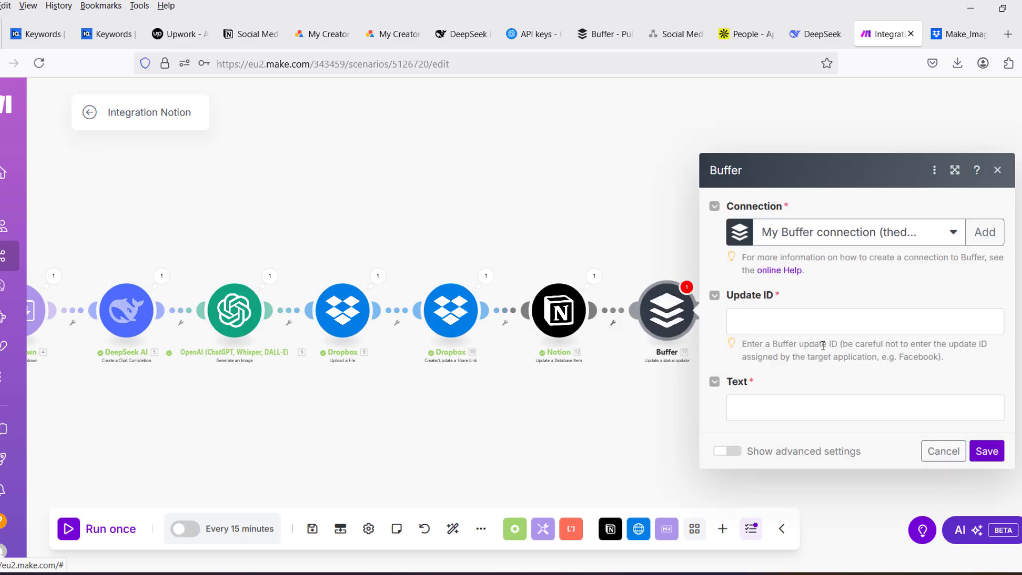
left_click(943, 451)
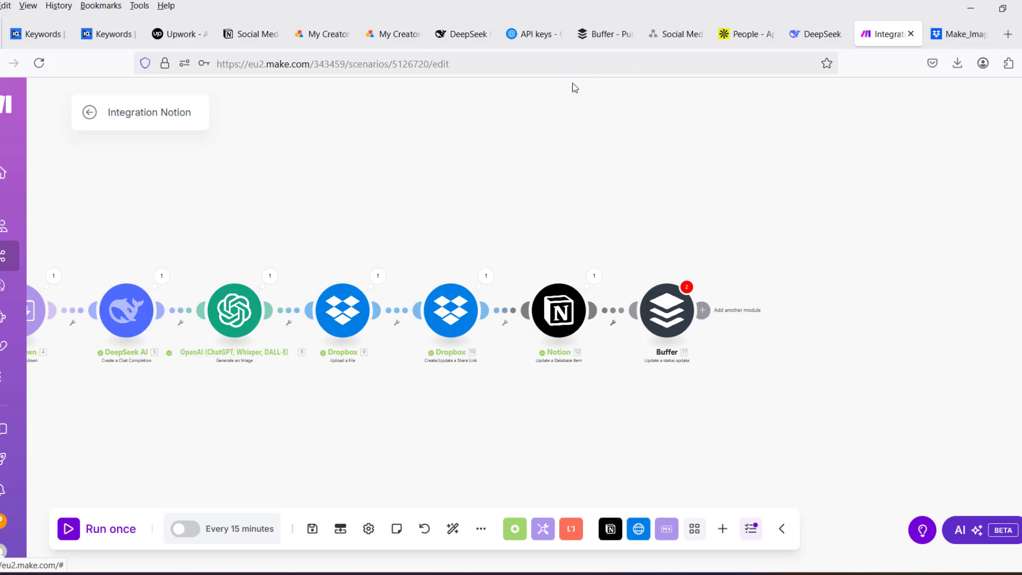
- Switch to Buffer and expand the channel list to examine the social networks available to connect, briefly checking back in Make
left_click(602, 35)
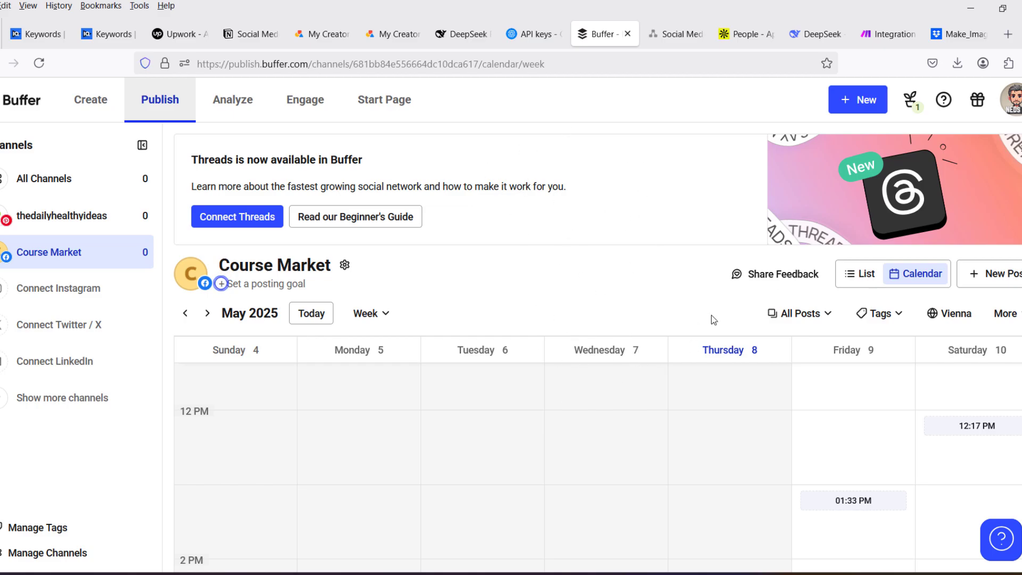
left_click(91, 397)
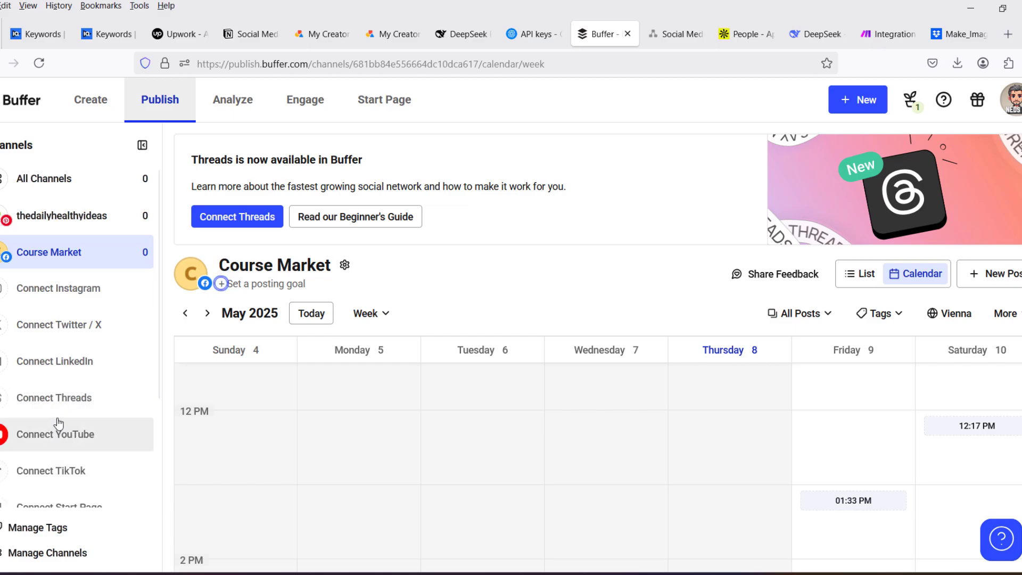
scroll(60, 418, "down", 1)
scroll(60, 418, "down", 3)
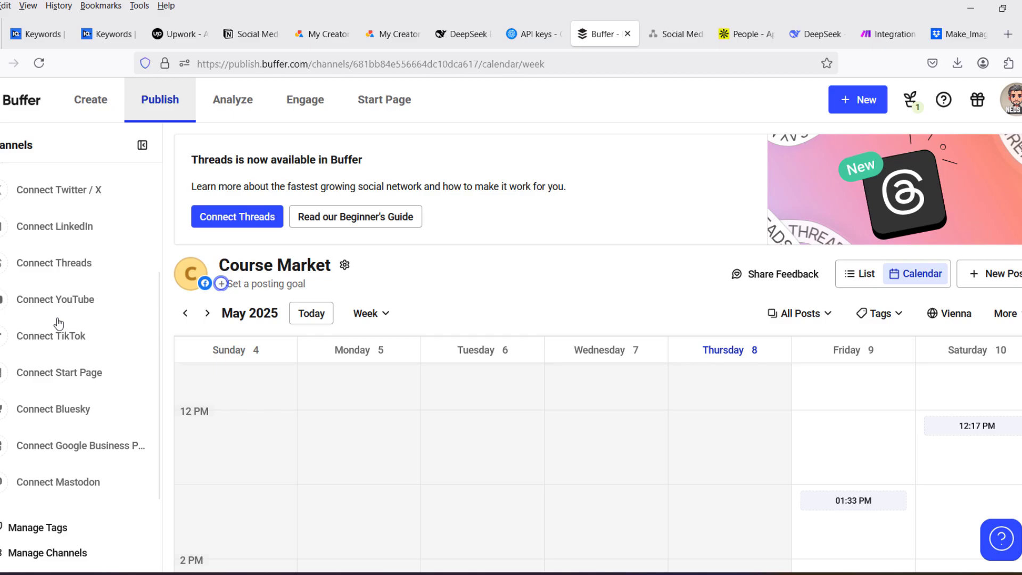
scroll(62, 379, "up", 2)
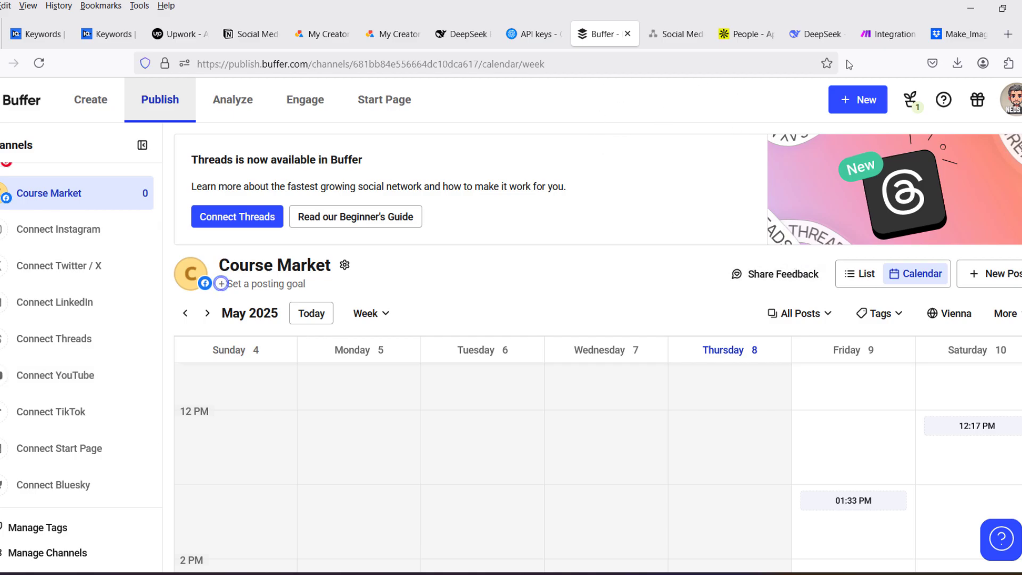
left_click(890, 34)
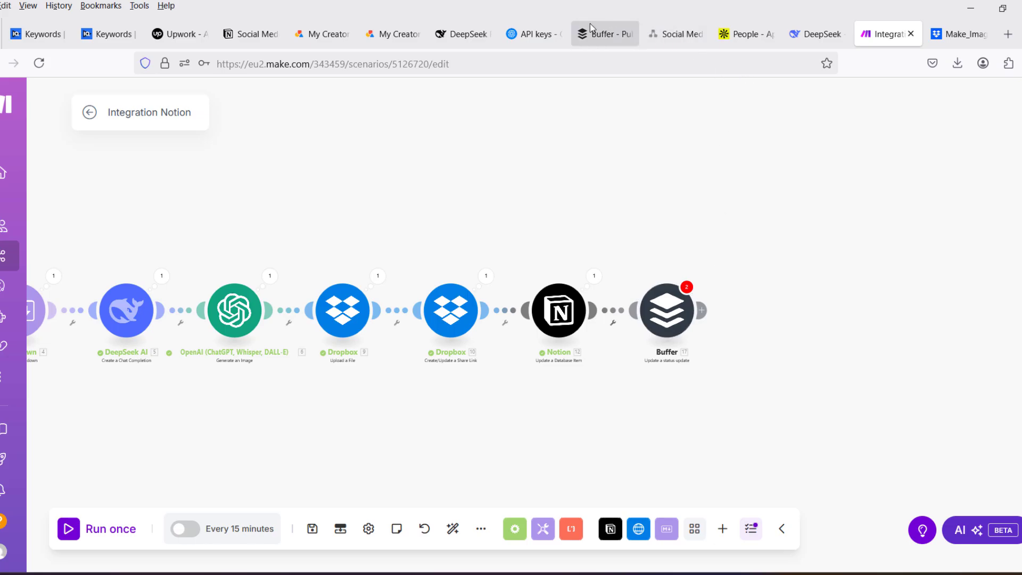
left_click(604, 35)
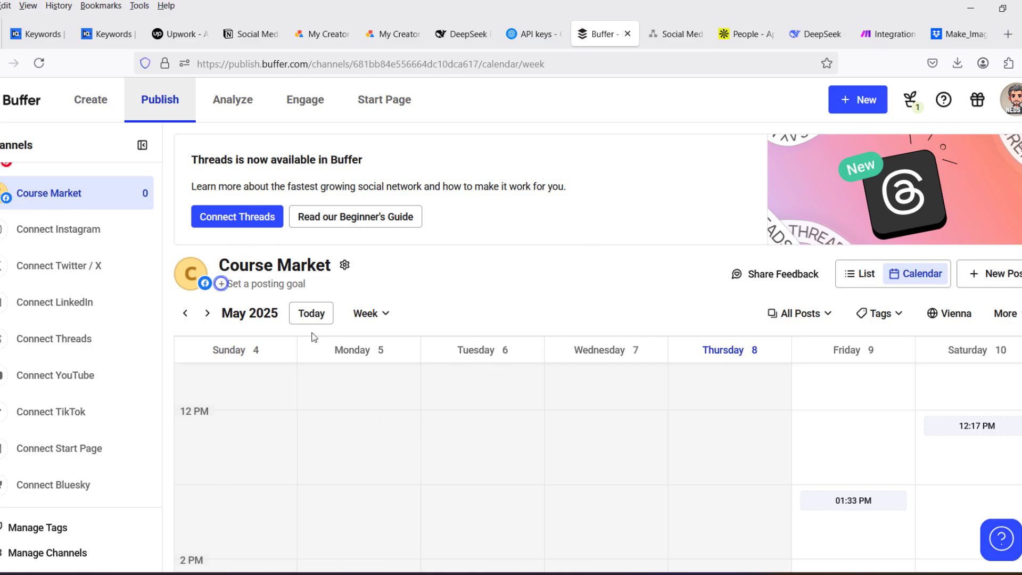
- Return to the Make scenario and auto-align its modules
left_click(888, 34)
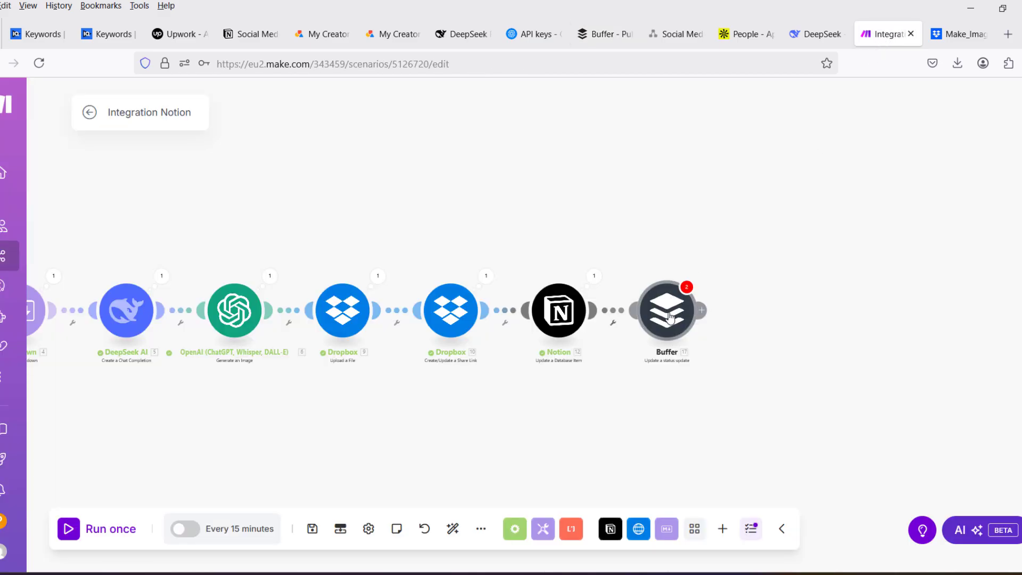
left_click(452, 529)
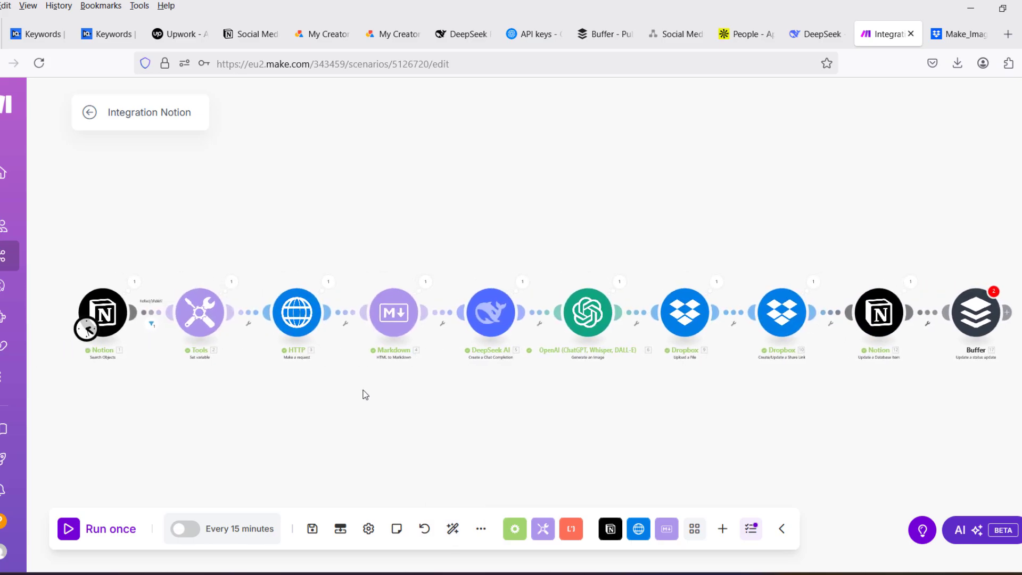